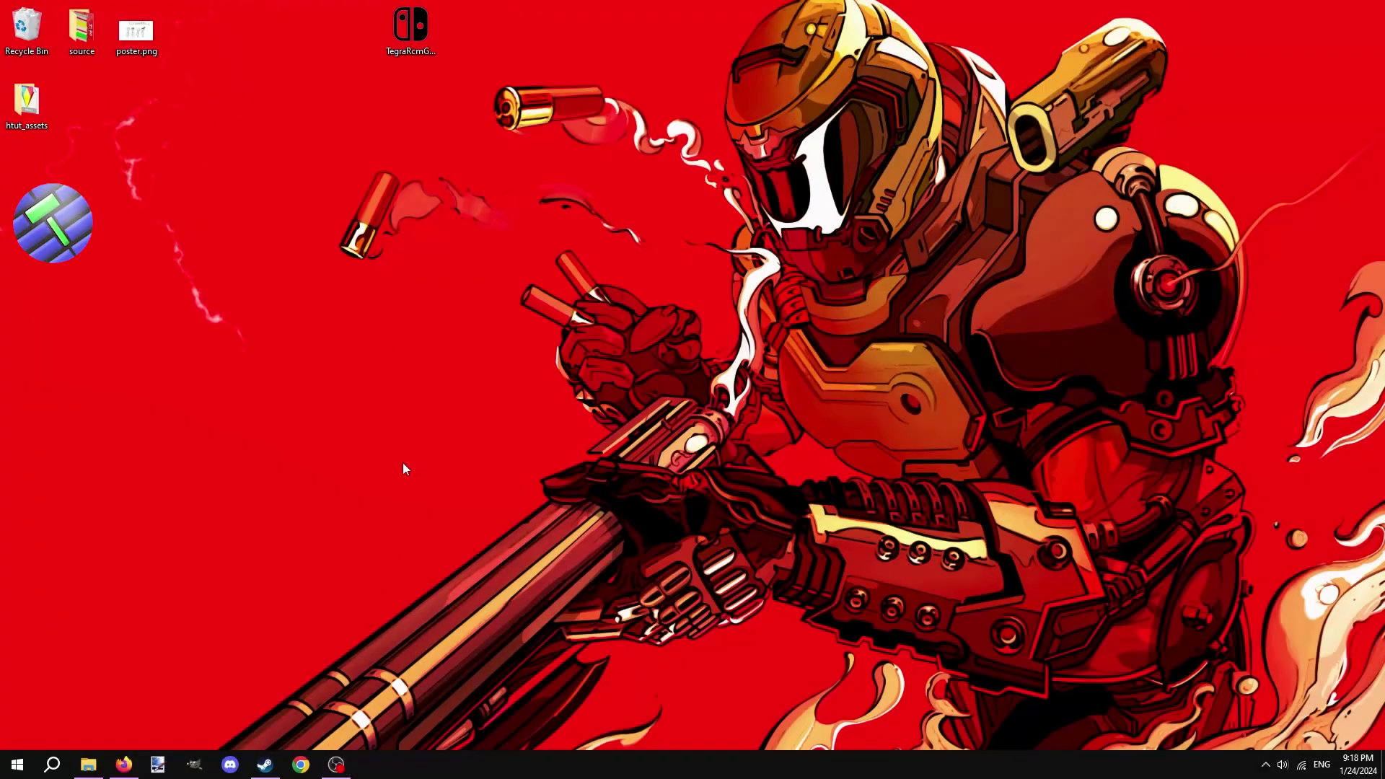
- Launch Left 4 Dead 2 Authoring Tools from the Steam library and start Hammer World Editor
{"action": "left_click", "coordinate": [264, 765]}
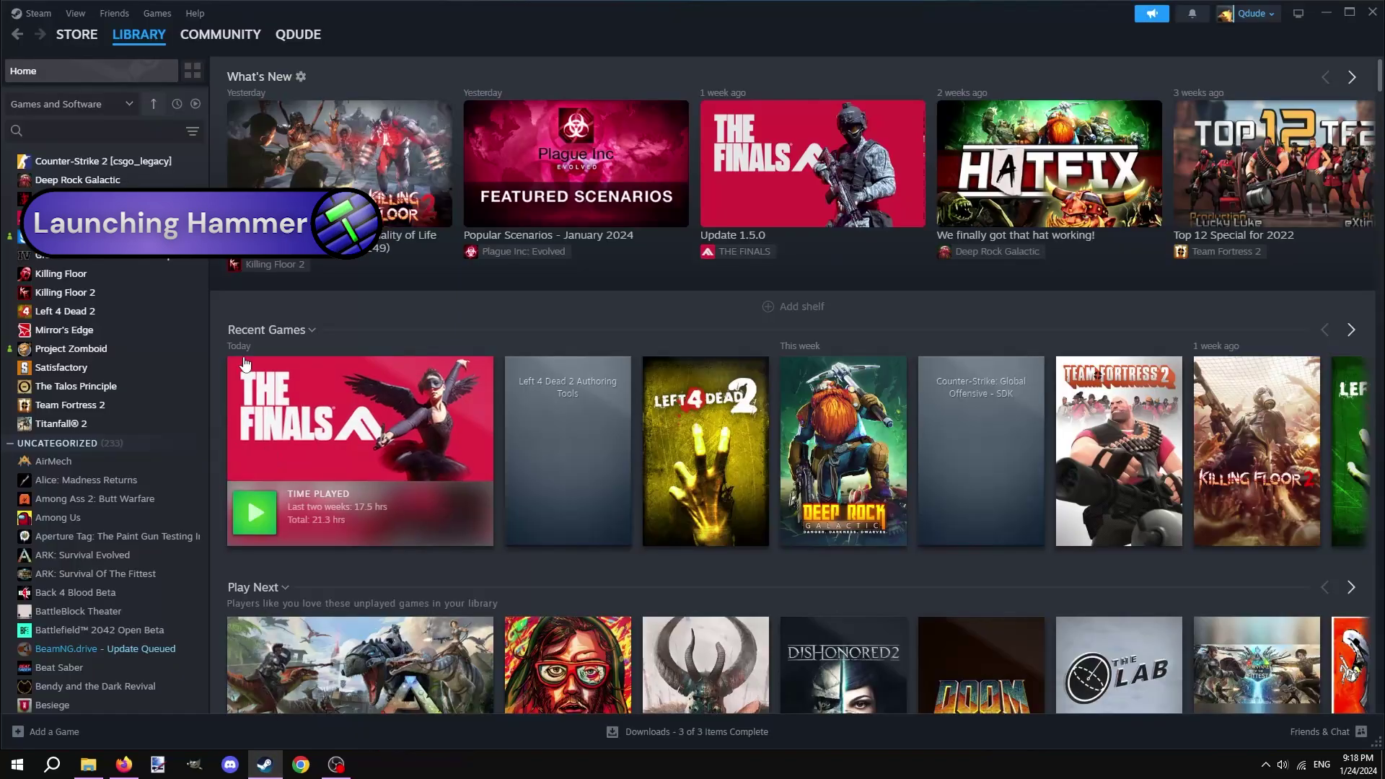
{"action": "type", "text": "authoring tools"}
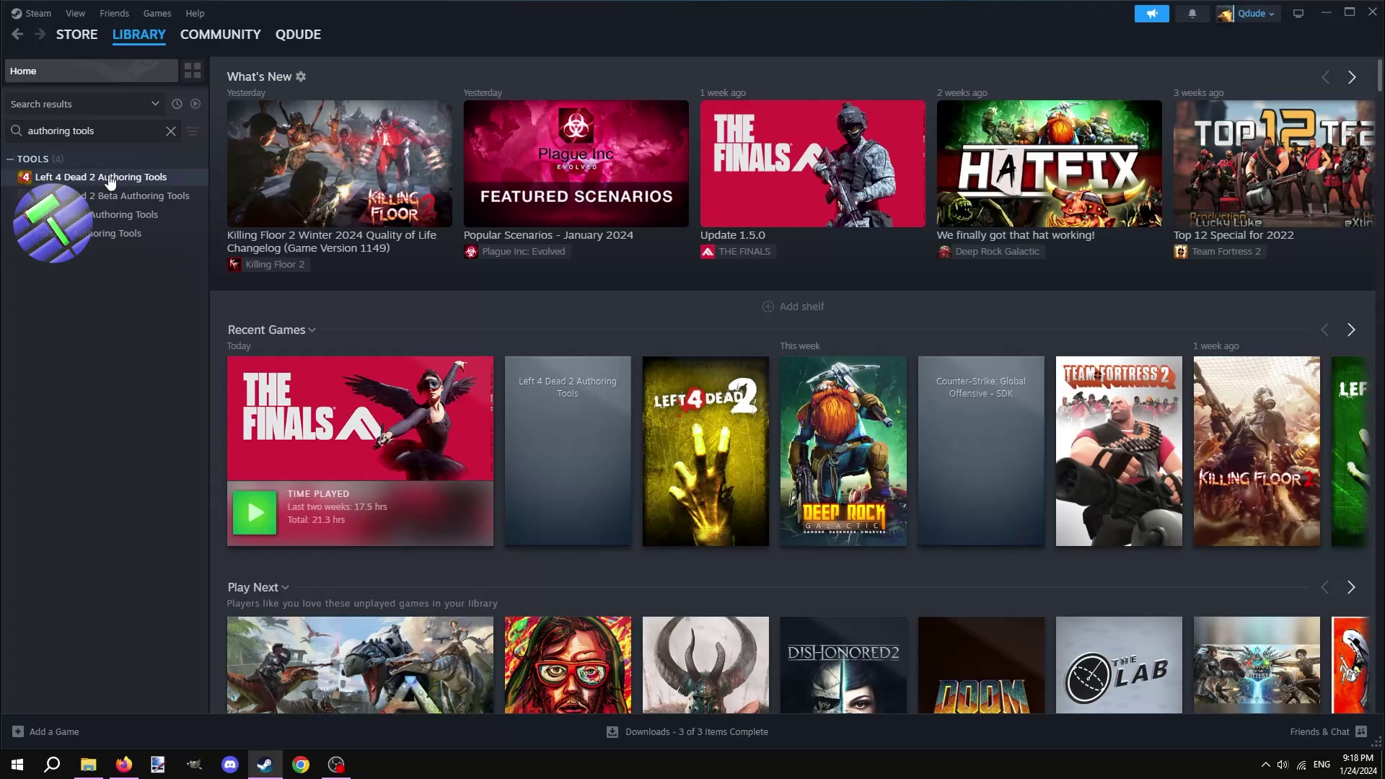
{"action": "left_click", "coordinate": [92, 177]}
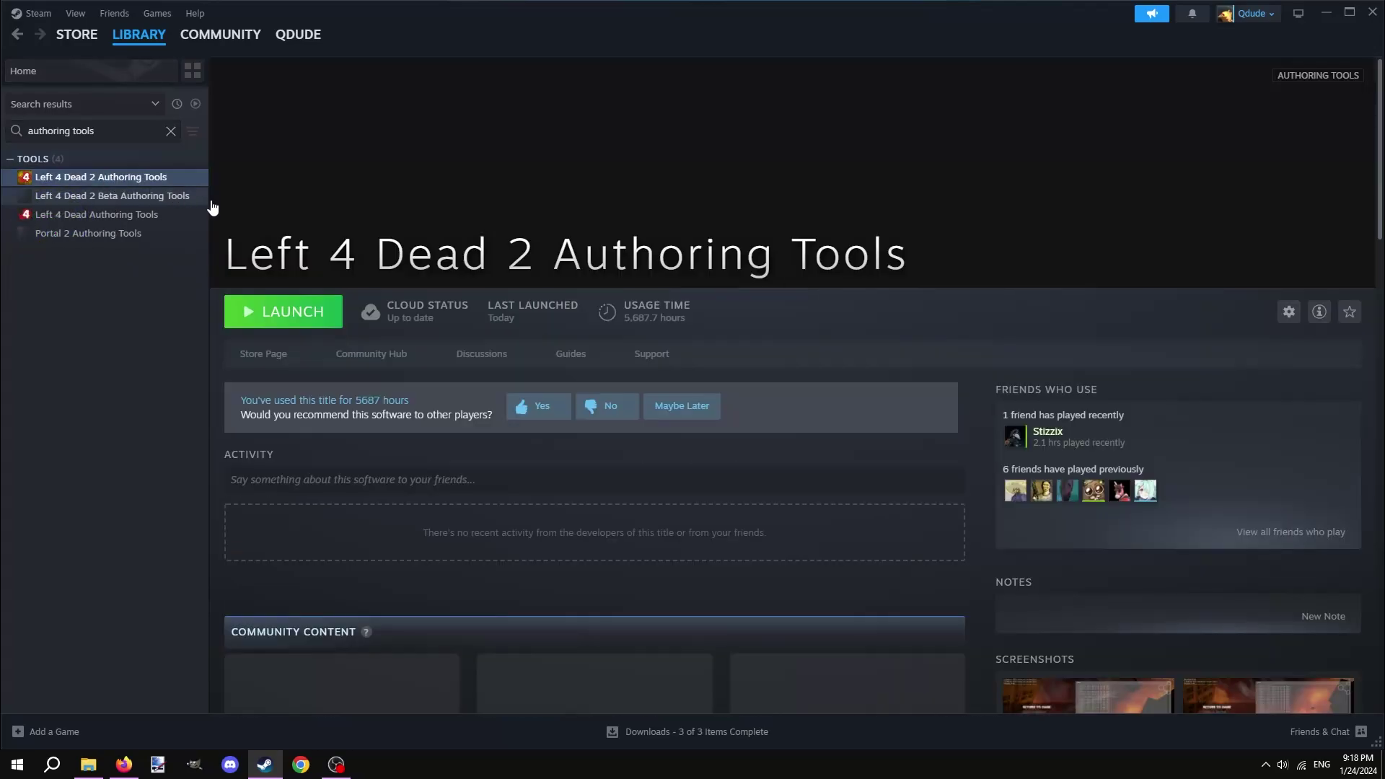
{"action": "left_click", "coordinate": [305, 328]}
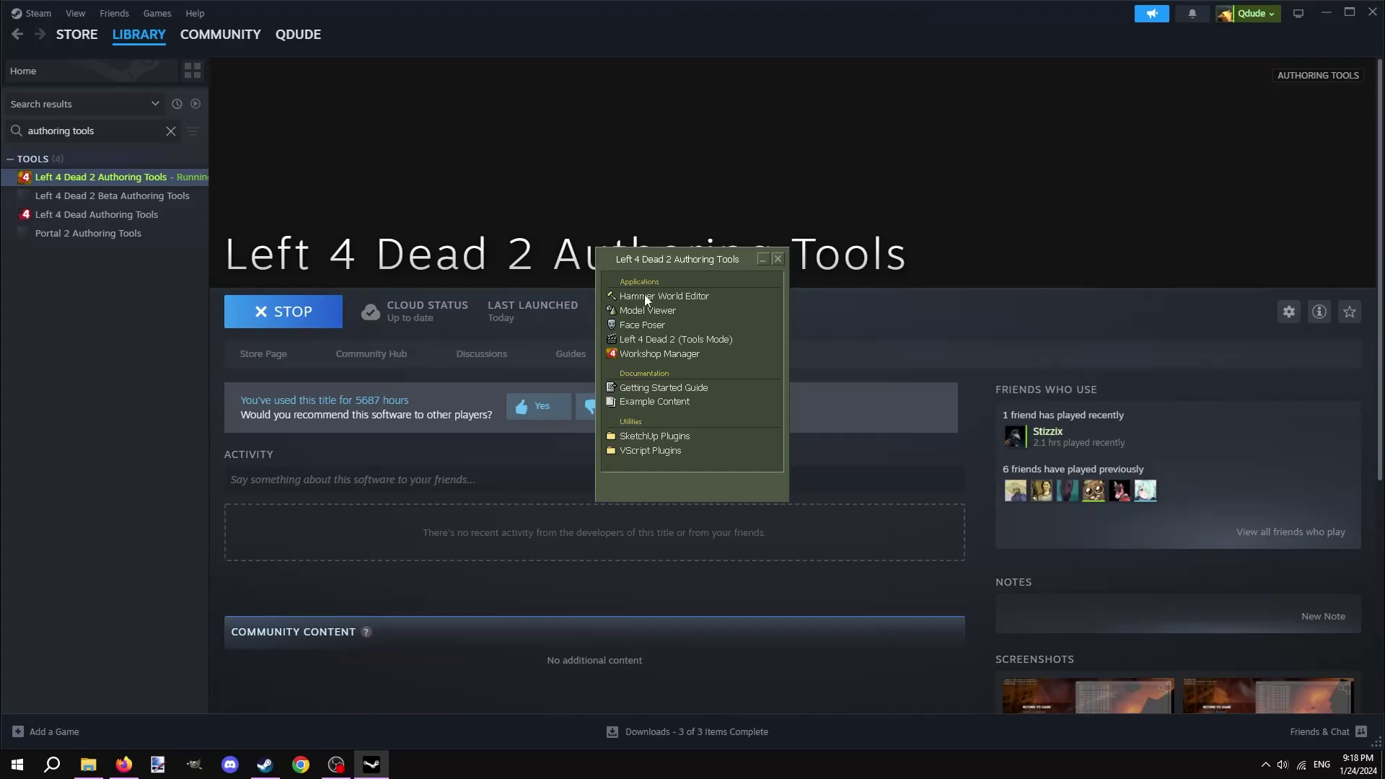
{"action": "double_click", "coordinate": [672, 294]}
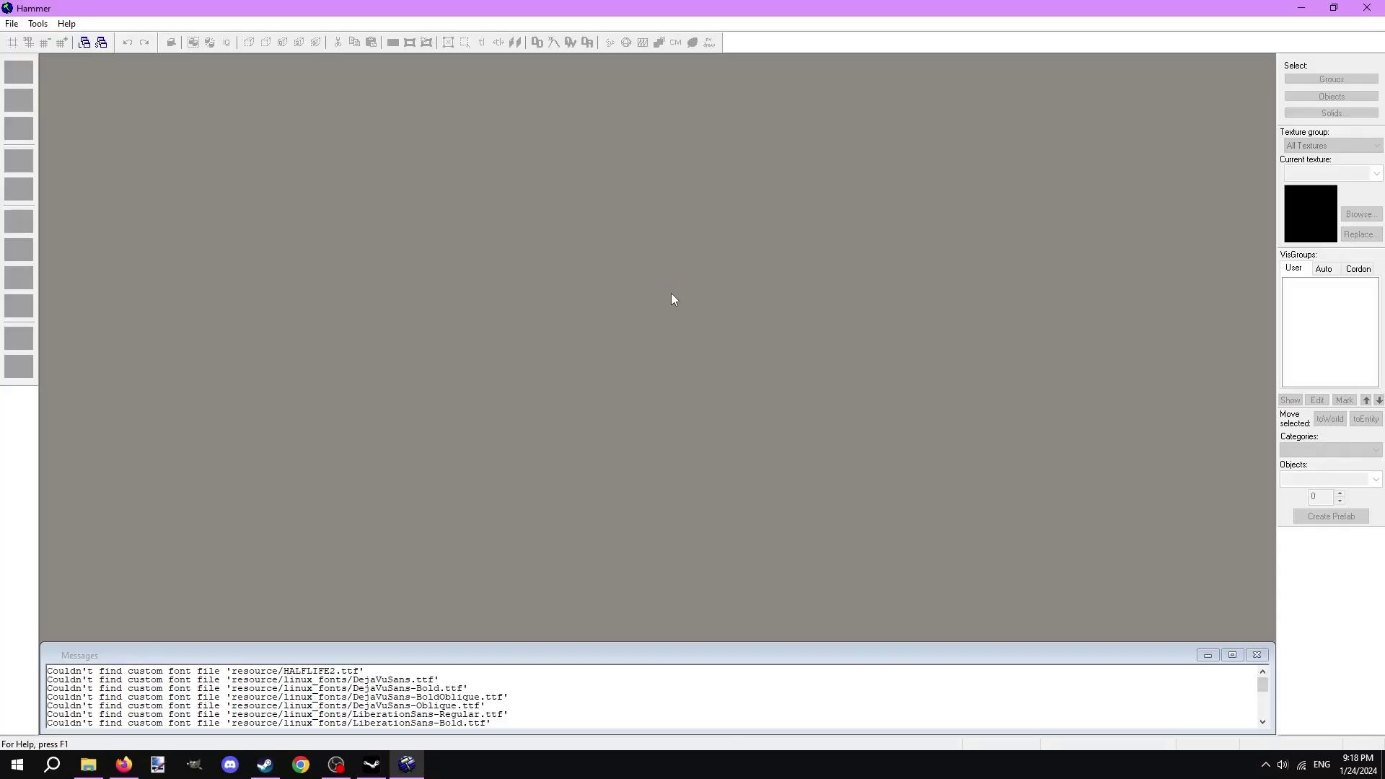
- Create a new empty four-viewport map from the File menu
{"action": "left_click", "coordinate": [10, 24]}
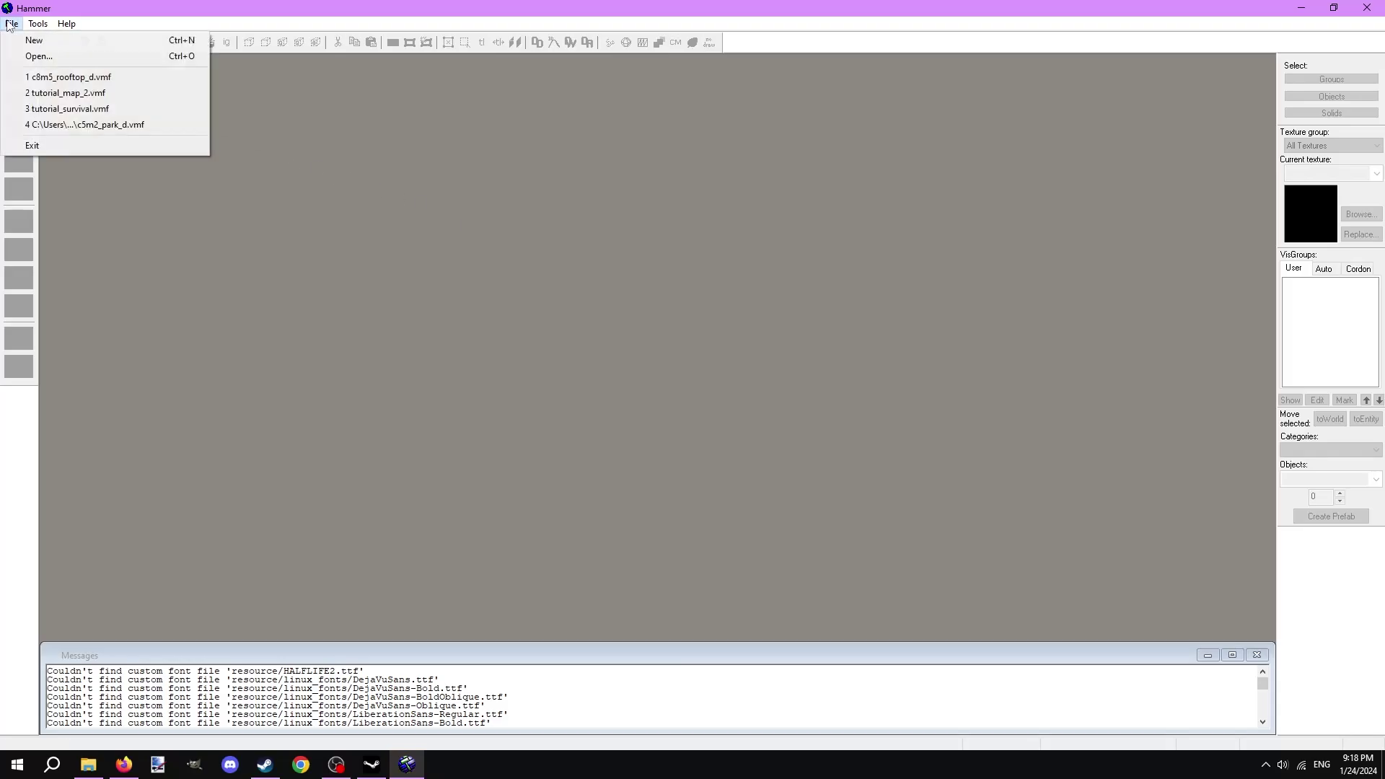
{"action": "left_click", "coordinate": [32, 41]}
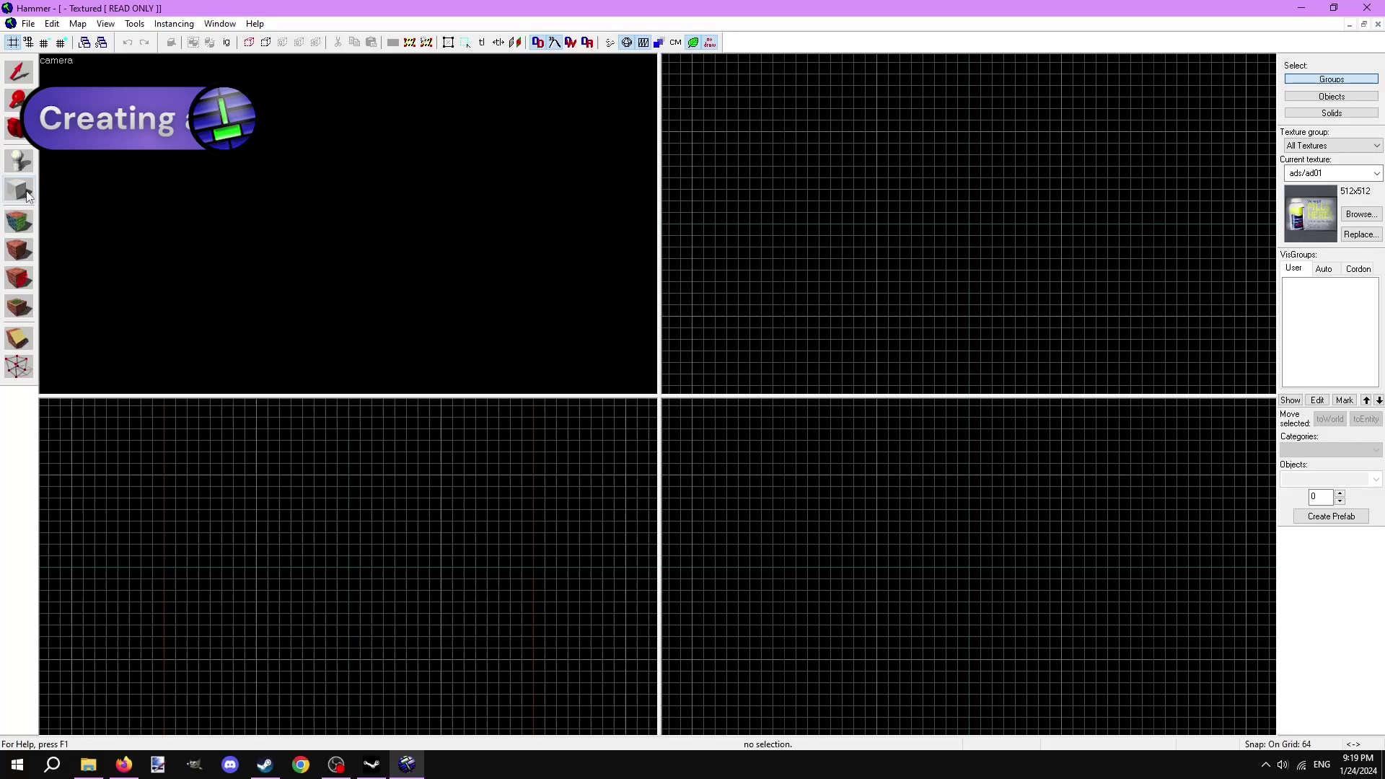
- Draw a 1024 by 1024, 64-unit-thick floor block and back the camera out to view it
{"action": "left_click", "coordinate": [29, 196]}
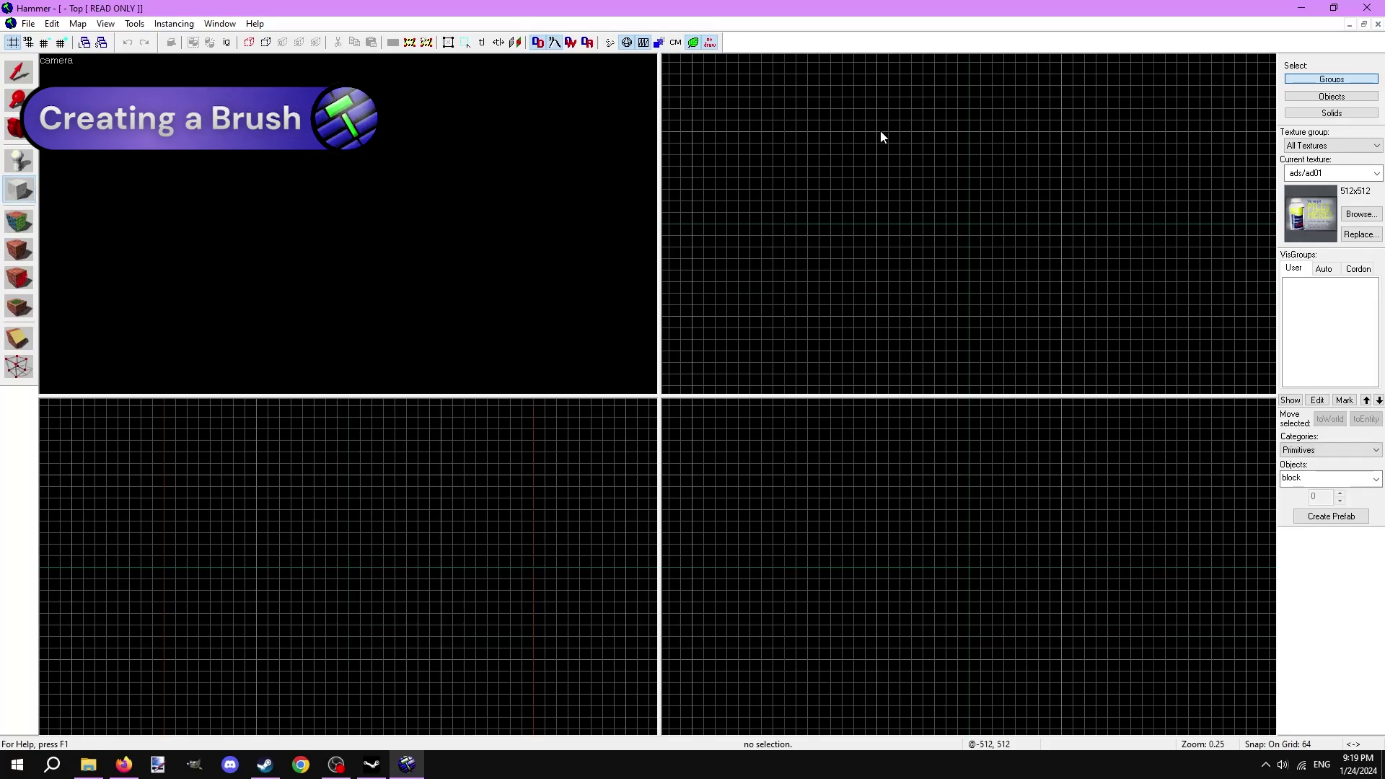
{"action": "left_click_drag", "start_coordinate": [878, 134], "coordinate": [1000, 273]}
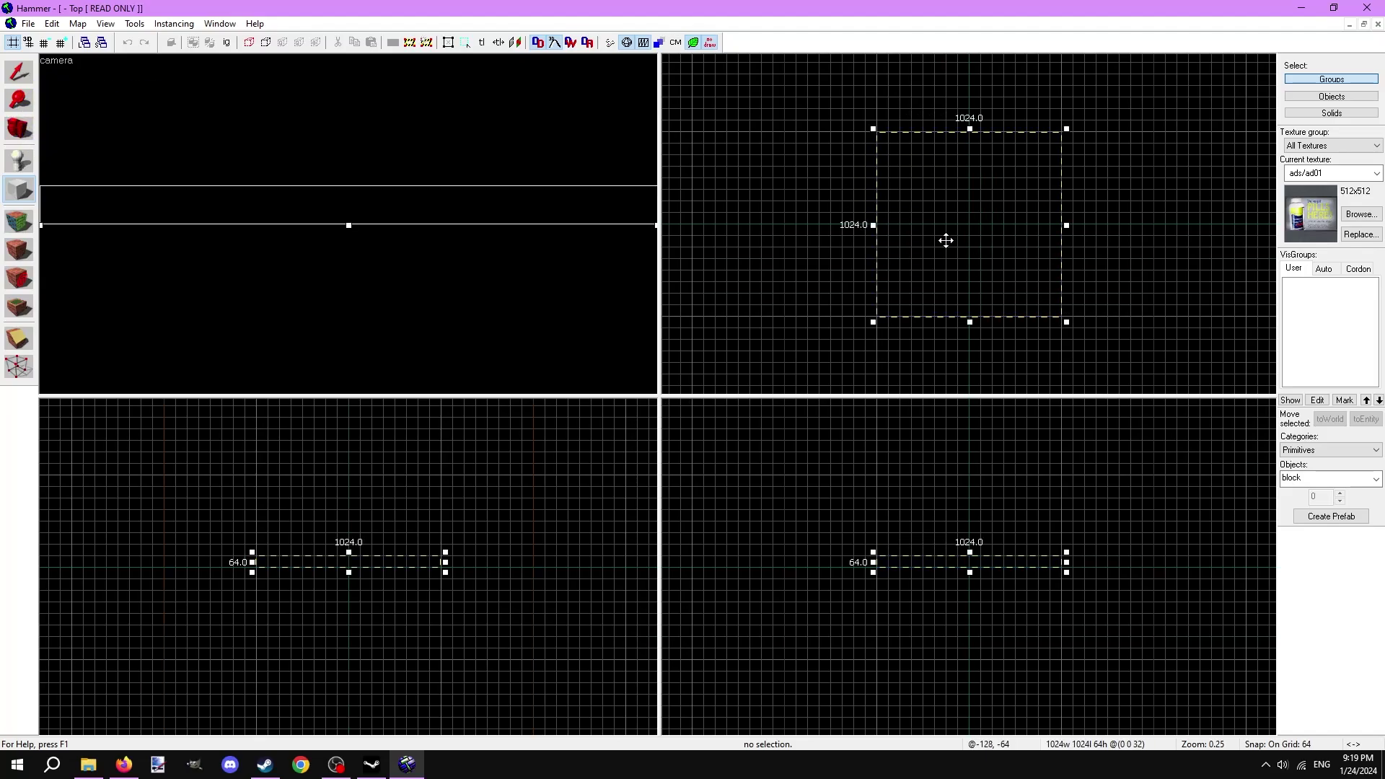
{"action": "key", "text": "Return"}
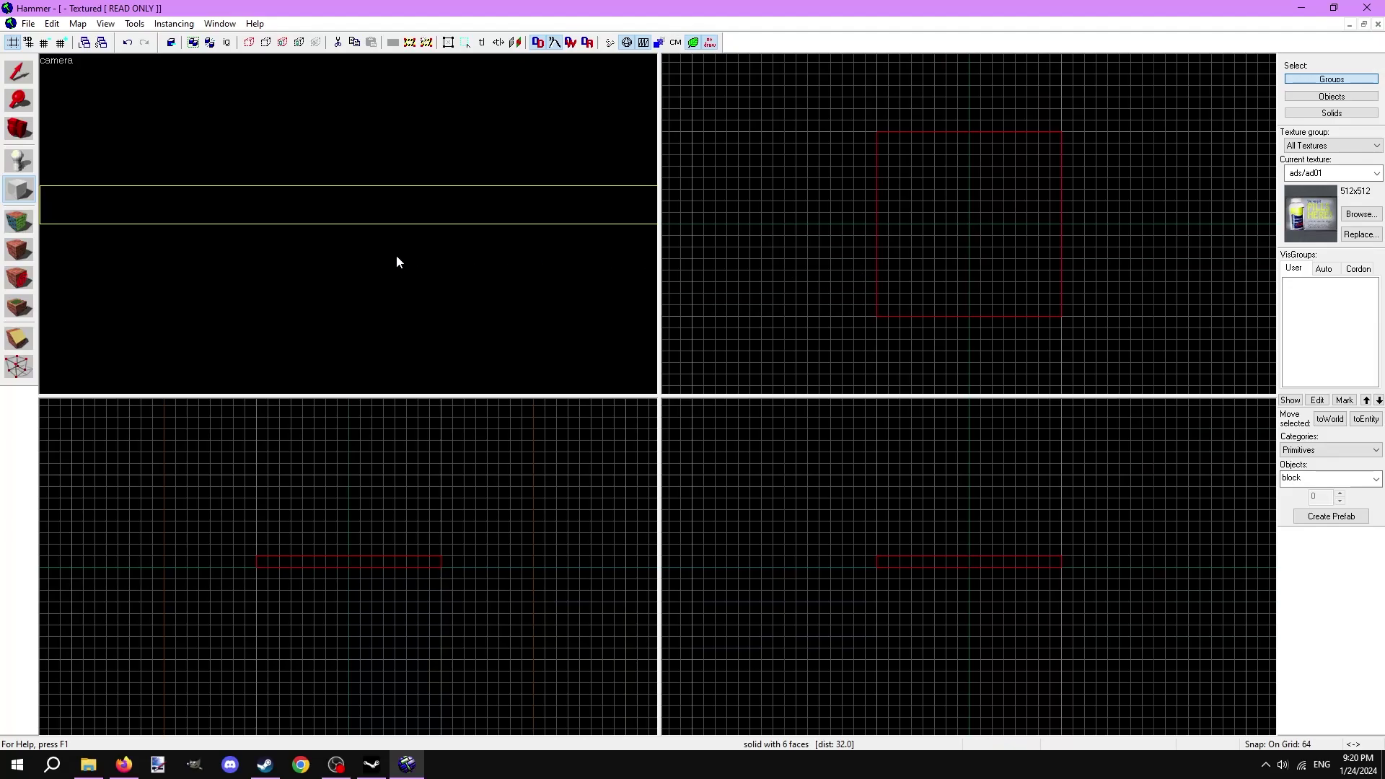
{"action": "key", "text": "z"}
{"action": "key", "text": "s"}
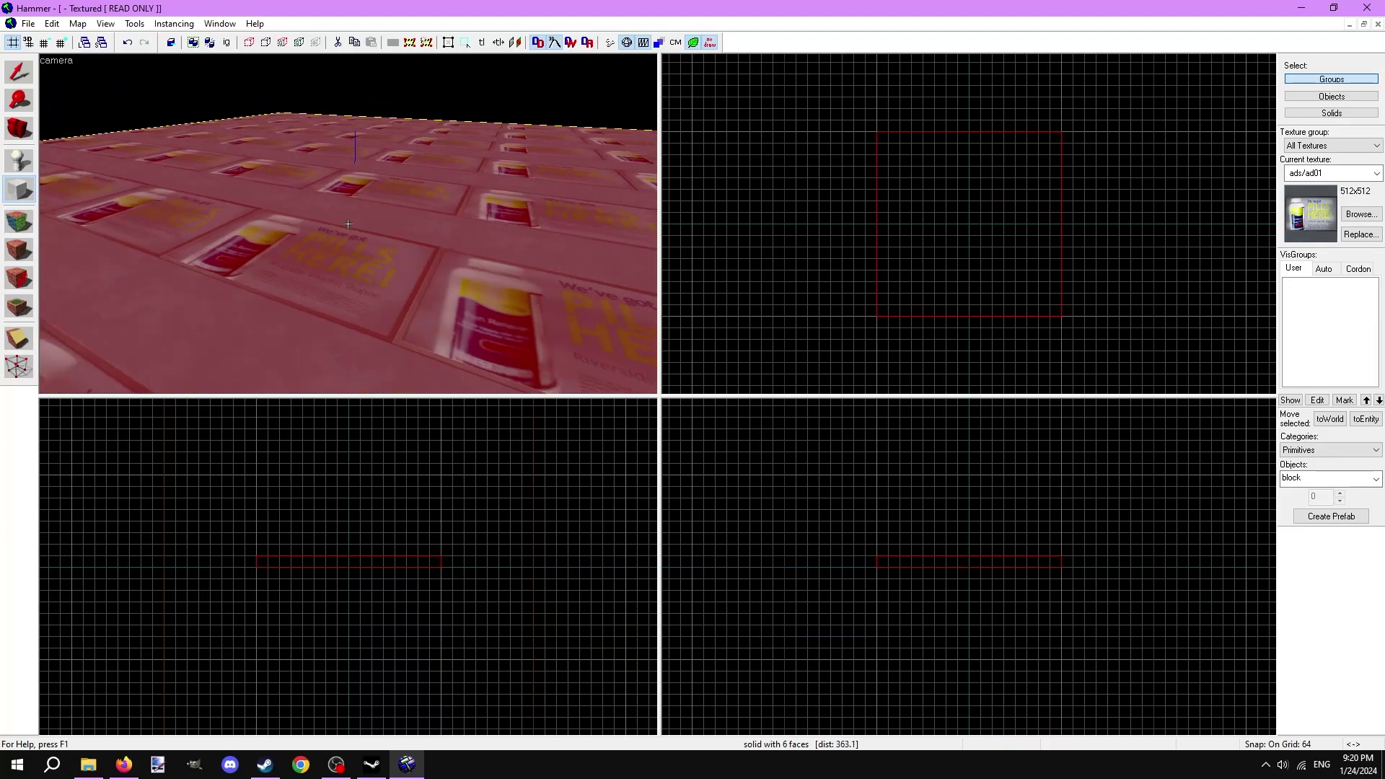
{"action": "key", "text": "s"}
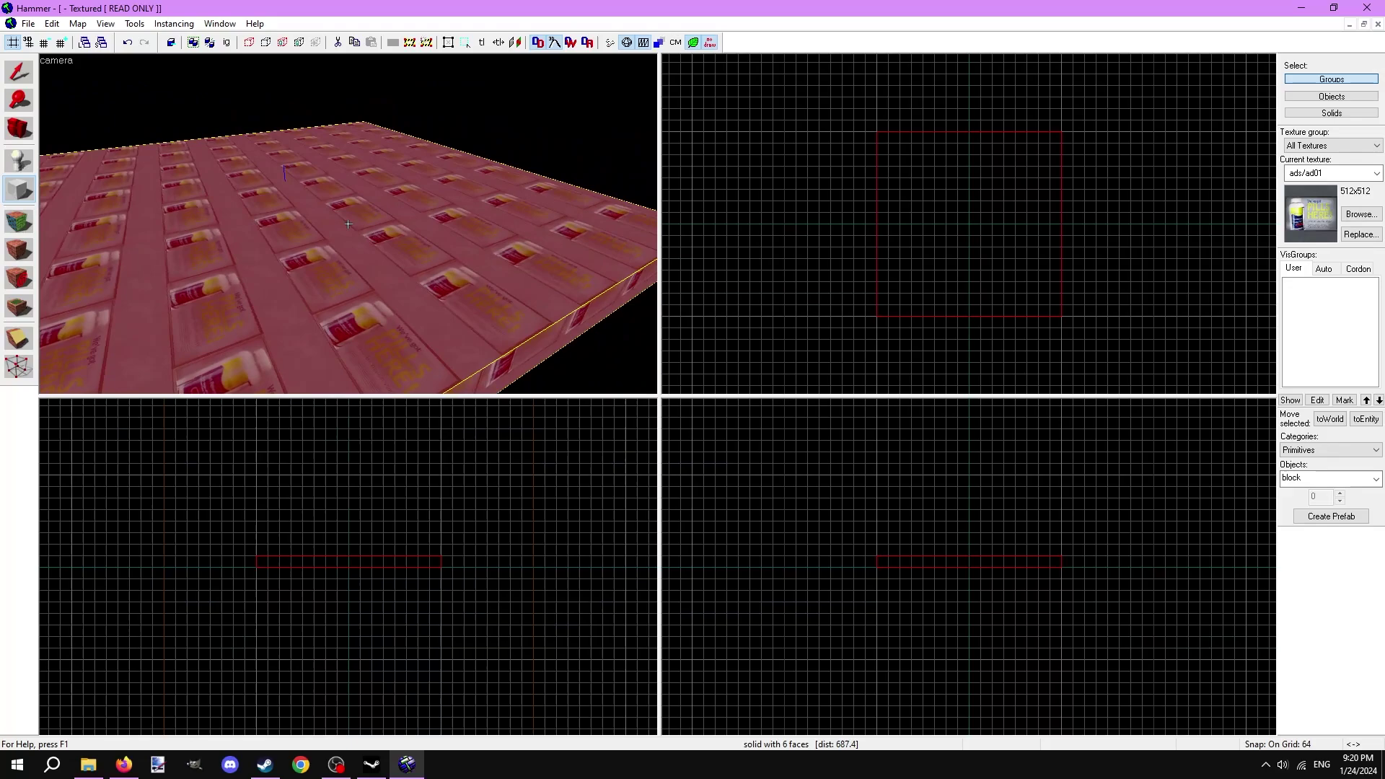
{"action": "key", "text": "z"}
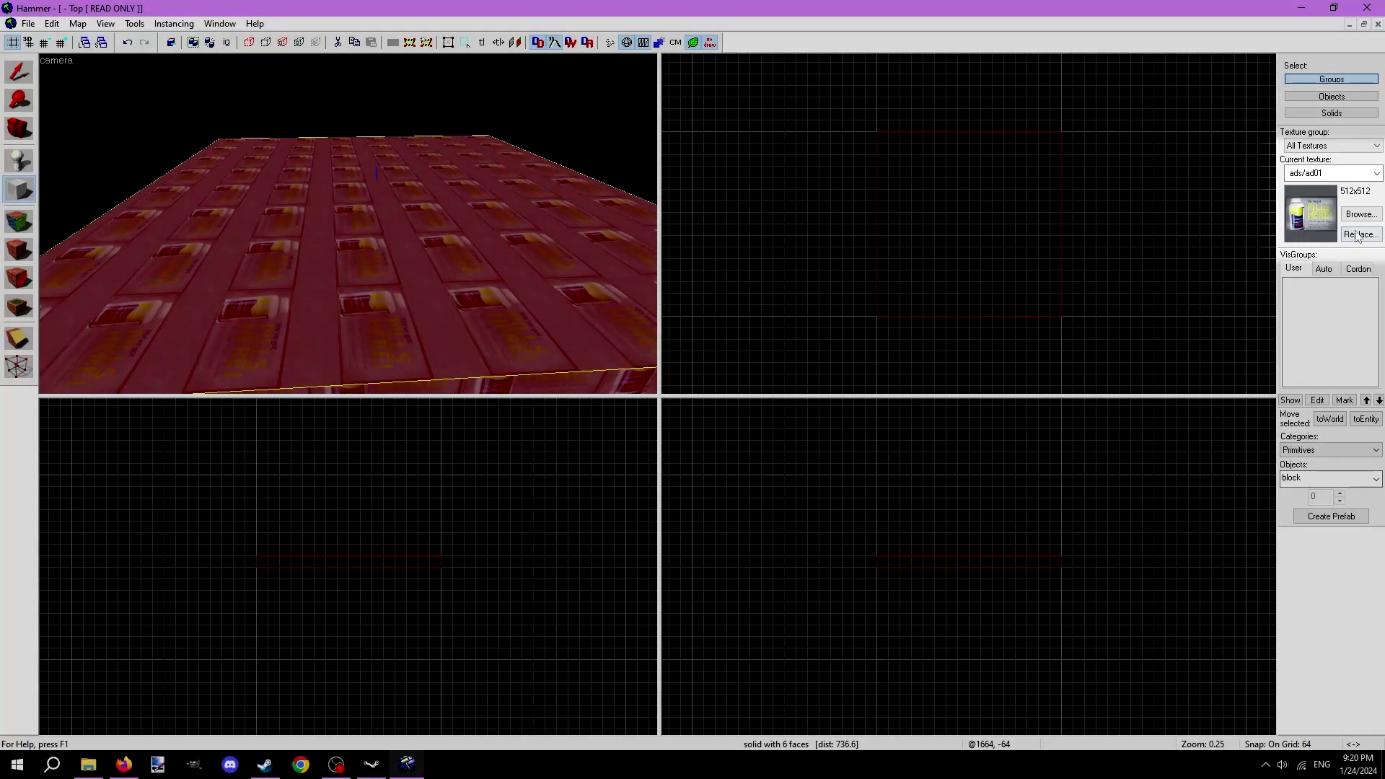
- Choose concrete/ceiling03 in the texture browser as the current texture
{"action": "left_click", "coordinate": [1348, 215]}
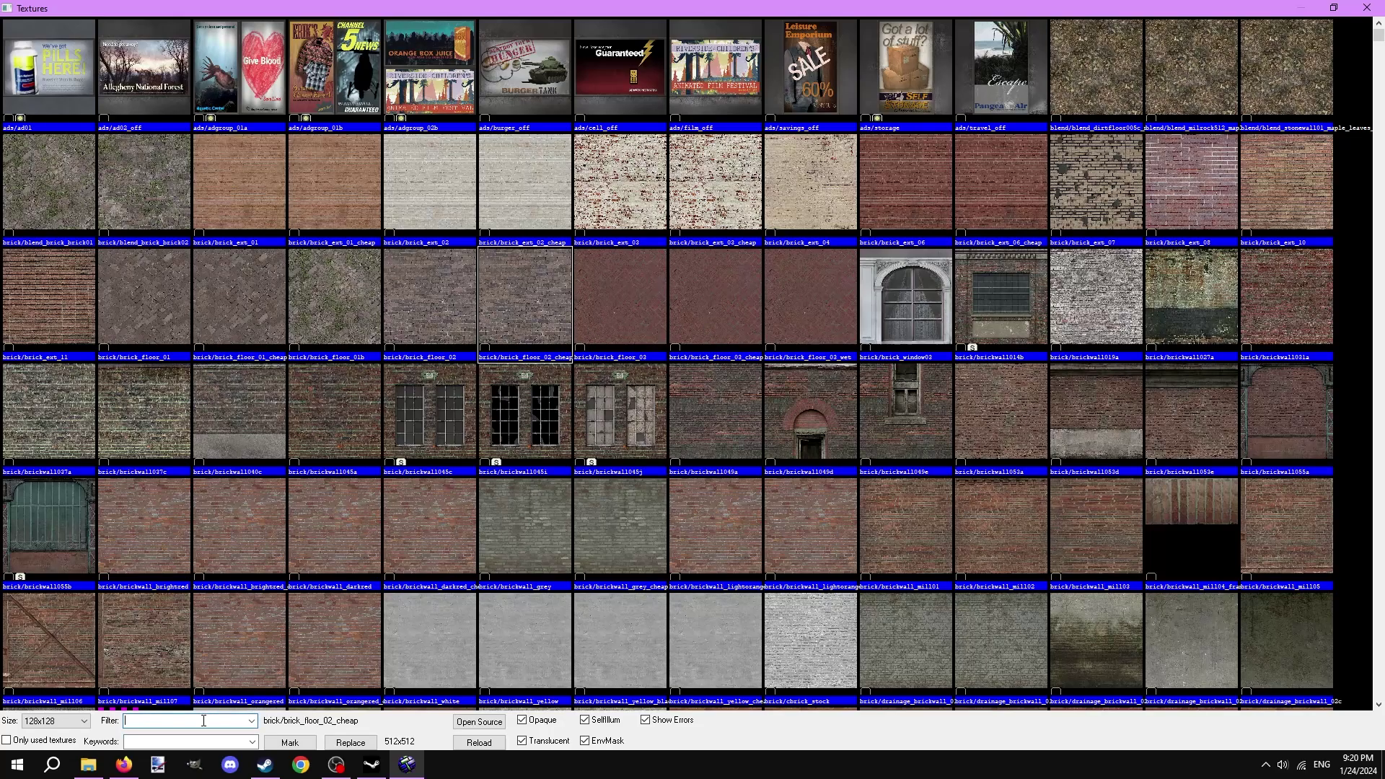
{"action": "type", "text": "concrete"}
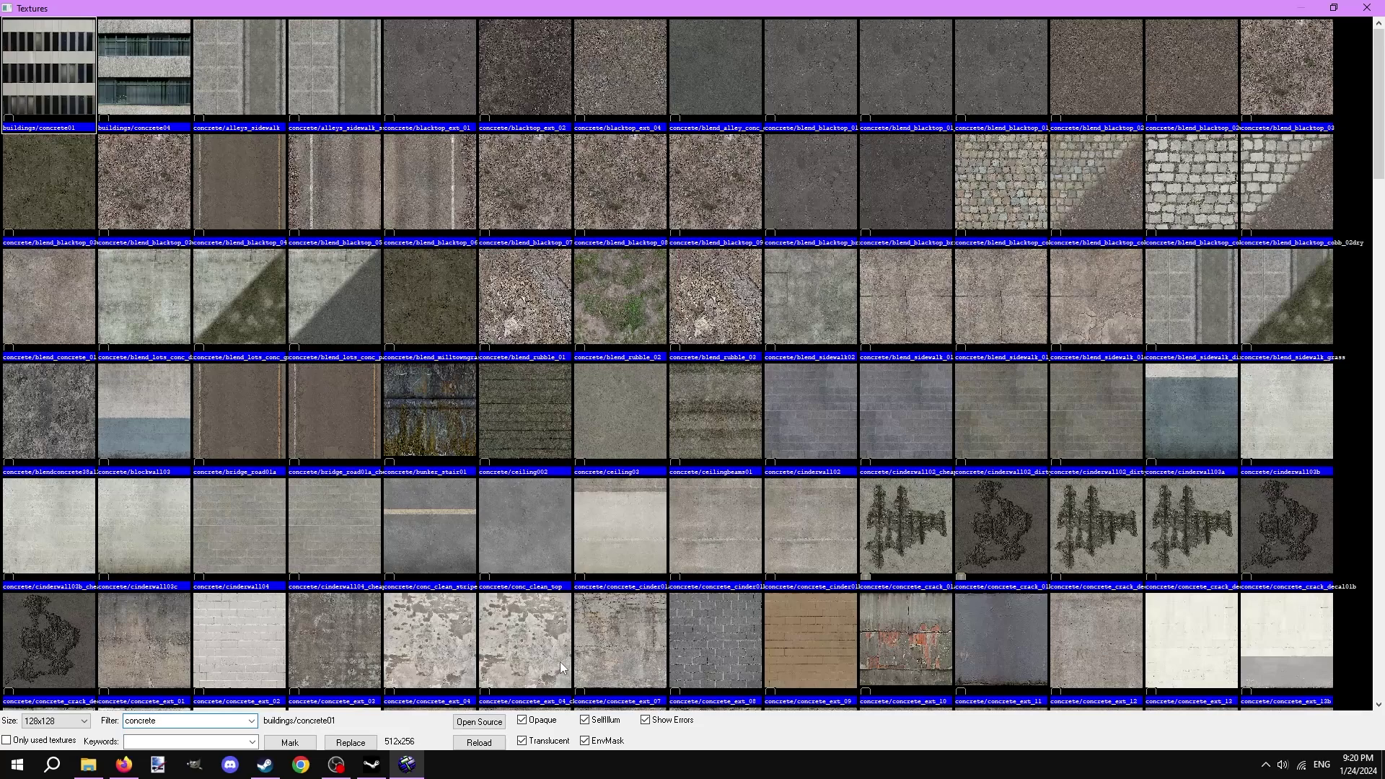
{"action": "left_click", "coordinate": [637, 469]}
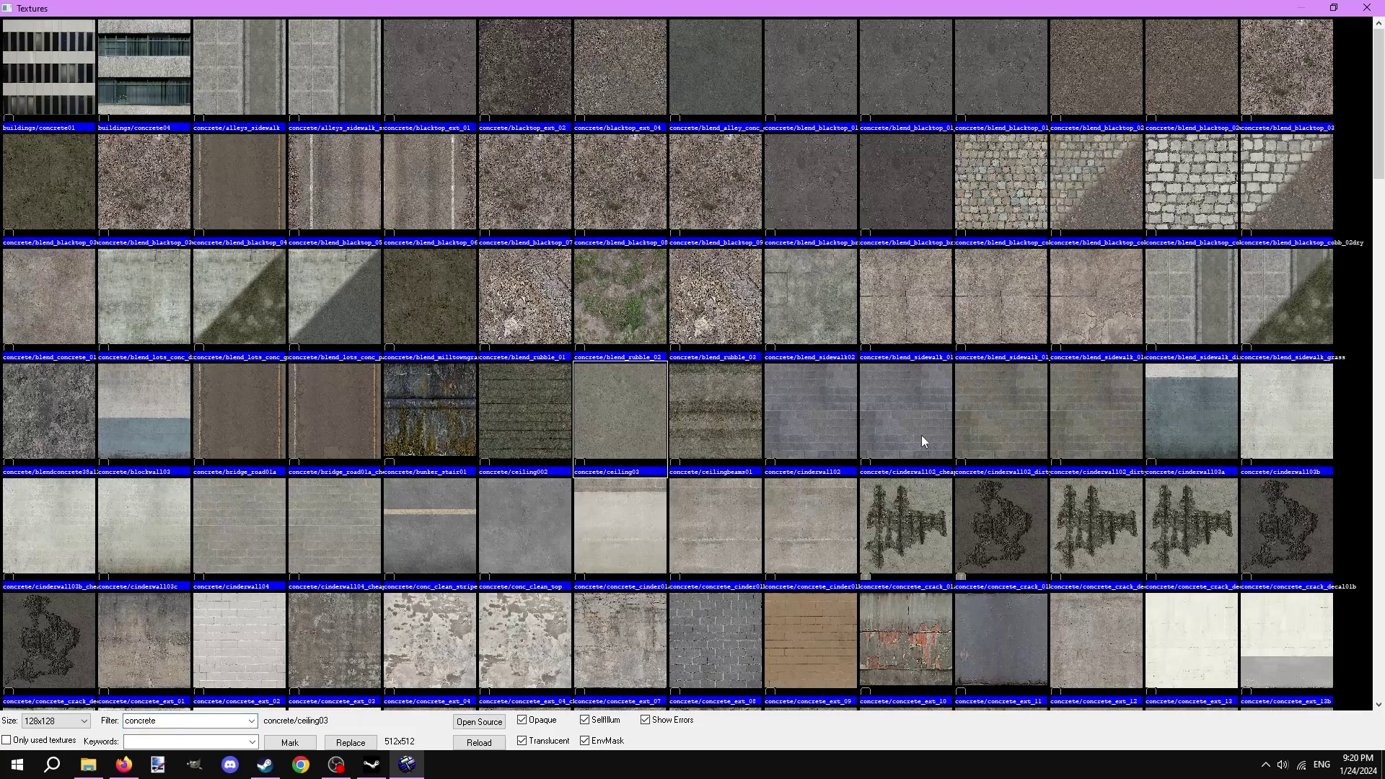
{"action": "key", "text": "Escape"}
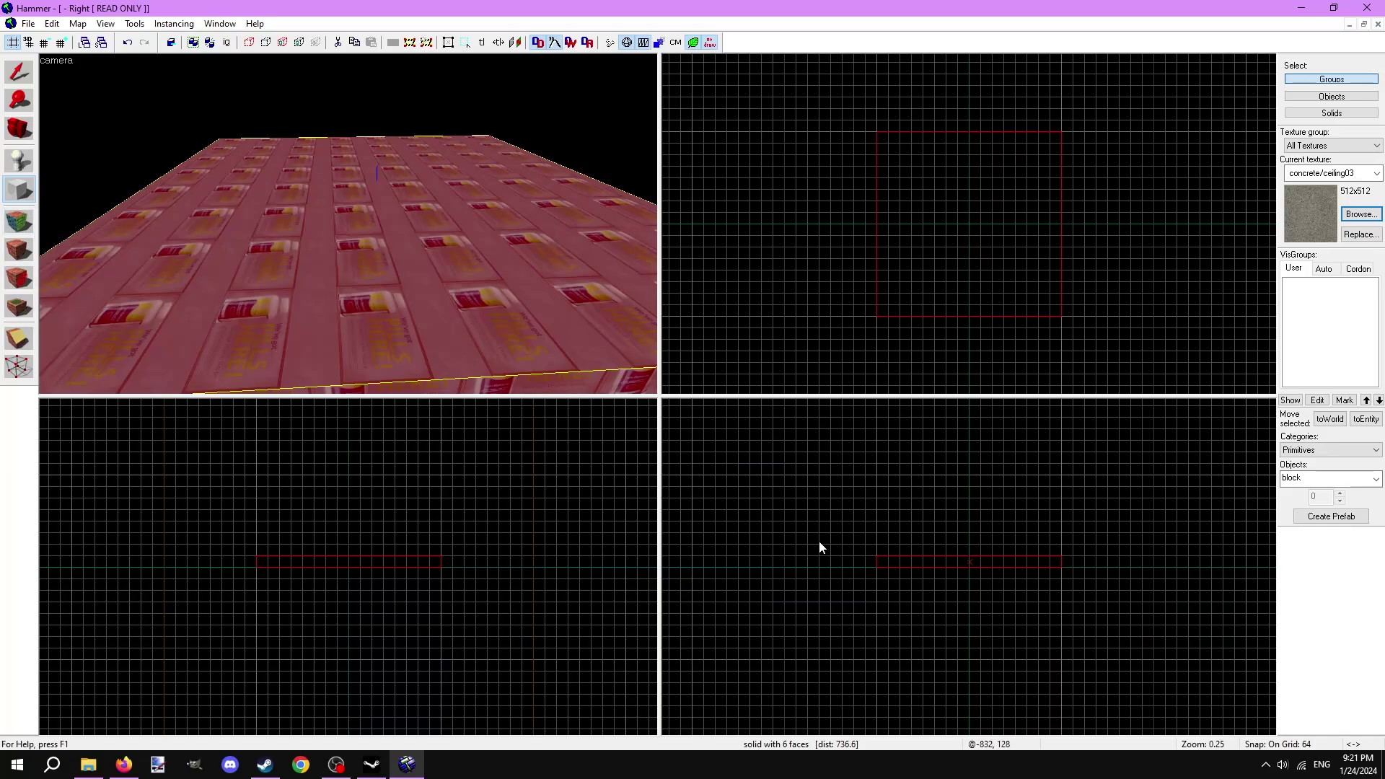
{"action": "scroll", "coordinate": [896, 498], "scroll_direction": "up", "scroll_amount": 1}
- Create thin concrete wall blocks along each edge of the floor
{"action": "key", "text": "Return"}
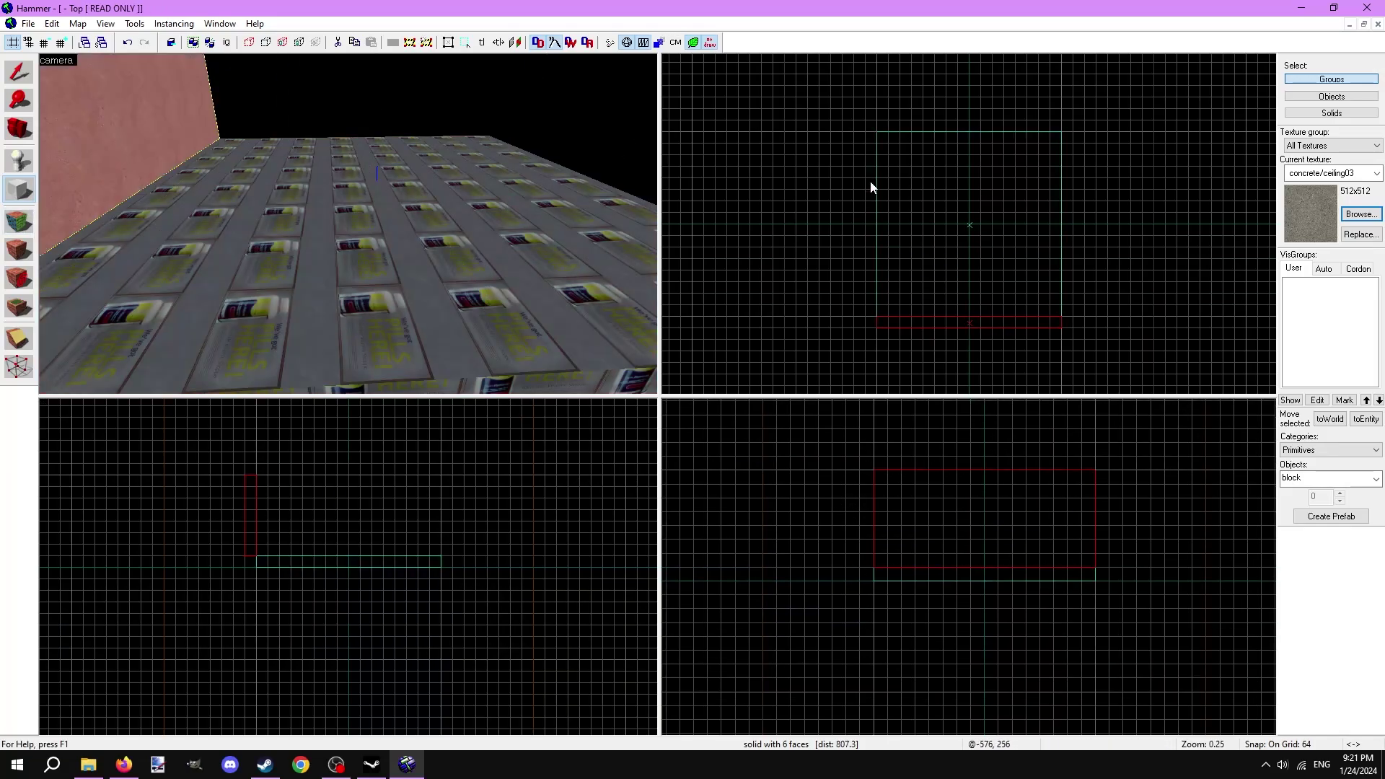
{"action": "scroll", "coordinate": [866, 556], "scroll_direction": "up", "scroll_amount": 1}
{"action": "key", "text": "Return"}
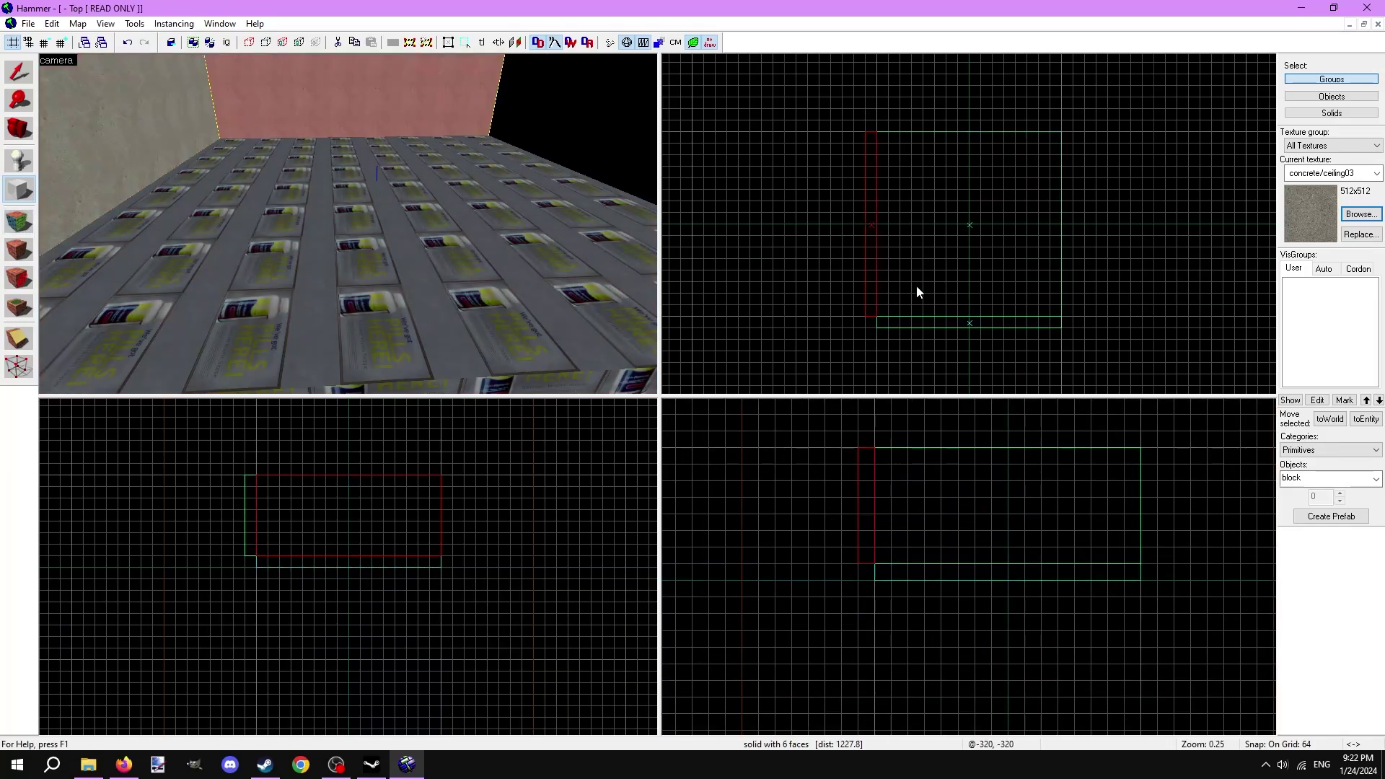
{"action": "key", "text": "Return"}
{"action": "left_click_drag", "start_coordinate": [1062, 127], "coordinate": [1075, 306]}
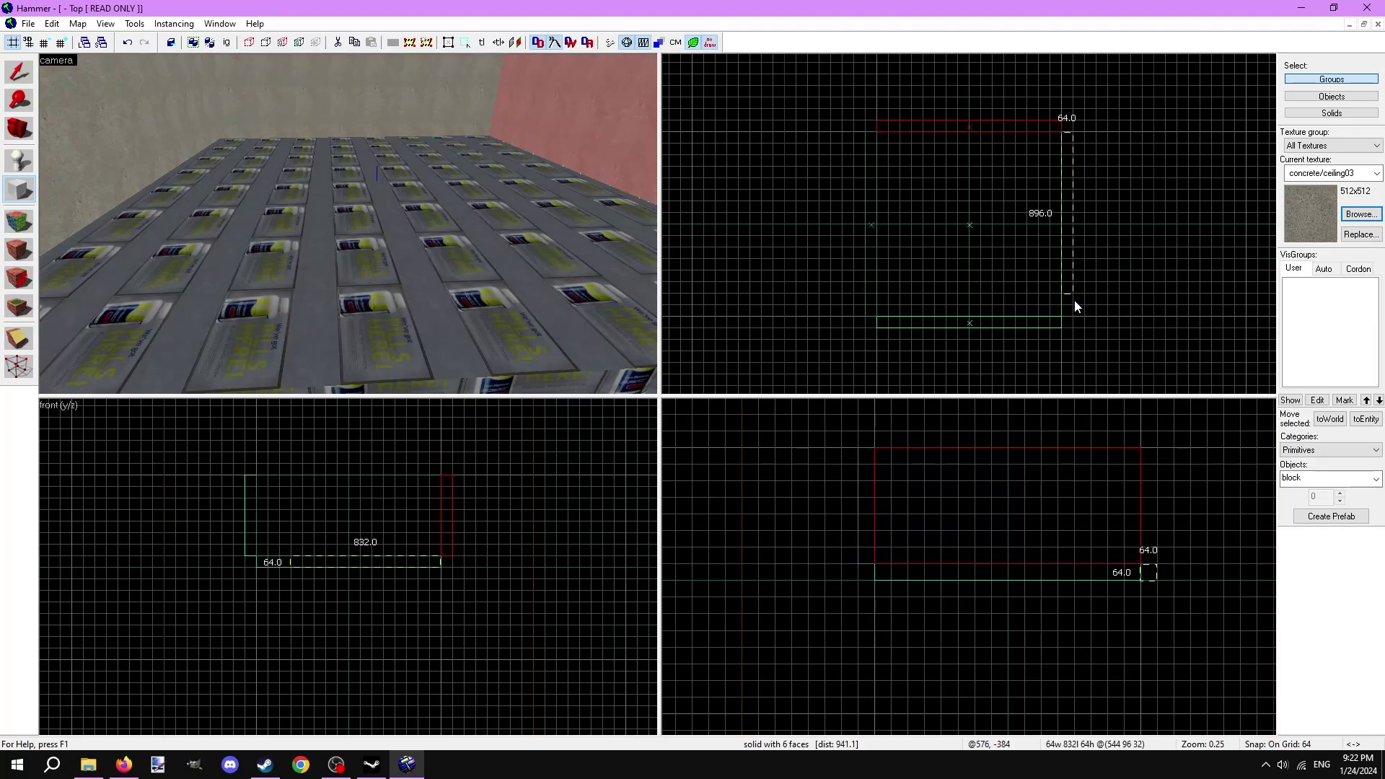
{"action": "key", "text": "Return"}
{"action": "key", "text": "z"}
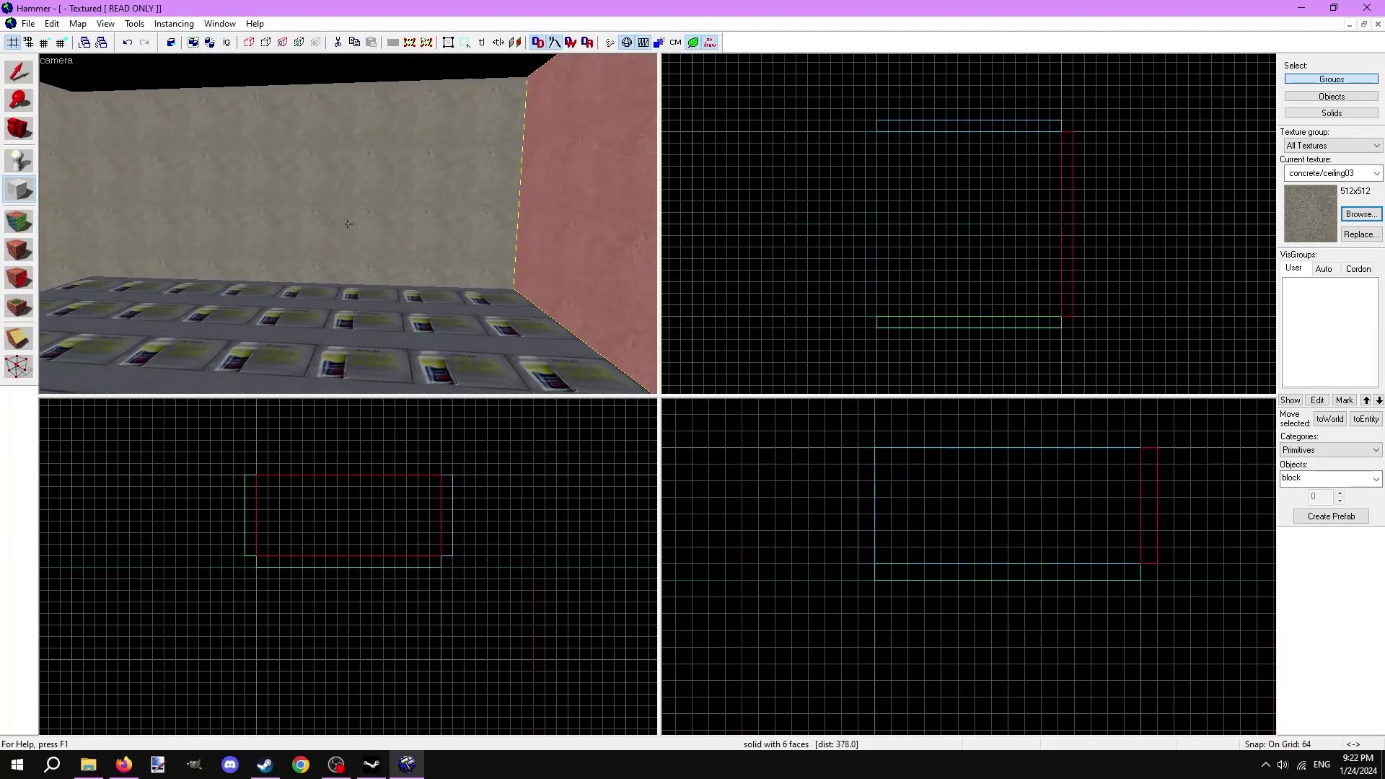
{"action": "key", "text": "z"}
{"action": "scroll", "coordinate": [1029, 170], "scroll_direction": "up", "scroll_amount": 3}
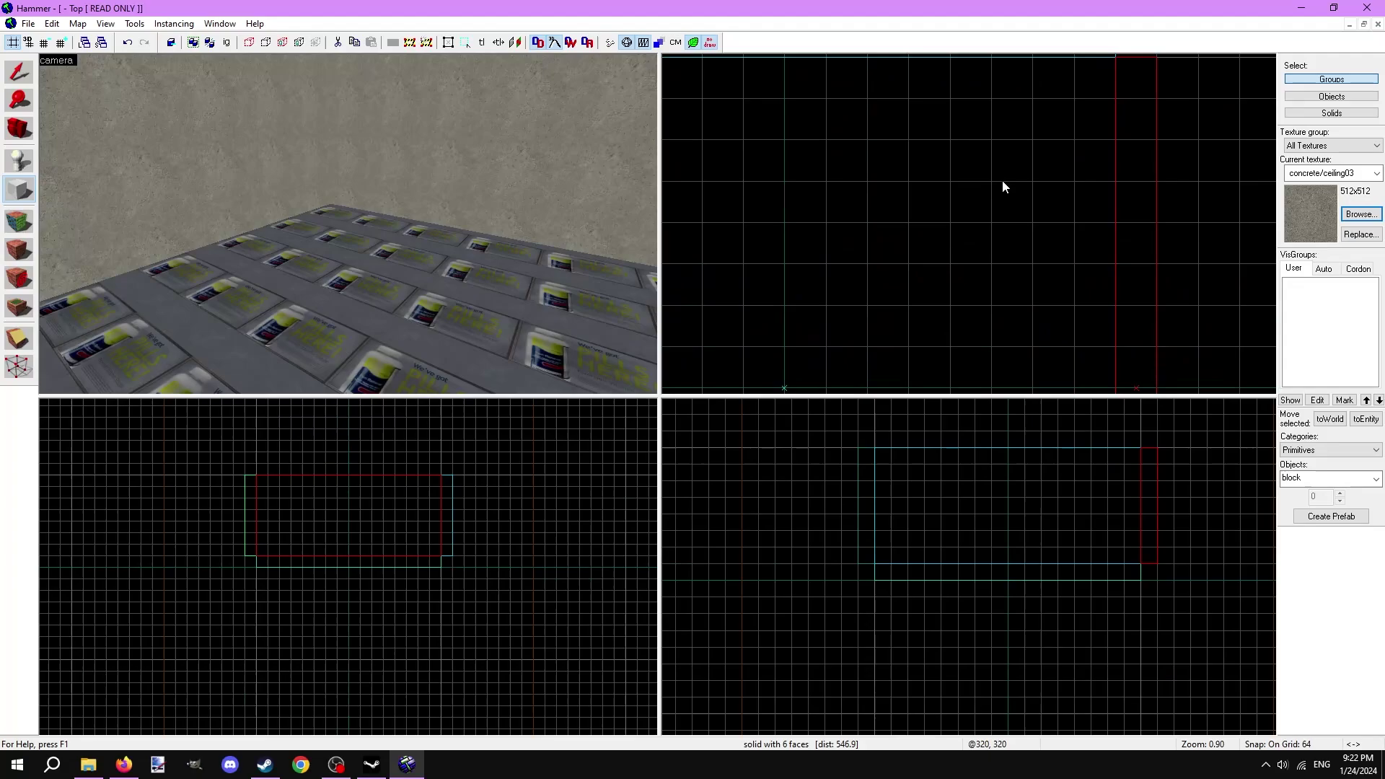
{"action": "scroll", "coordinate": [952, 203], "scroll_direction": "up", "scroll_amount": 3}
- Add a 384 by 128 block standing on the floor
{"action": "key", "text": "bracketleft"}
{"action": "key", "text": "bracketleft"}
{"action": "key", "text": "bracketright"}
{"action": "key", "text": "bracketright"}
{"action": "key", "text": "bracketright"}
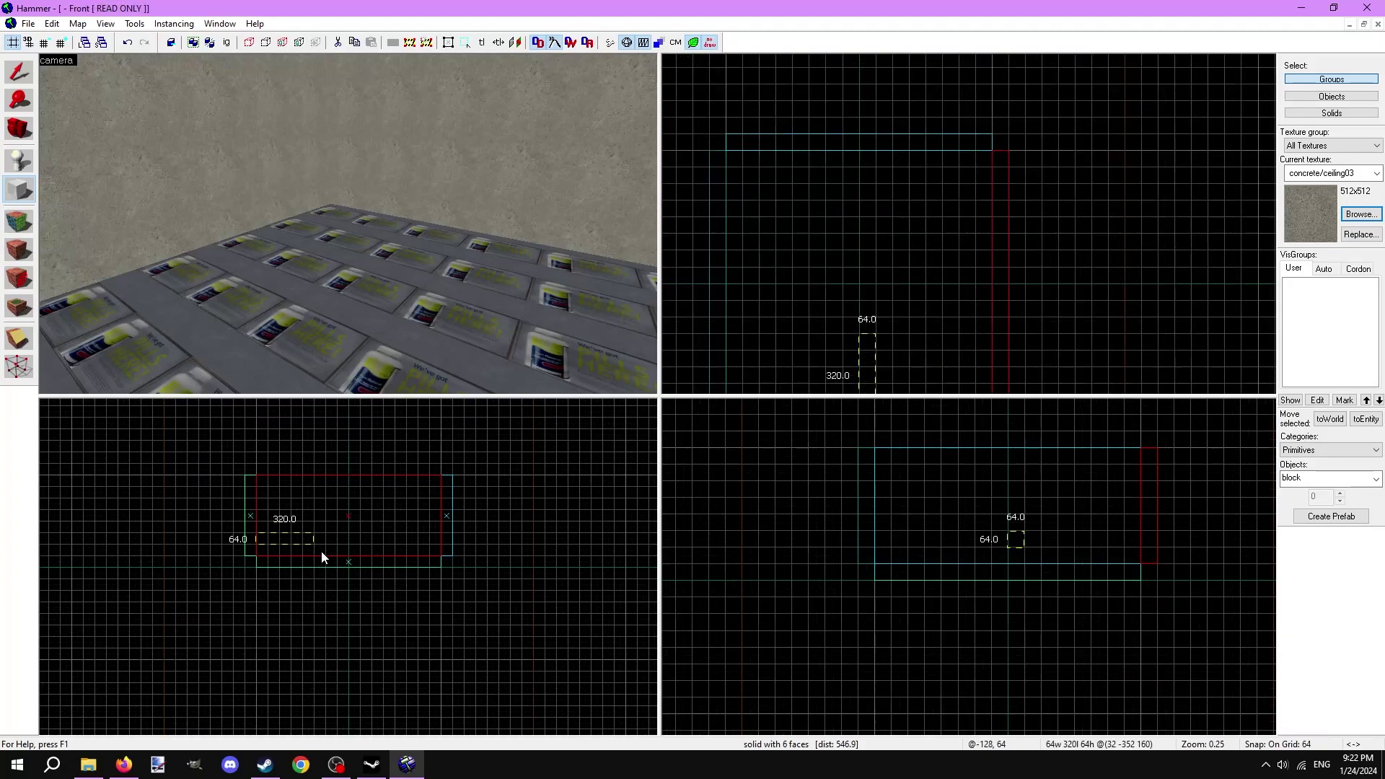
{"action": "left_click_drag", "start_coordinate": [322, 557], "coordinate": [324, 559]}
{"action": "scroll", "coordinate": [324, 560], "scroll_direction": "up", "scroll_amount": 3}
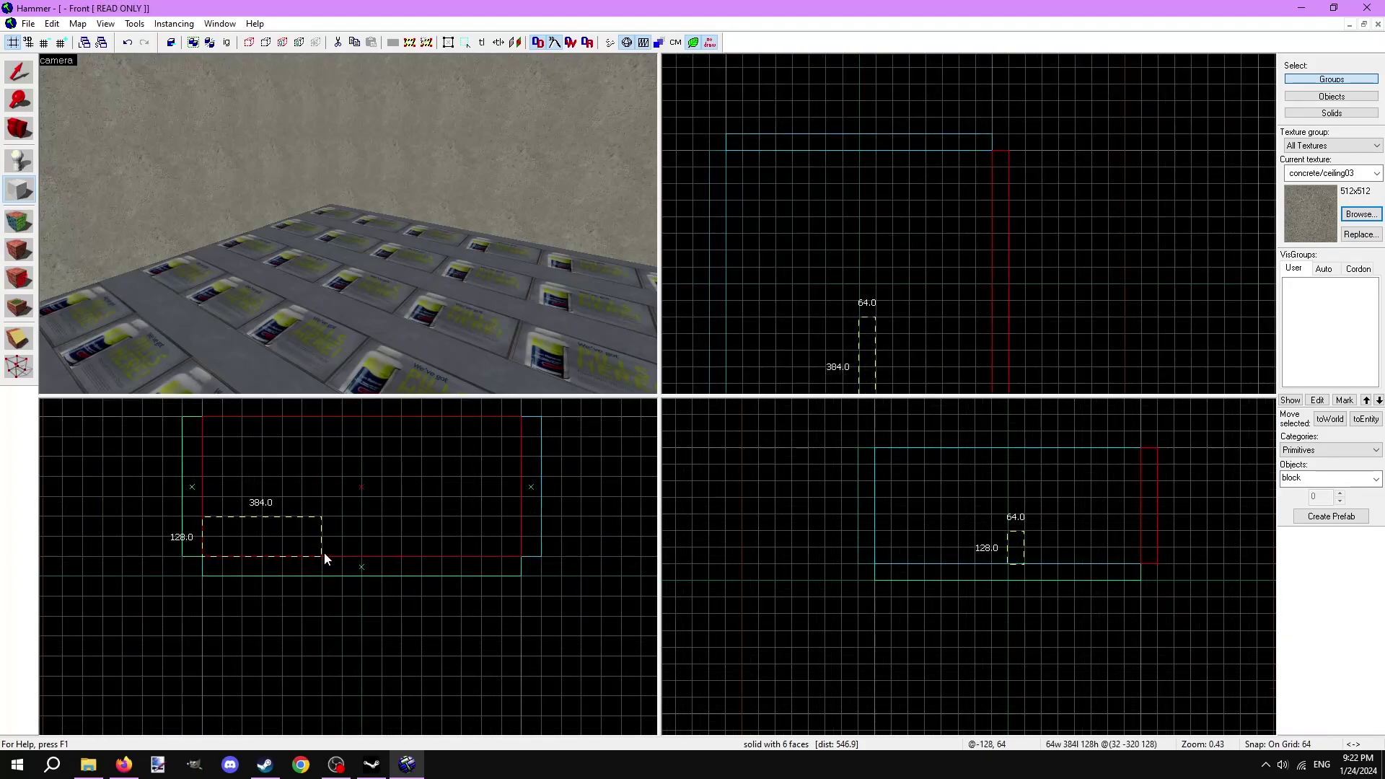
{"action": "key", "text": "Return"}
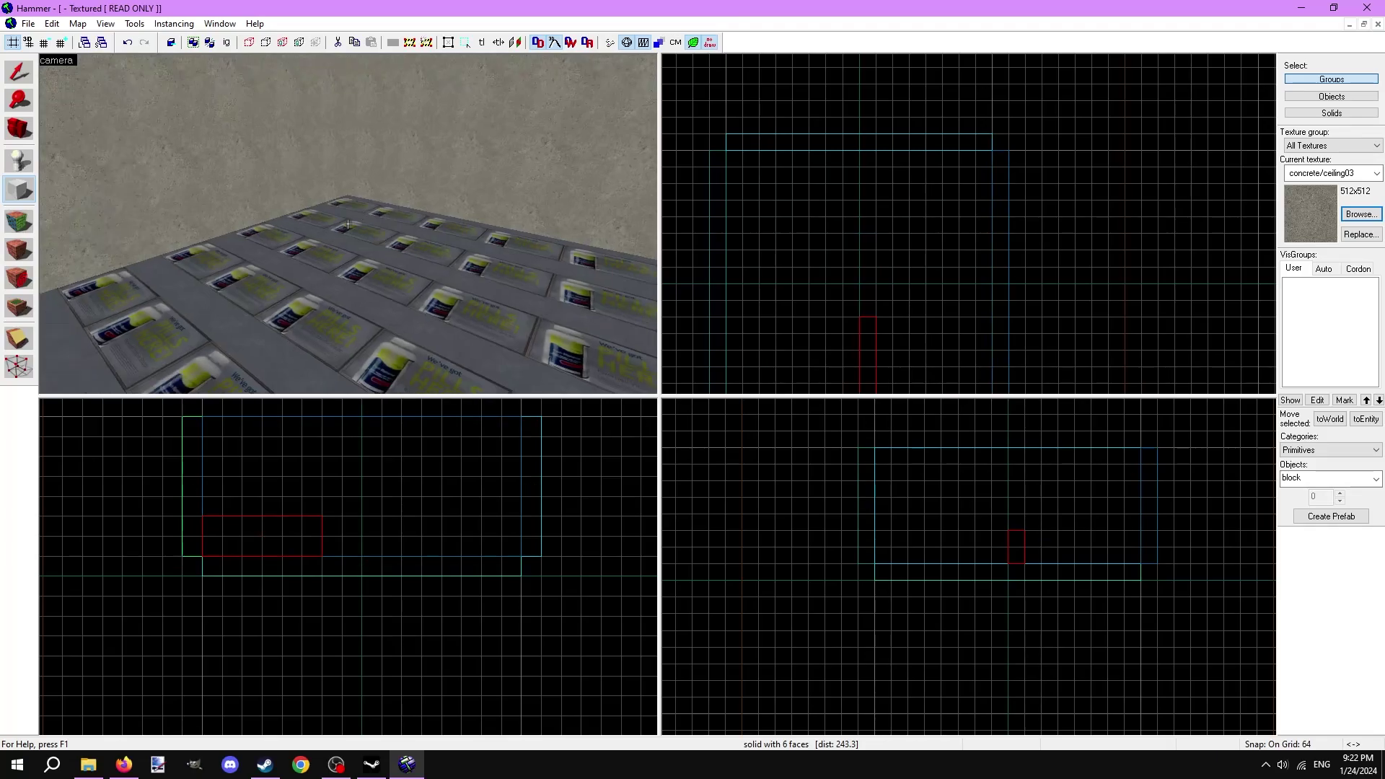
{"action": "key", "text": "w"}
- Rotate the 384 by 128 block 90 degrees using the Selection tool's rotate handles
{"action": "left_click", "coordinate": [19, 72]}
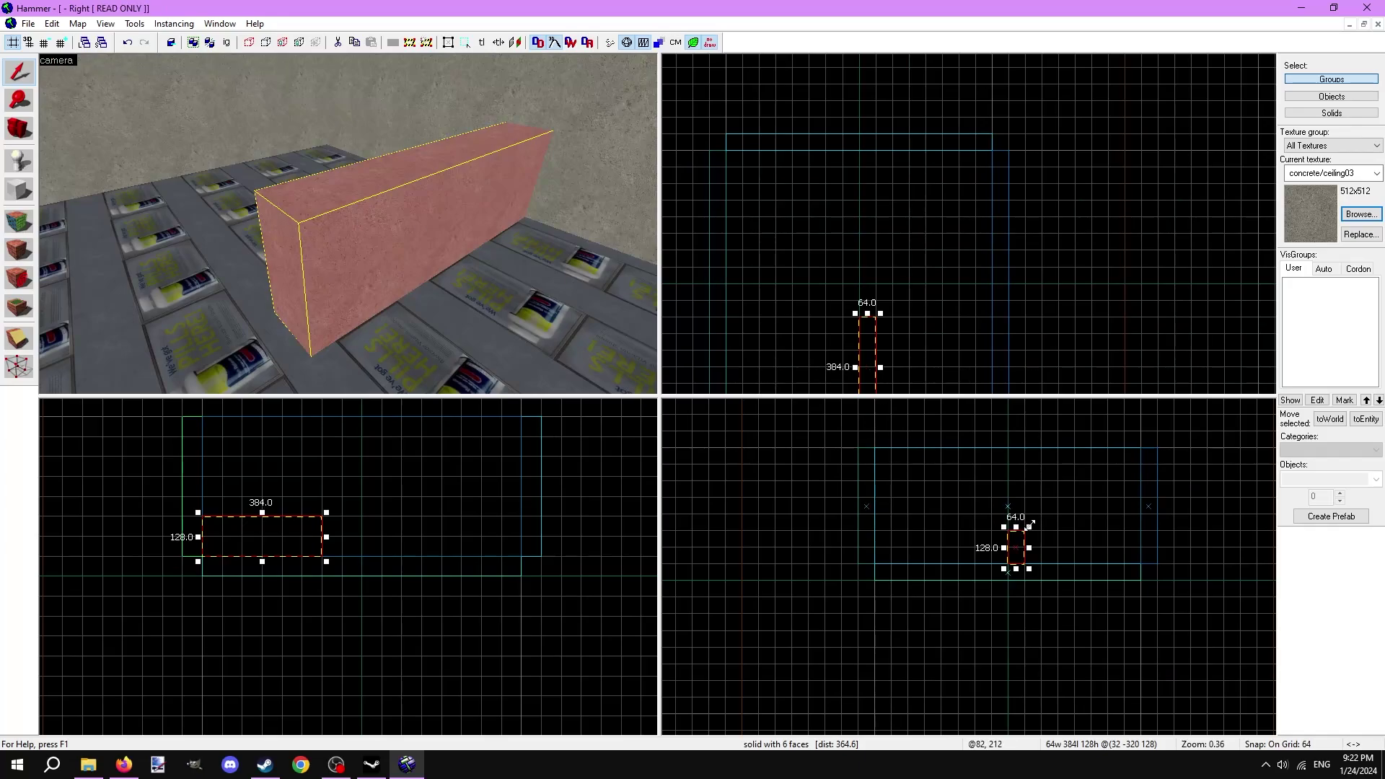
{"action": "left_click", "coordinate": [1018, 547]}
{"action": "left_click_drag", "start_coordinate": [1004, 527], "coordinate": [1046, 541]}
{"action": "key", "text": "z"}
{"action": "key", "text": "z"}
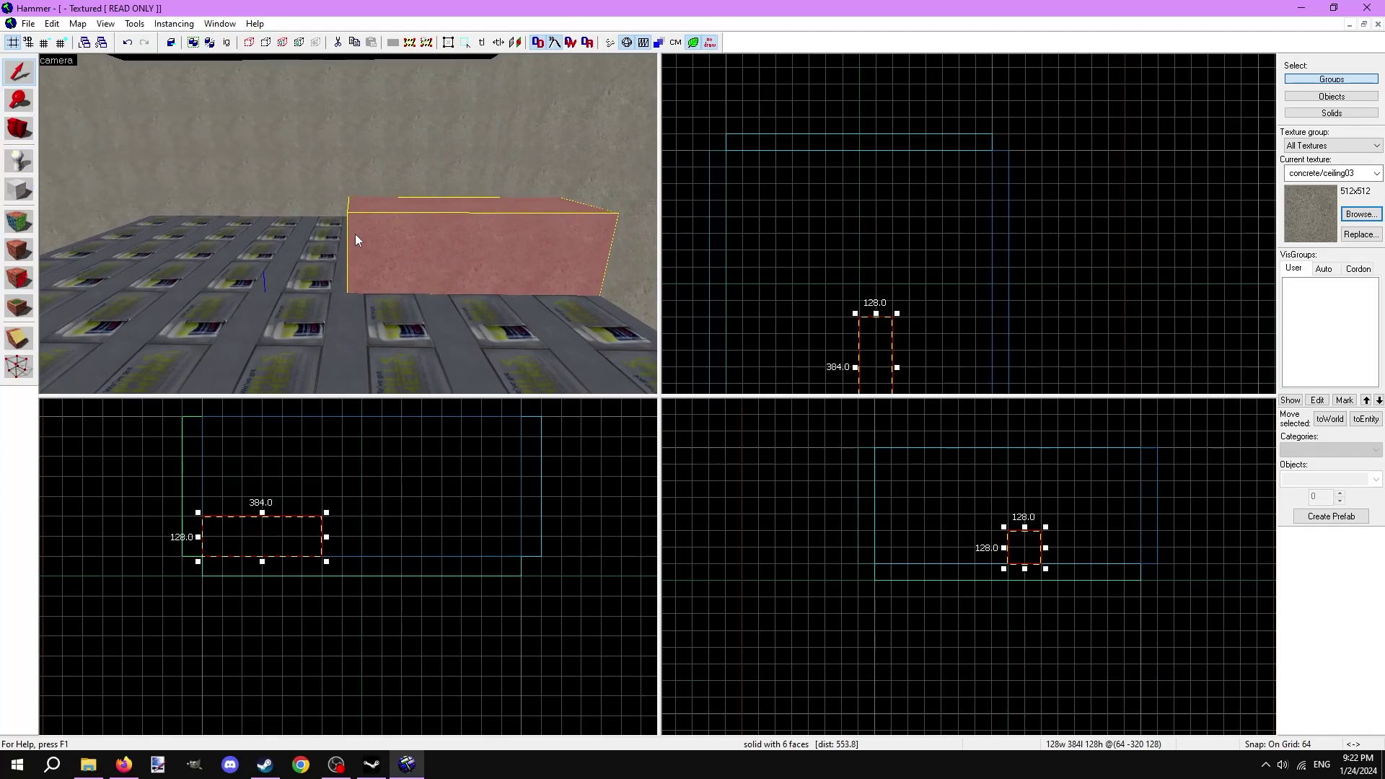
{"action": "key", "text": "w"}
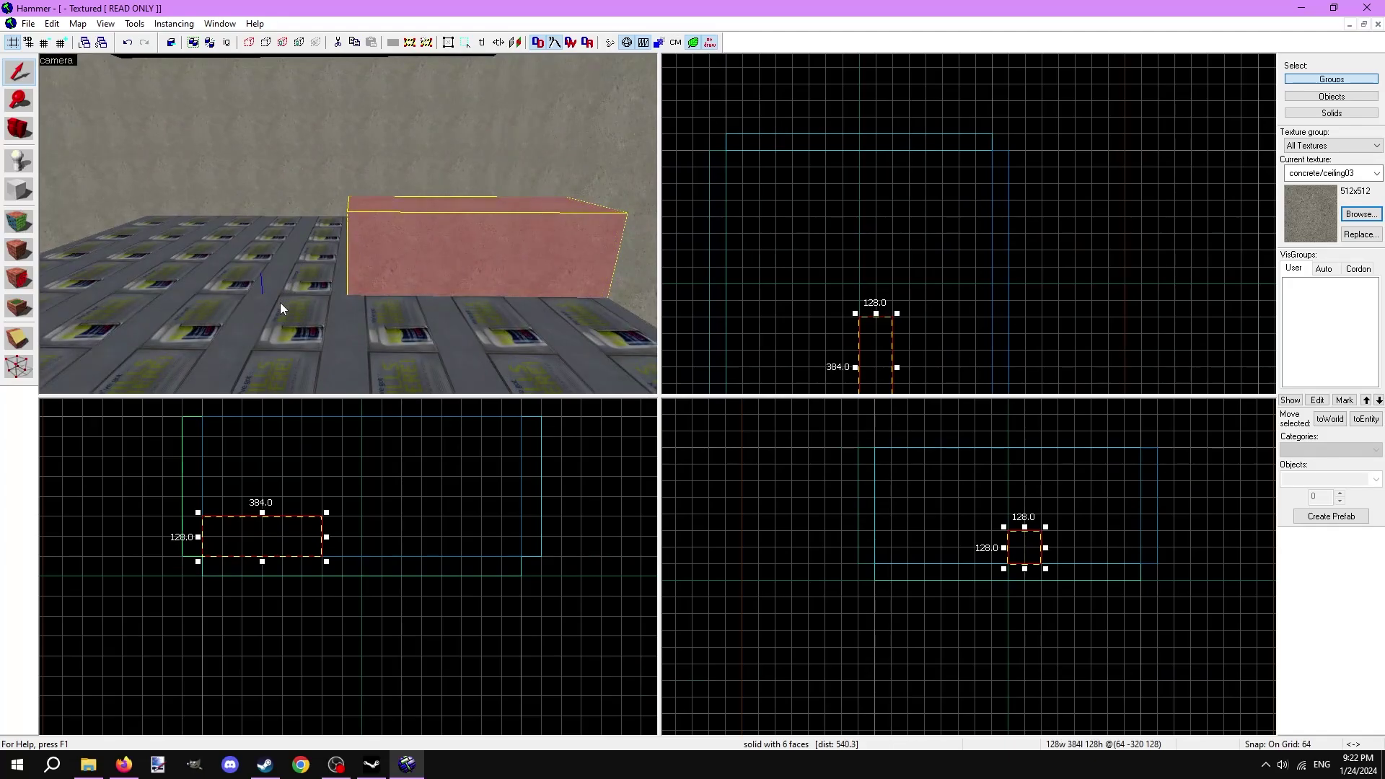
{"action": "left_click", "coordinate": [21, 339]}
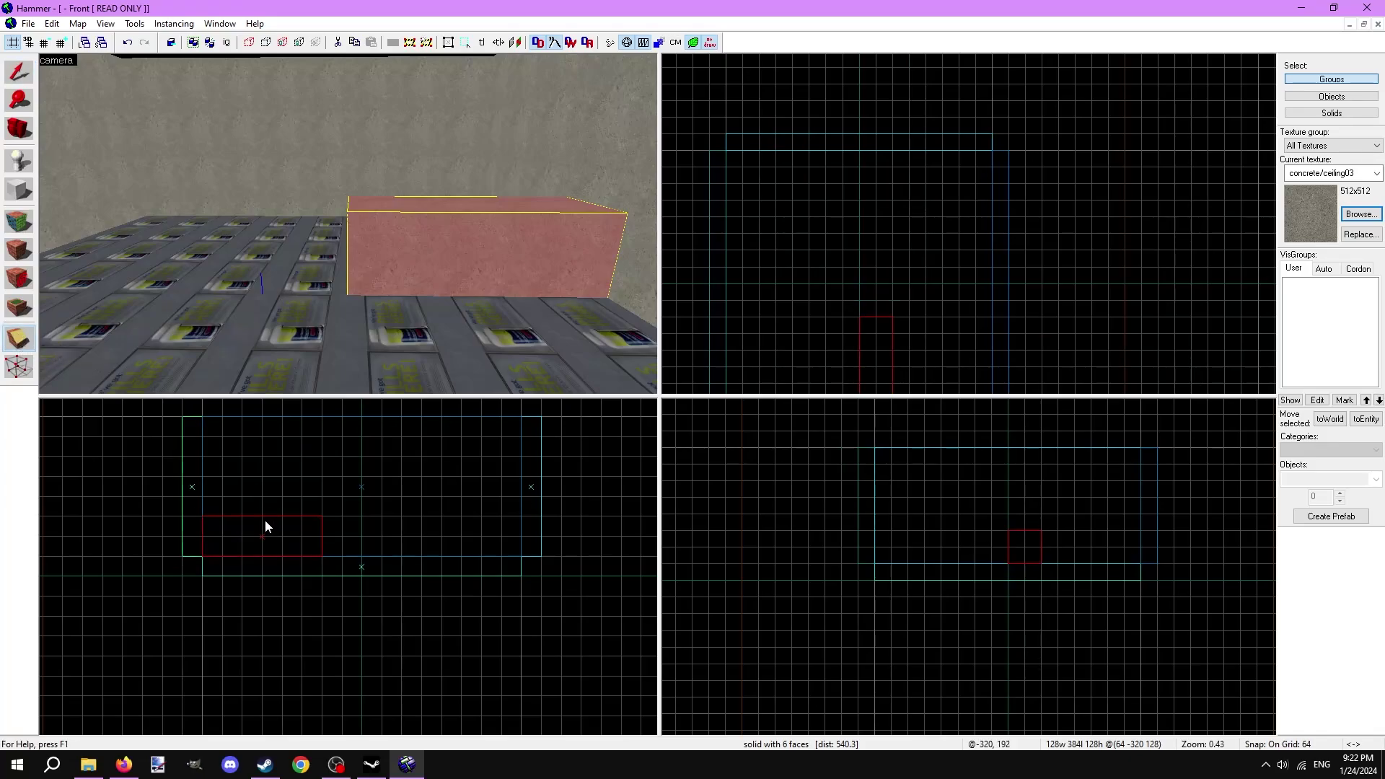
{"action": "left_click_drag", "start_coordinate": [262, 517], "coordinate": [323, 558]}
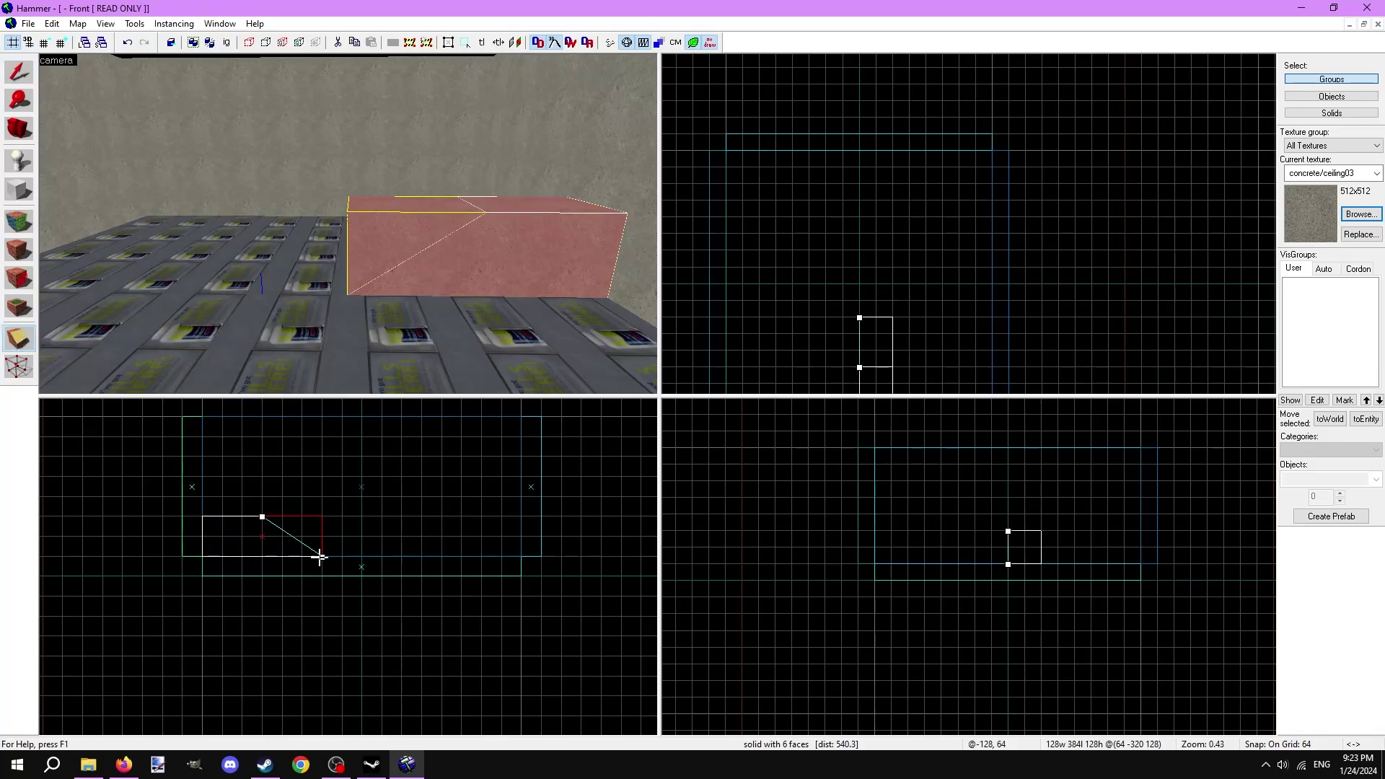
{"action": "scroll", "coordinate": [321, 563], "scroll_direction": "up", "scroll_amount": 2}
{"action": "scroll", "coordinate": [323, 563], "scroll_direction": "up", "scroll_amount": 1}
{"action": "scroll", "coordinate": [285, 550], "scroll_direction": "up", "scroll_amount": 2}
{"action": "scroll", "coordinate": [282, 549], "scroll_direction": "up", "scroll_amount": 1}
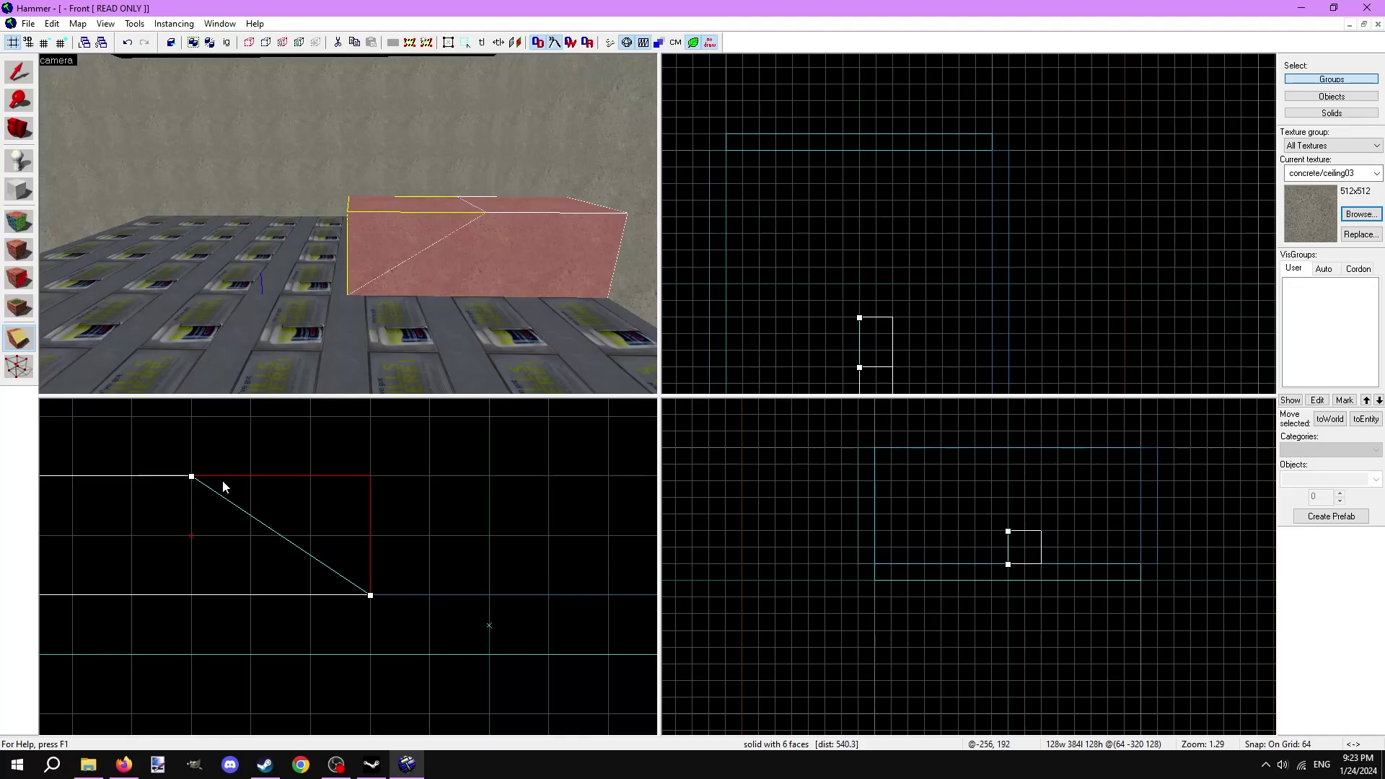
{"action": "left_click", "coordinate": [18, 341]}
{"action": "key", "text": "Return"}
{"action": "left_click_drag", "start_coordinate": [405, 347], "coordinate": [194, 259]}
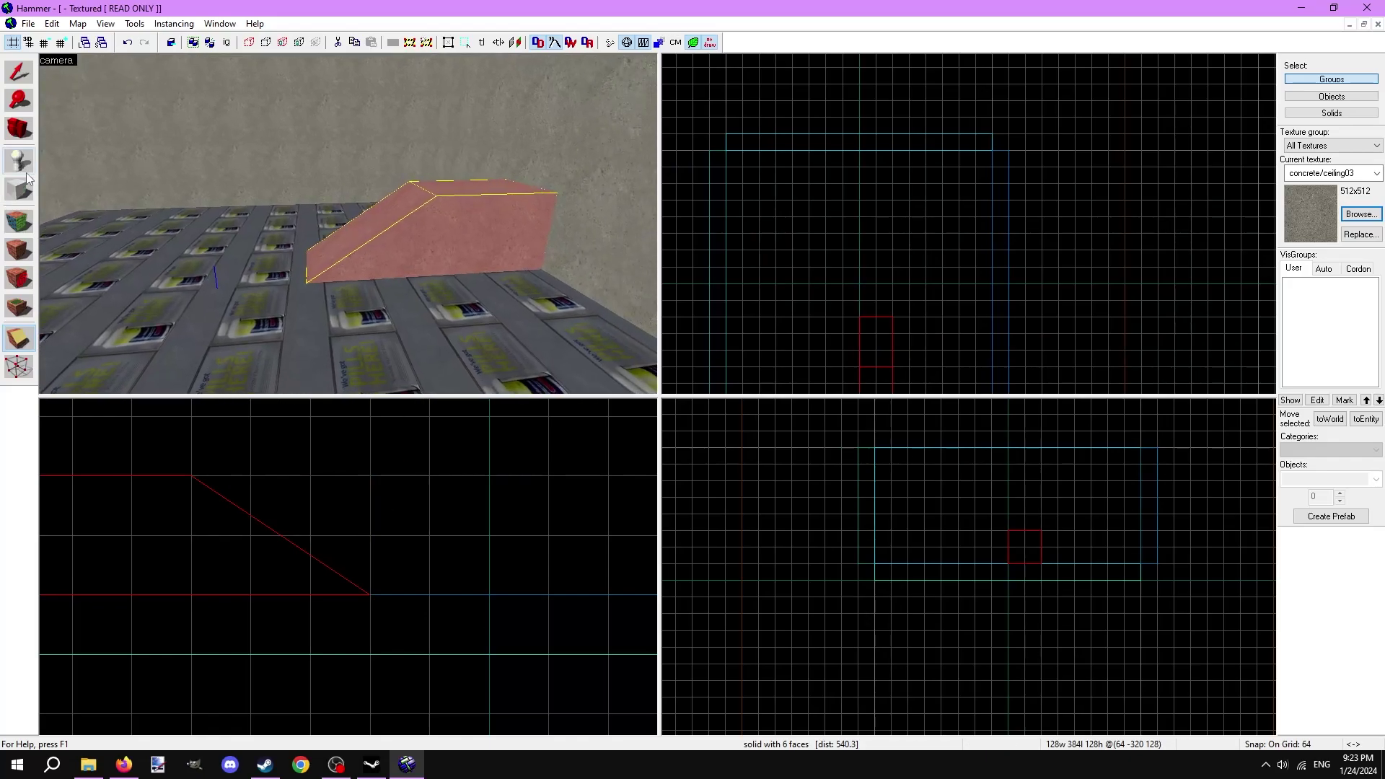
{"action": "left_click", "coordinate": [18, 72]}
- Undo the cut and slide the block's top vertices left to form a slope
{"action": "key", "text": "ctrl+z"}
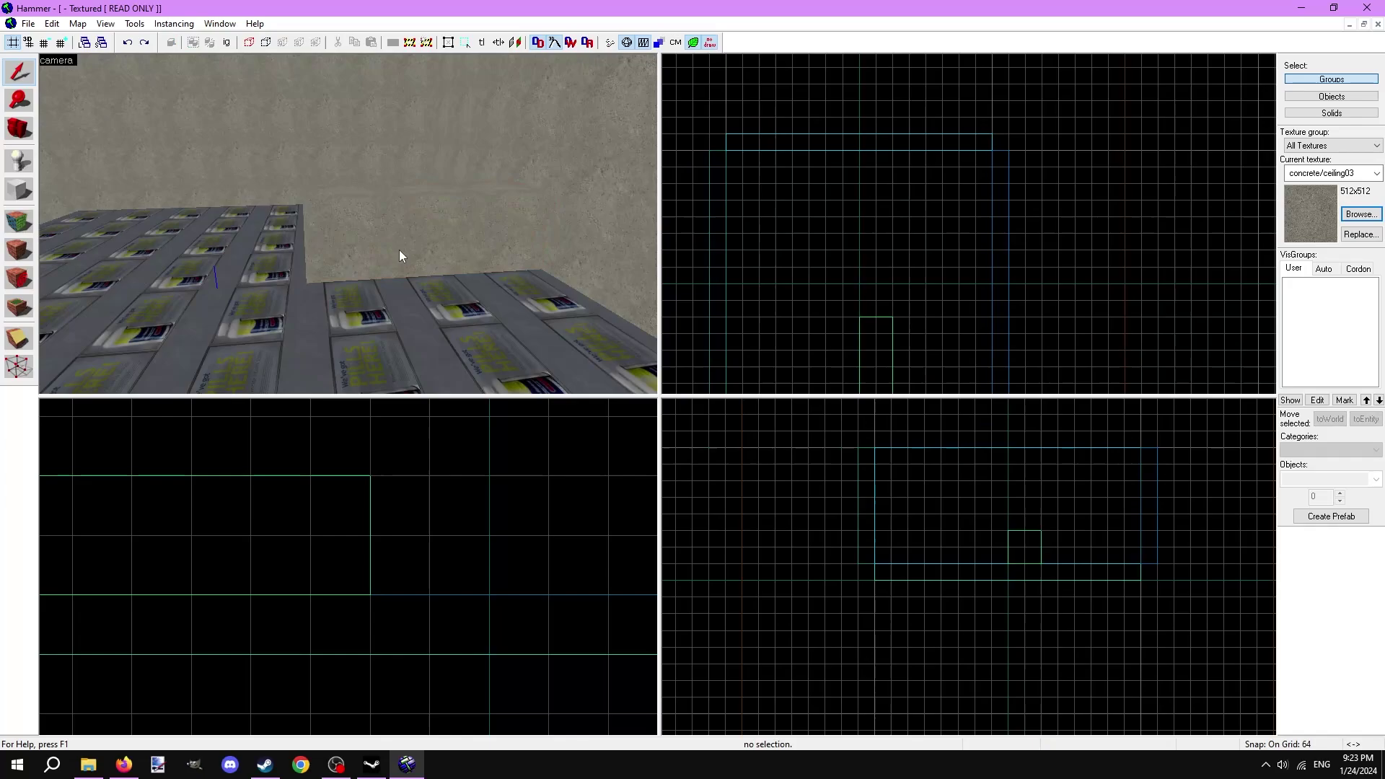
{"action": "key", "text": "ctrl+z"}
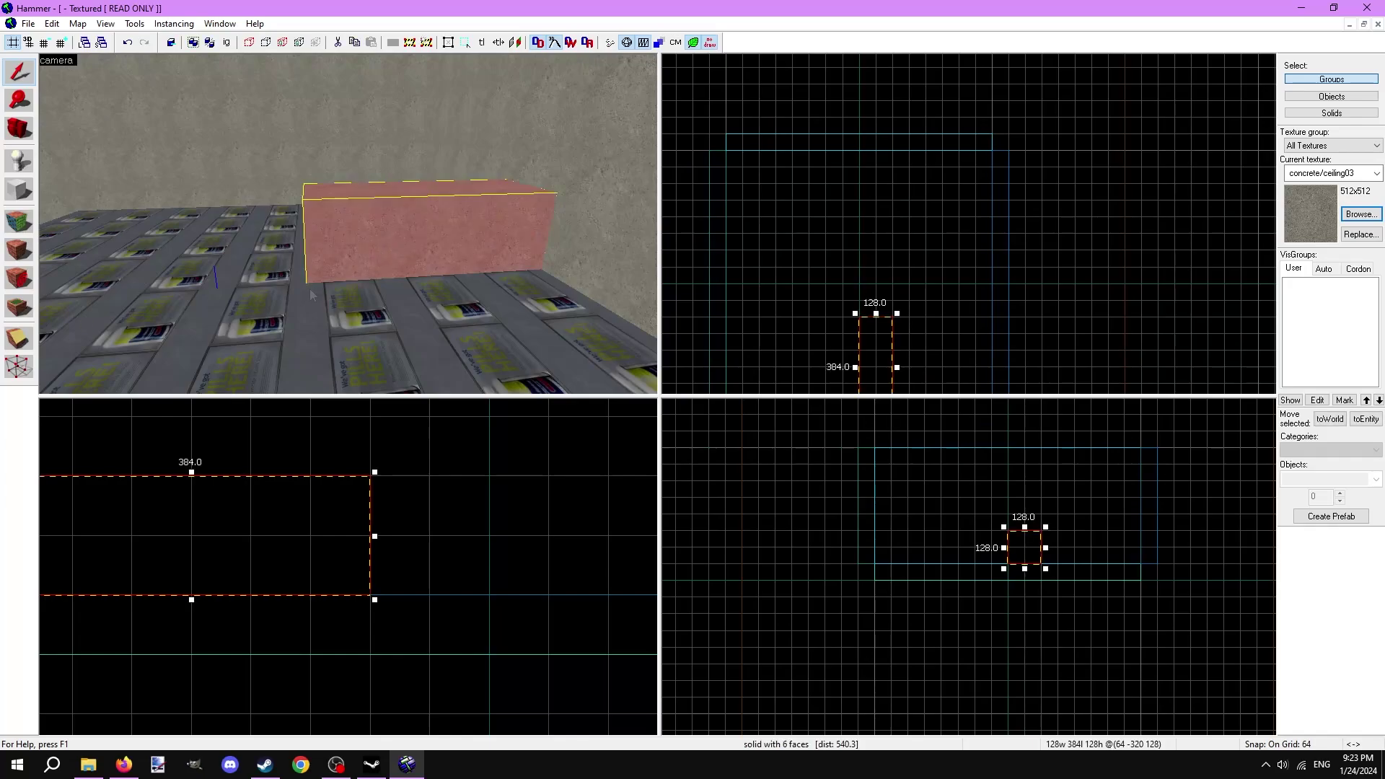
{"action": "left_click", "coordinate": [20, 365]}
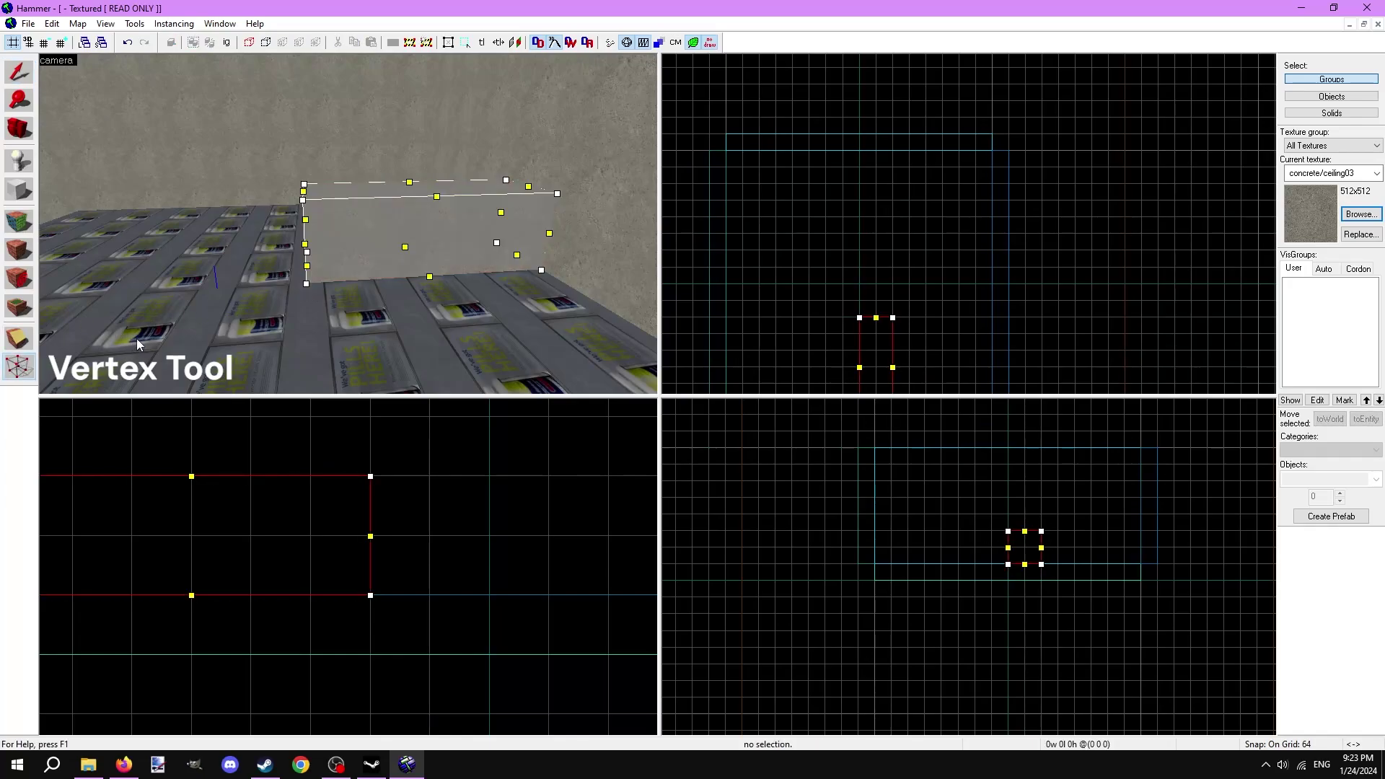
{"action": "left_click_drag", "start_coordinate": [262, 261], "coordinate": [347, 223]}
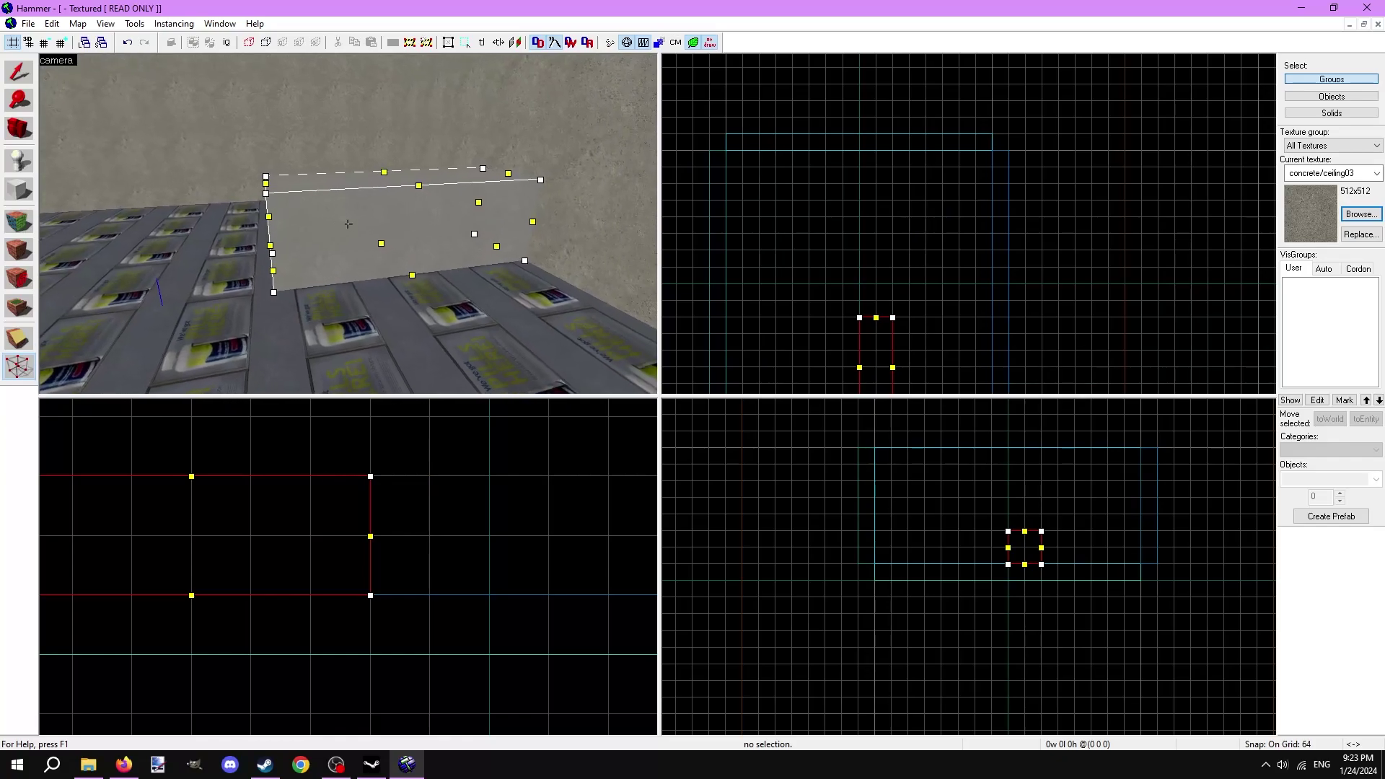
{"action": "key", "text": "a"}
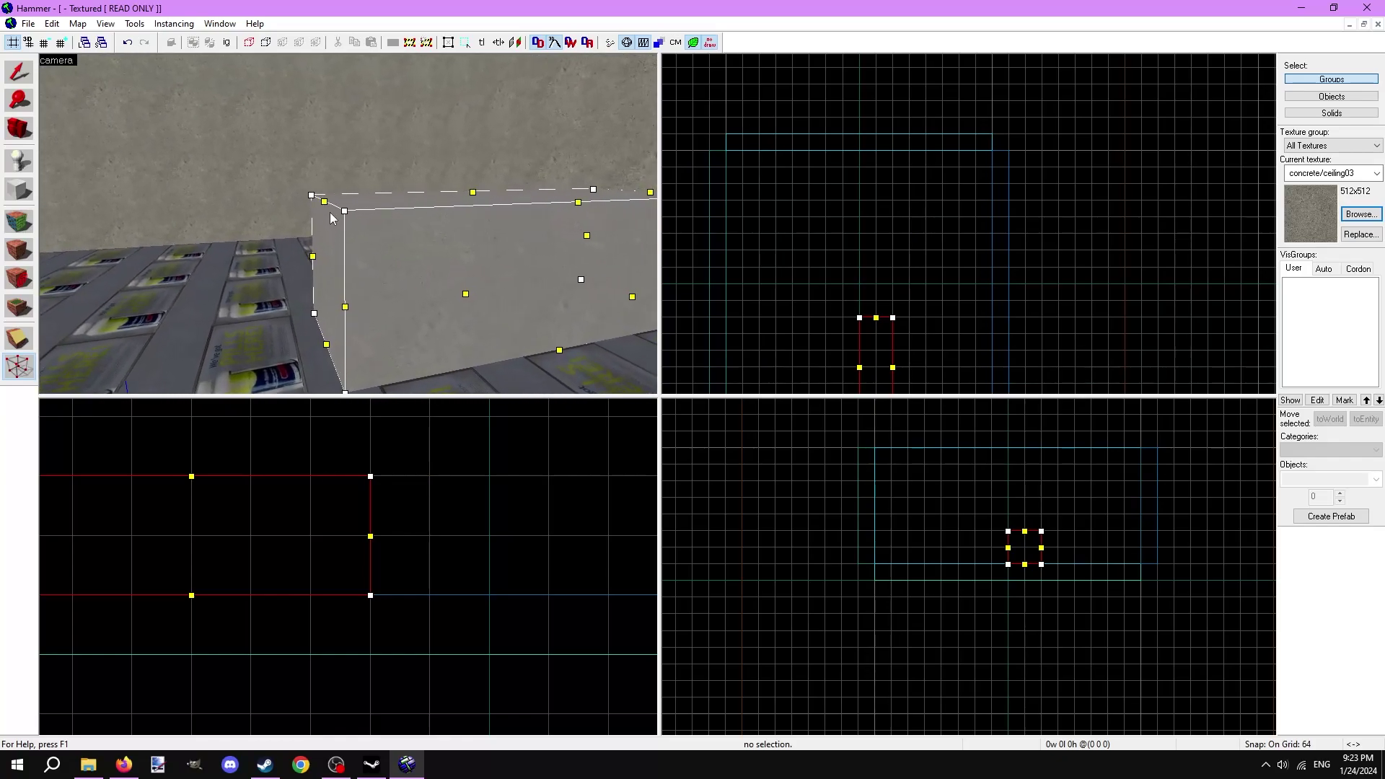
{"action": "left_click", "coordinate": [344, 209]}
{"action": "key", "text": "Left"}
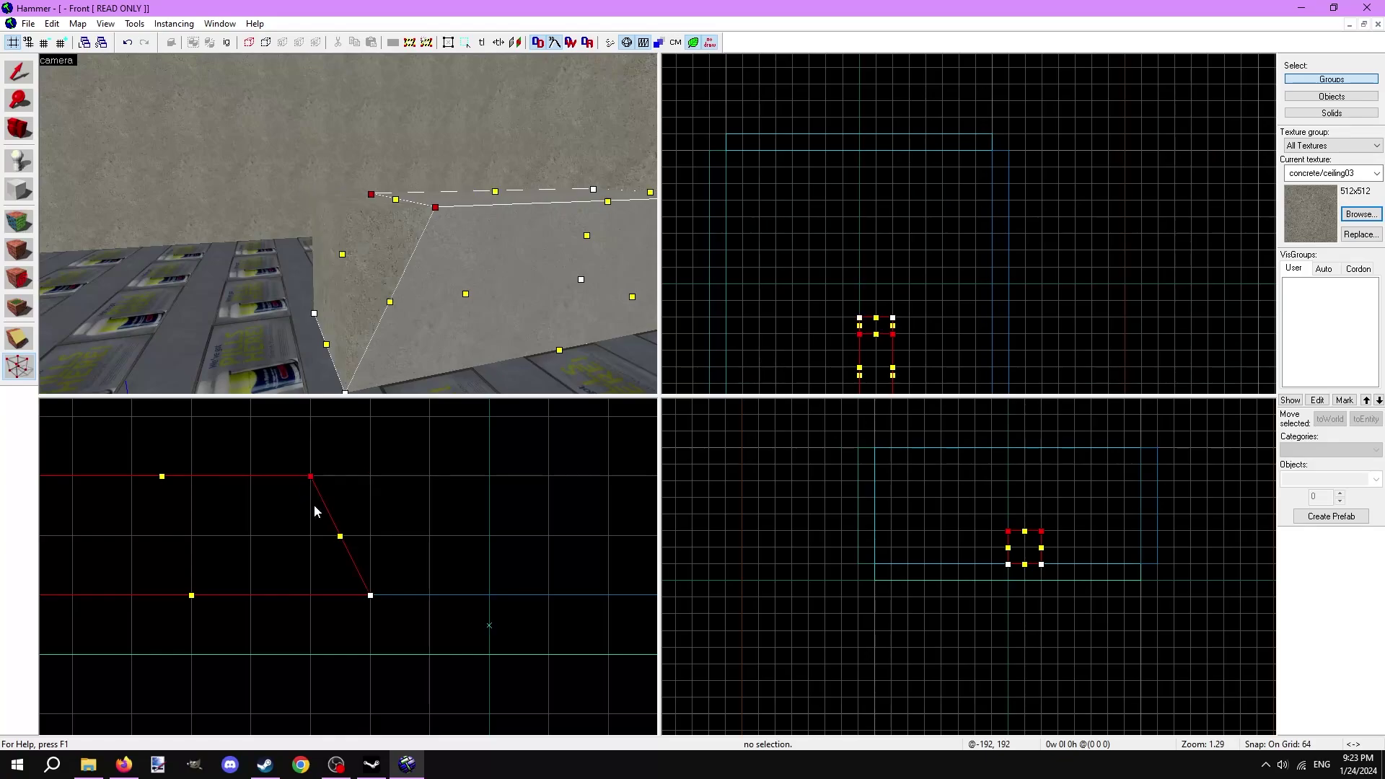
{"action": "key", "text": "Left"}
{"action": "key", "text": "Left"}
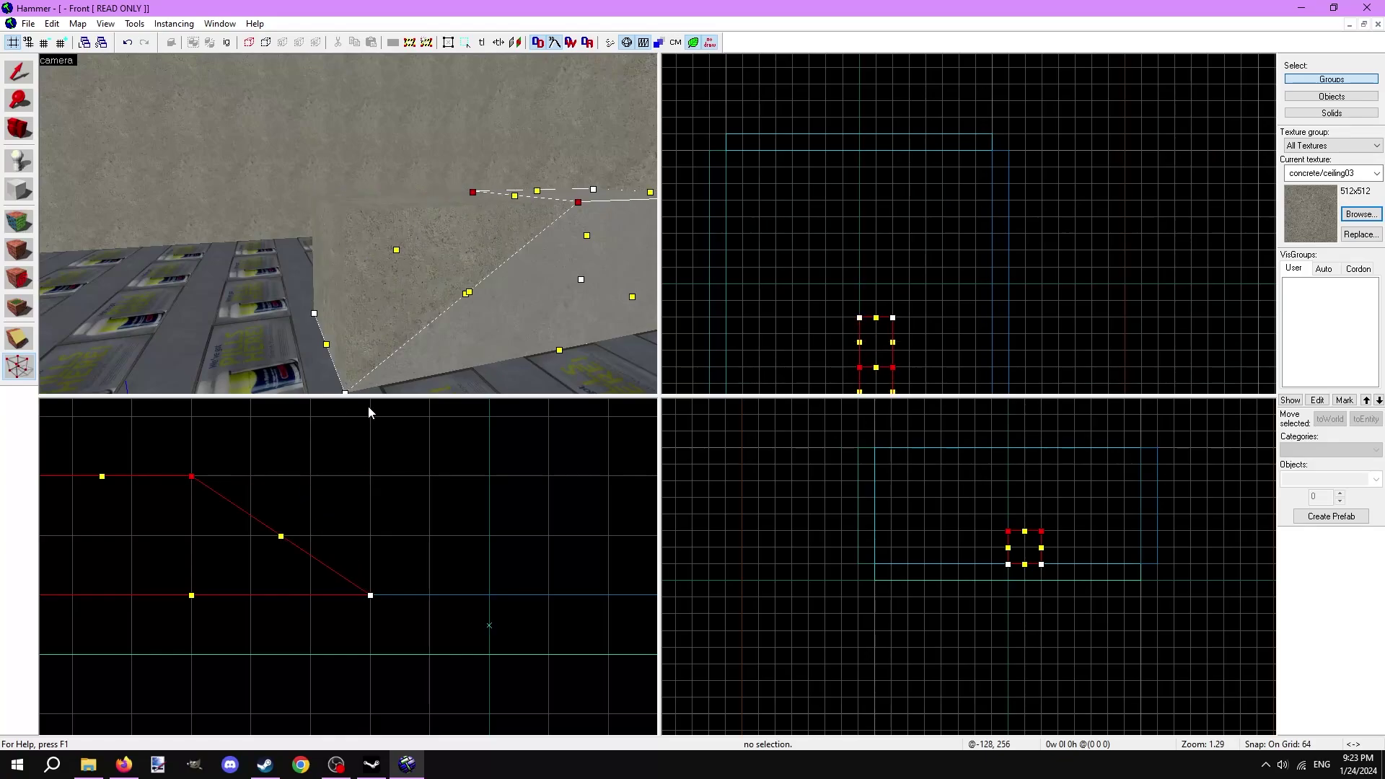
- Split the two sloping-face edges with new midpoints using Ctrl+F
{"action": "left_click", "coordinate": [18, 72]}
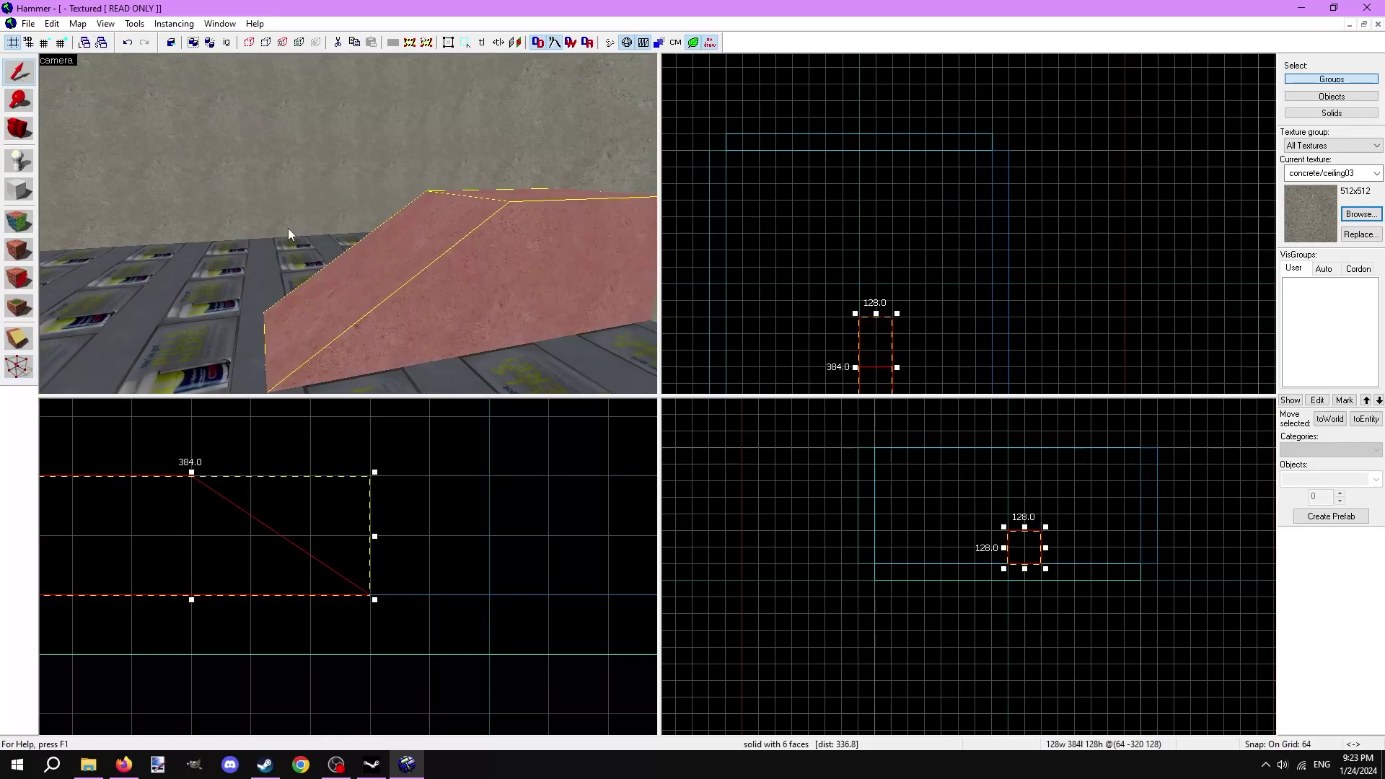
{"action": "left_click_drag", "start_coordinate": [289, 233], "coordinate": [350, 232]}
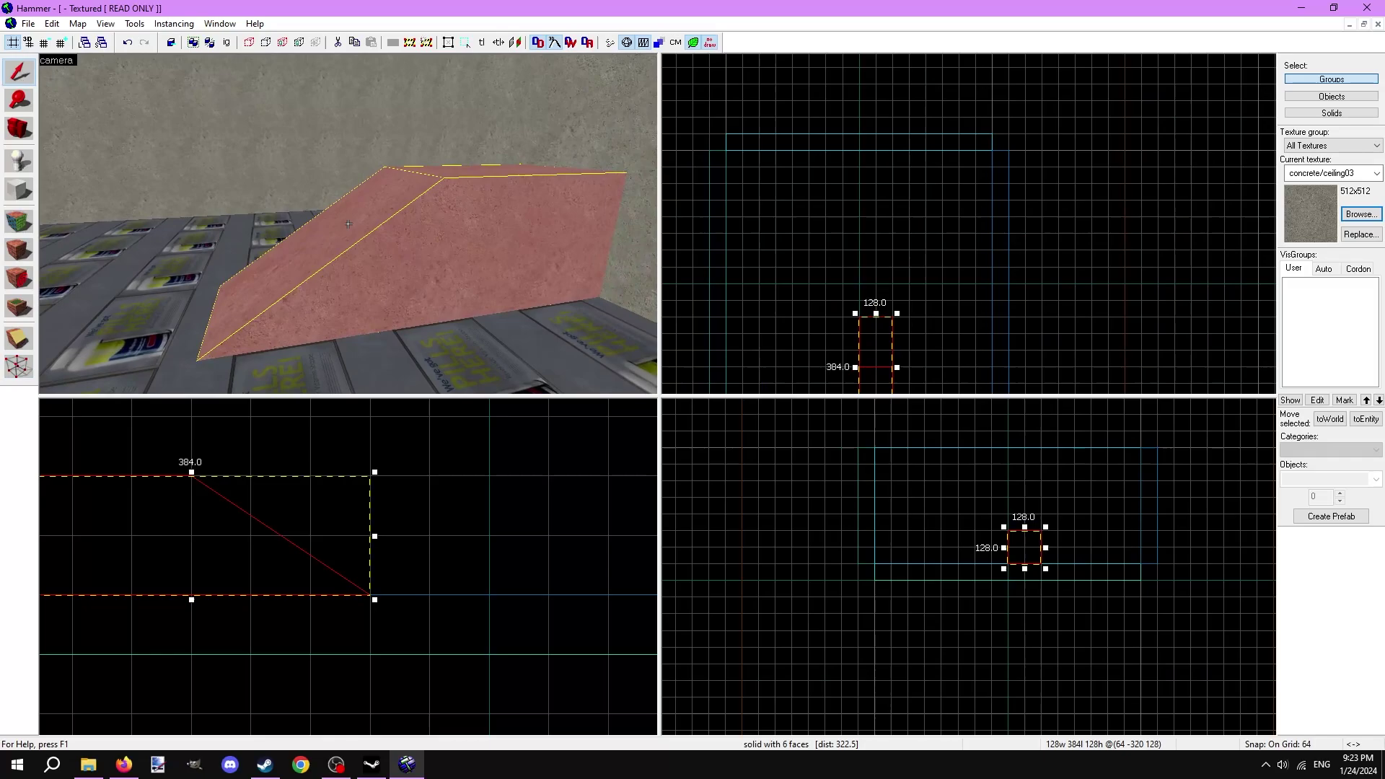
{"action": "left_click", "coordinate": [18, 367]}
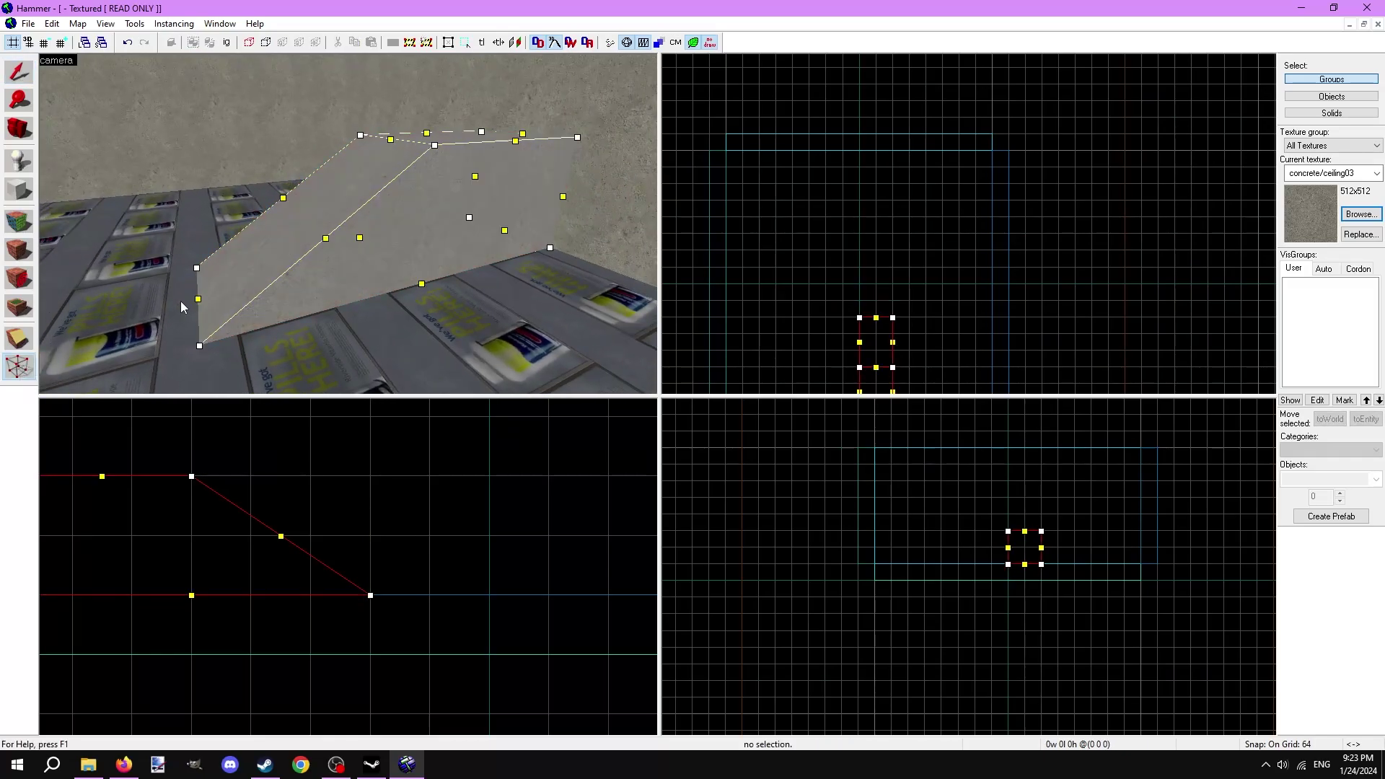
{"action": "left_click", "coordinate": [326, 237]}
{"action": "left_click", "coordinate": [283, 197], "text": "ctrl"}
{"action": "key", "text": "ctrl+f"}
- Drag the new slope midpoints to bend the ramp's sloping face
{"action": "left_click", "coordinate": [326, 237]}
{"action": "left_click", "coordinate": [282, 197], "text": "ctrl"}
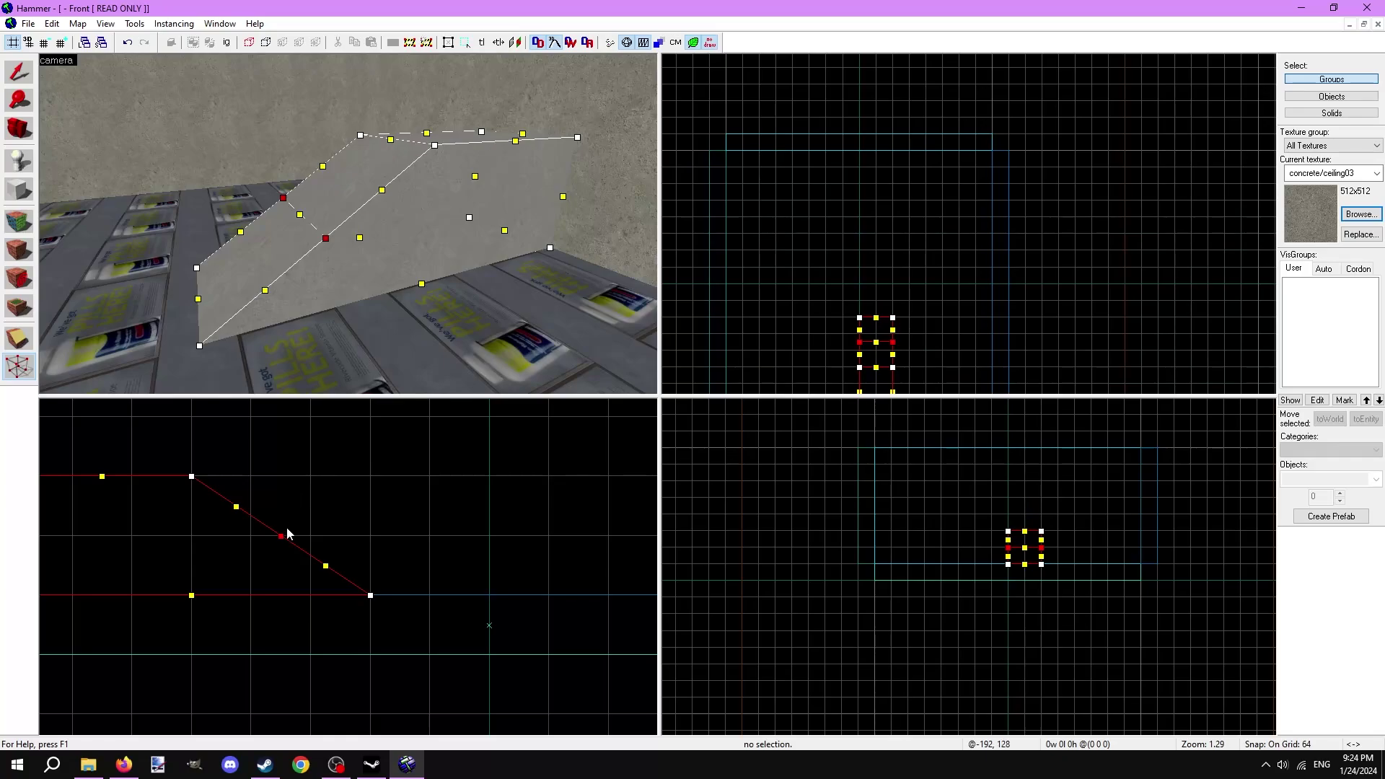
{"action": "scroll", "coordinate": [288, 534], "scroll_direction": "up", "scroll_amount": 1}
{"action": "left_click_drag", "start_coordinate": [279, 535], "coordinate": [375, 480]}
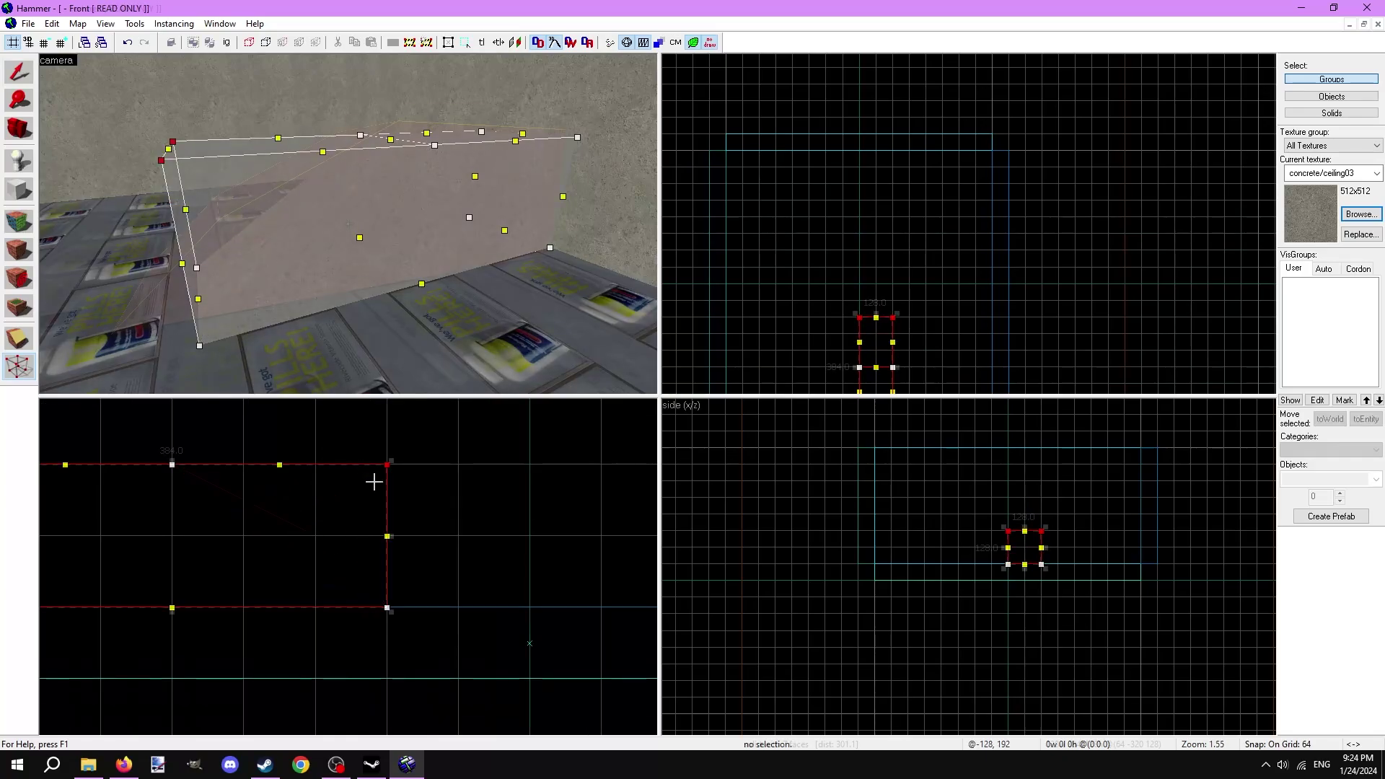
{"action": "key", "text": "shift+v"}
- Move the slope midpoint further left to refine the bent ramp
{"action": "left_click", "coordinate": [20, 366]}
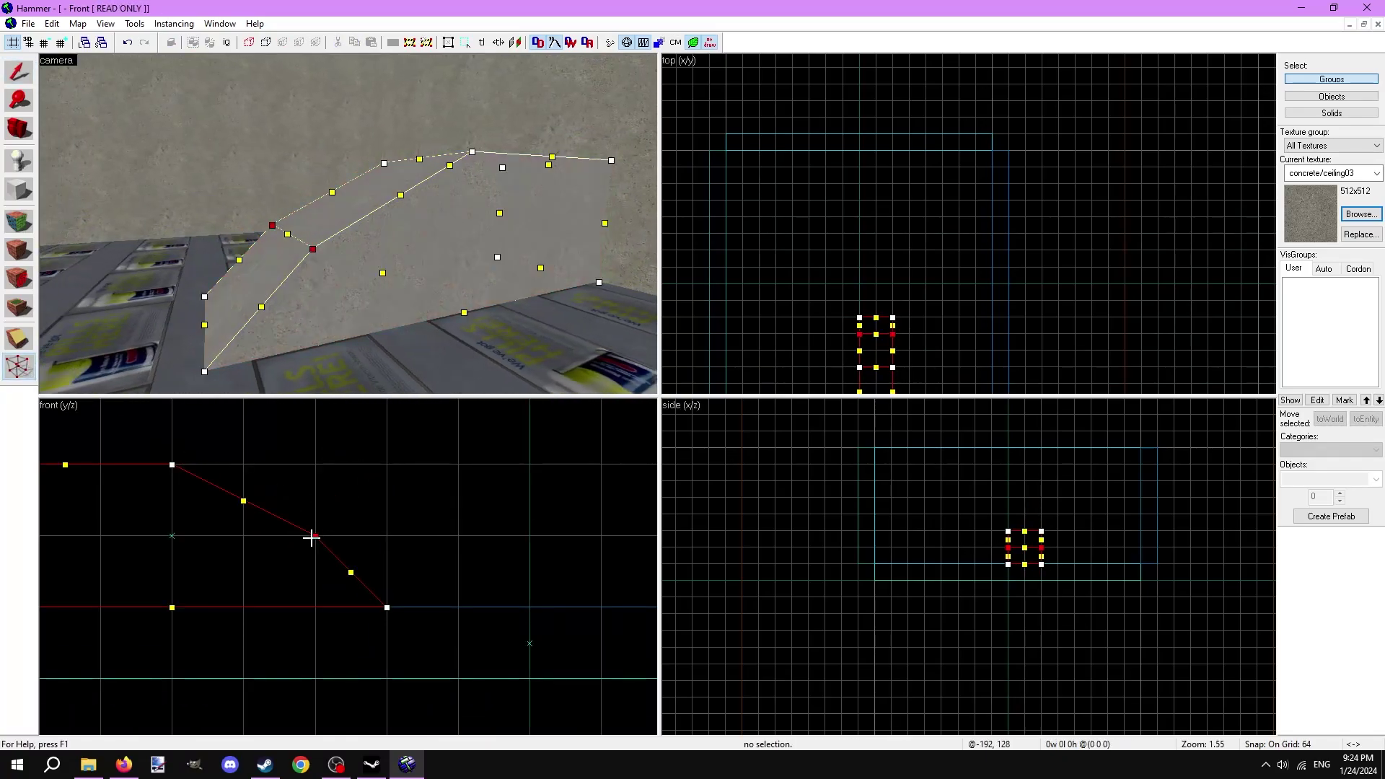
{"action": "mouse_move", "coordinate": [314, 536]}
{"action": "left_mouse_down"}
{"action": "mouse_move", "coordinate": [202, 565]}
{"action": "mouse_move", "coordinate": [232, 563]}
{"action": "left_mouse_up"}
{"action": "key", "text": "shift+v"}
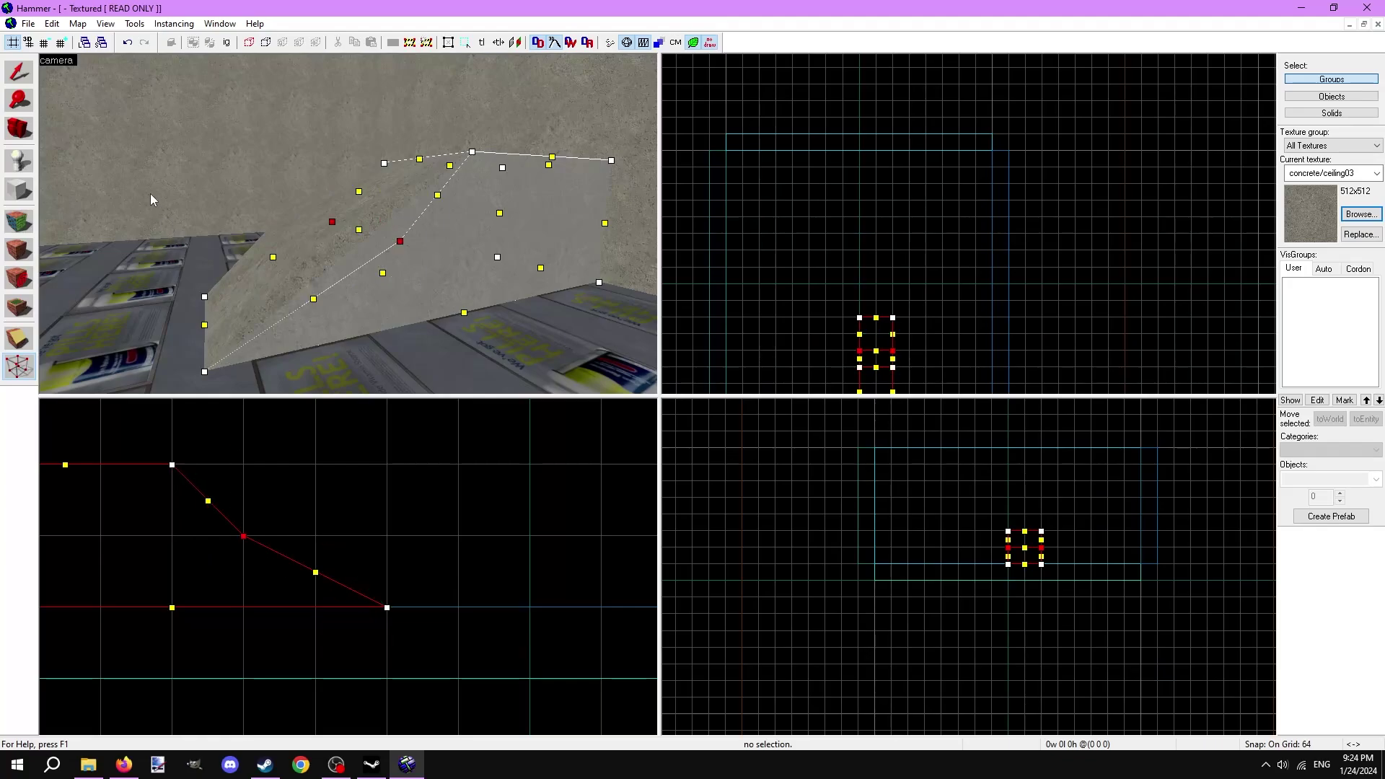
{"action": "key", "text": "z"}
{"action": "key", "text": "w"}
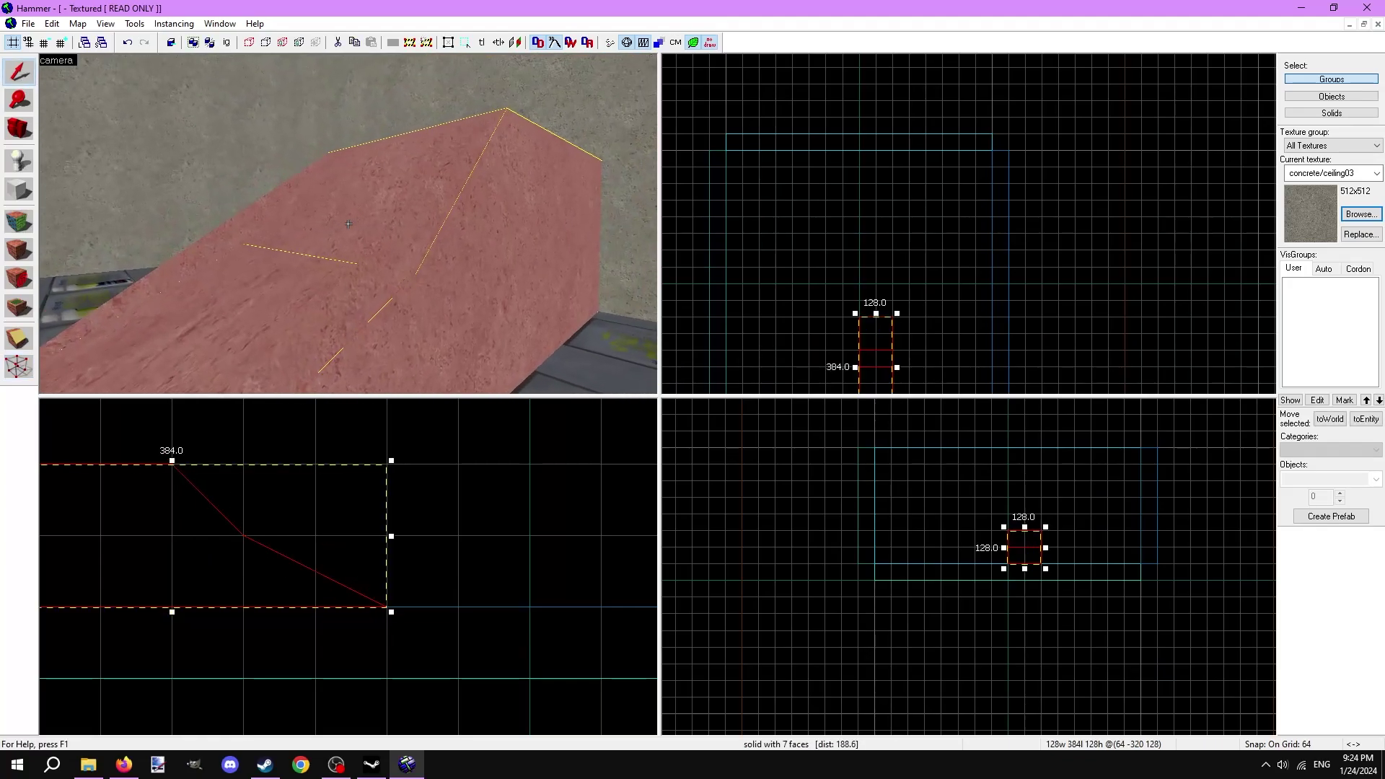
{"action": "key", "text": "s"}
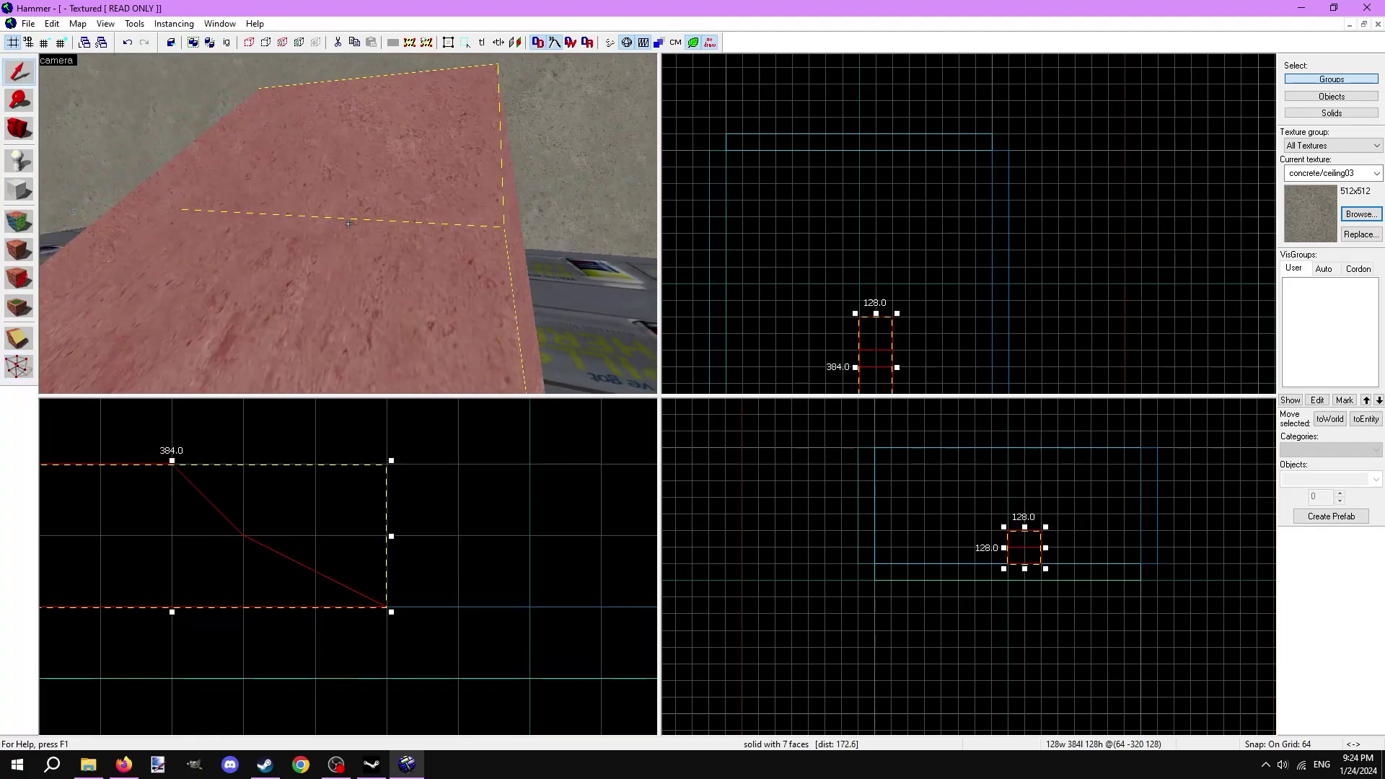
{"action": "key", "text": "s"}
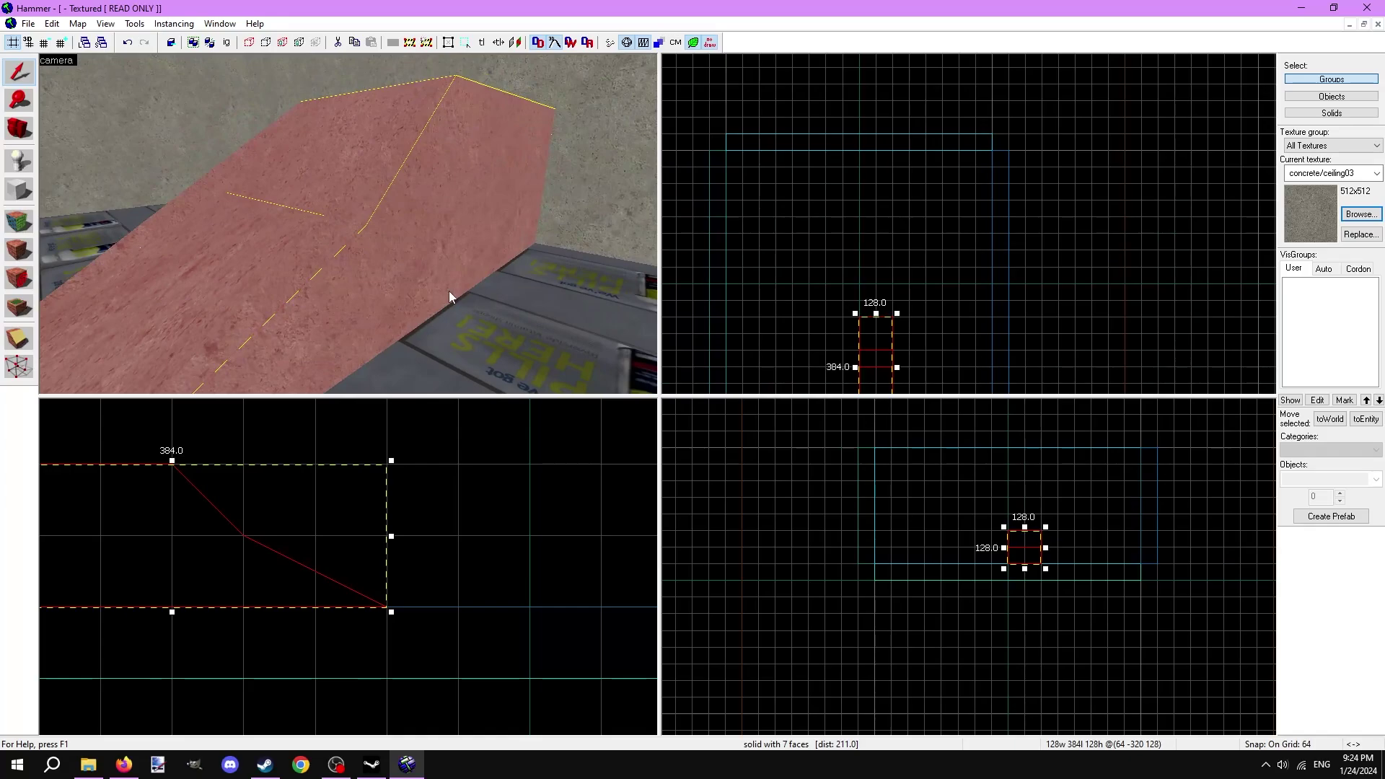
- Run Check for Problems and jump to the ramp's invalid solid error
{"action": "left_click", "coordinate": [467, 294]}
{"action": "left_click", "coordinate": [549, 206]}
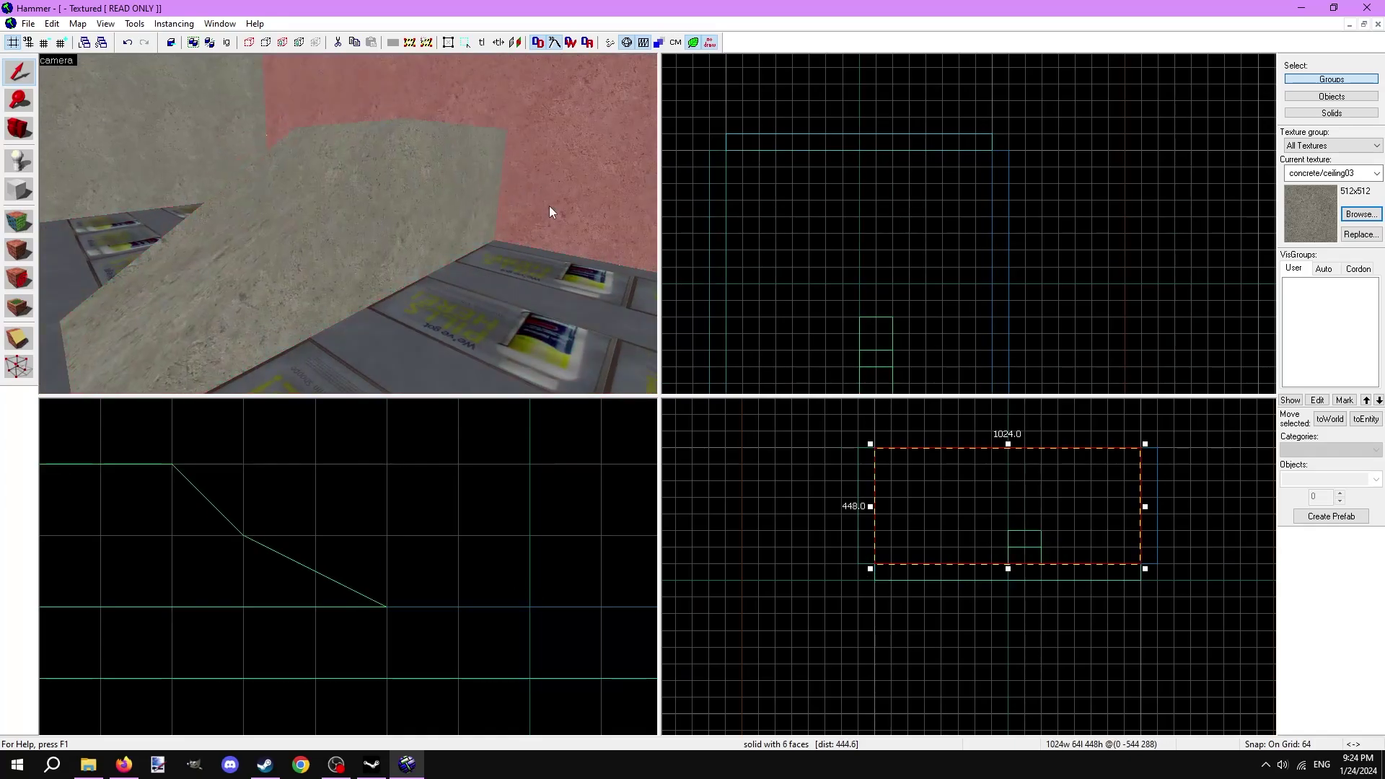
{"action": "left_click", "coordinate": [457, 199]}
{"action": "key", "text": "alt+p"}
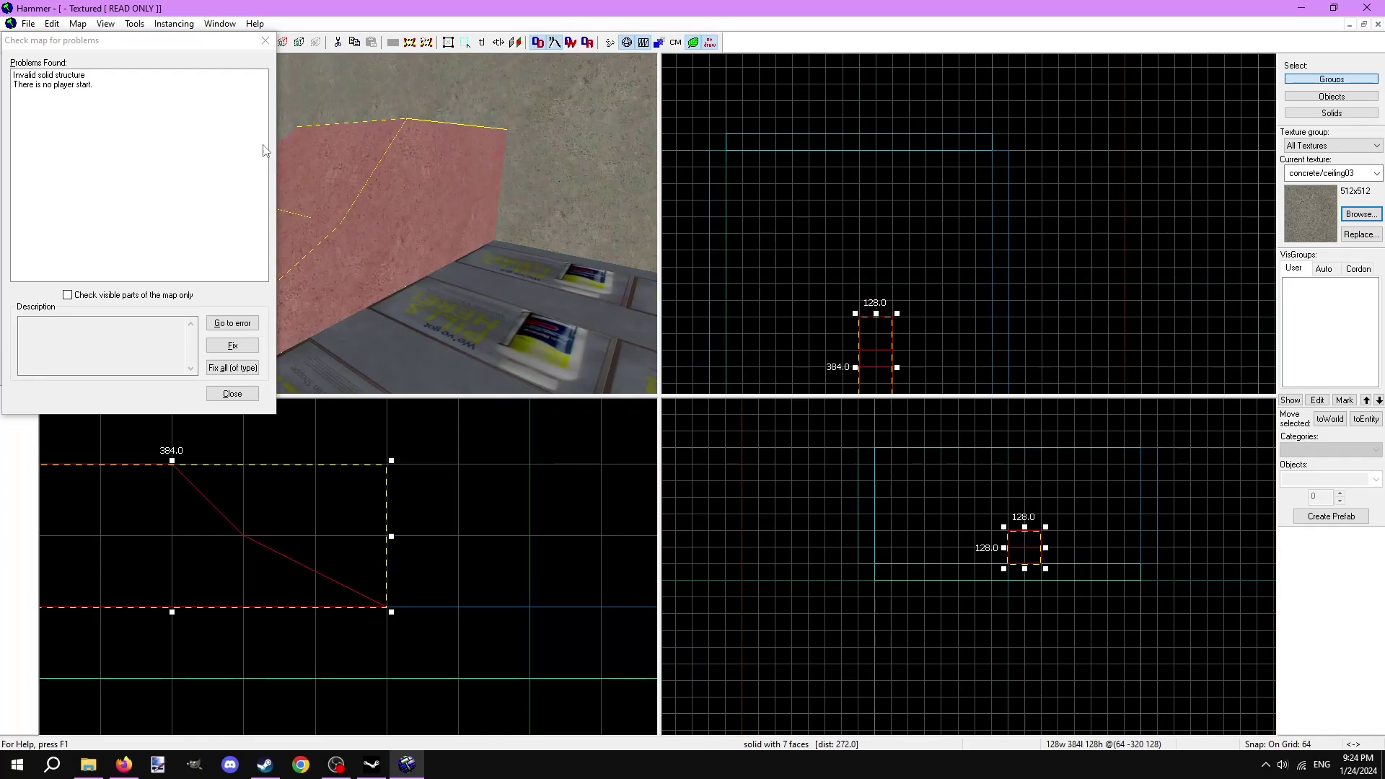
{"action": "left_click_drag", "start_coordinate": [217, 57], "coordinate": [638, 119]}
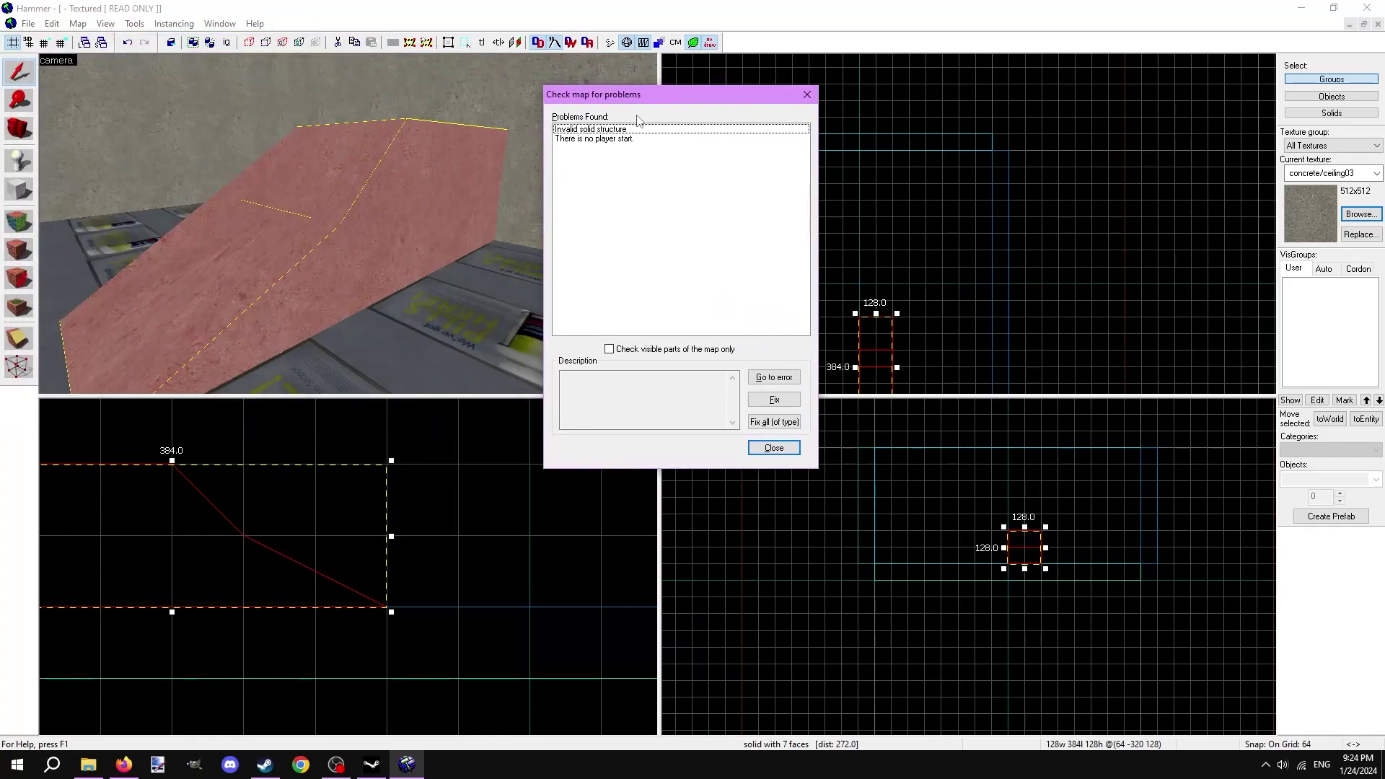
{"action": "left_click", "coordinate": [580, 136]}
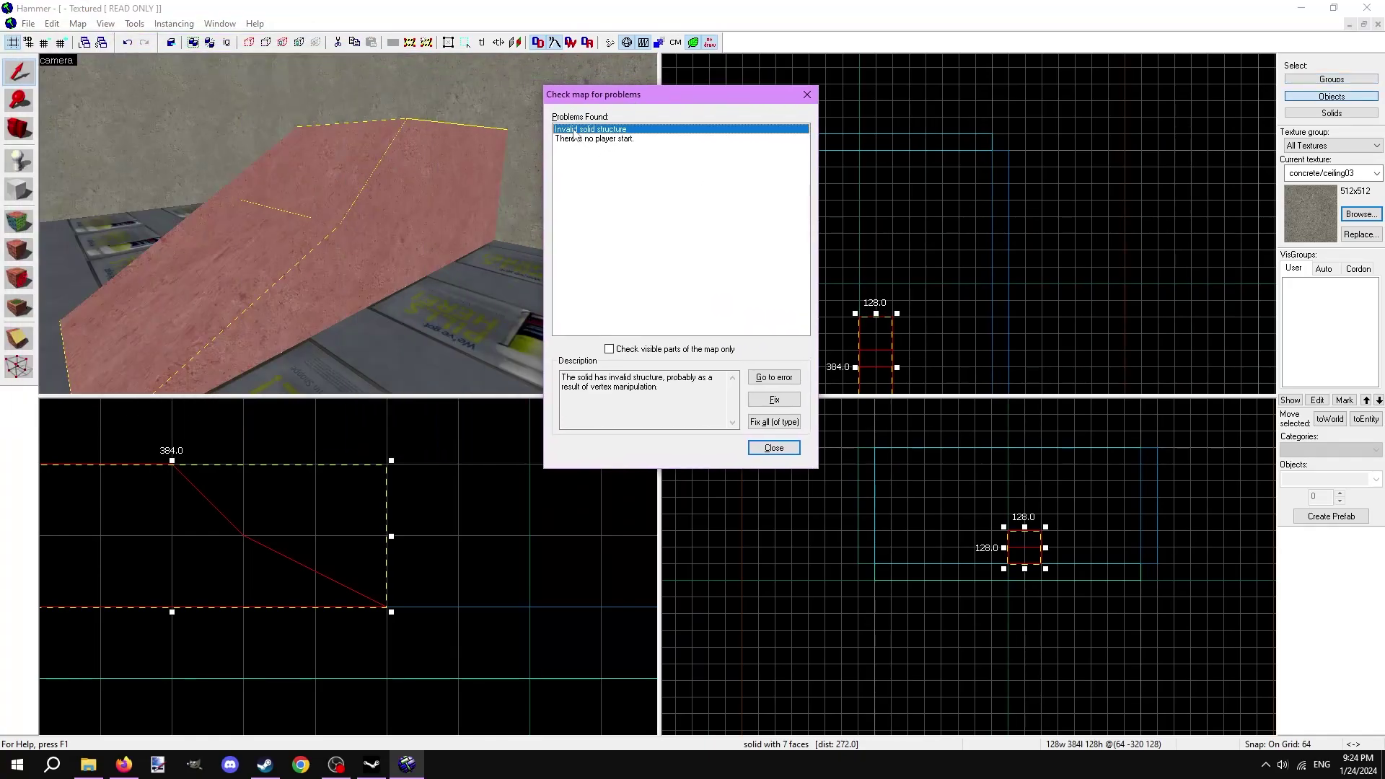
{"action": "double_click", "coordinate": [574, 134]}
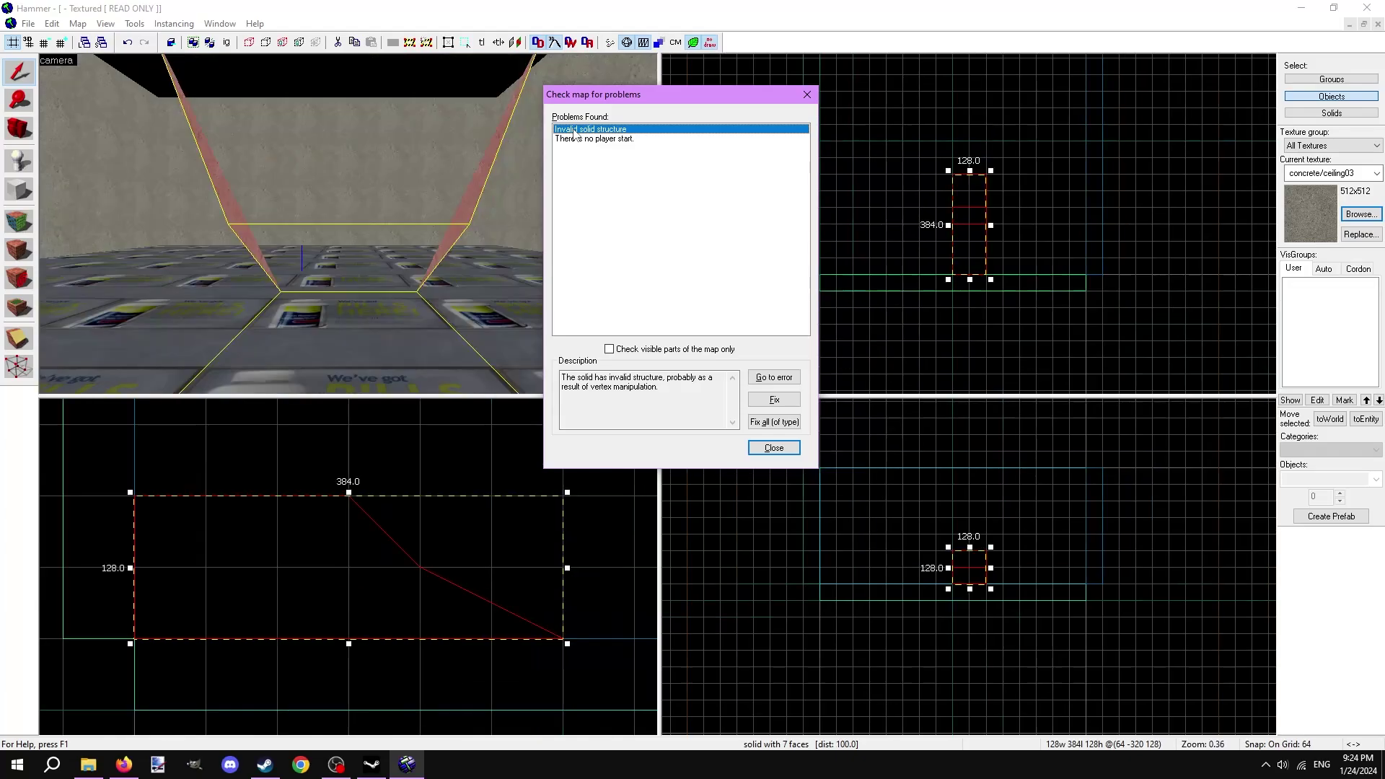
- Drag the diagonal's middle vertex into line, then rerun the problem check
{"action": "left_click", "coordinate": [334, 162]}
{"action": "left_click_drag", "start_coordinate": [334, 161], "coordinate": [348, 223]}
{"action": "key", "text": "s"}
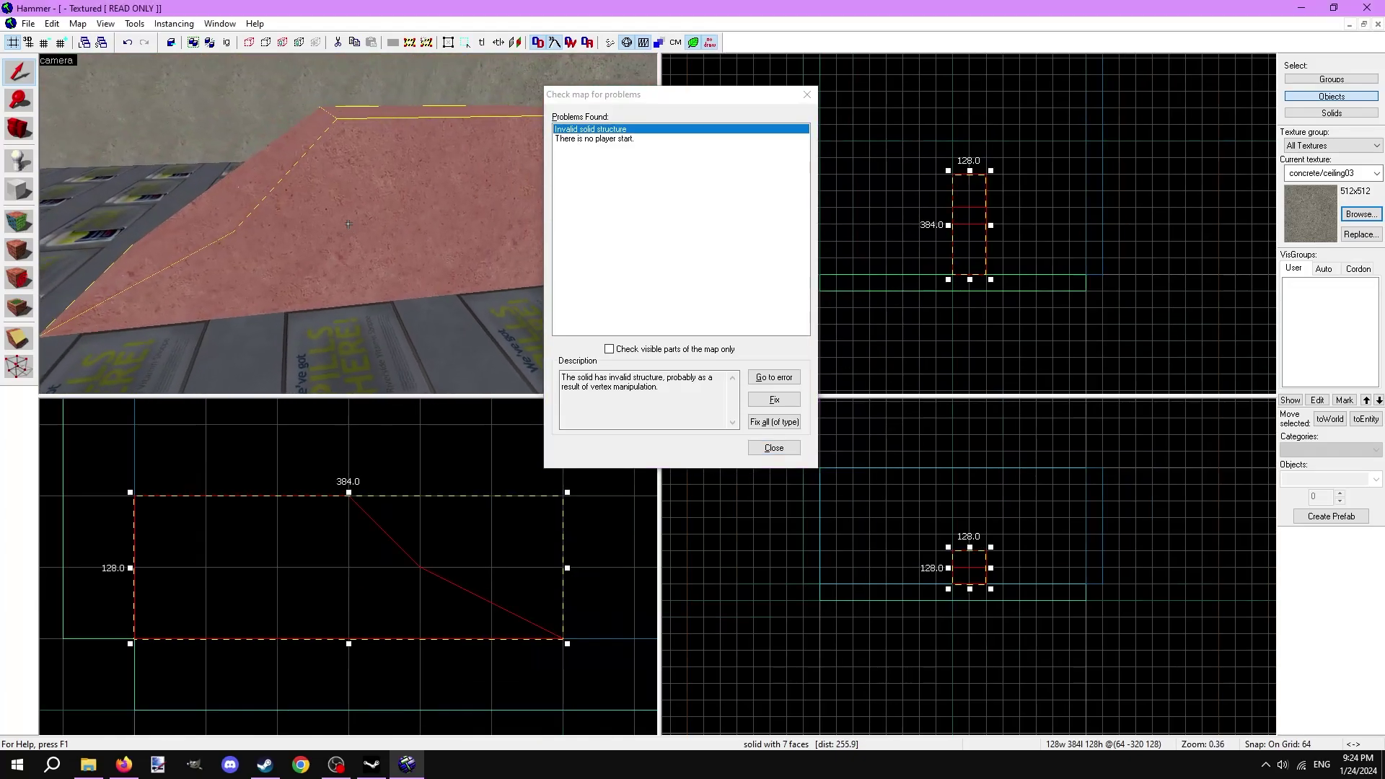
{"action": "left_click_drag", "start_coordinate": [348, 223], "coordinate": [350, 224]}
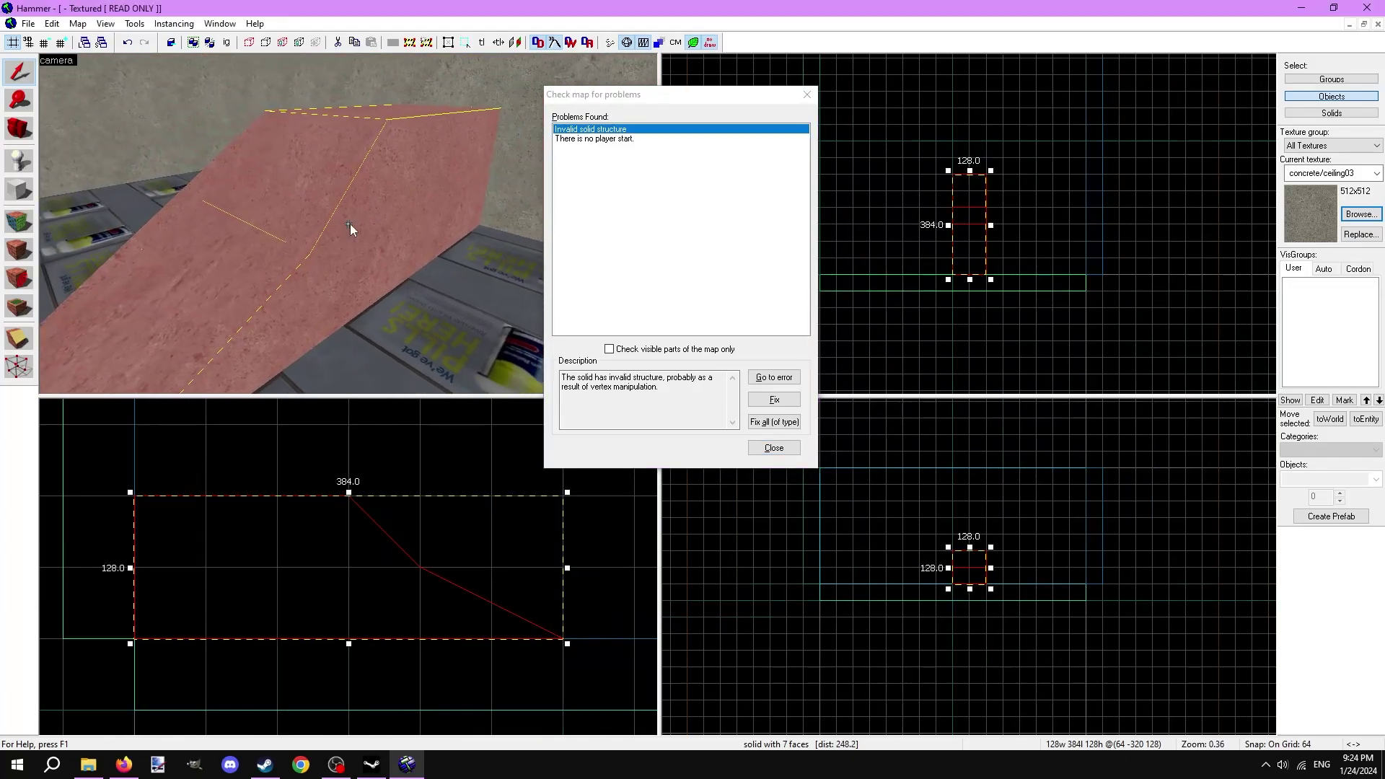
{"action": "key", "text": "shift+v"}
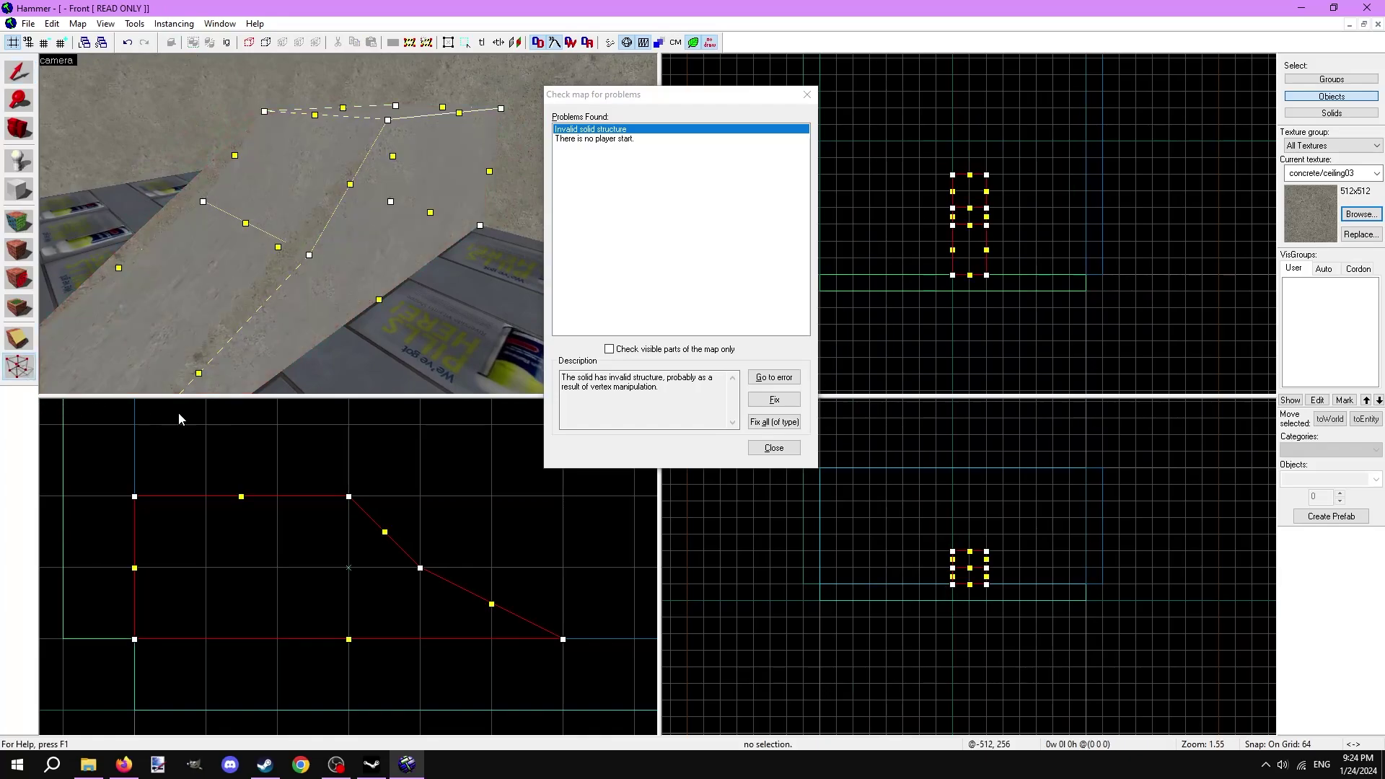
{"action": "left_click_drag", "start_coordinate": [418, 566], "coordinate": [493, 567]}
{"action": "key", "text": "shift+s"}
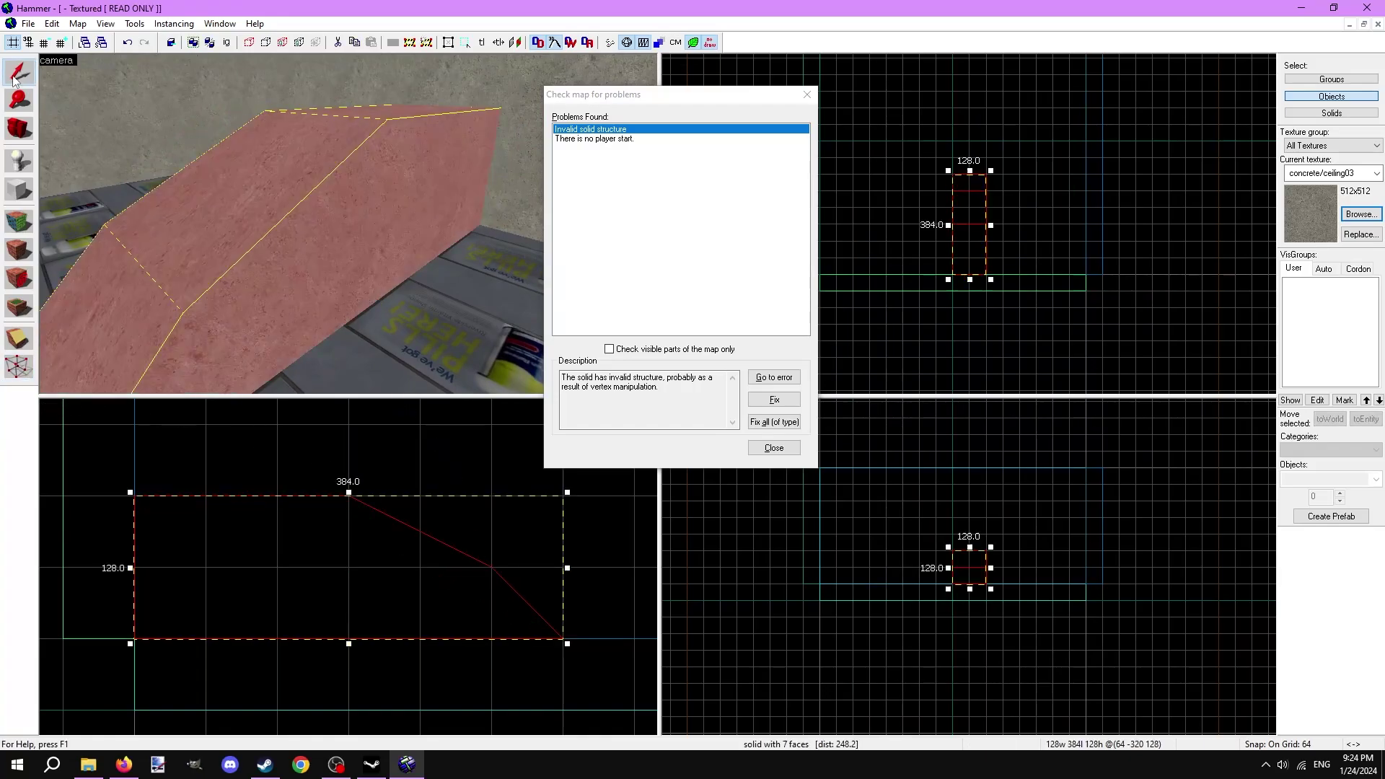
{"action": "left_click", "coordinate": [764, 446]}
{"action": "key", "text": "alt+p"}
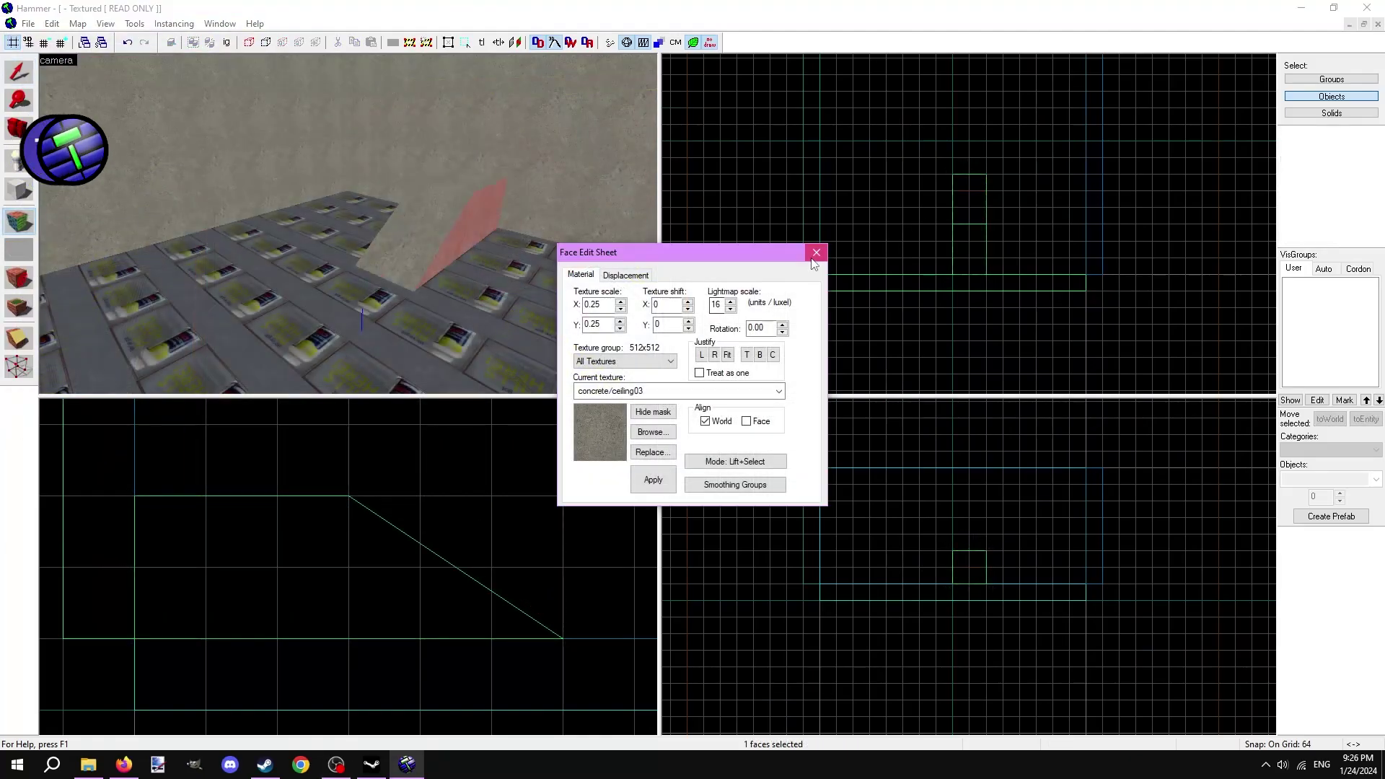
- Apply the nature/ground_grass03 texture to the floor's top face
{"action": "left_click", "coordinate": [812, 258]}
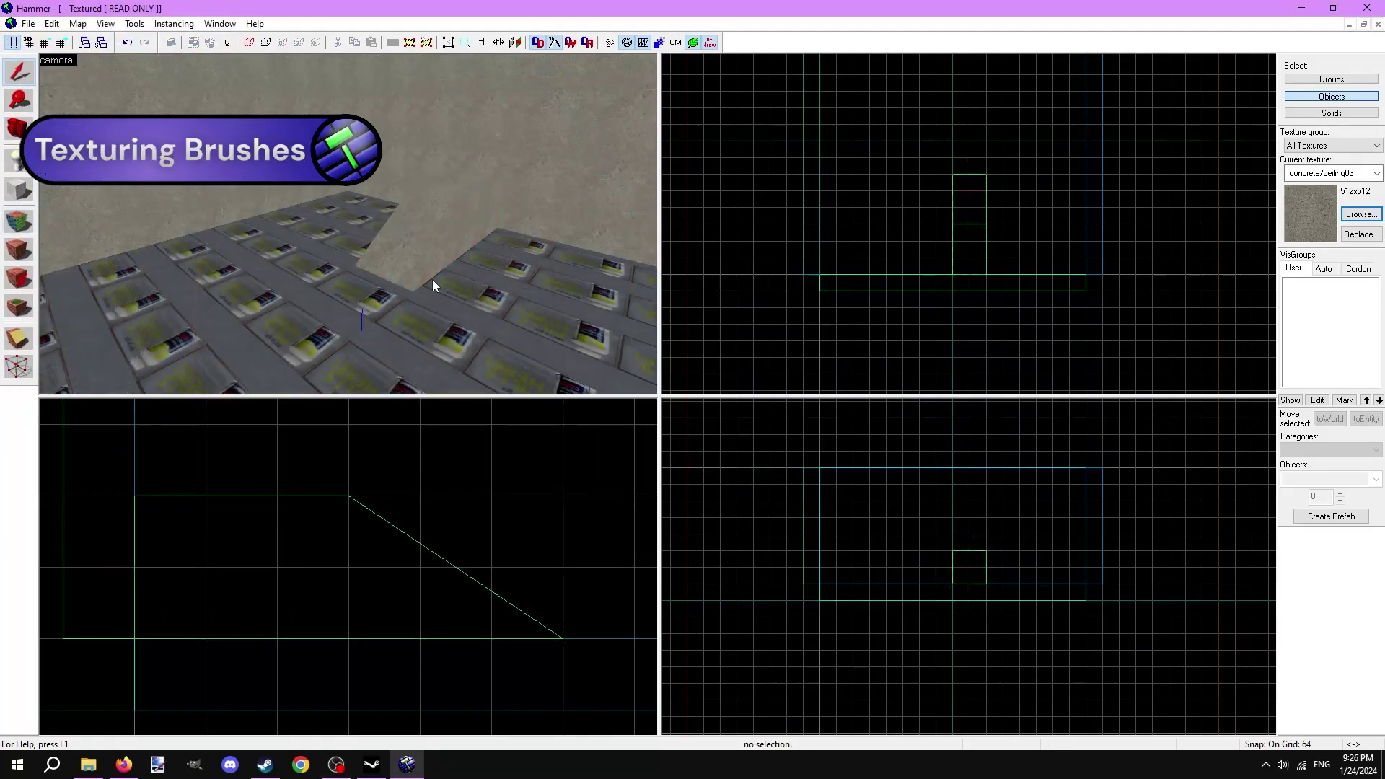
{"action": "left_click", "coordinate": [19, 222]}
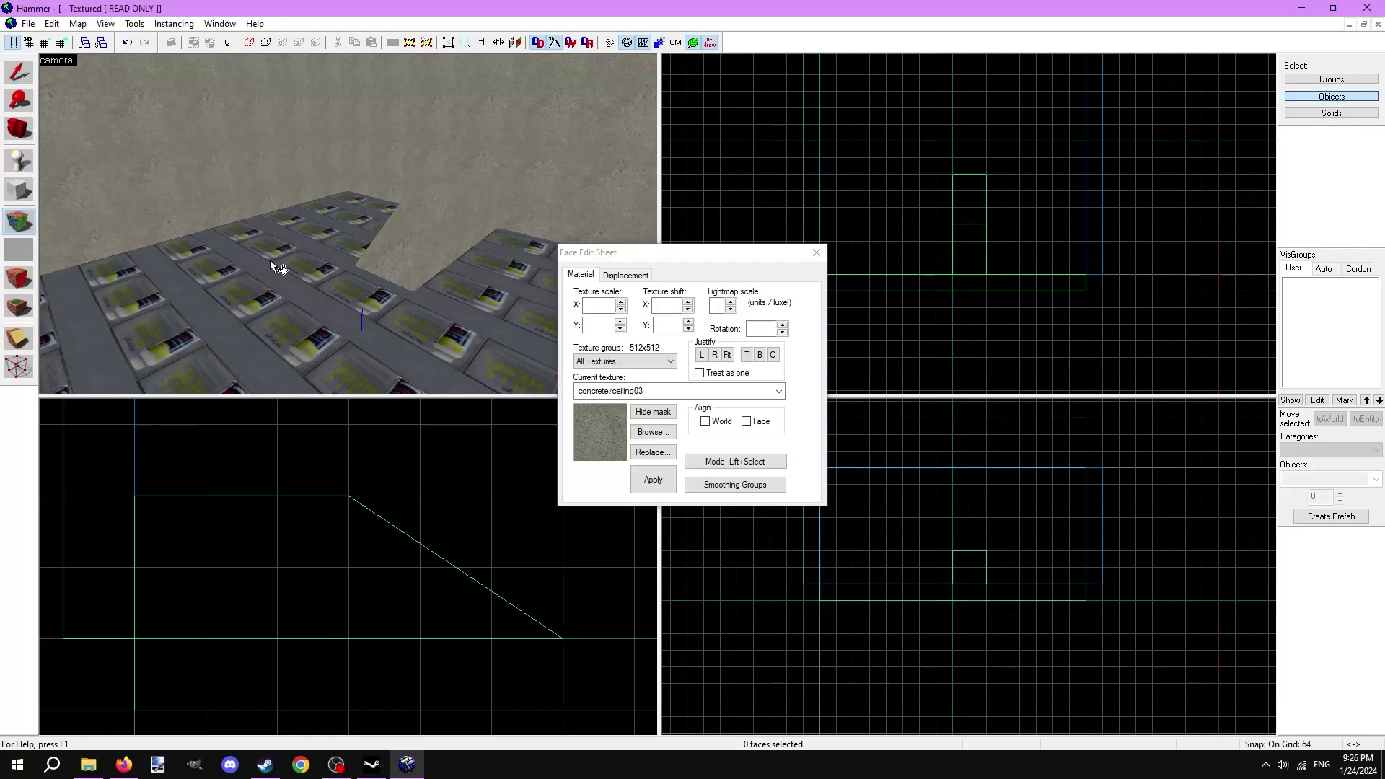
{"action": "left_click", "coordinate": [352, 261]}
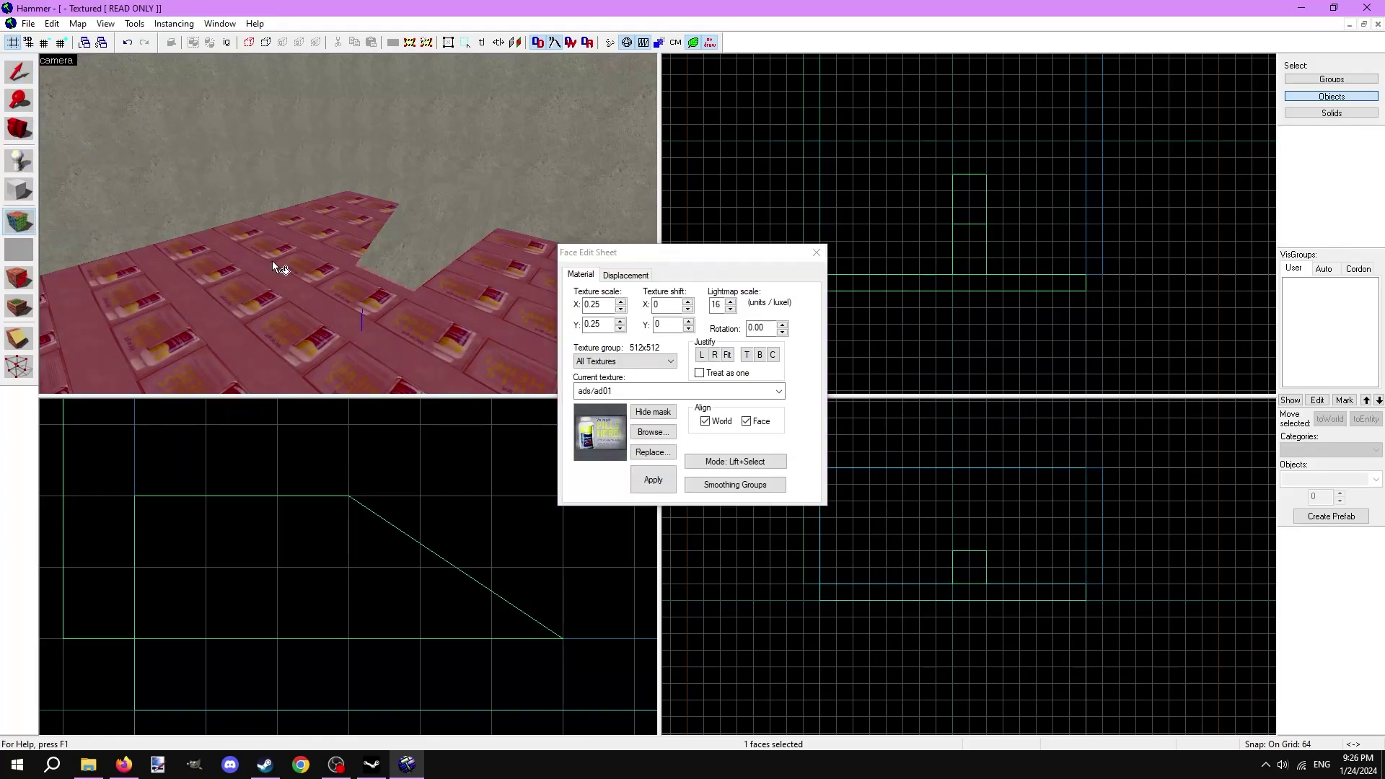
{"action": "left_click", "coordinate": [411, 233]}
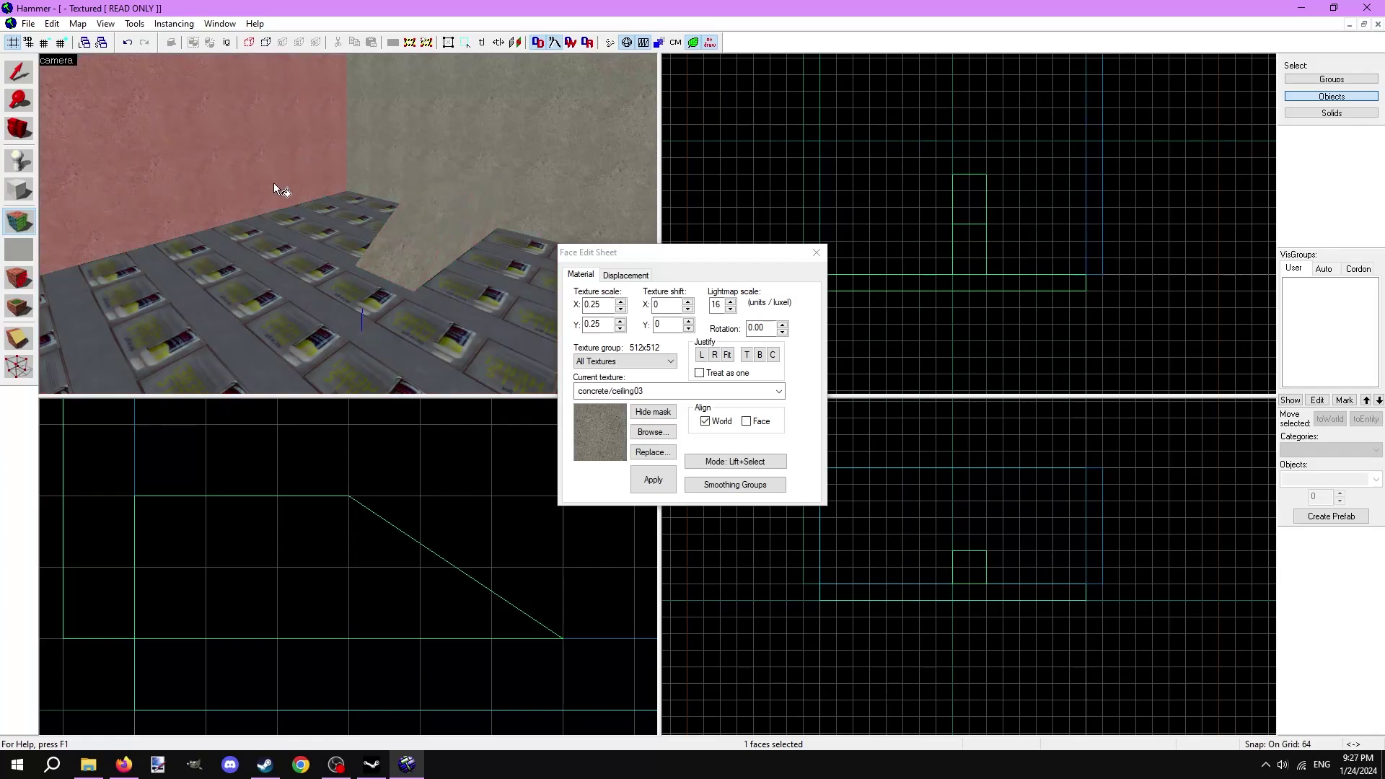
{"action": "left_click", "coordinate": [285, 267]}
{"action": "left_click", "coordinate": [648, 432]}
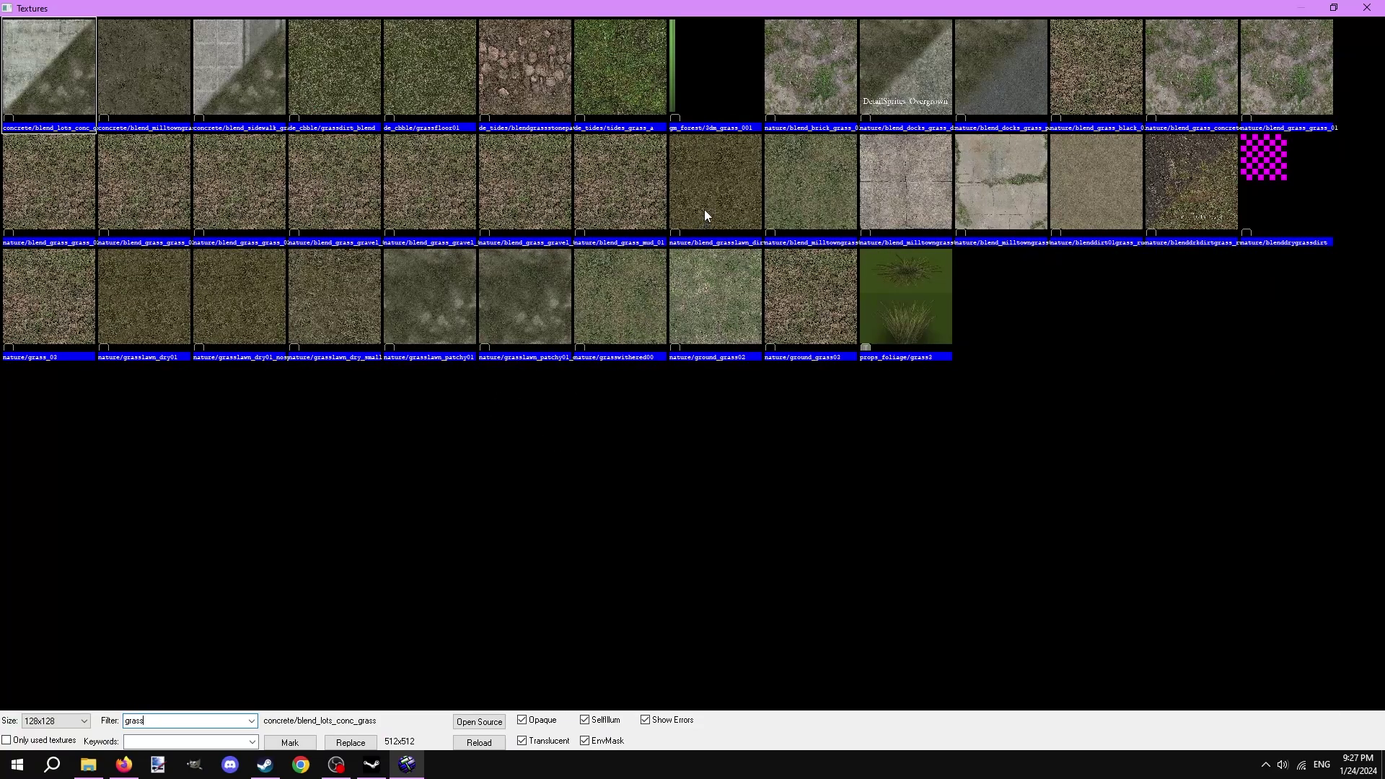
{"action": "double_click", "coordinate": [775, 294]}
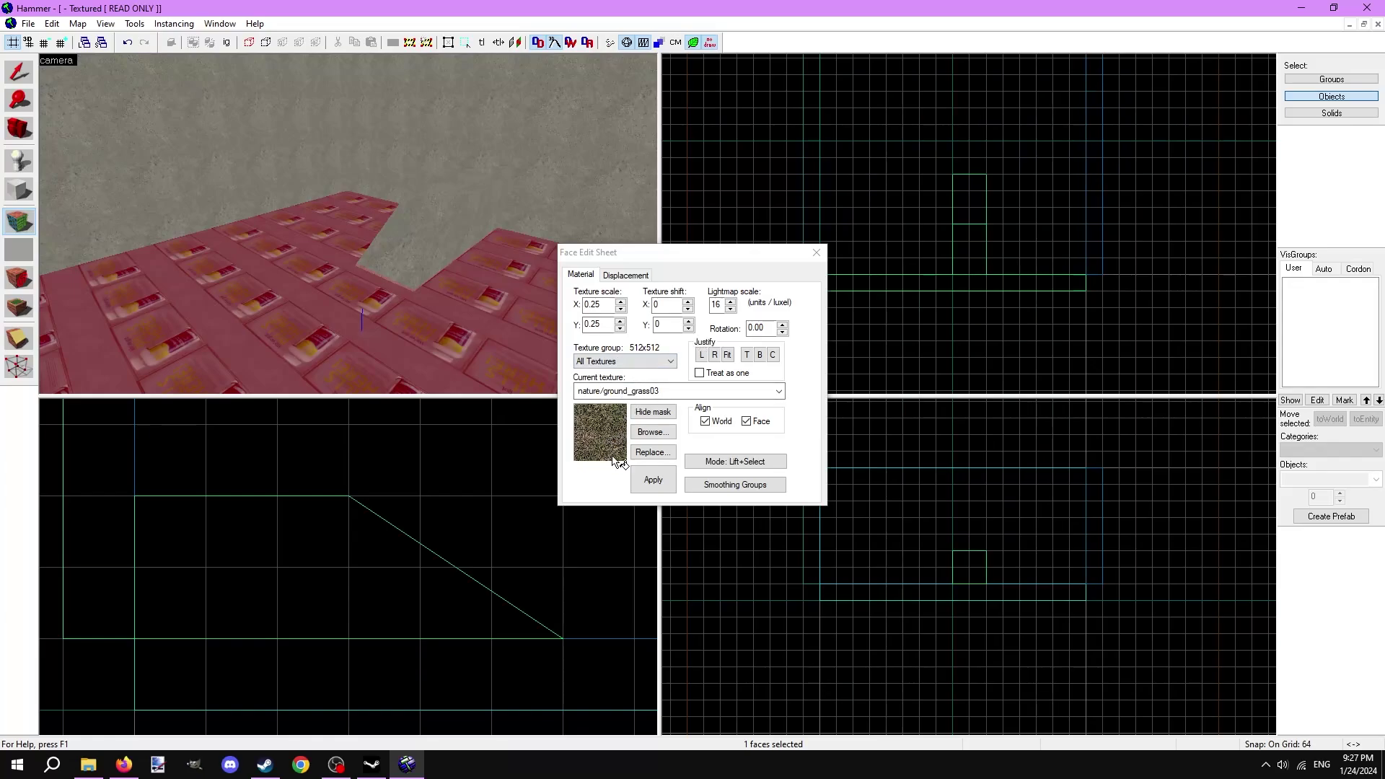
{"action": "left_click", "coordinate": [653, 479]}
- Apply the brick/mossllb texture to the four selected wall faces
{"action": "left_click", "coordinate": [455, 176]}
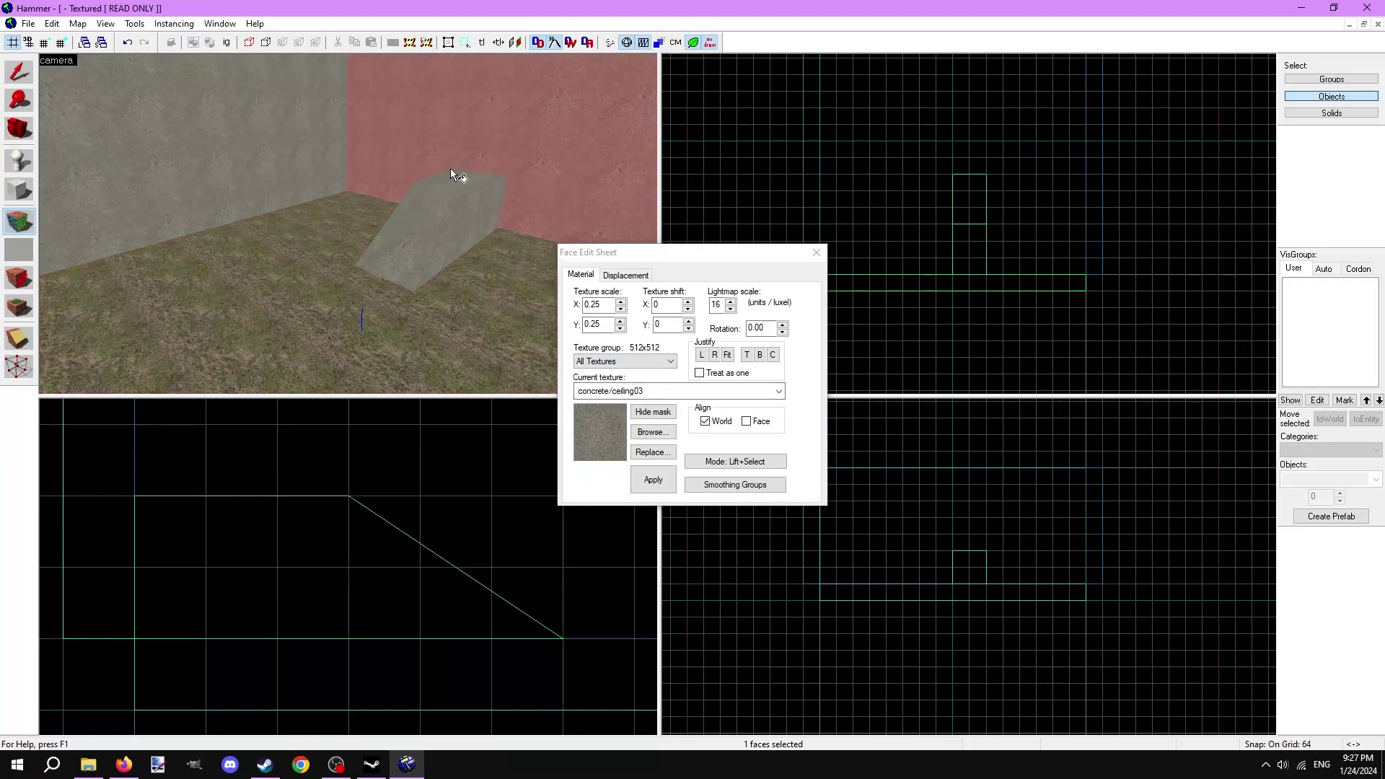
{"action": "left_click", "coordinate": [650, 432]}
{"action": "type", "text": "brick"}
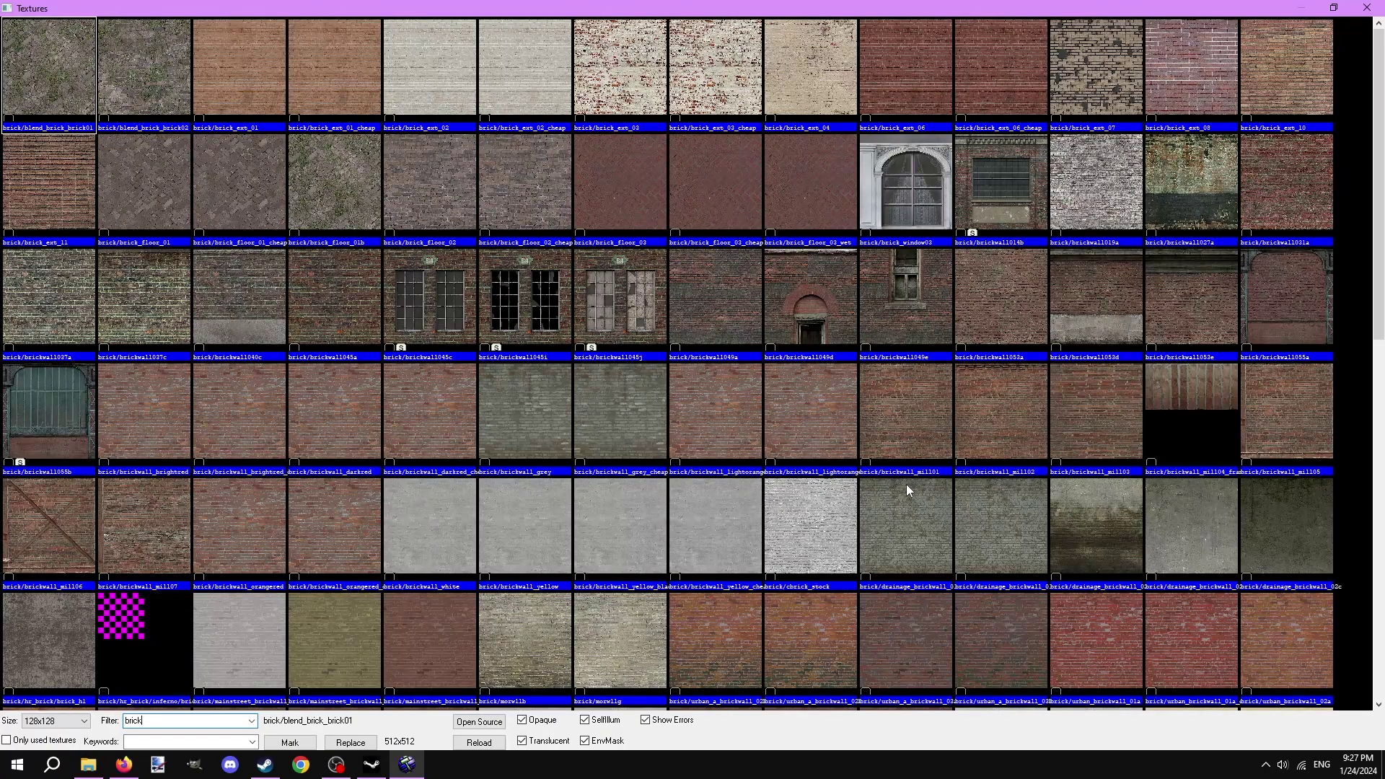
{"action": "double_click", "coordinate": [525, 638]}
{"action": "left_click", "coordinate": [653, 480]}
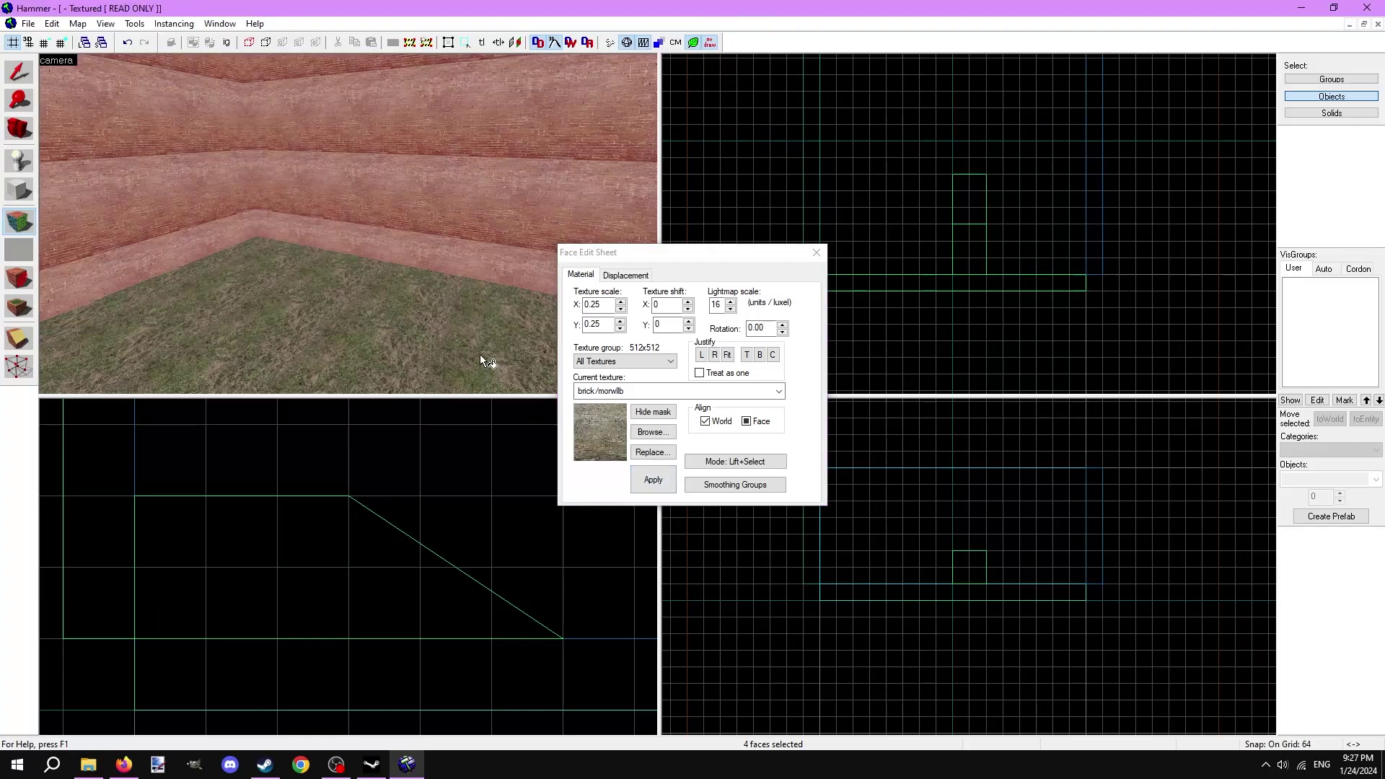
{"action": "key", "text": "z"}
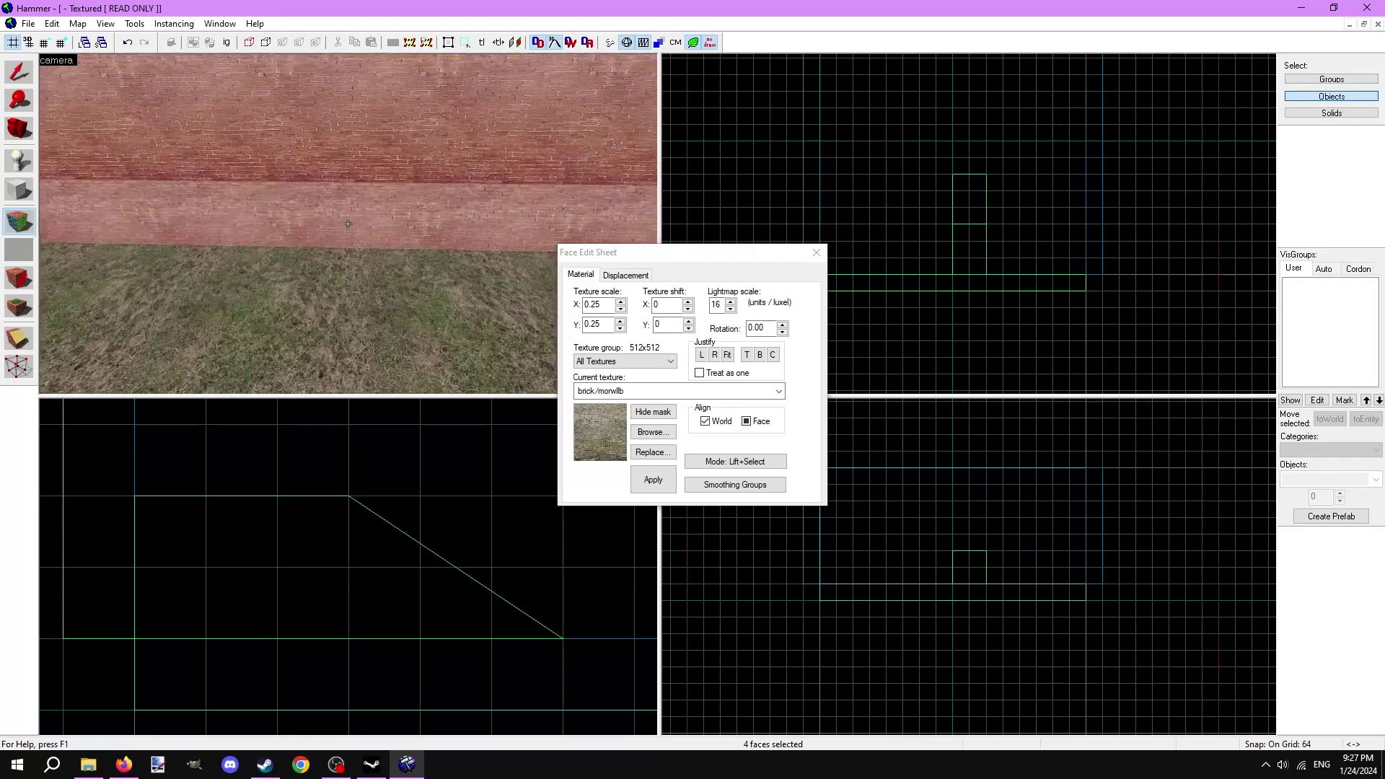
{"action": "key", "text": "z"}
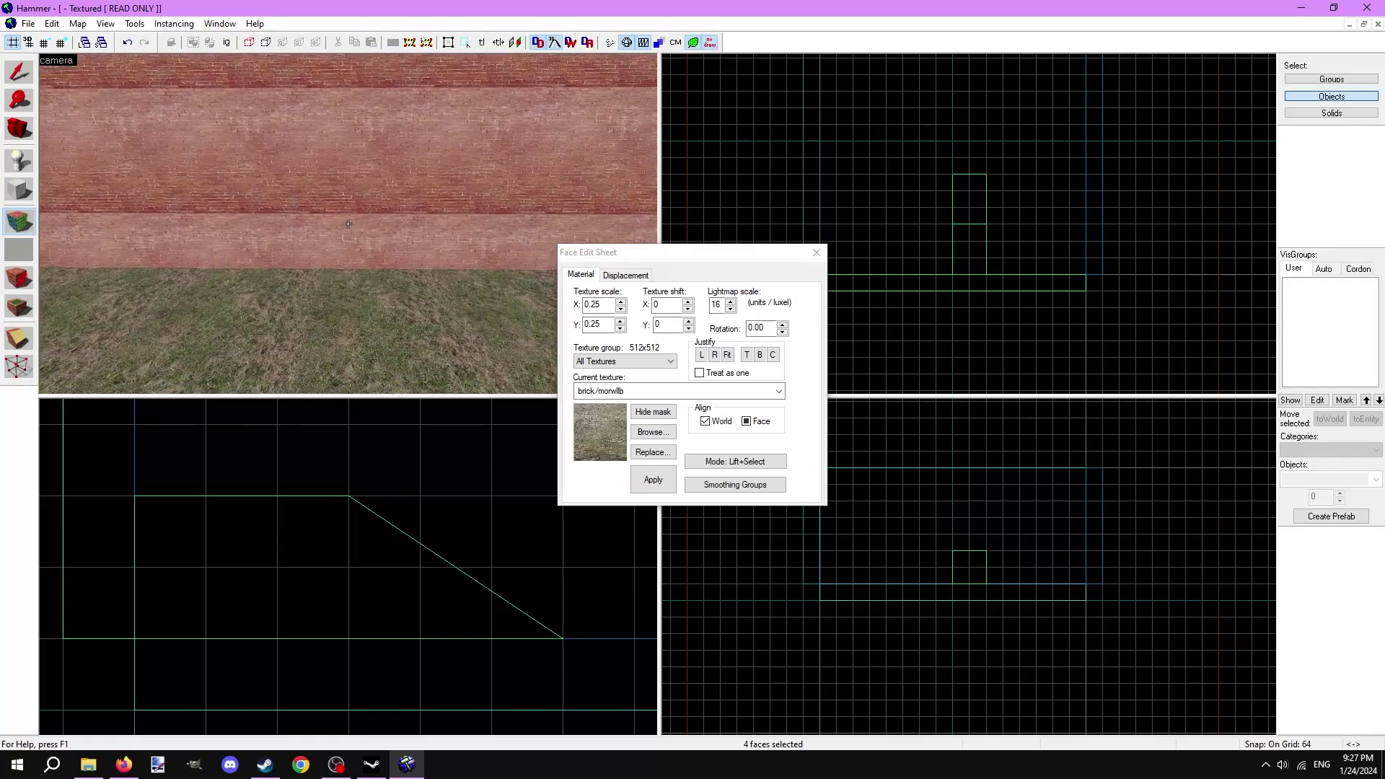
{"action": "key", "text": "z"}
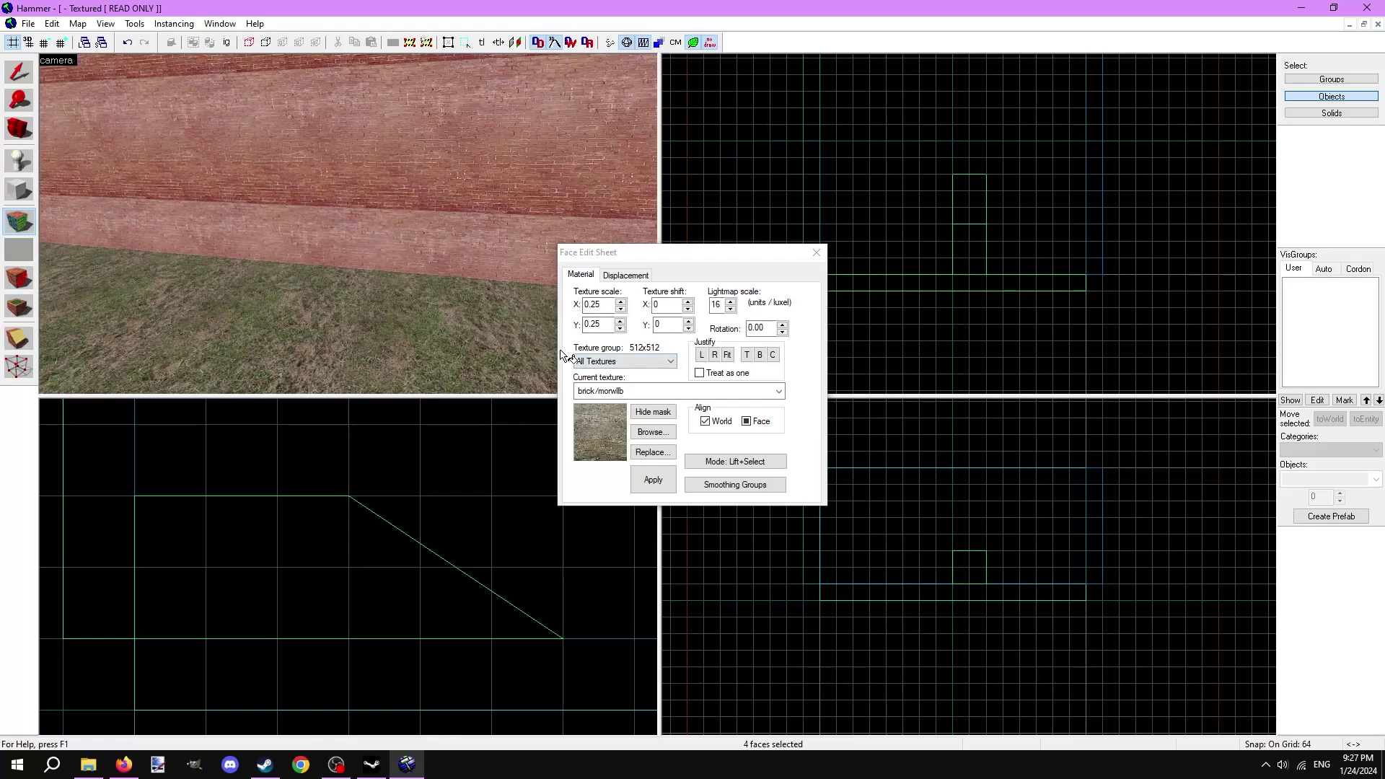
- Justify the wall texture to the bottom and close the Face Edit Sheet
{"action": "left_click", "coordinate": [747, 355]}
{"action": "left_click", "coordinate": [761, 355]}
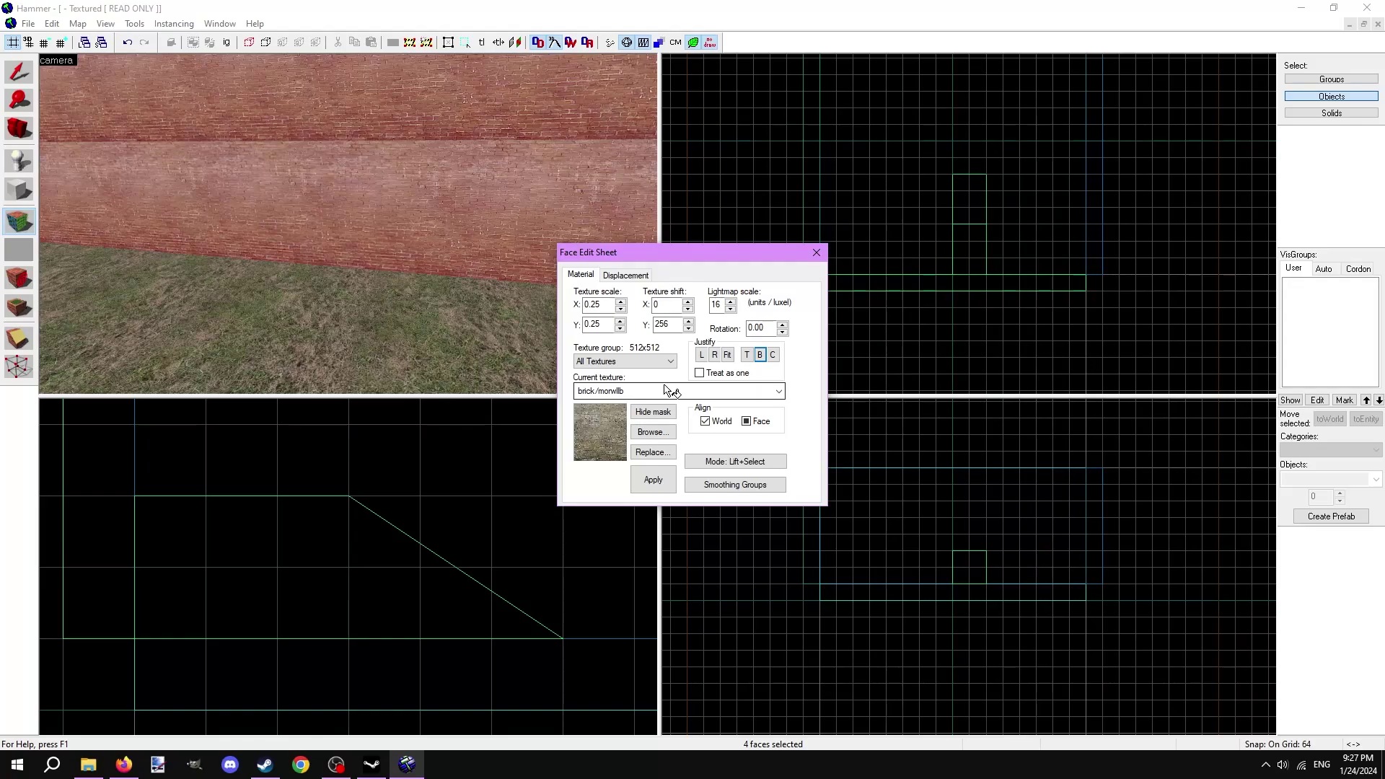
{"action": "left_click", "coordinate": [816, 252]}
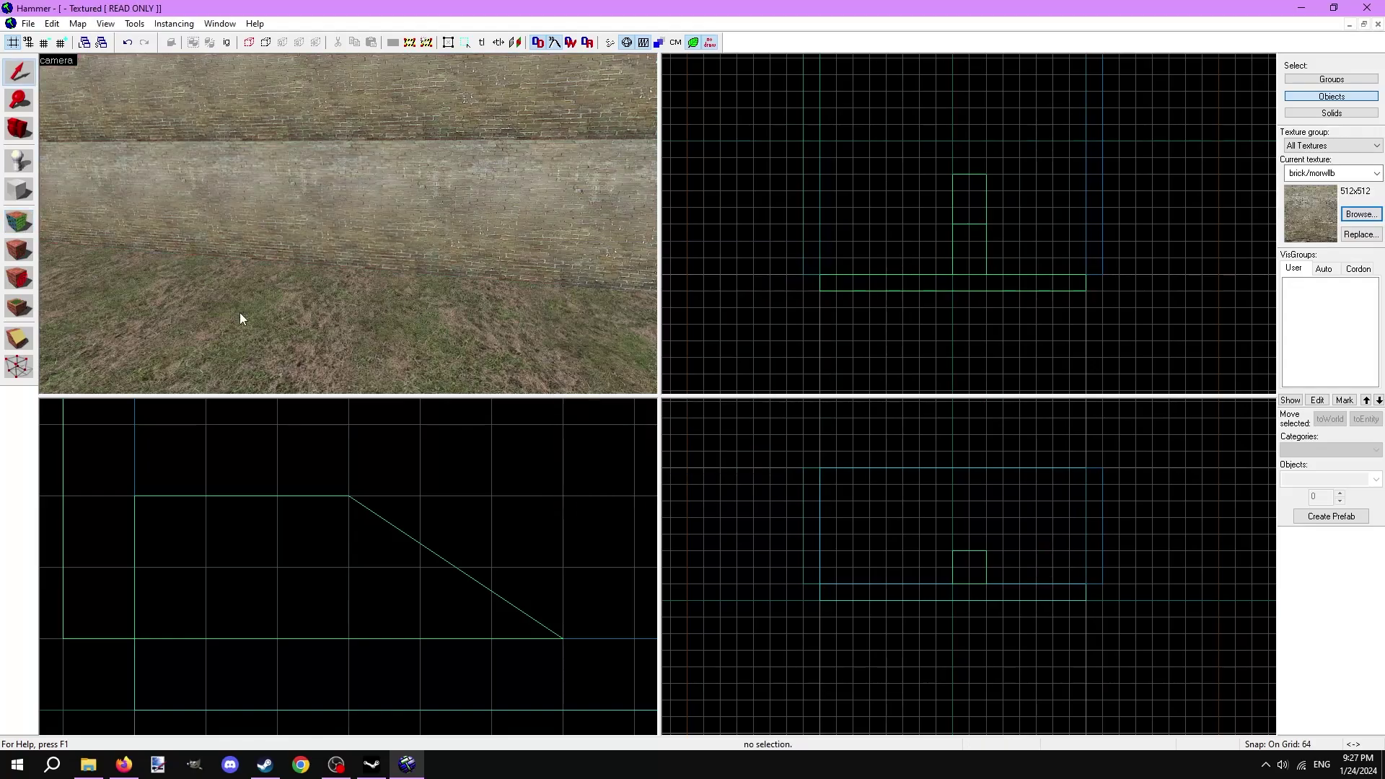
{"action": "left_click_drag", "start_coordinate": [197, 314], "coordinate": [344, 231]}
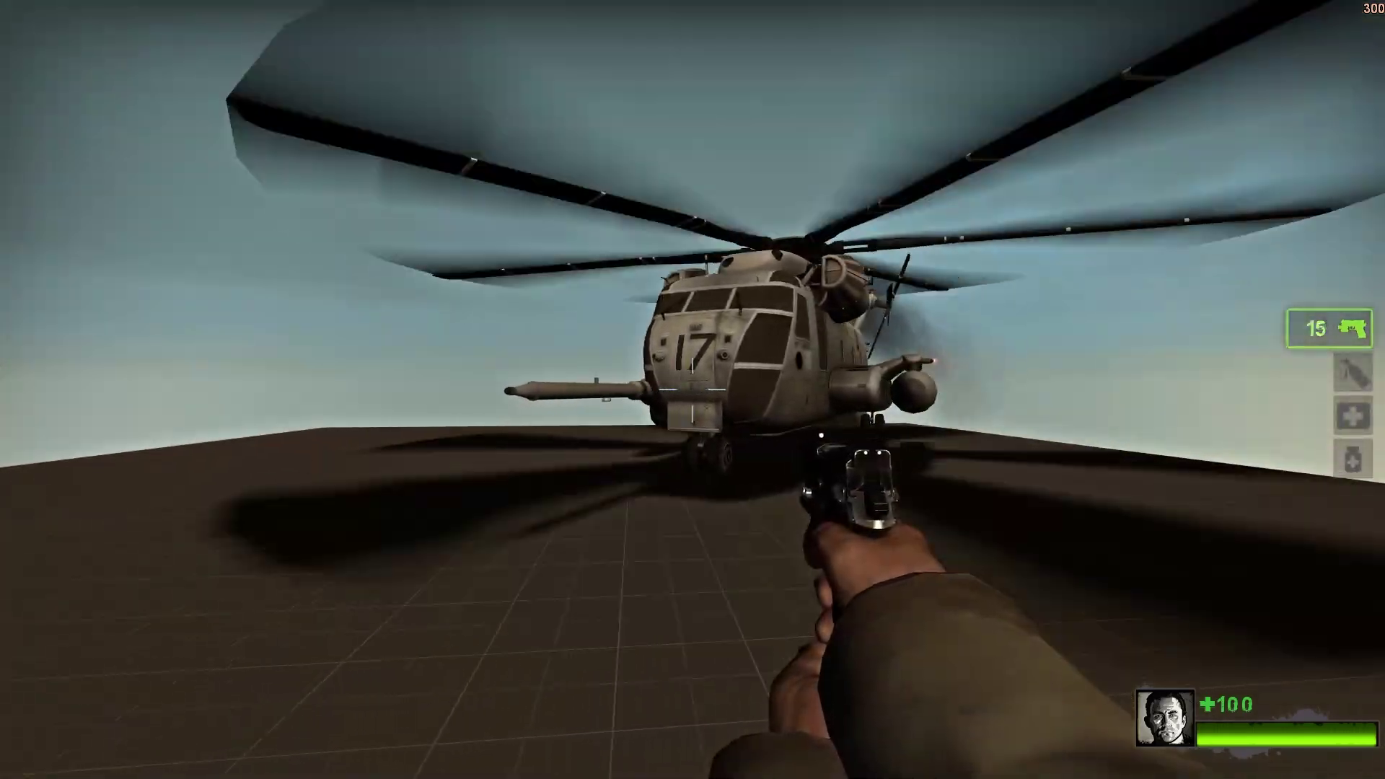
- Circle the helicopter prop in-game, moving closer to its side and back to its nose
{"action": "key", "text": "d"}
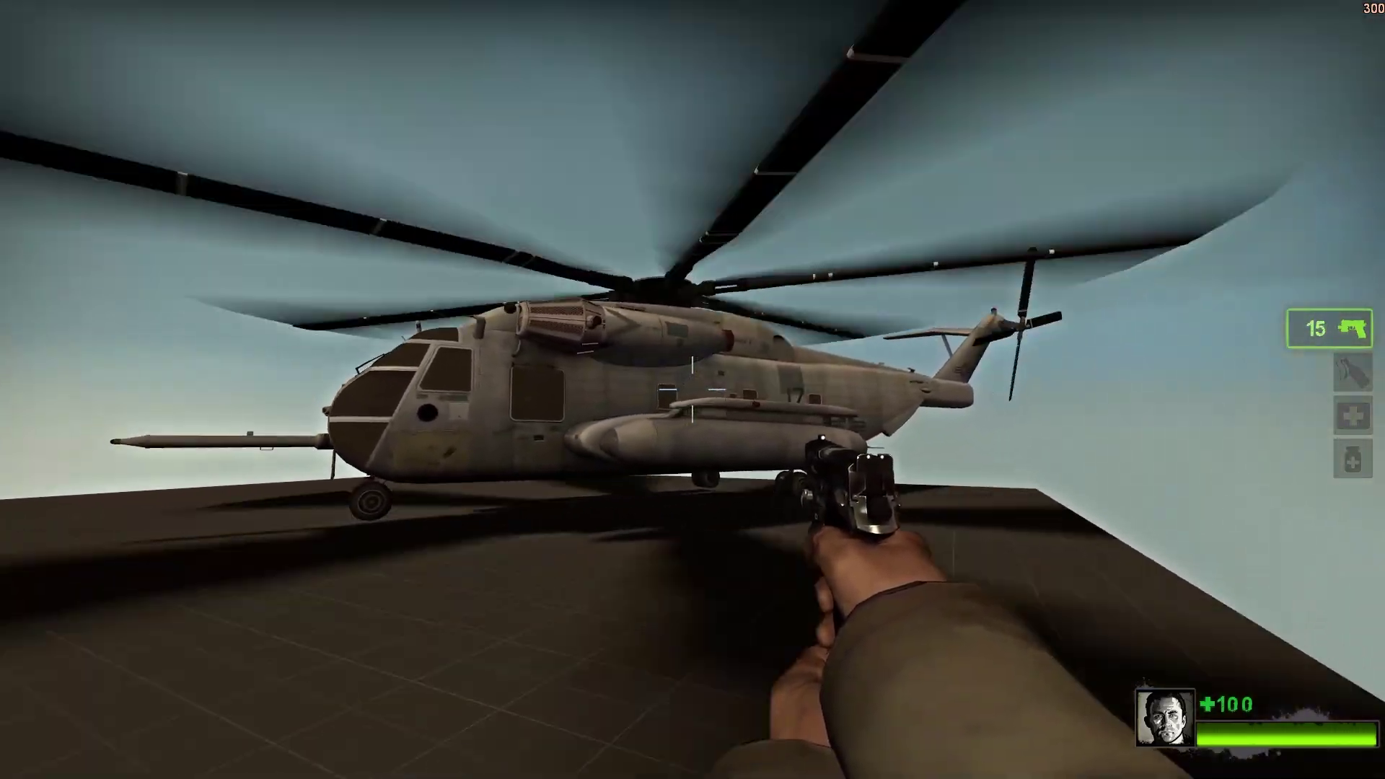
{"action": "key", "text": "w"}
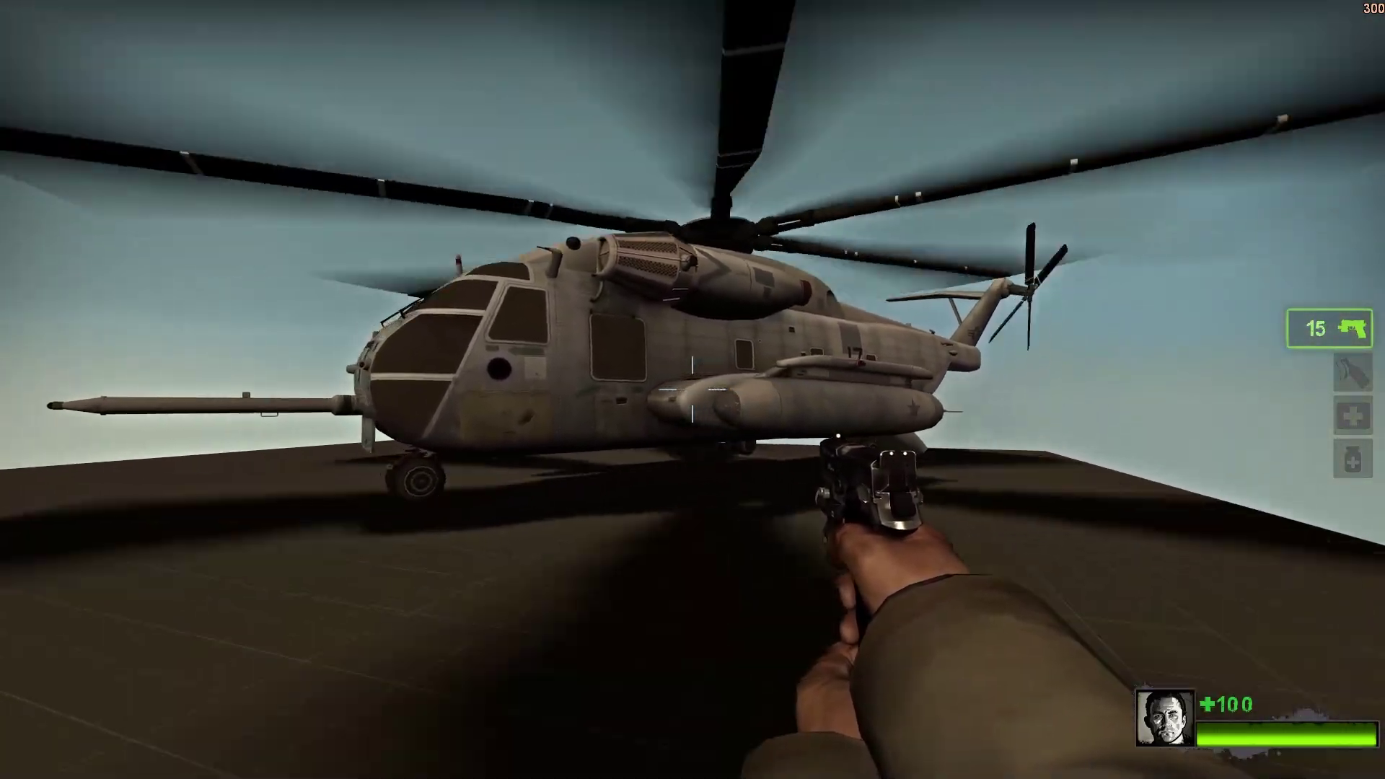
{"action": "key", "text": "a"}
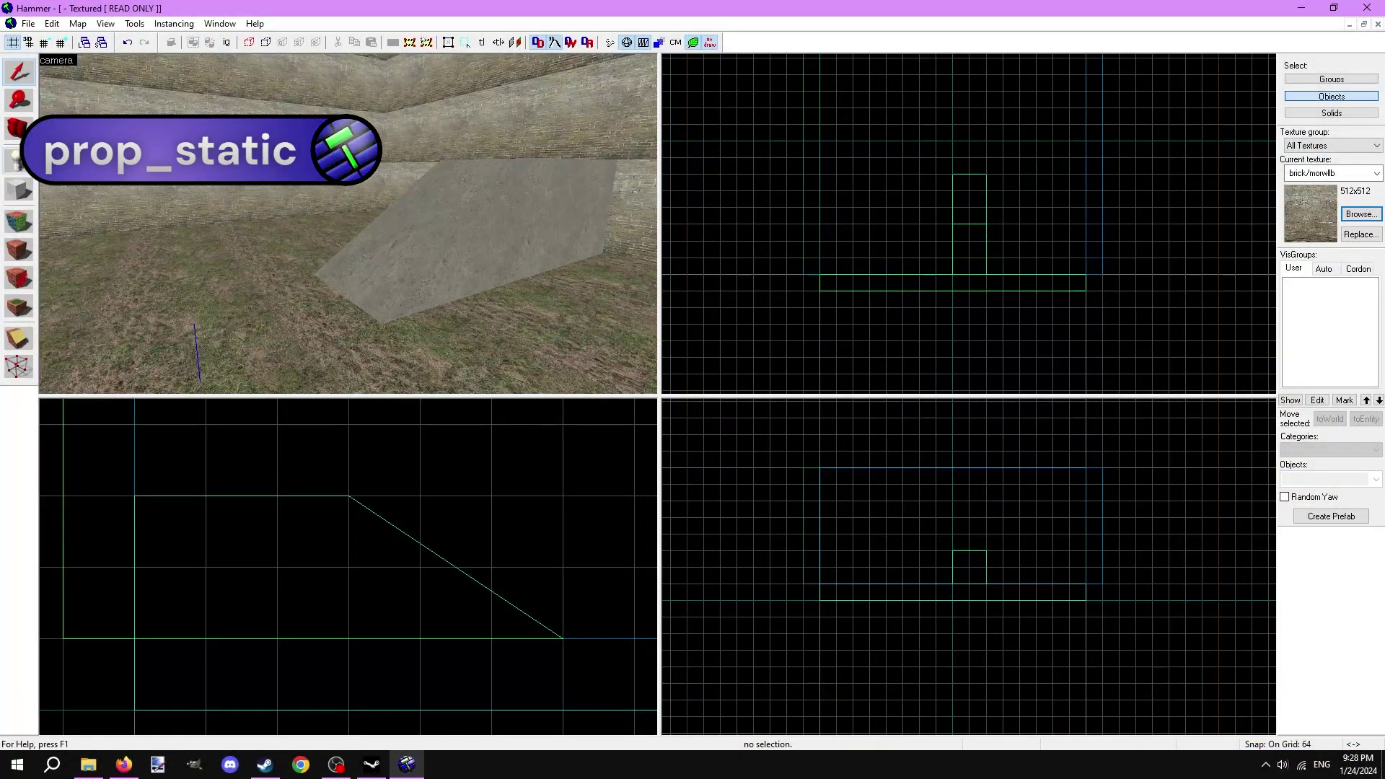
- Place a prop_static entity on the grass floor and open its Object Properties
{"action": "left_click", "coordinate": [19, 159]}
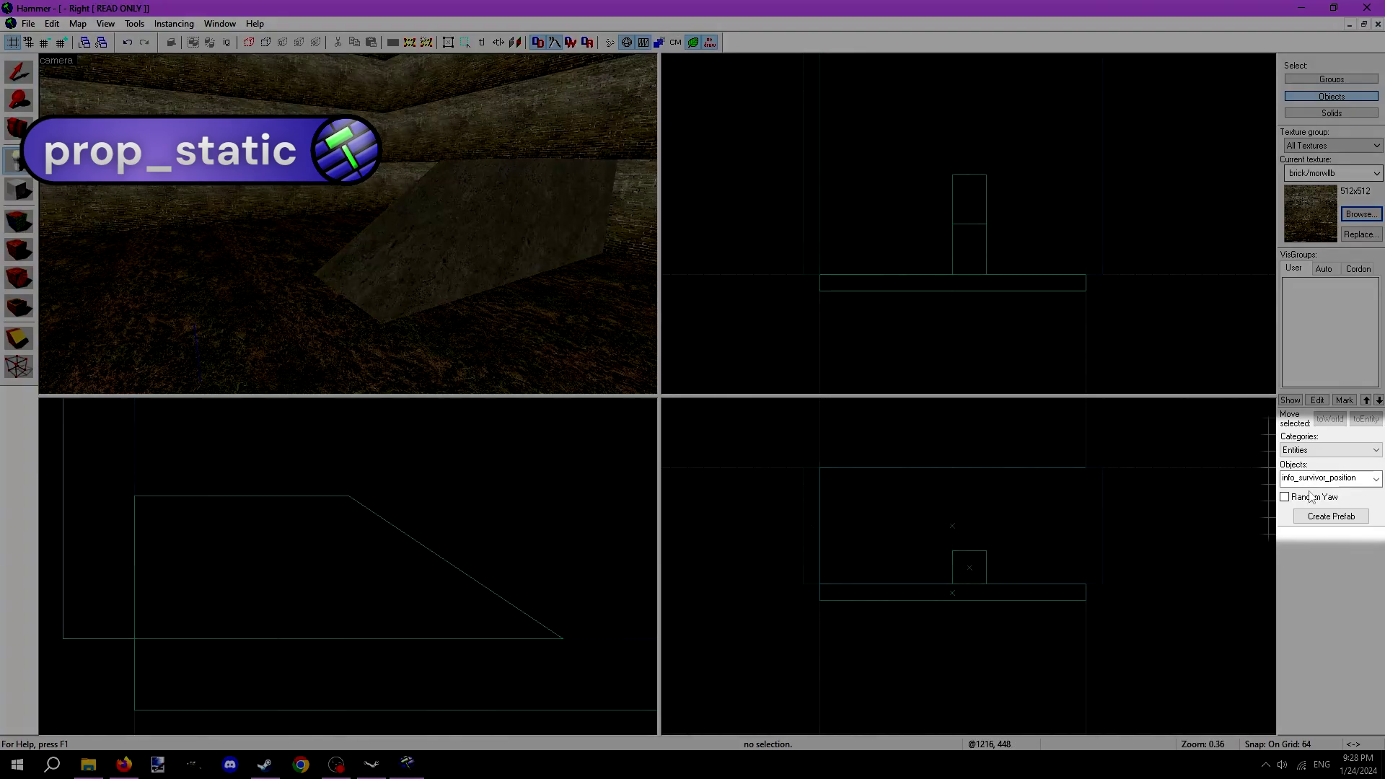
{"action": "left_click", "coordinate": [1318, 480]}
{"action": "type", "text": "prop_"}
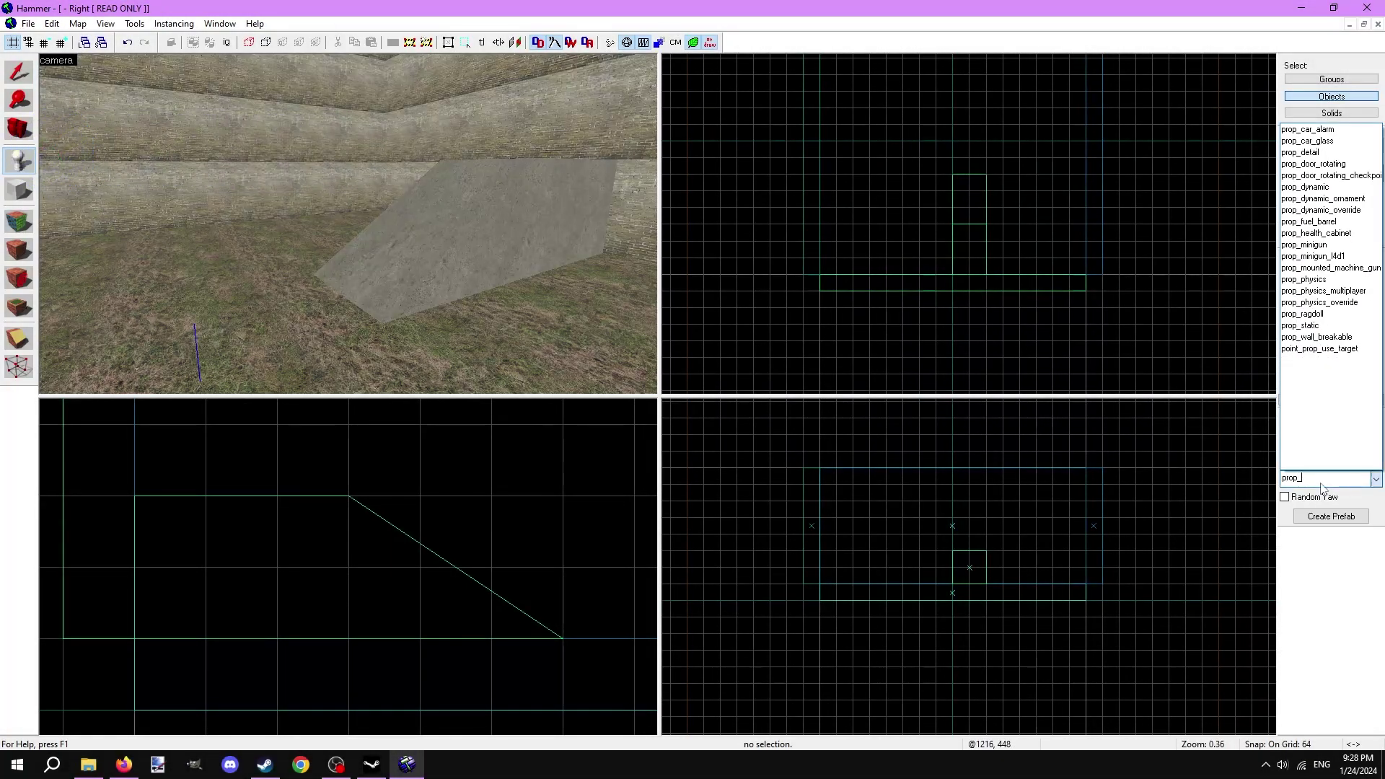
{"action": "type", "text": "static"}
{"action": "key", "text": "Return"}
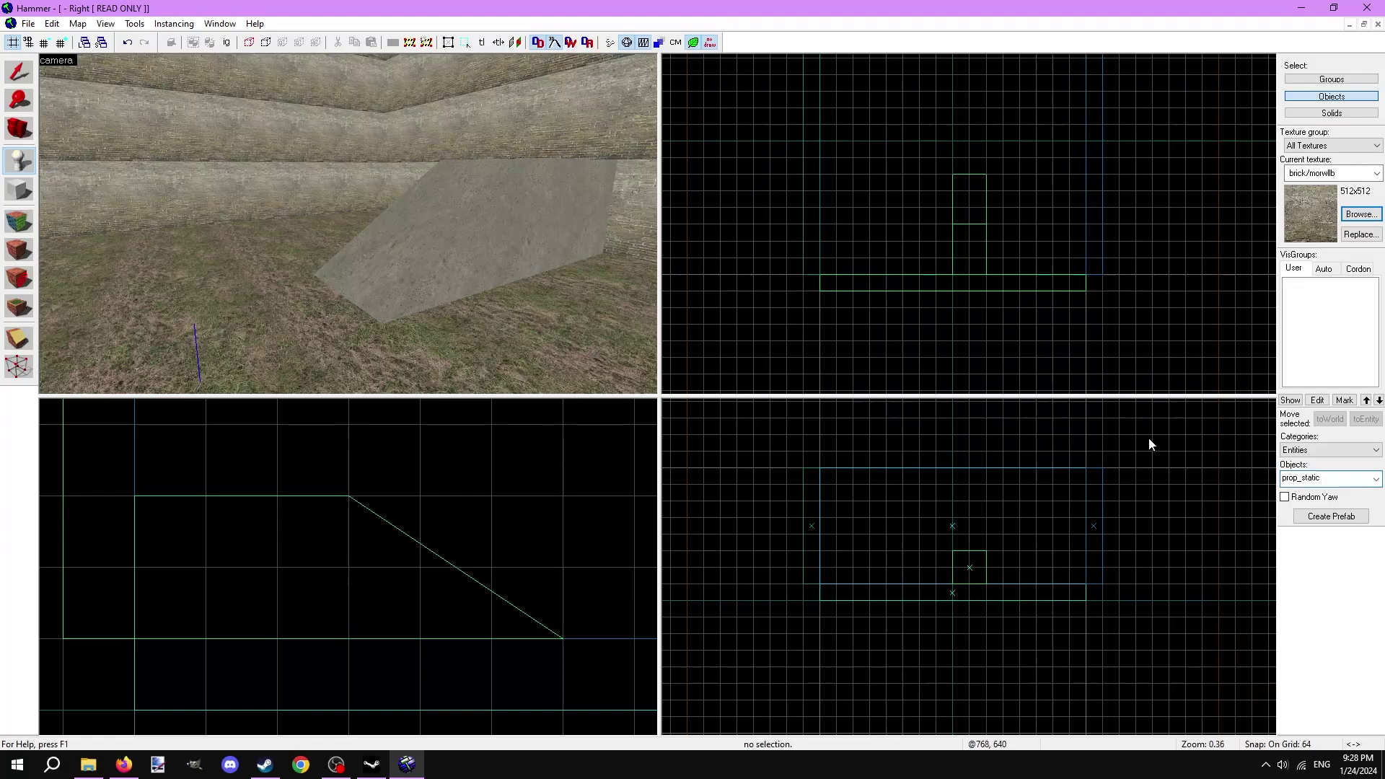
{"action": "left_click_drag", "start_coordinate": [560, 214], "coordinate": [330, 293]}
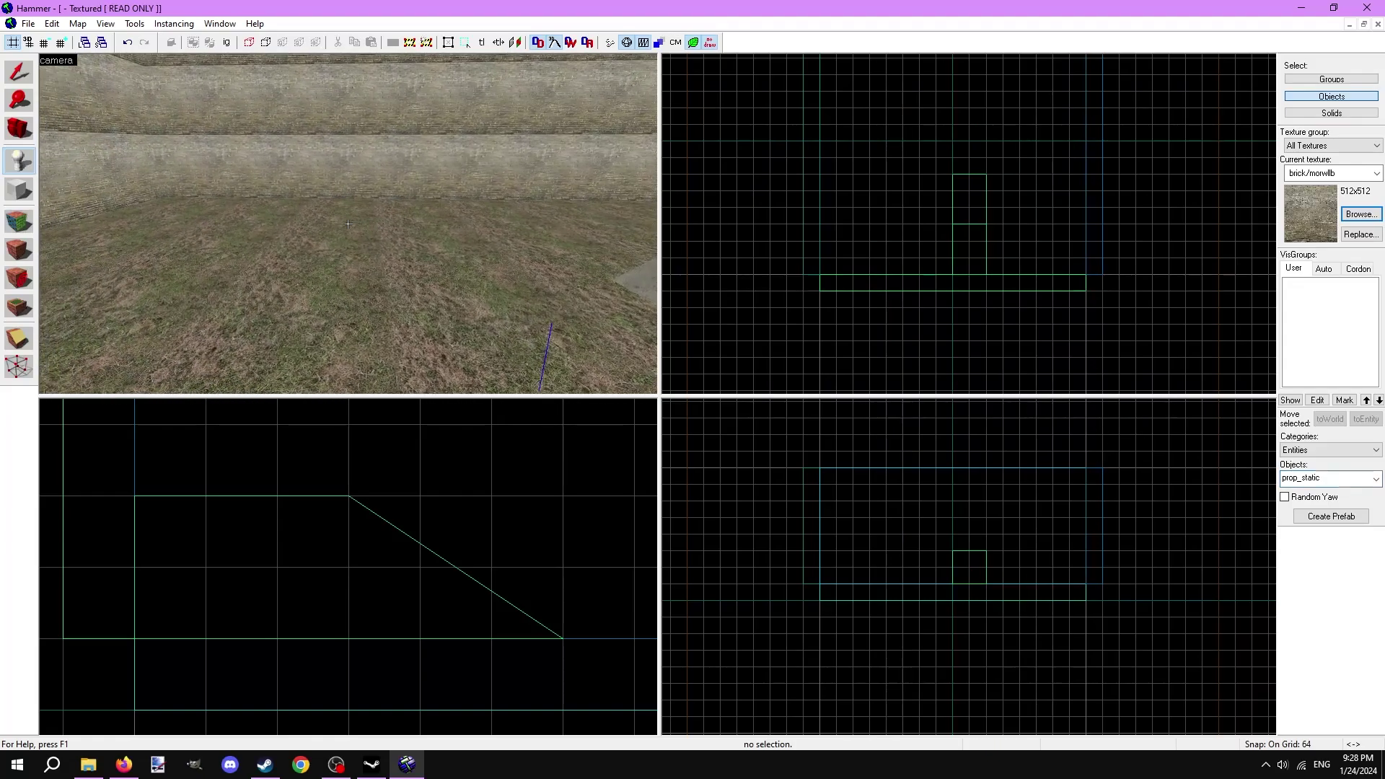
{"action": "left_click", "coordinate": [330, 294]}
{"action": "scroll", "coordinate": [336, 261], "scroll_direction": "up", "scroll_amount": 3}
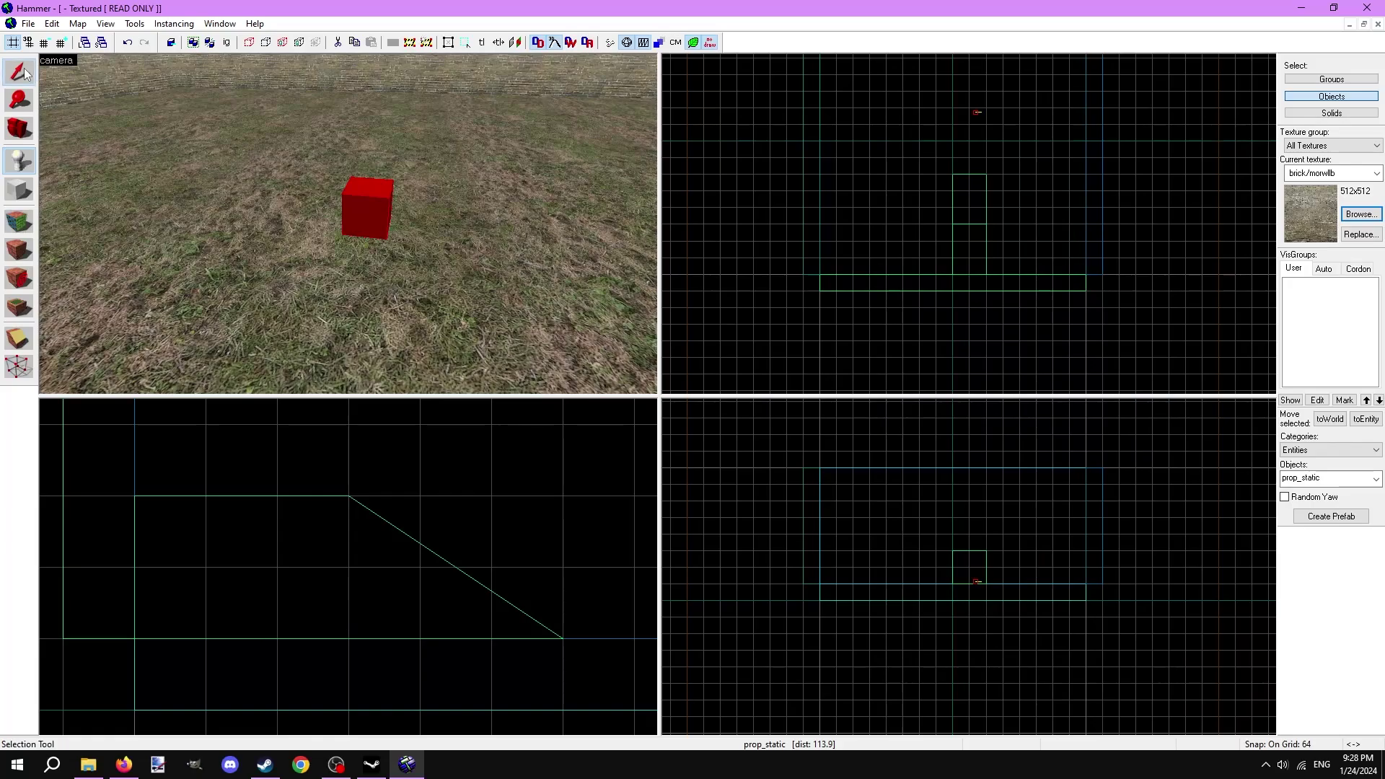
{"action": "left_click", "coordinate": [24, 73]}
{"action": "double_click", "coordinate": [354, 212]}
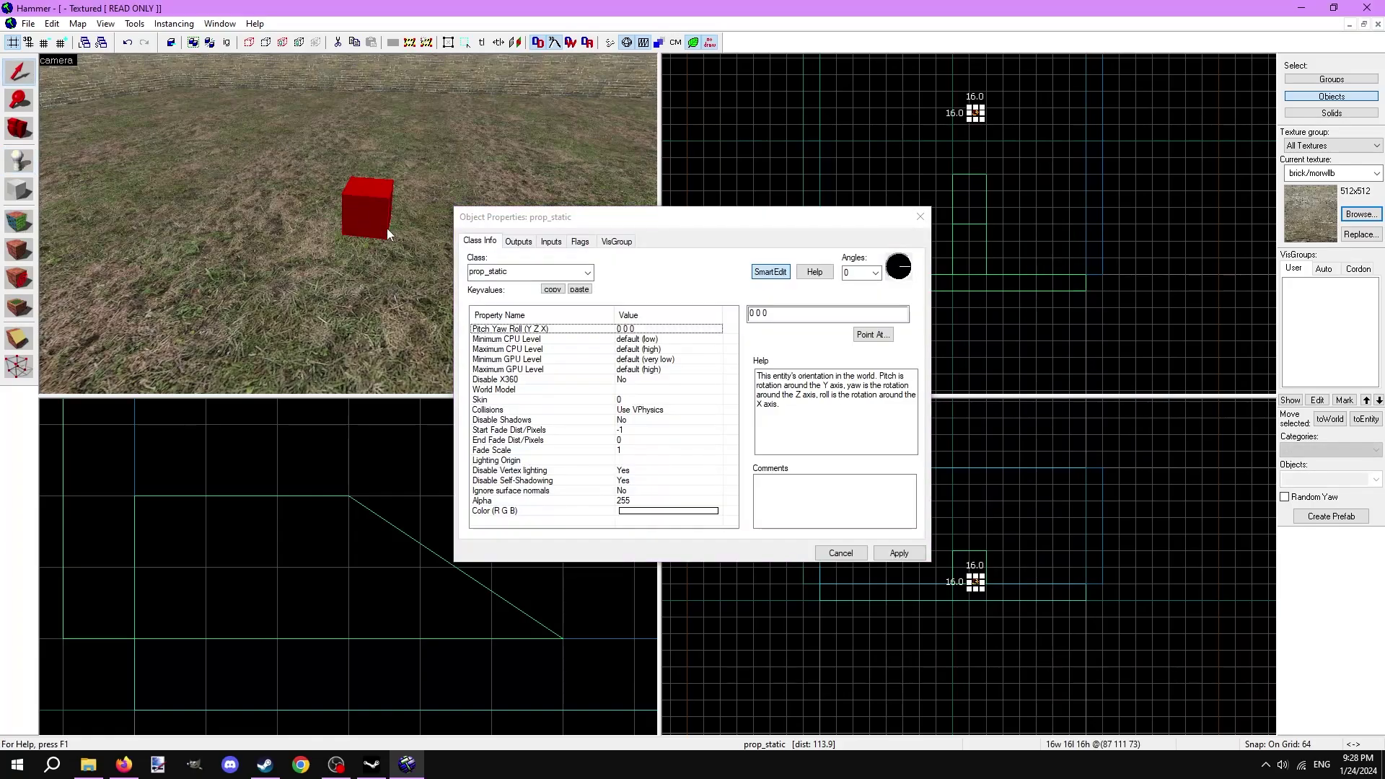
- Set the prop_static's World Model to props_foliage/tree_city01.mdl and apply it
{"action": "left_click", "coordinate": [597, 391]}
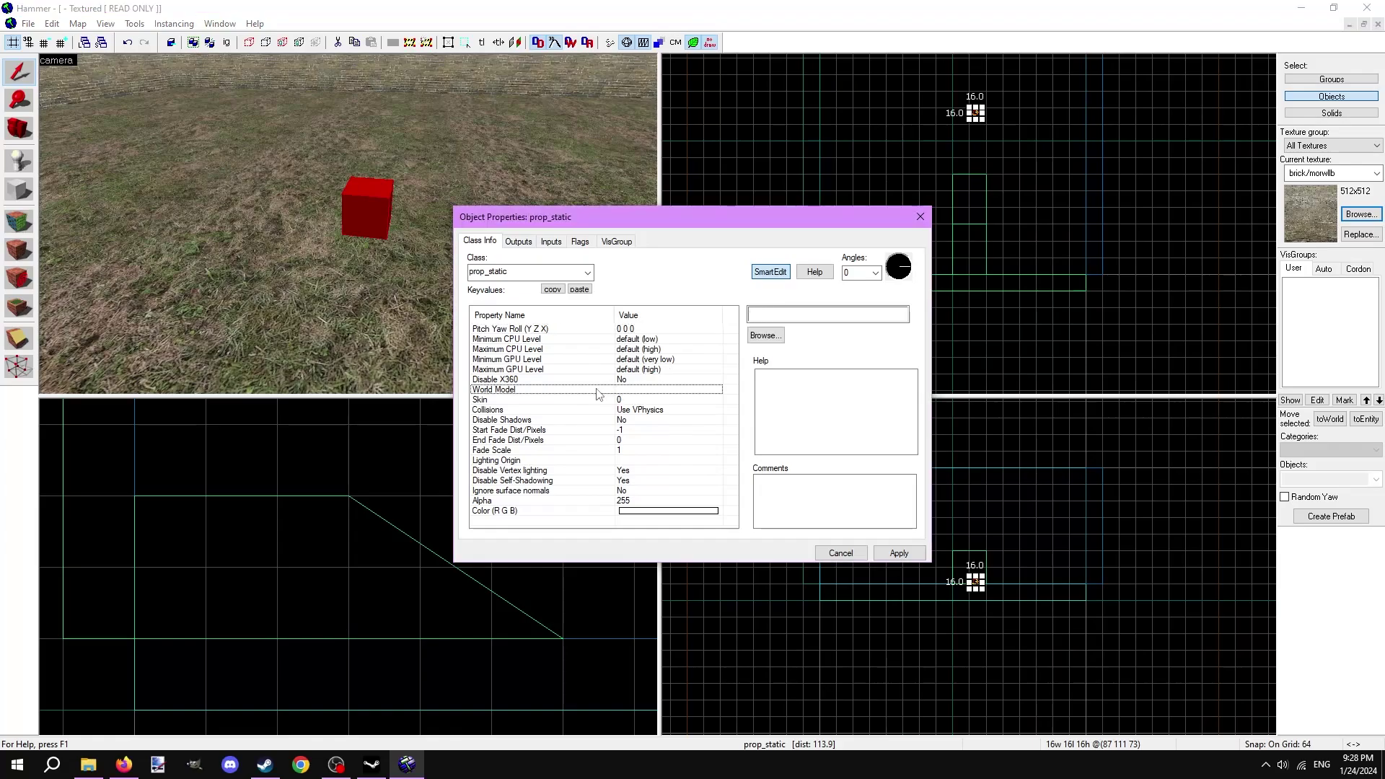
{"action": "double_click", "coordinate": [596, 394]}
{"action": "type", "text": "tree"}
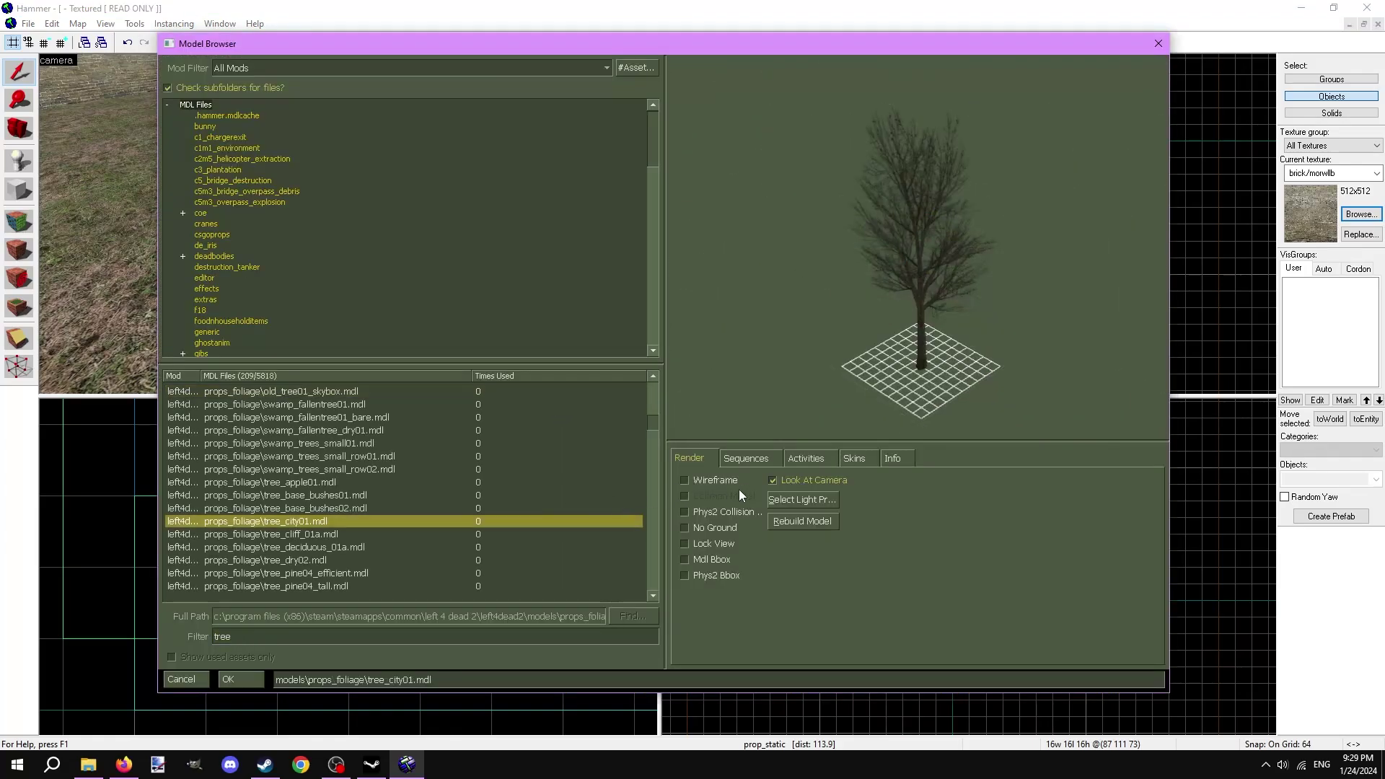
{"action": "left_click", "coordinate": [895, 459]}
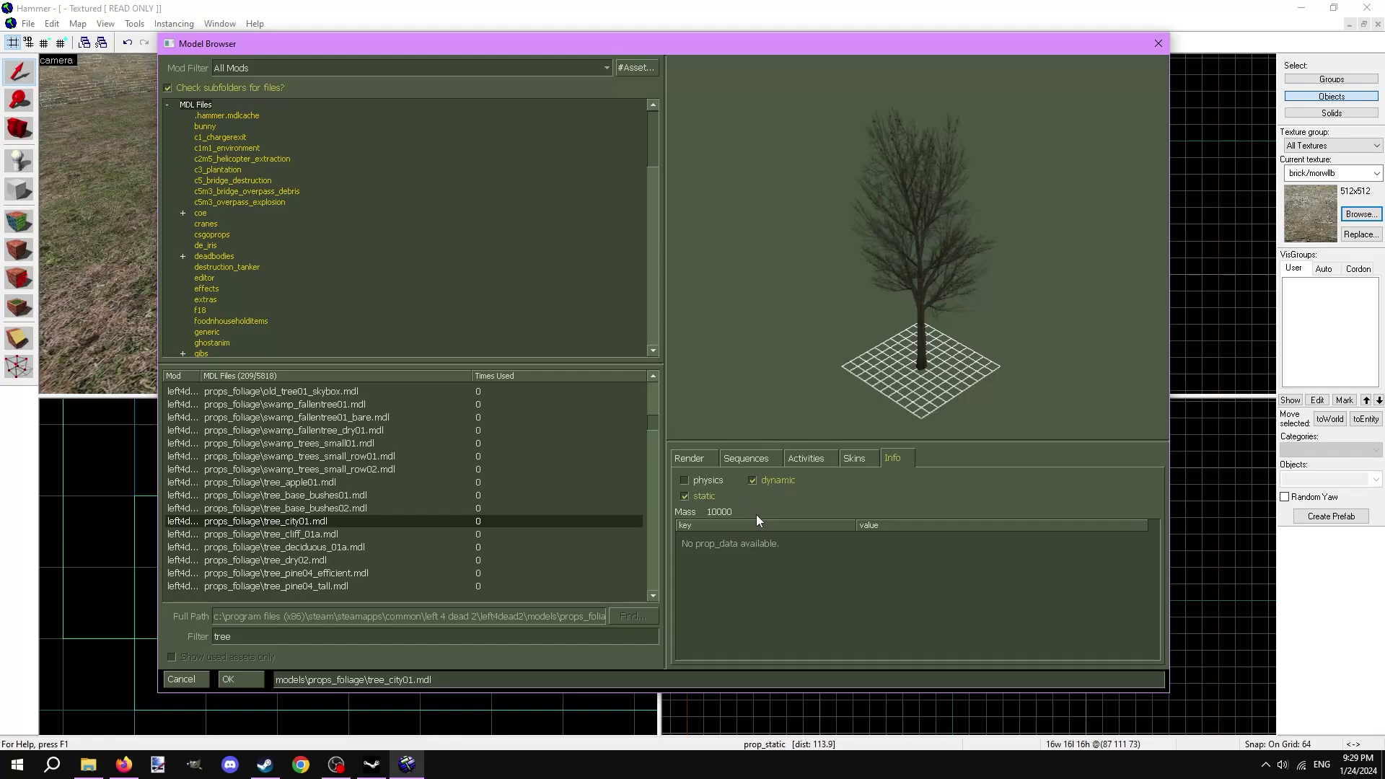
{"action": "double_click", "coordinate": [313, 521]}
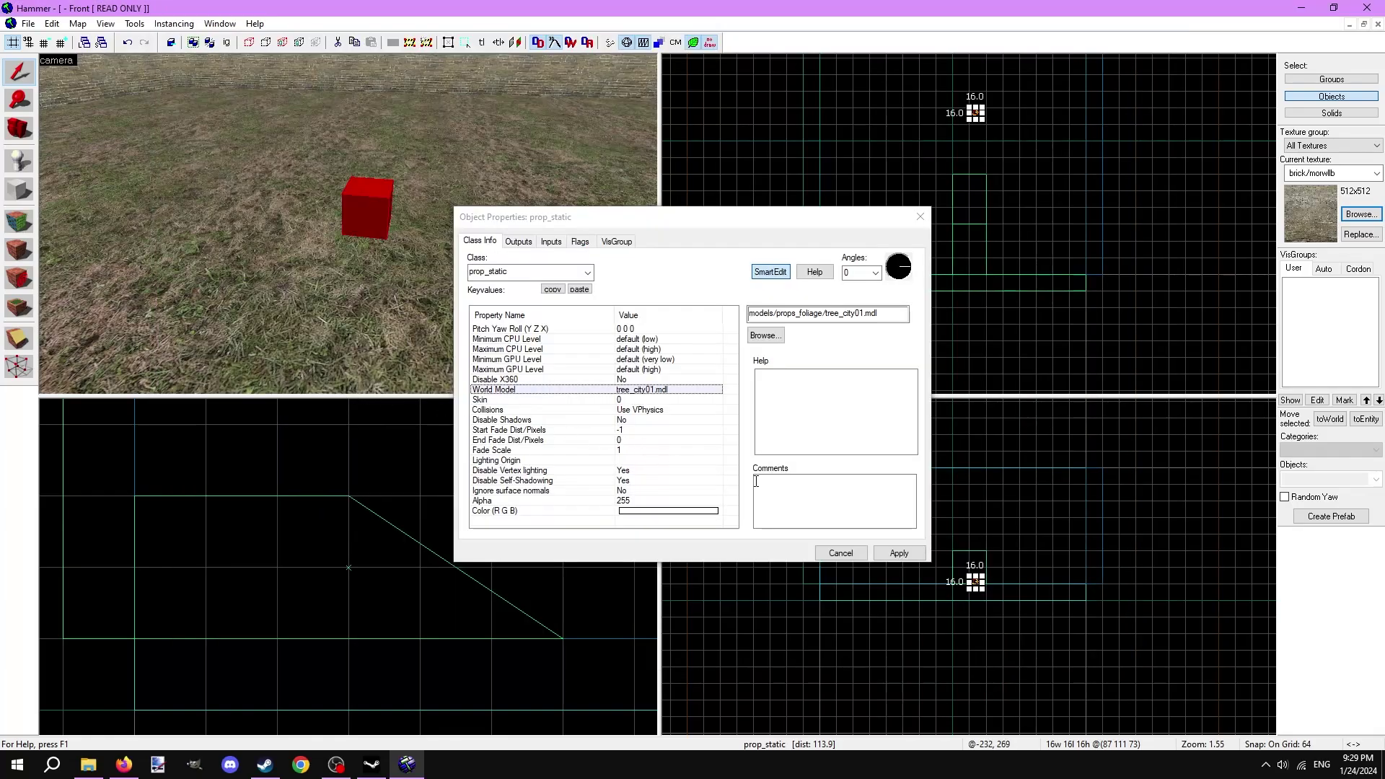
{"action": "left_click", "coordinate": [898, 553]}
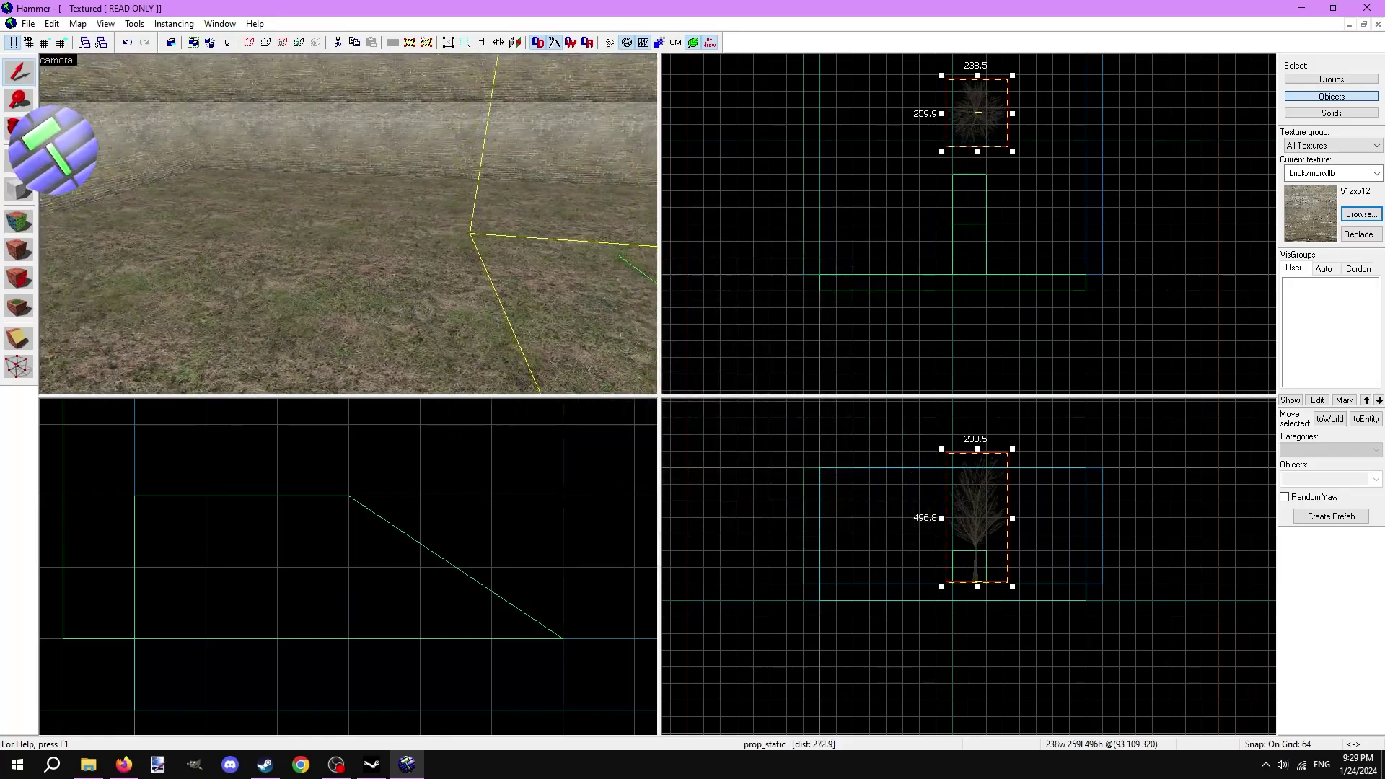
- Place a prop_physics entity on the ground
{"action": "key", "text": "shift+e"}
{"action": "left_click", "coordinate": [1327, 478]}
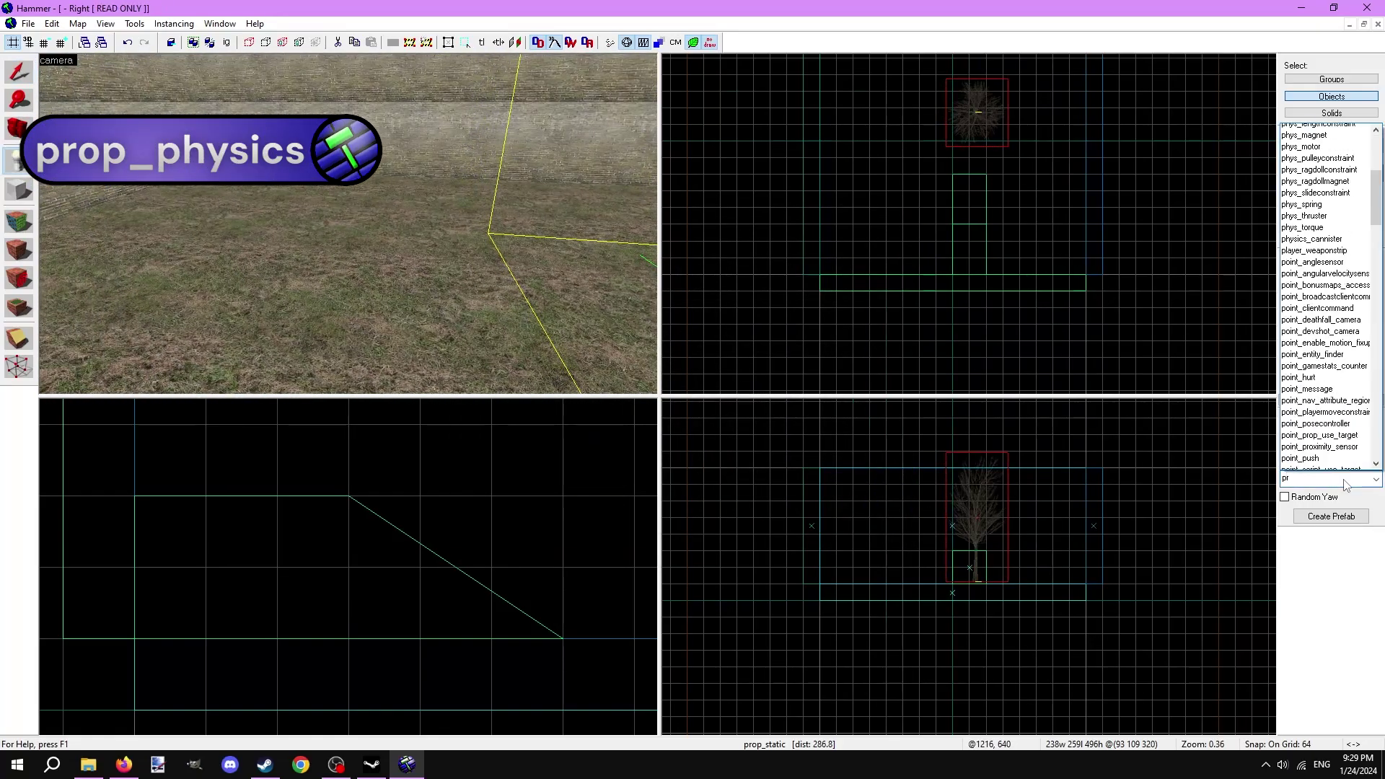
{"action": "type", "text": "prop_physics"}
{"action": "left_click", "coordinate": [1304, 128]}
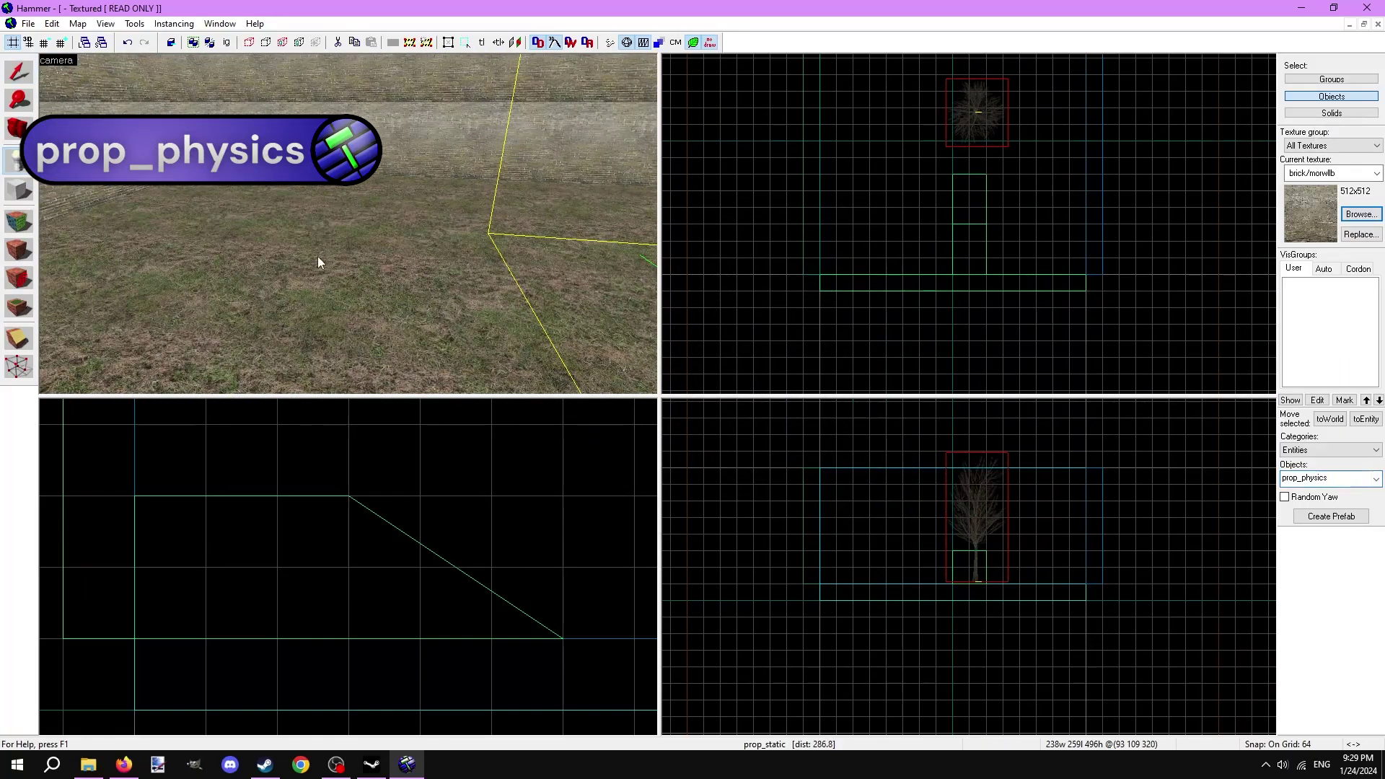
{"action": "left_click", "coordinate": [319, 254]}
- Set the physics prop's World Model to pallet_barrels_water01_single.mdl and apply
{"action": "key", "text": "alt+Return"}
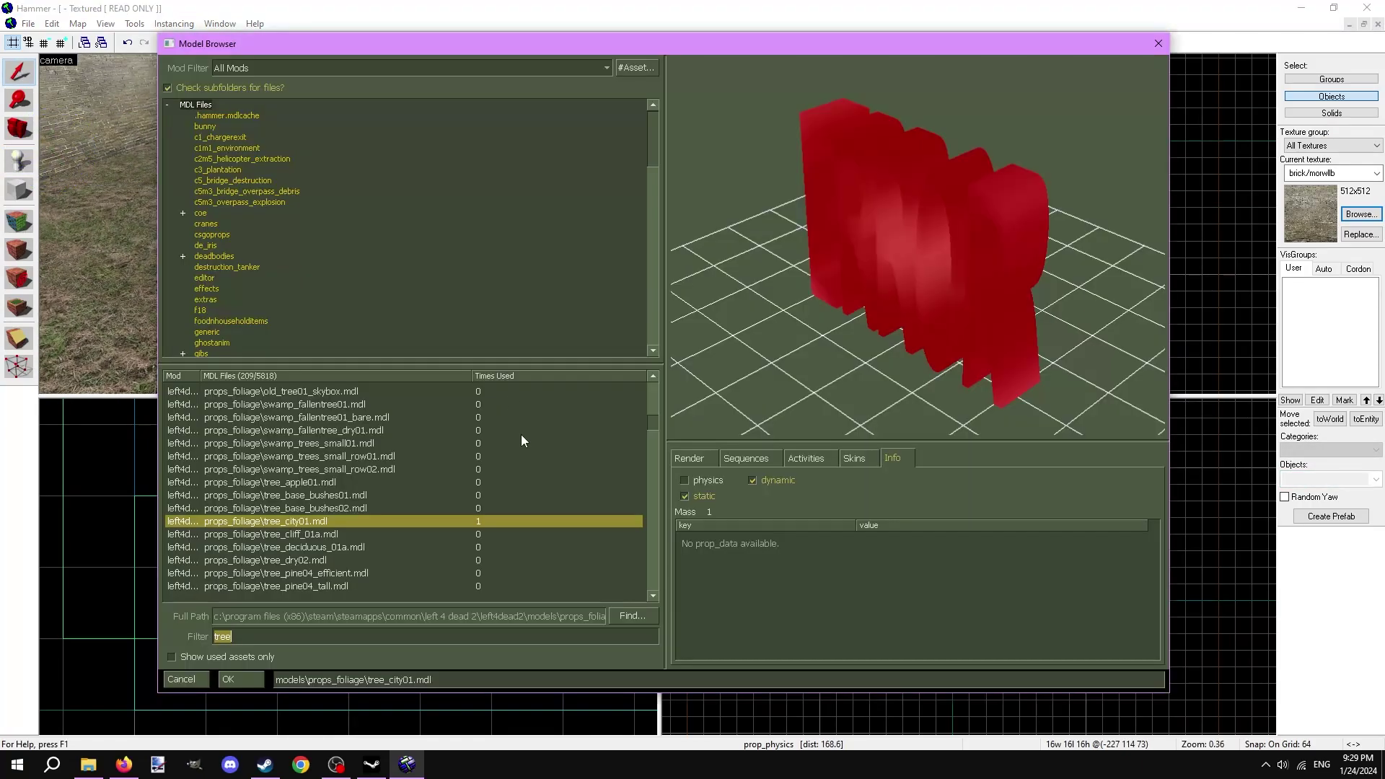
{"action": "type", "text": "pa"}
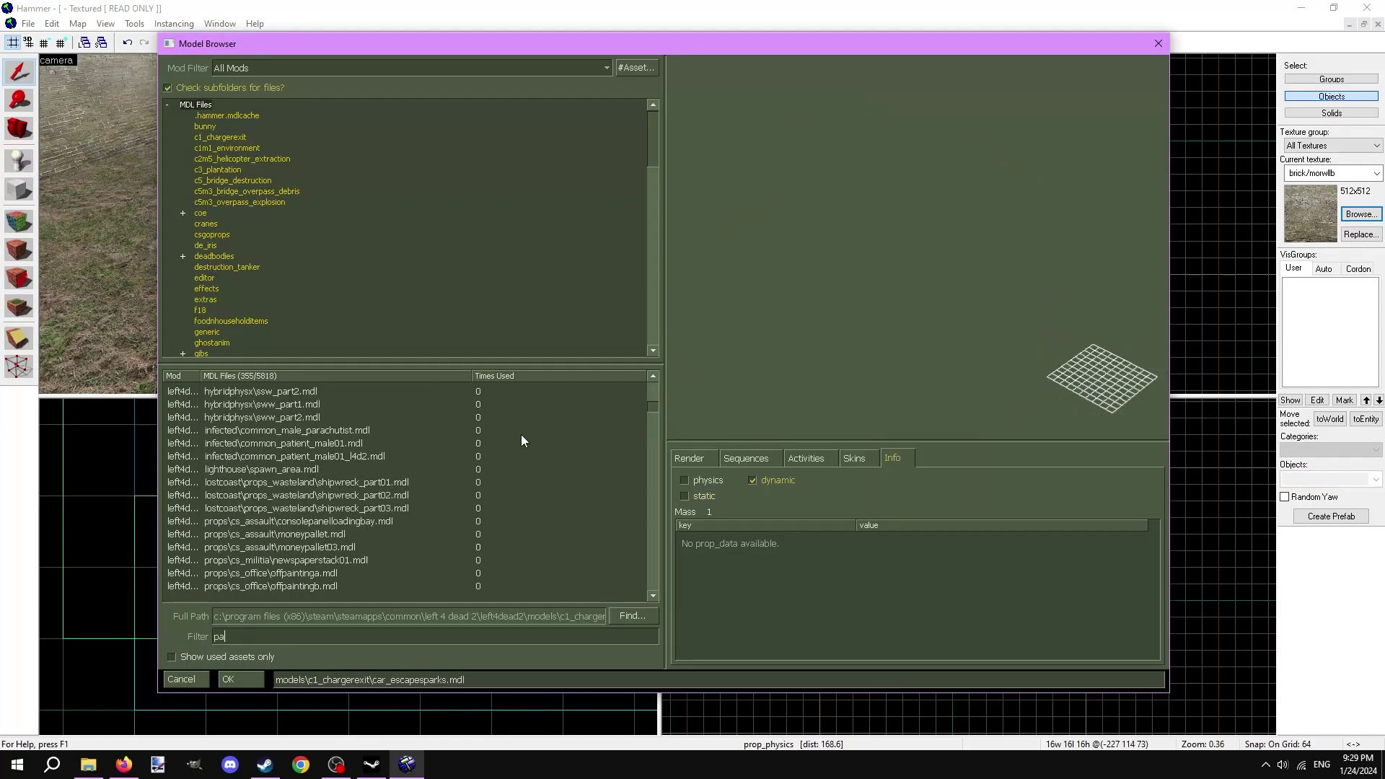
{"action": "type", "text": "llet_barrel"}
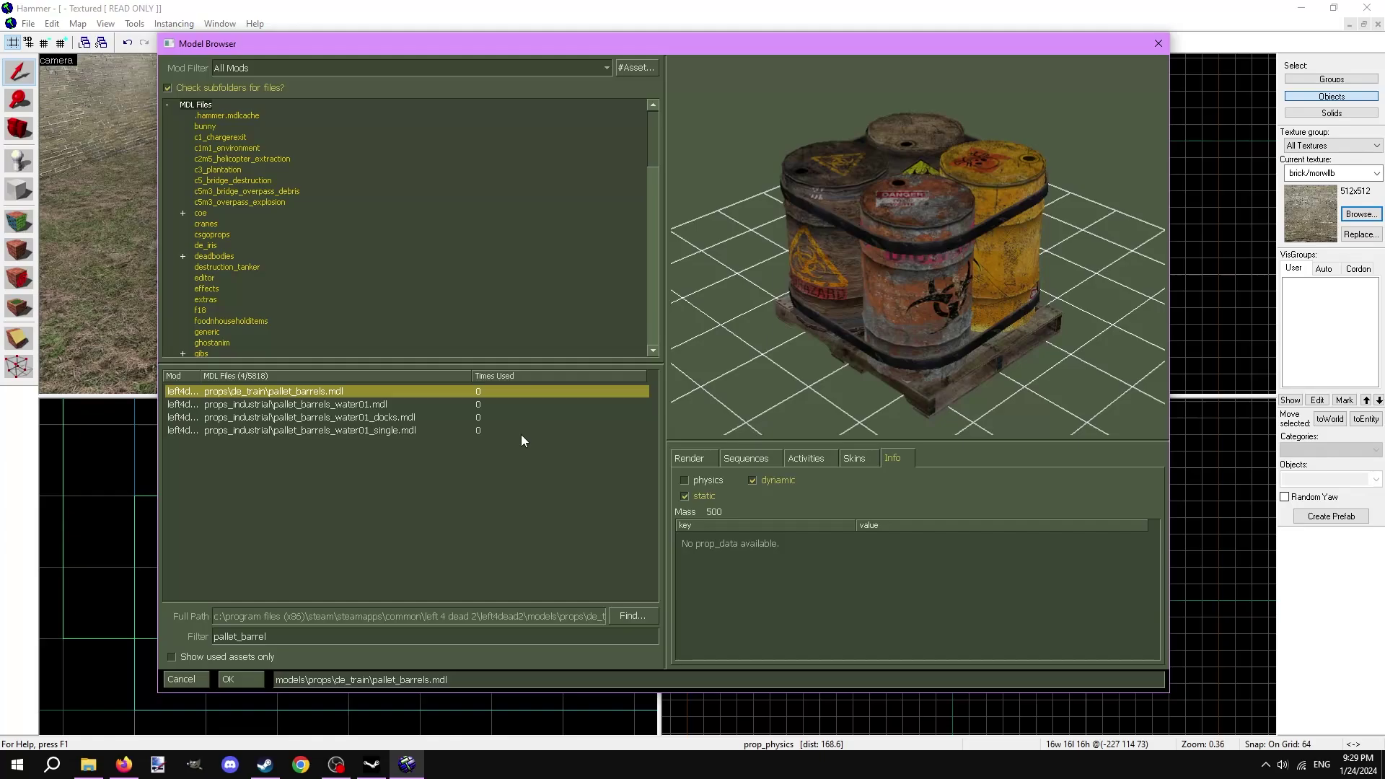
{"action": "key", "text": "Down"}
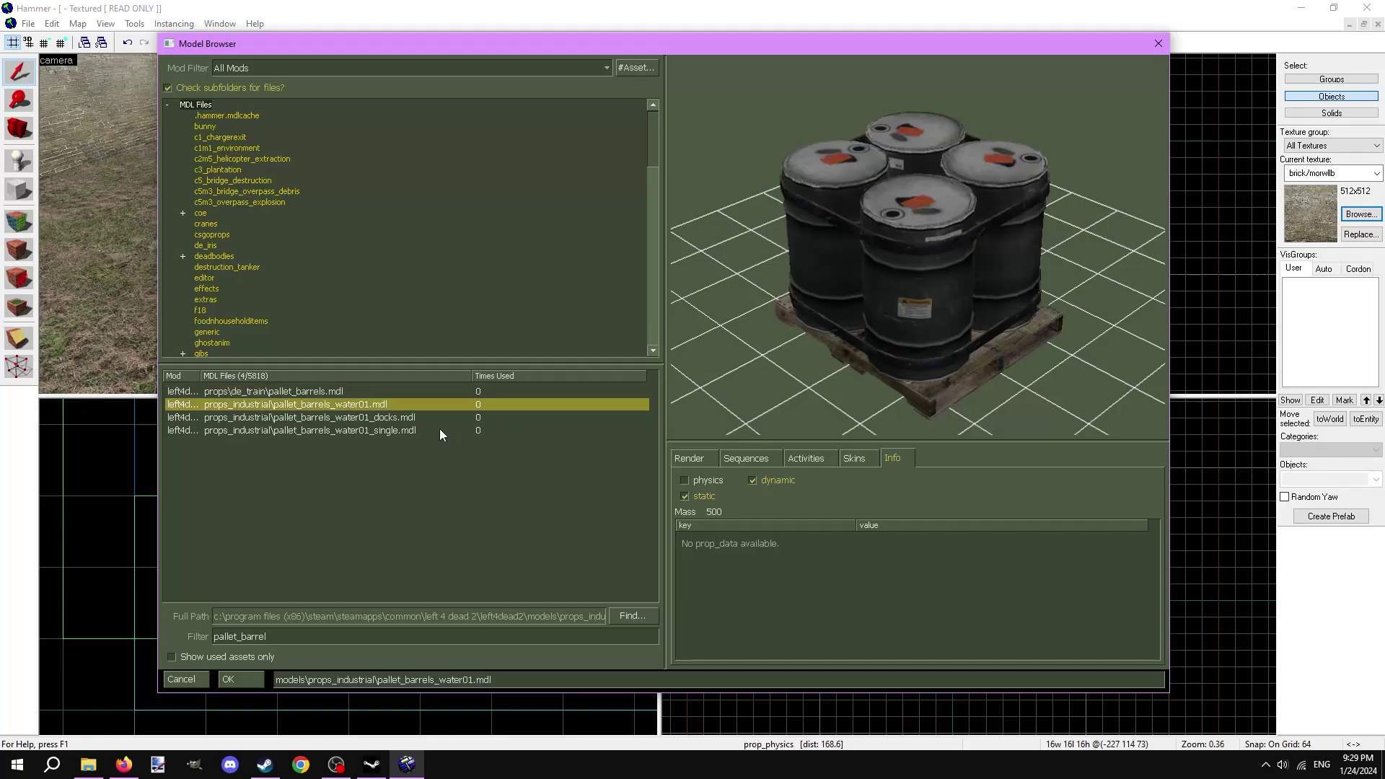
{"action": "left_click", "coordinate": [396, 430]}
{"action": "key", "text": "Return"}
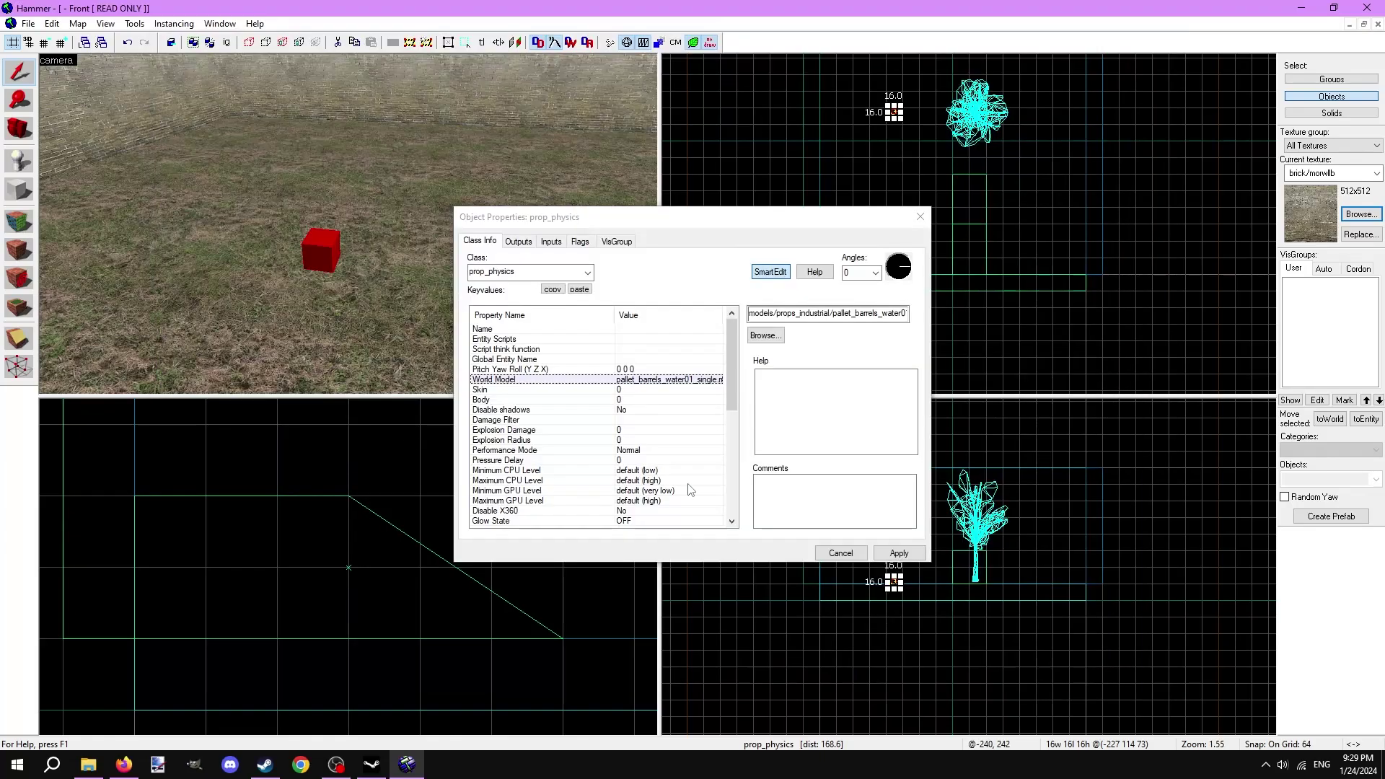
{"action": "left_click", "coordinate": [899, 553]}
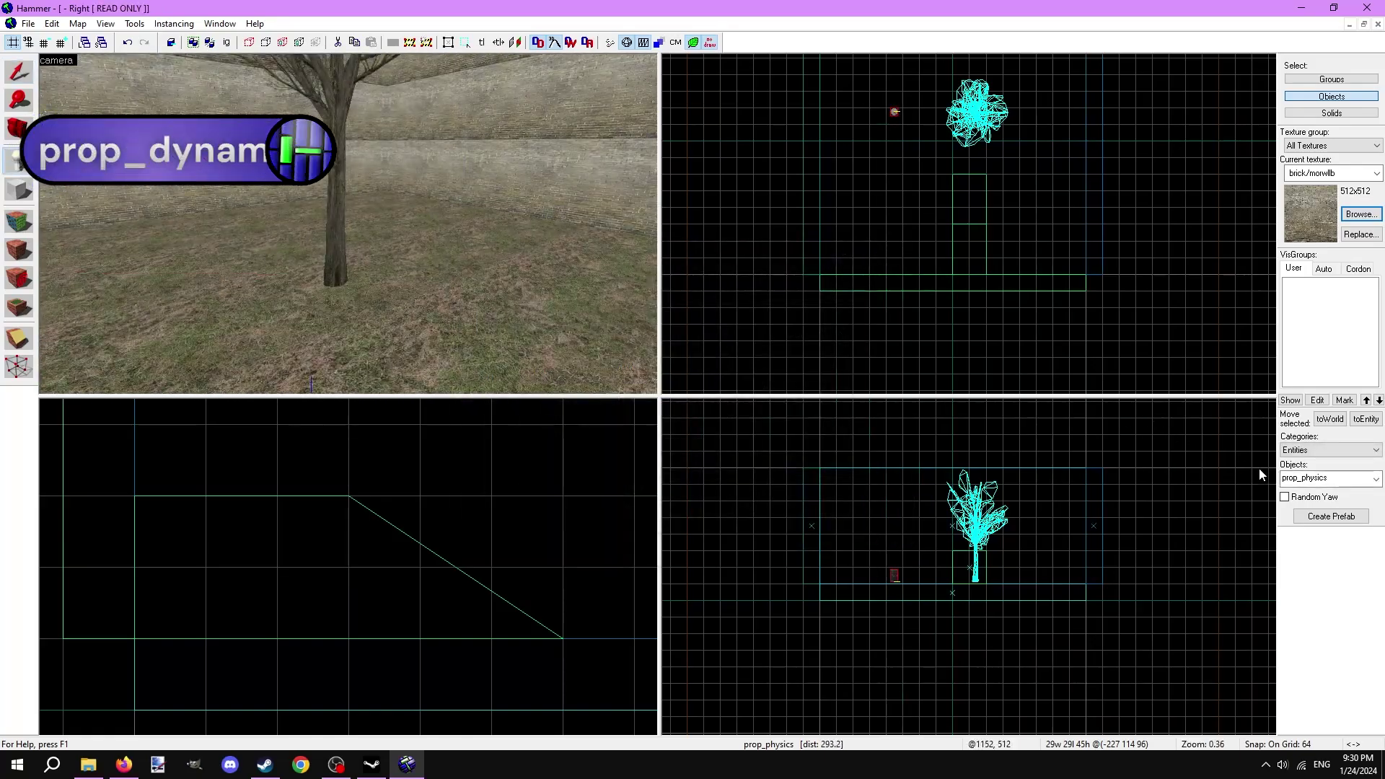
- Place a prop_dynamic on the ground and give it the gnome_closet.mdl model
{"action": "double_click", "coordinate": [1305, 478]}
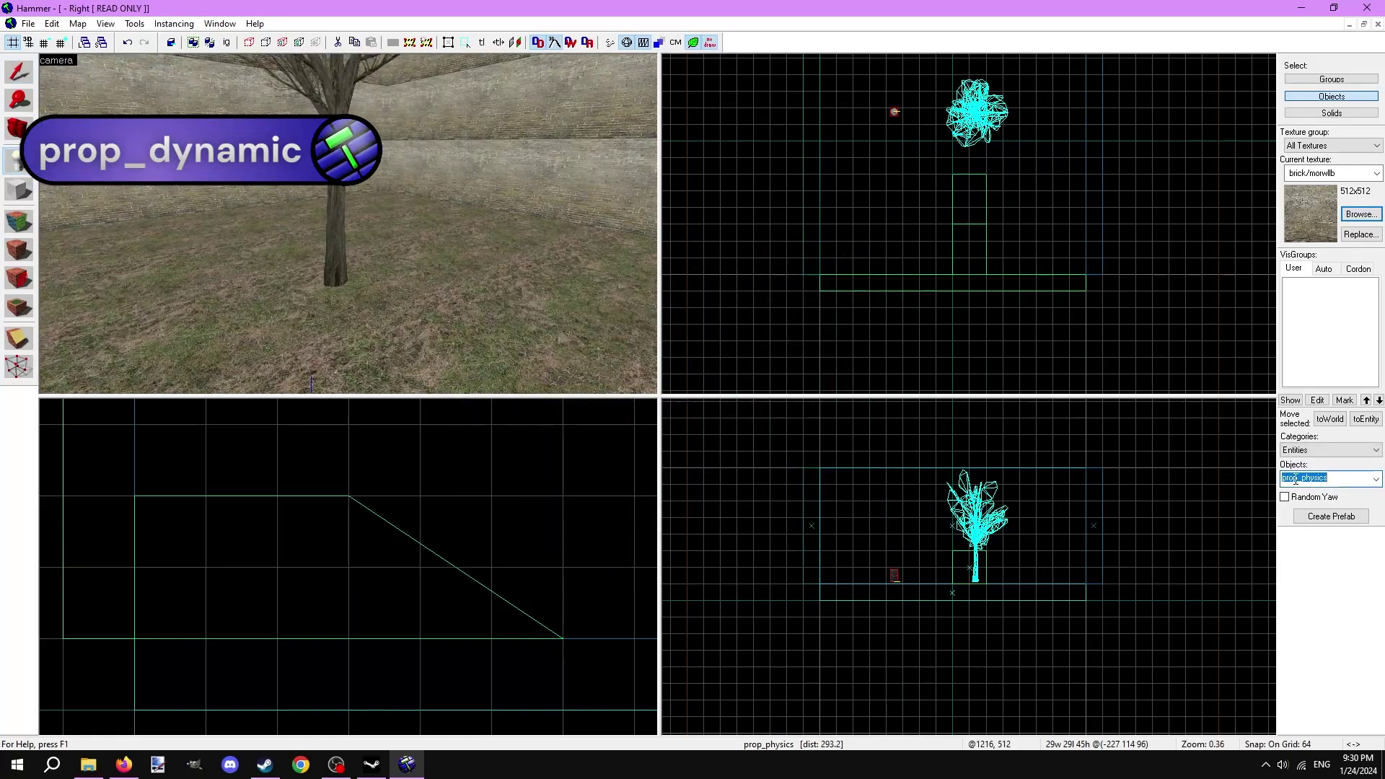
{"action": "type", "text": "prop_dynamic"}
{"action": "key", "text": "Return"}
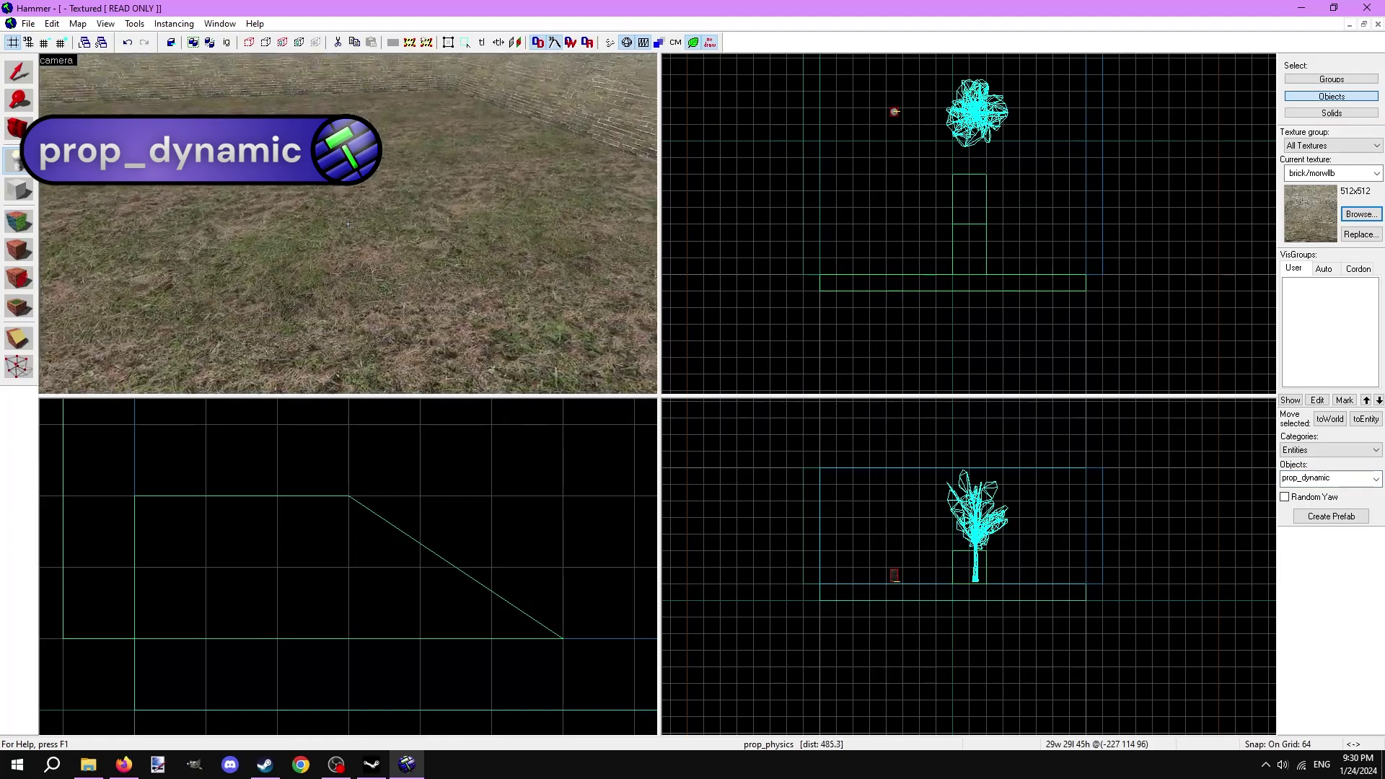
{"action": "left_click", "coordinate": [373, 234]}
{"action": "left_click", "coordinate": [17, 74]}
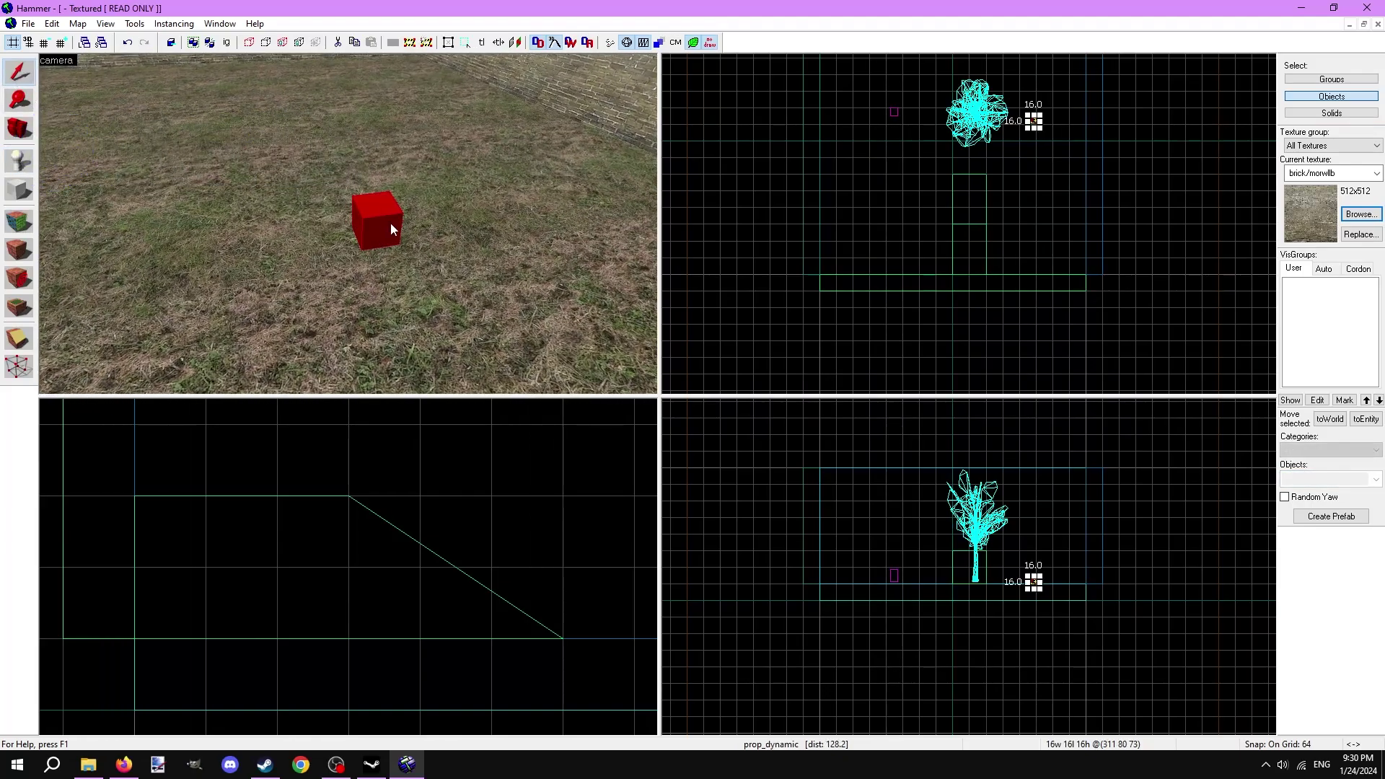
{"action": "key", "text": "alt+Return"}
{"action": "double_click", "coordinate": [493, 361]}
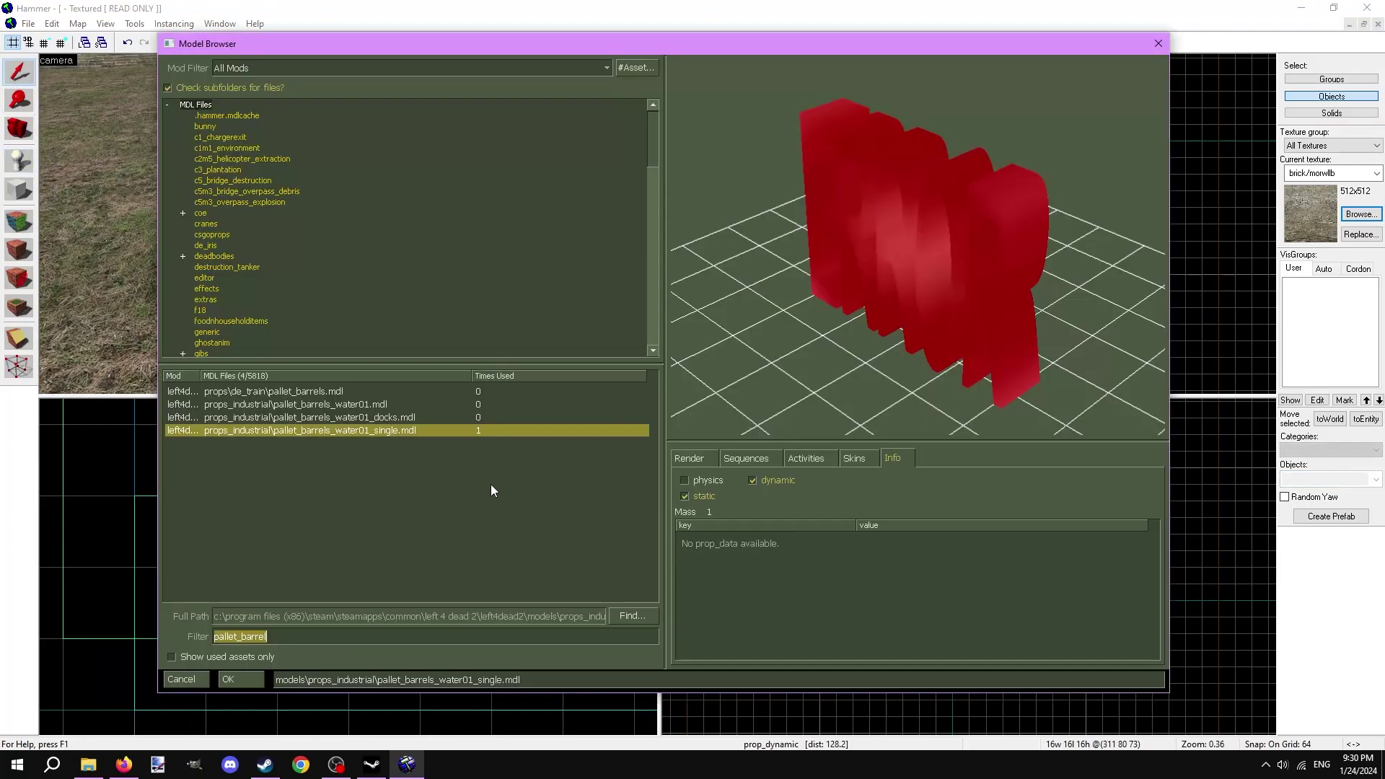
{"action": "type", "text": "gnome_clo"}
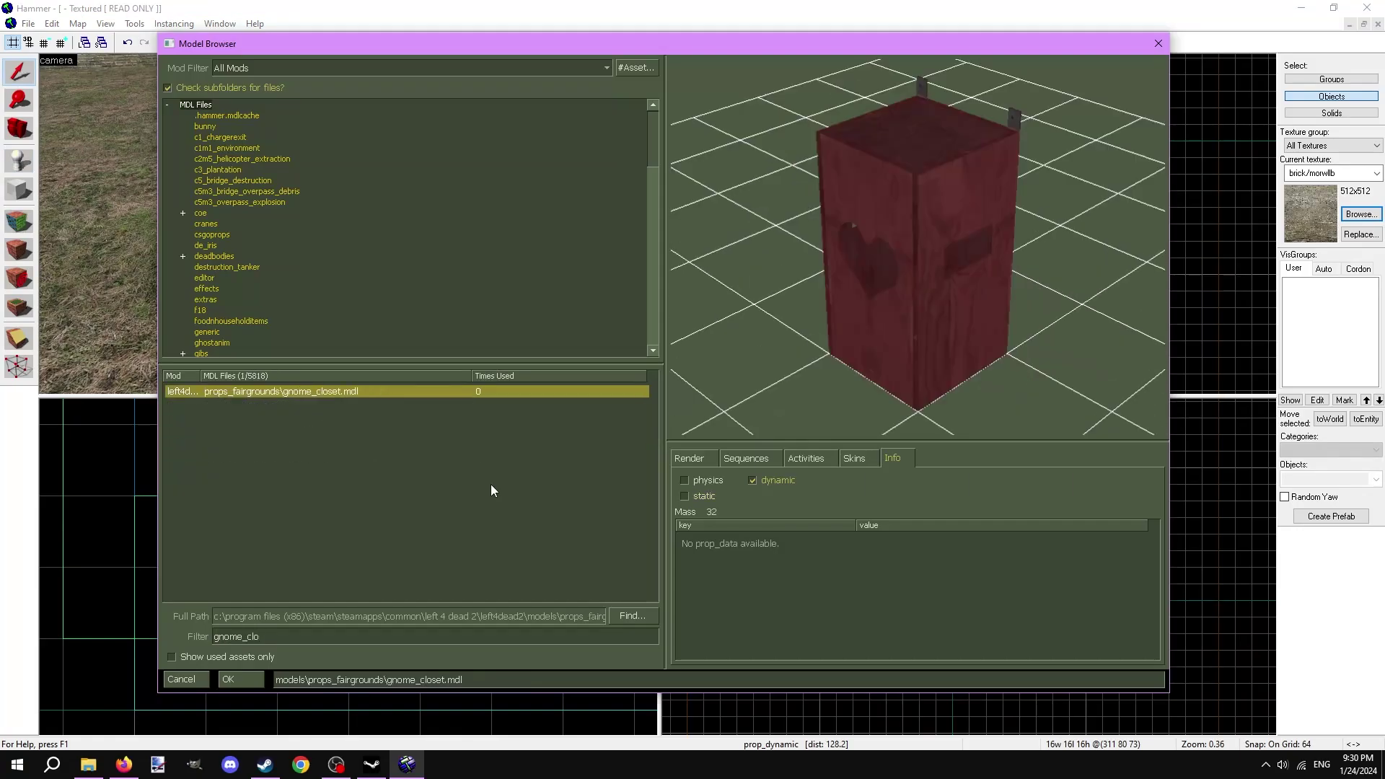
{"action": "key", "text": "Return"}
{"action": "left_click", "coordinate": [899, 553]}
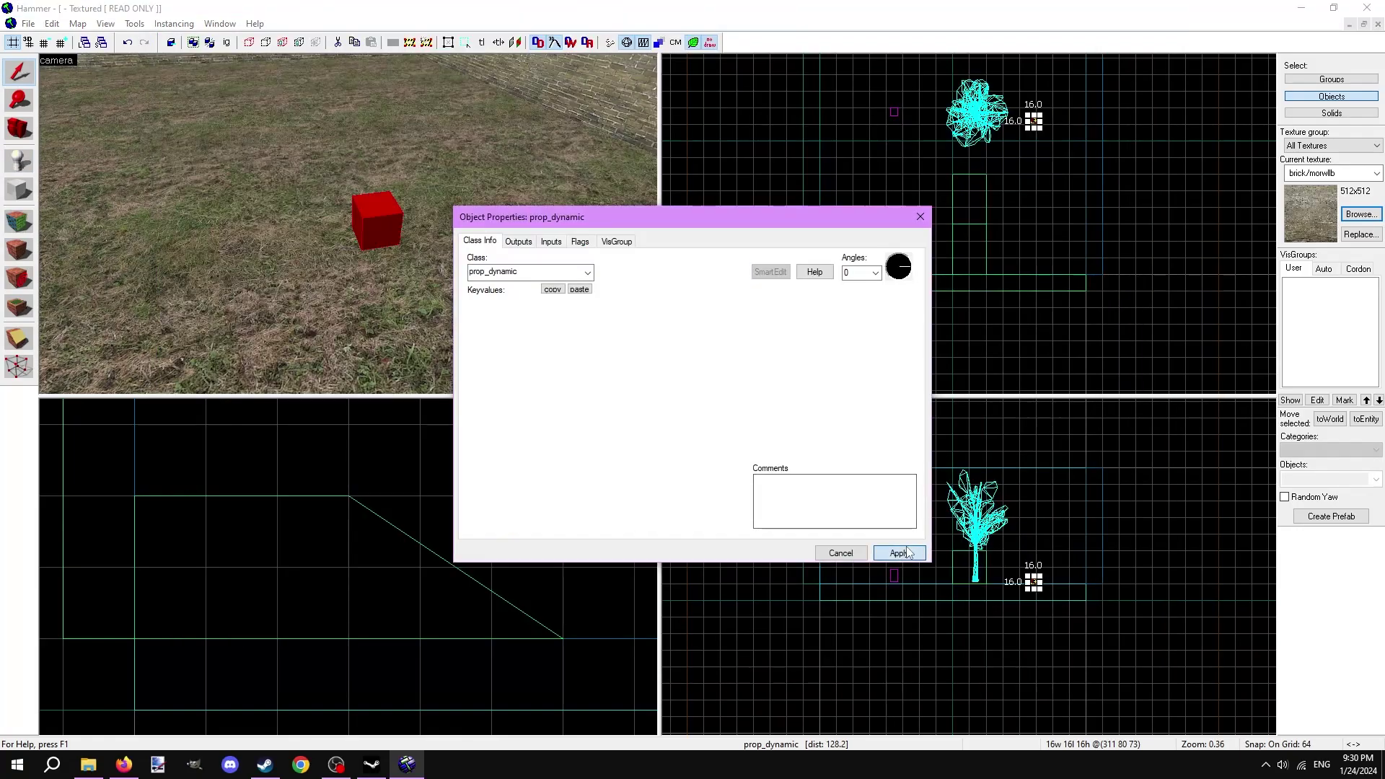
- Set the gnome closet's Default Animation to 'open'
{"action": "left_click_drag", "start_coordinate": [320, 326], "coordinate": [346, 221]}
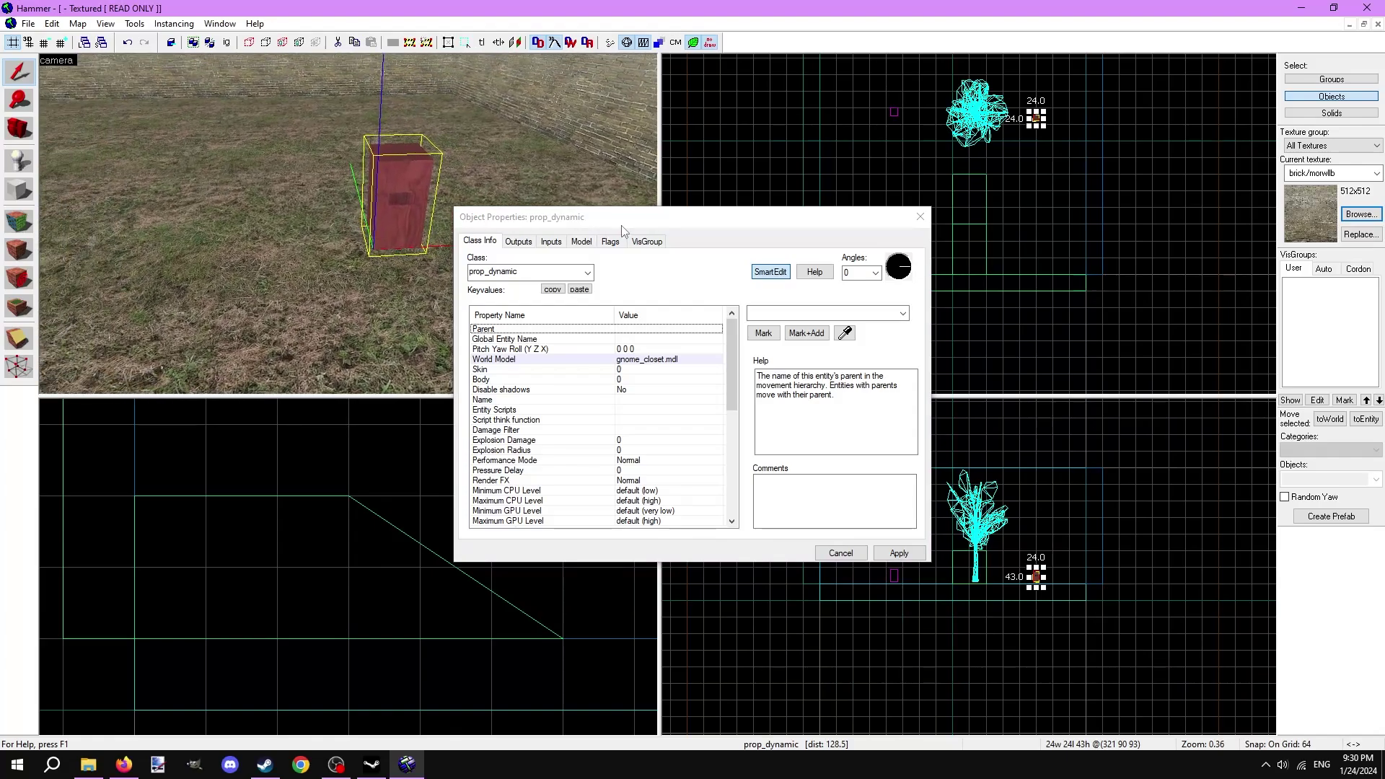
{"action": "left_click", "coordinate": [582, 241]}
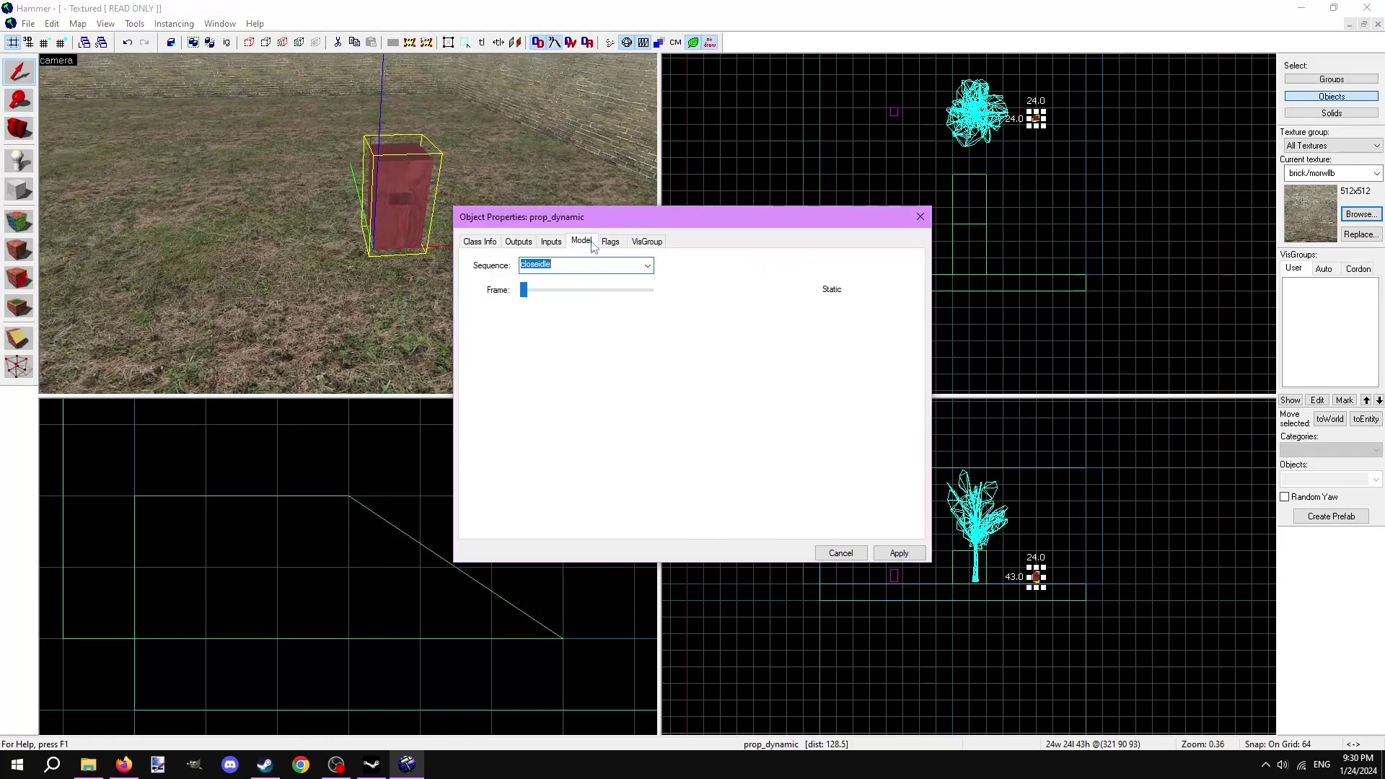
{"action": "left_click", "coordinate": [649, 266]}
{"action": "left_click", "coordinate": [606, 293]}
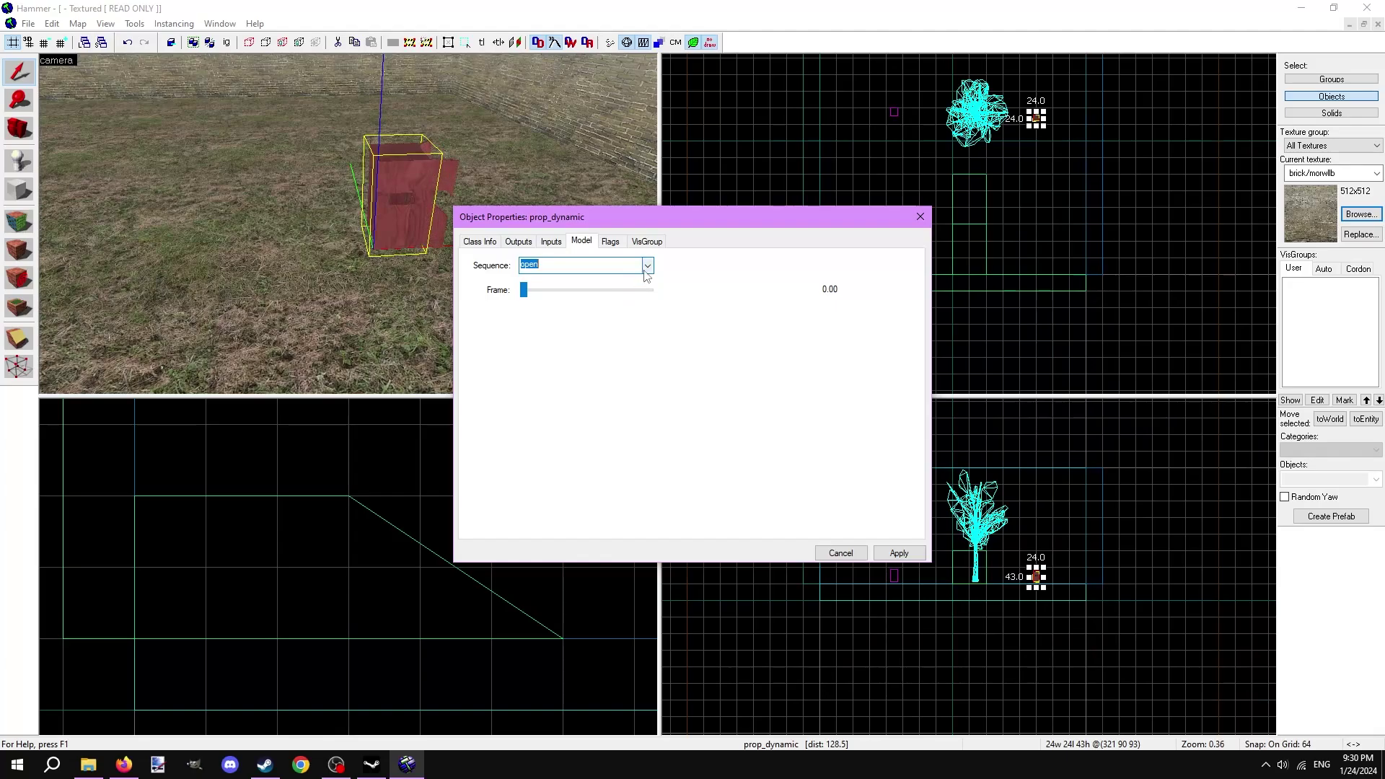
{"action": "left_click_drag", "start_coordinate": [353, 226], "coordinate": [353, 227]}
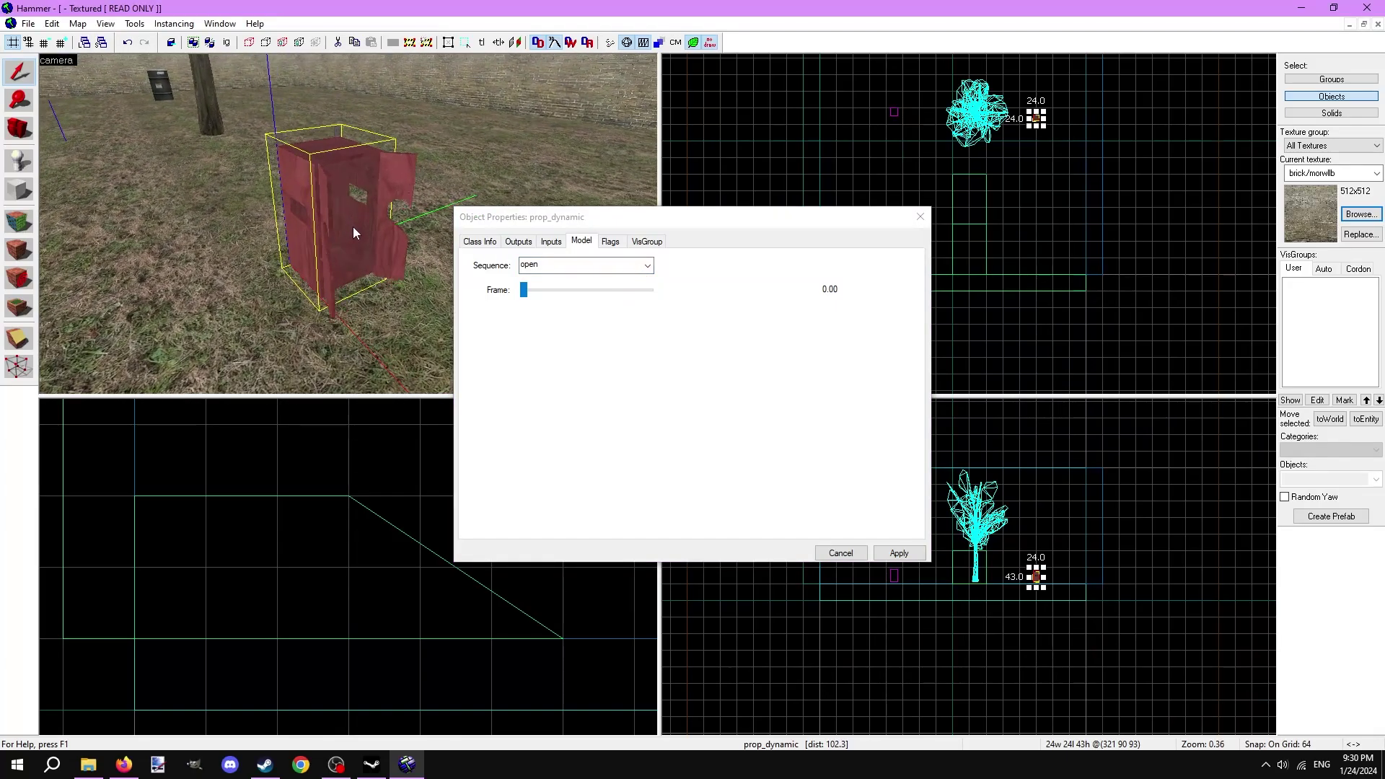
{"action": "left_click", "coordinate": [648, 267]}
{"action": "left_click", "coordinate": [585, 294]}
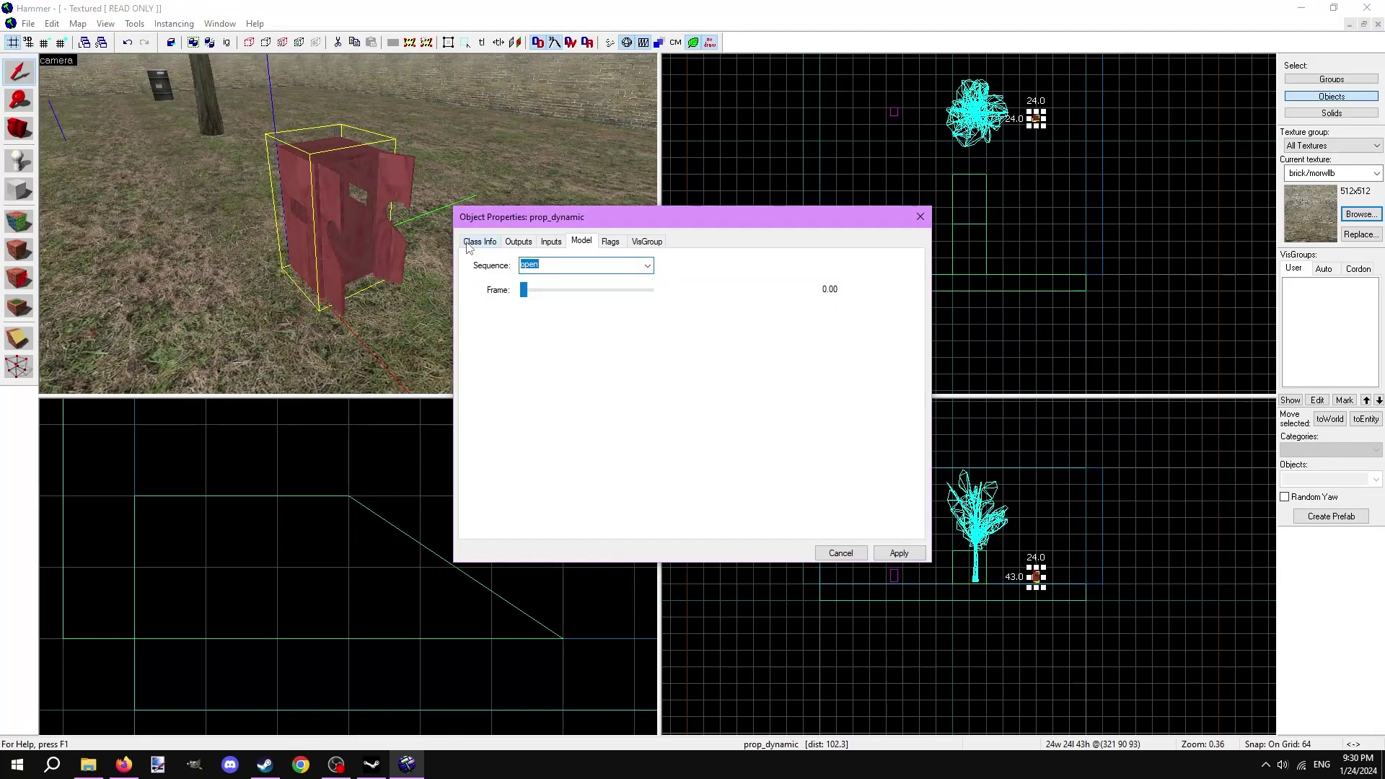
{"action": "right_click", "coordinate": [531, 265]}
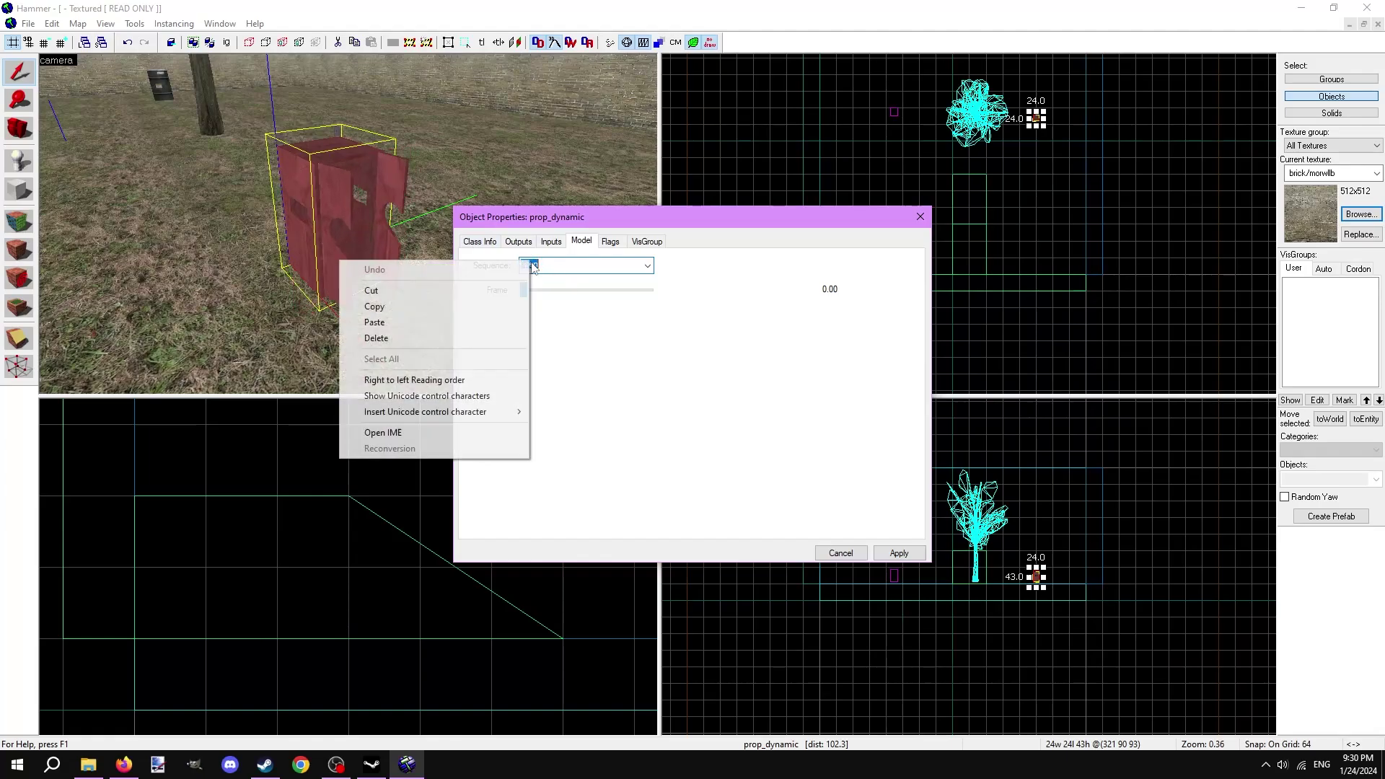
{"action": "left_click", "coordinate": [445, 300]}
{"action": "left_click", "coordinate": [485, 242]}
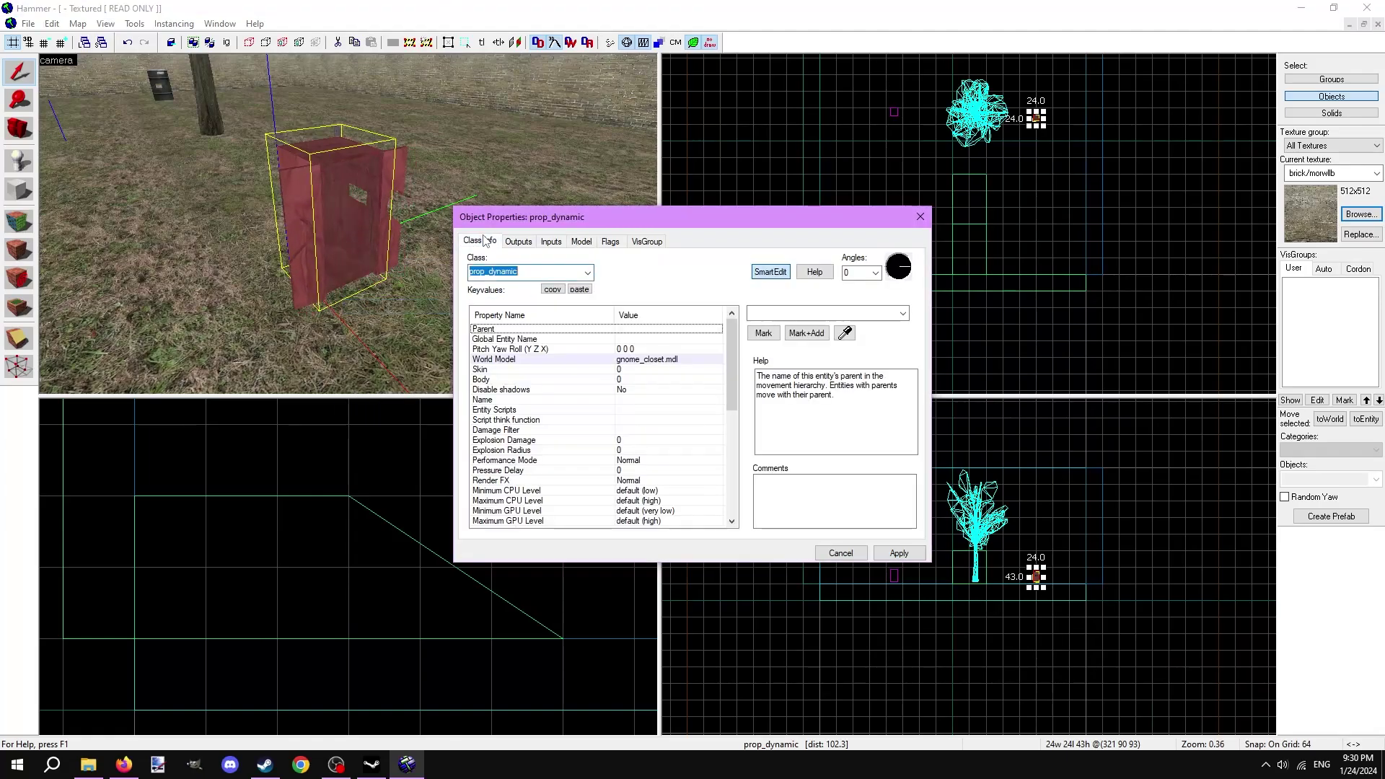
{"action": "scroll", "coordinate": [545, 435], "scroll_direction": "down", "scroll_amount": 3}
{"action": "scroll", "coordinate": [544, 434], "scroll_direction": "down", "scroll_amount": 2}
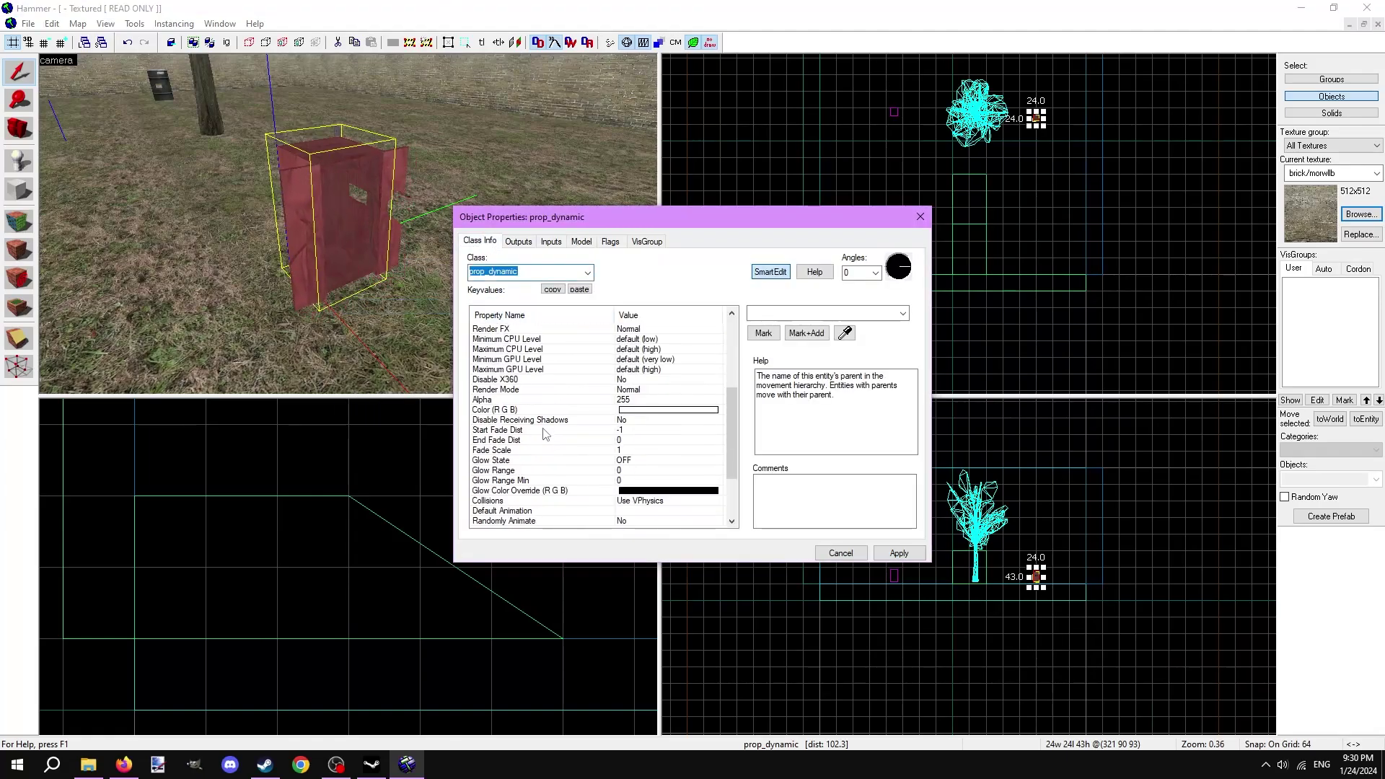
{"action": "scroll", "coordinate": [544, 433], "scroll_direction": "down", "scroll_amount": 1}
{"action": "left_click", "coordinate": [509, 480]}
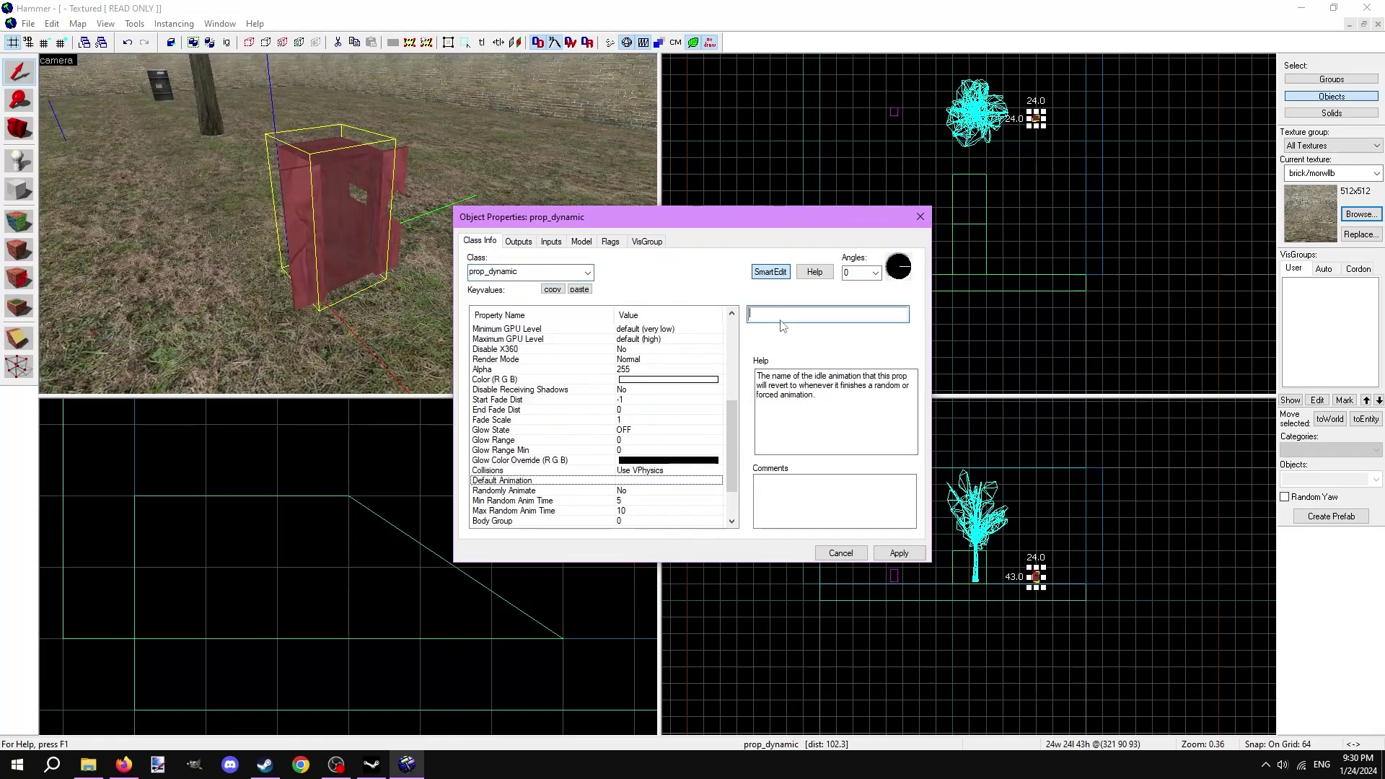
{"action": "type", "text": "open"}
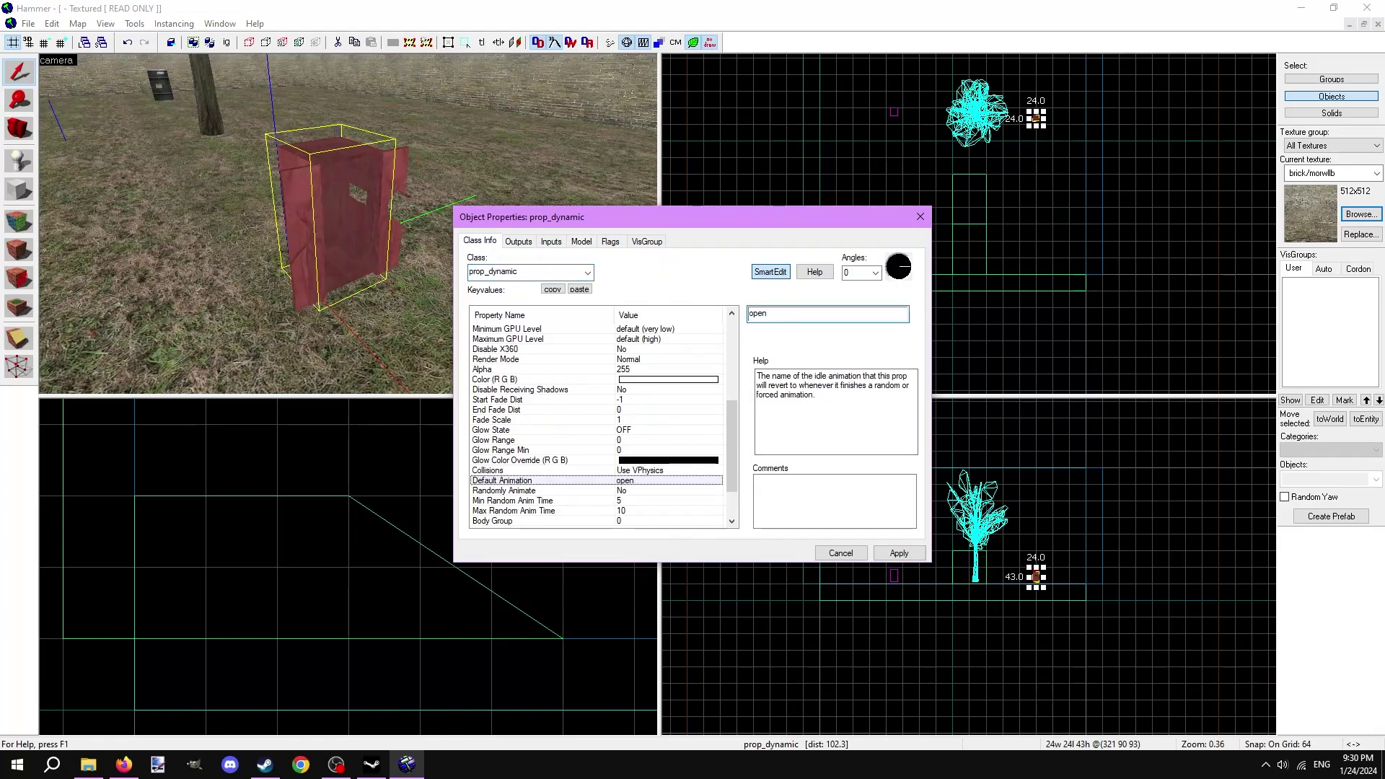
{"action": "key", "text": "Return"}
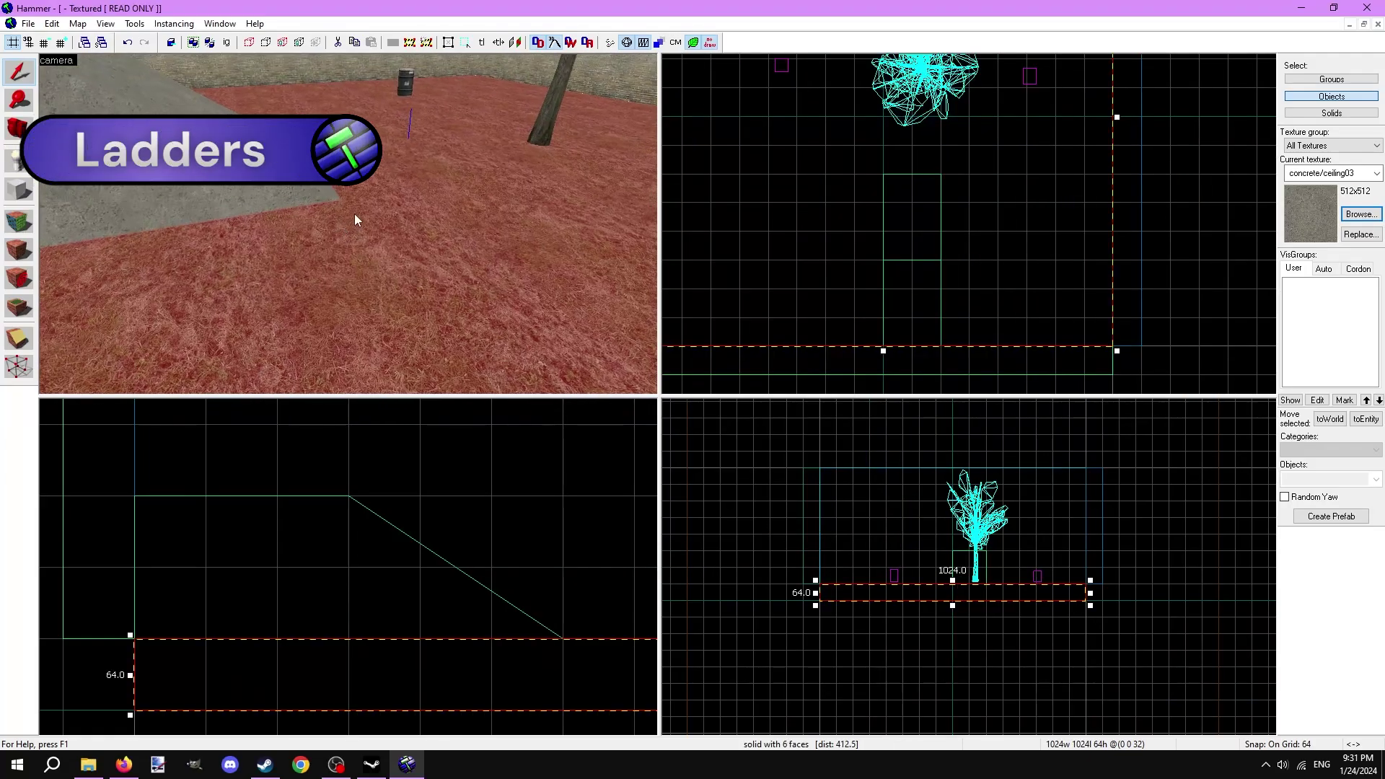
- Place a prop_static on the ground by the wall and open its properties
{"action": "key", "text": "shift+e"}
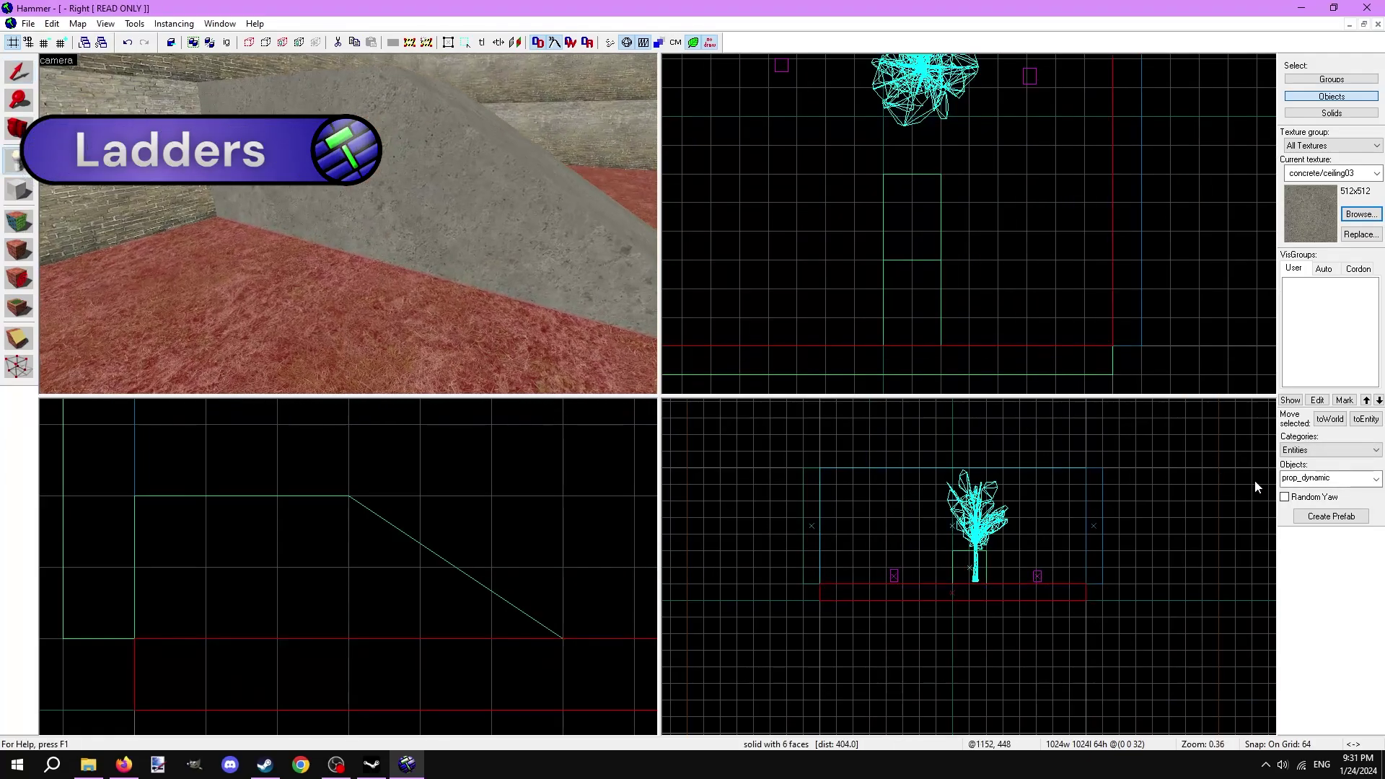
{"action": "type", "text": "prop_stat"}
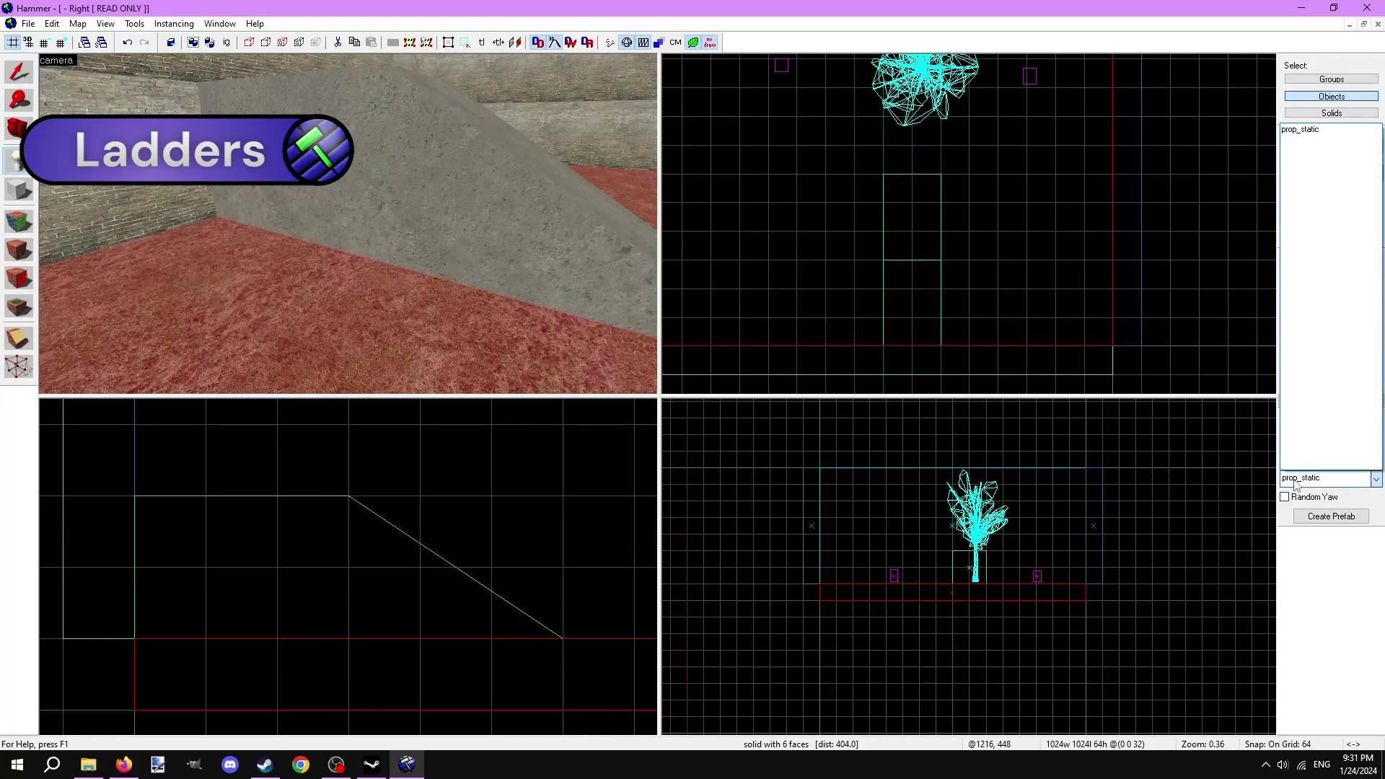
{"action": "key", "text": "Return"}
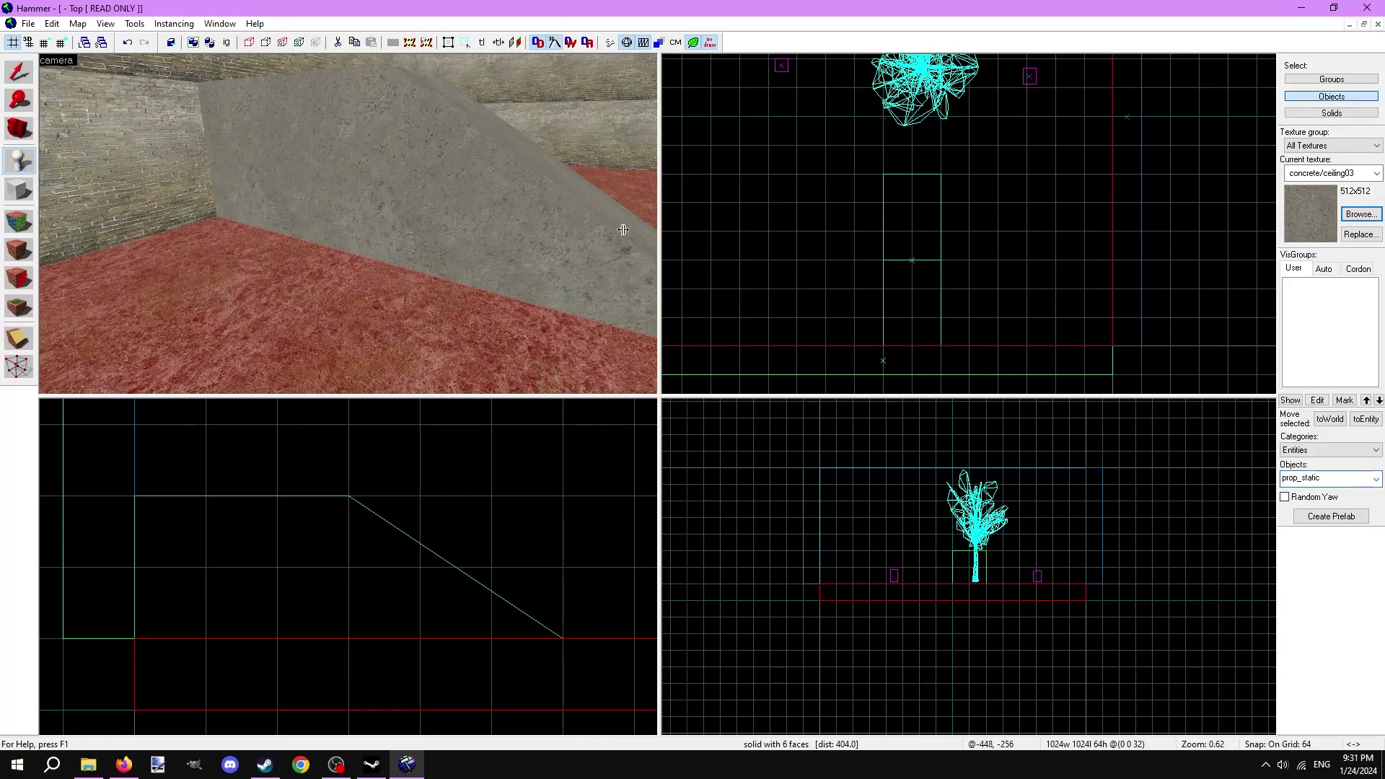
{"action": "left_click", "coordinate": [316, 267]}
{"action": "left_click", "coordinate": [19, 72]}
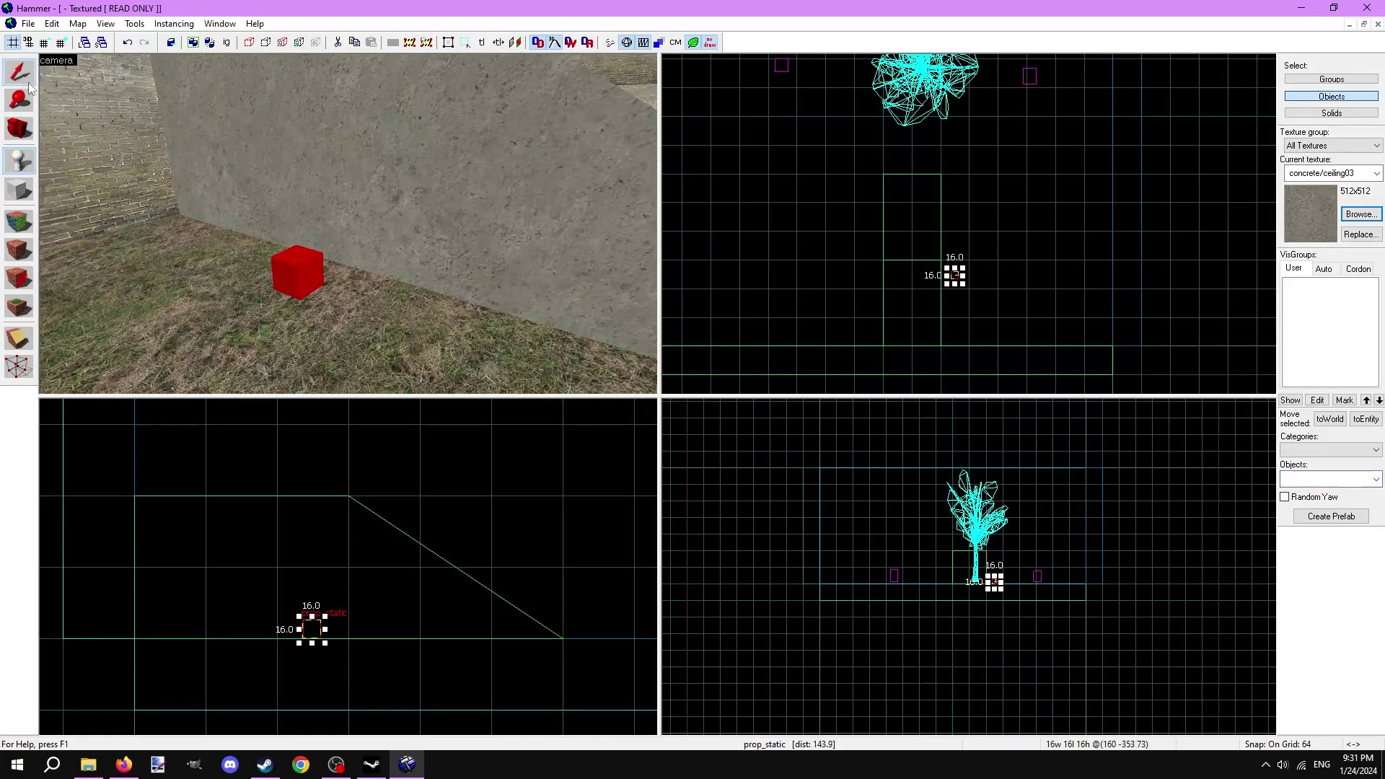
{"action": "double_click", "coordinate": [292, 269]}
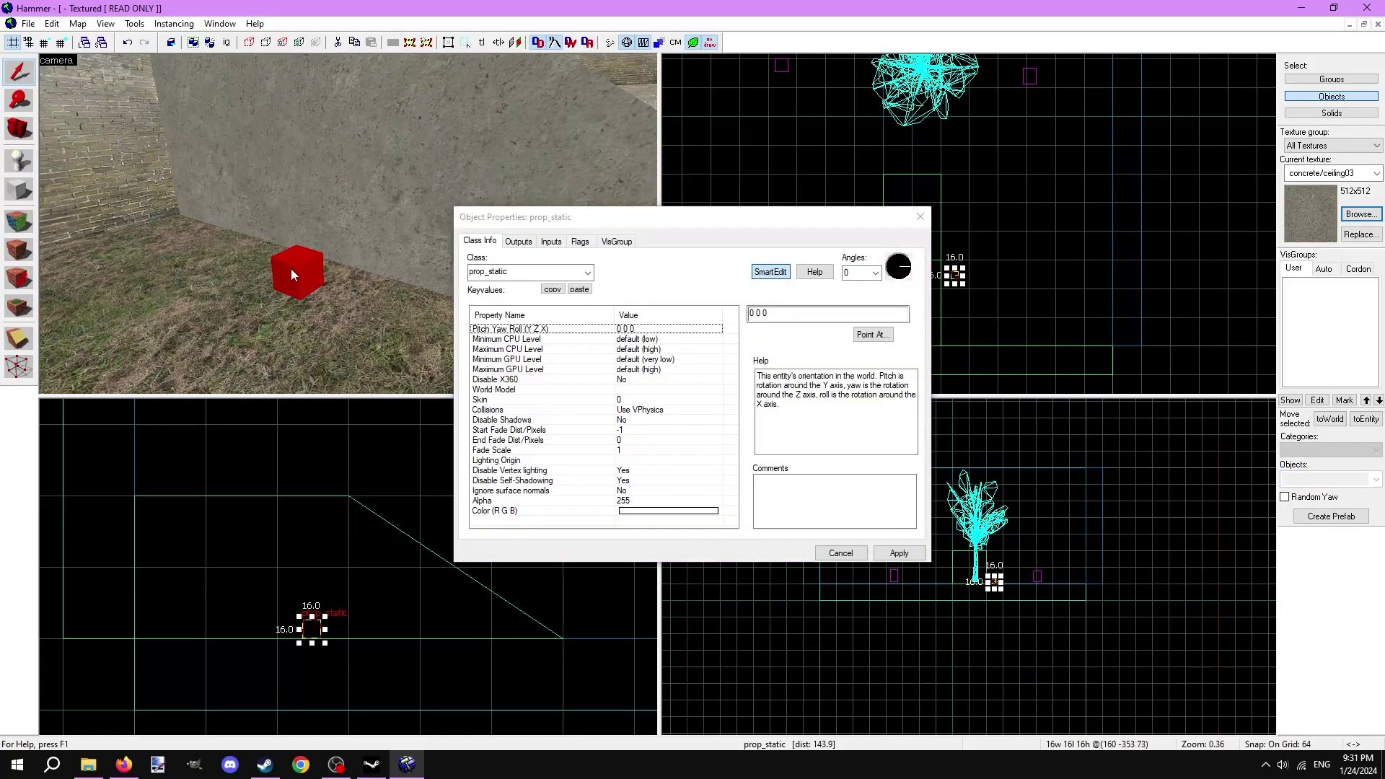
- Give it the metalladderbarge.mdl ladder model and drag it against the wall onto the ground
{"action": "double_click", "coordinate": [502, 391]}
{"action": "type", "text": "metal"}
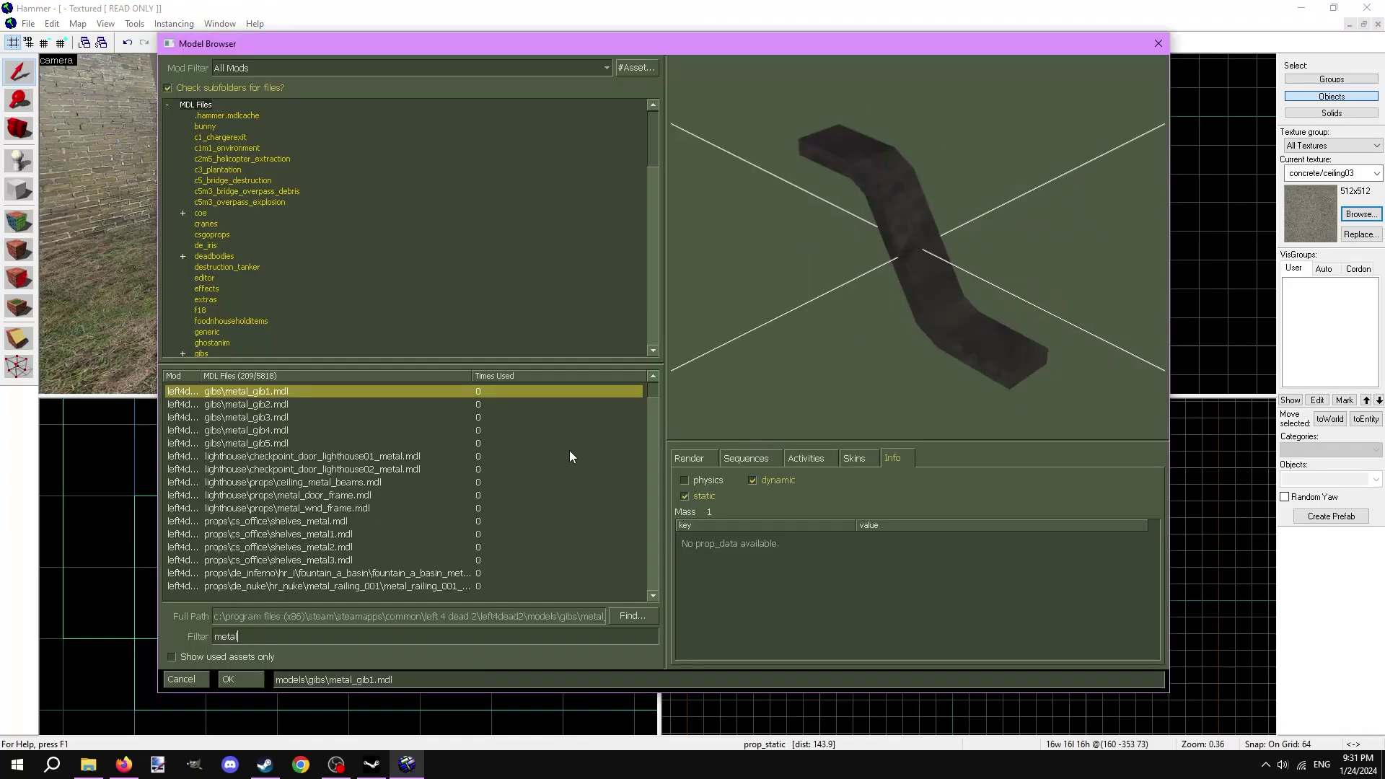
{"action": "type", "text": "ladder"}
{"action": "key", "text": "Down"}
{"action": "key", "text": "Down"}
{"action": "key", "text": "Down"}
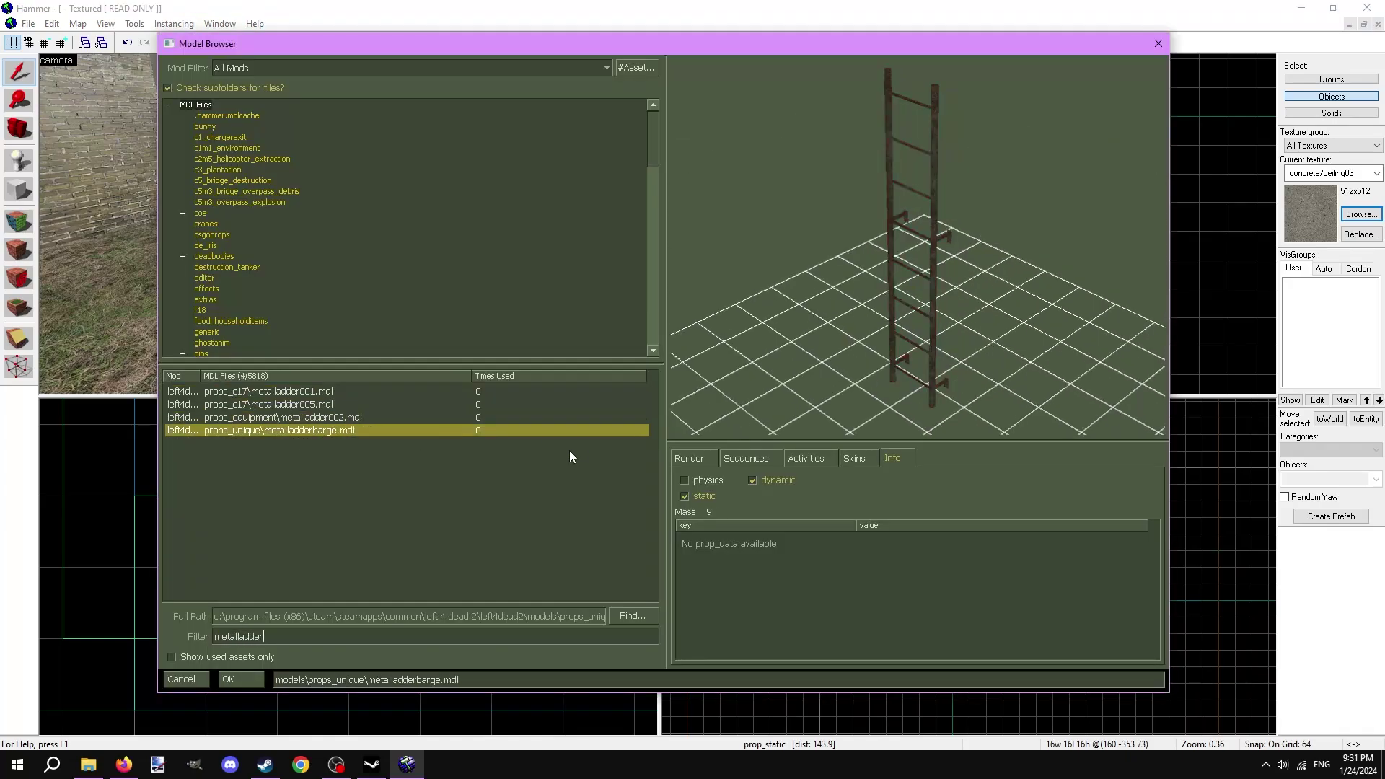
{"action": "key", "text": "Return"}
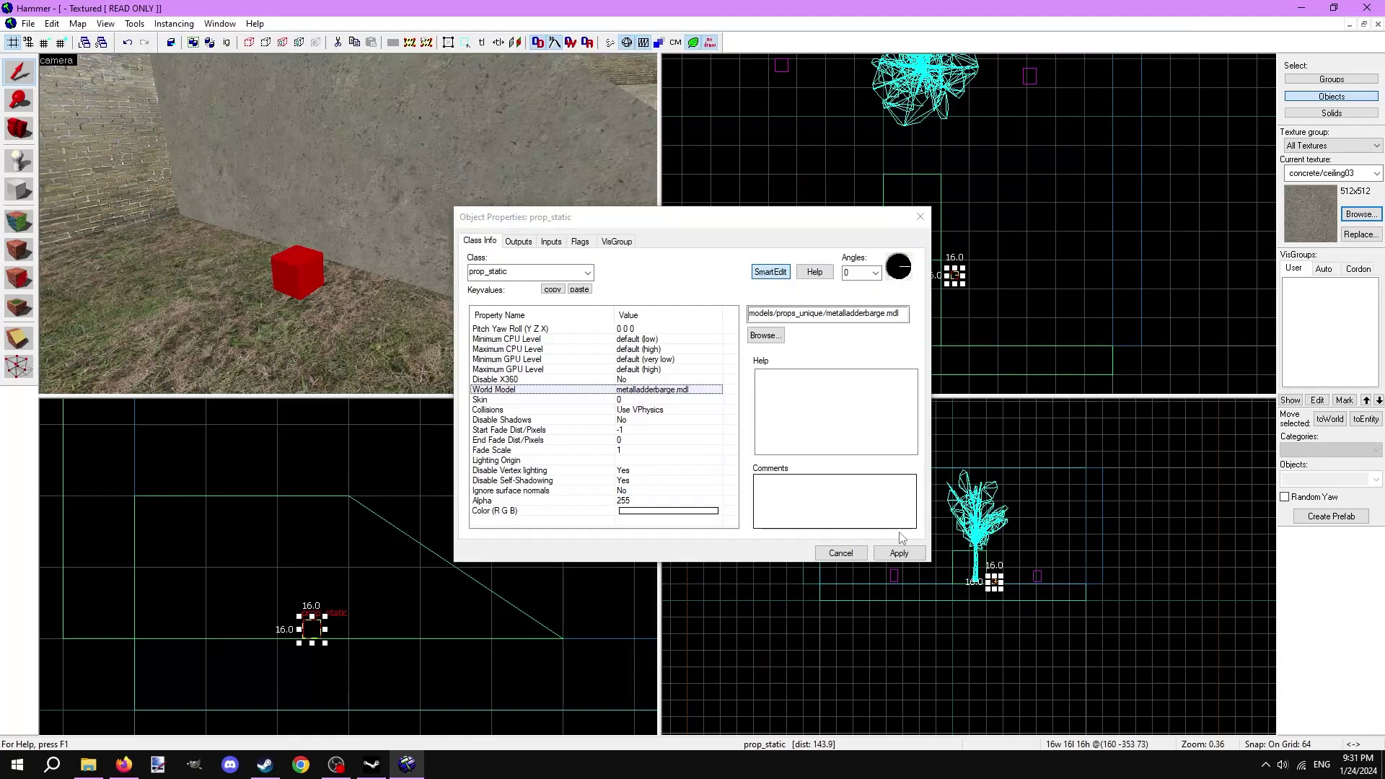
{"action": "left_click", "coordinate": [858, 552]}
{"action": "scroll", "coordinate": [961, 287], "scroll_direction": "up", "scroll_amount": 3}
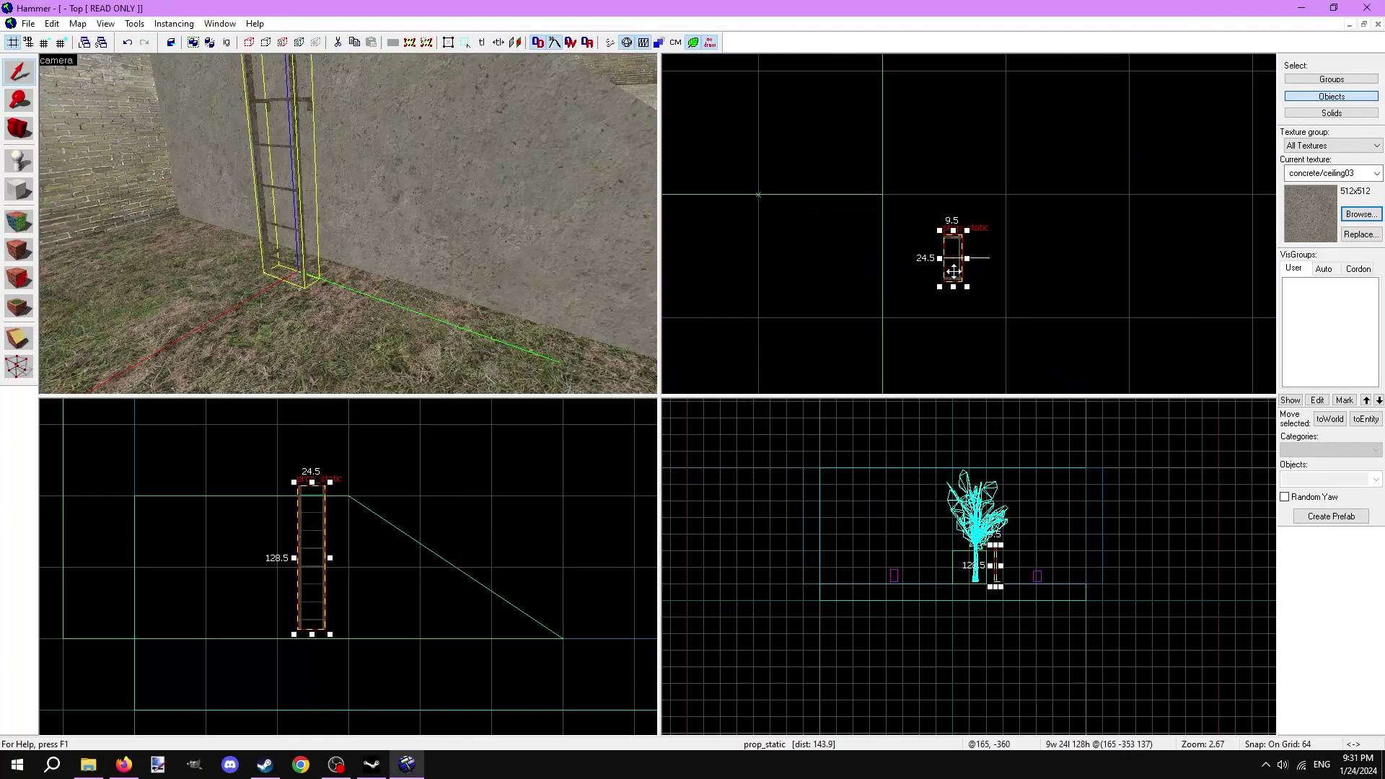
{"action": "left_click_drag", "start_coordinate": [894, 251], "coordinate": [891, 316]}
{"action": "scroll", "coordinate": [977, 585], "scroll_direction": "up", "scroll_amount": 5}
{"action": "scroll", "coordinate": [977, 585], "scroll_direction": "up", "scroll_amount": 2}
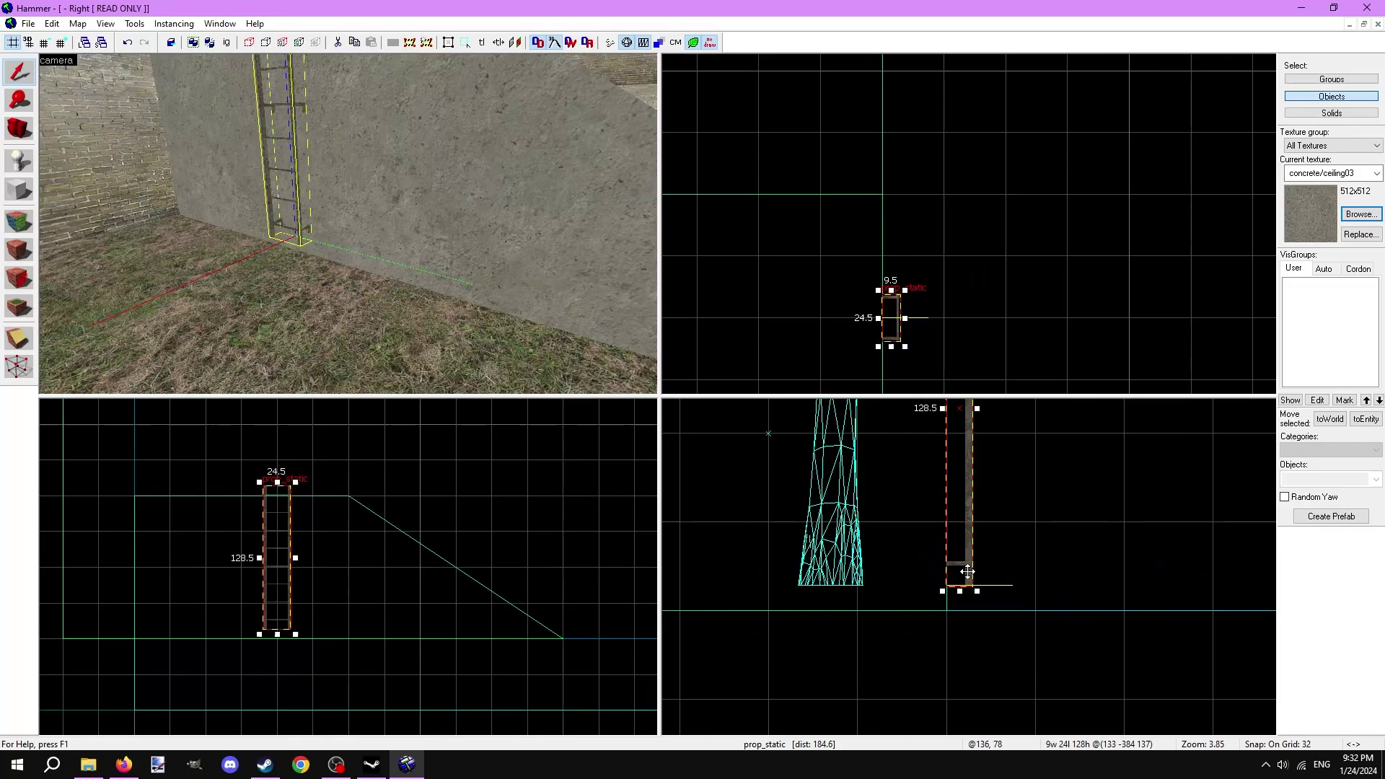
{"action": "left_click_drag", "start_coordinate": [961, 563], "coordinate": [961, 589]}
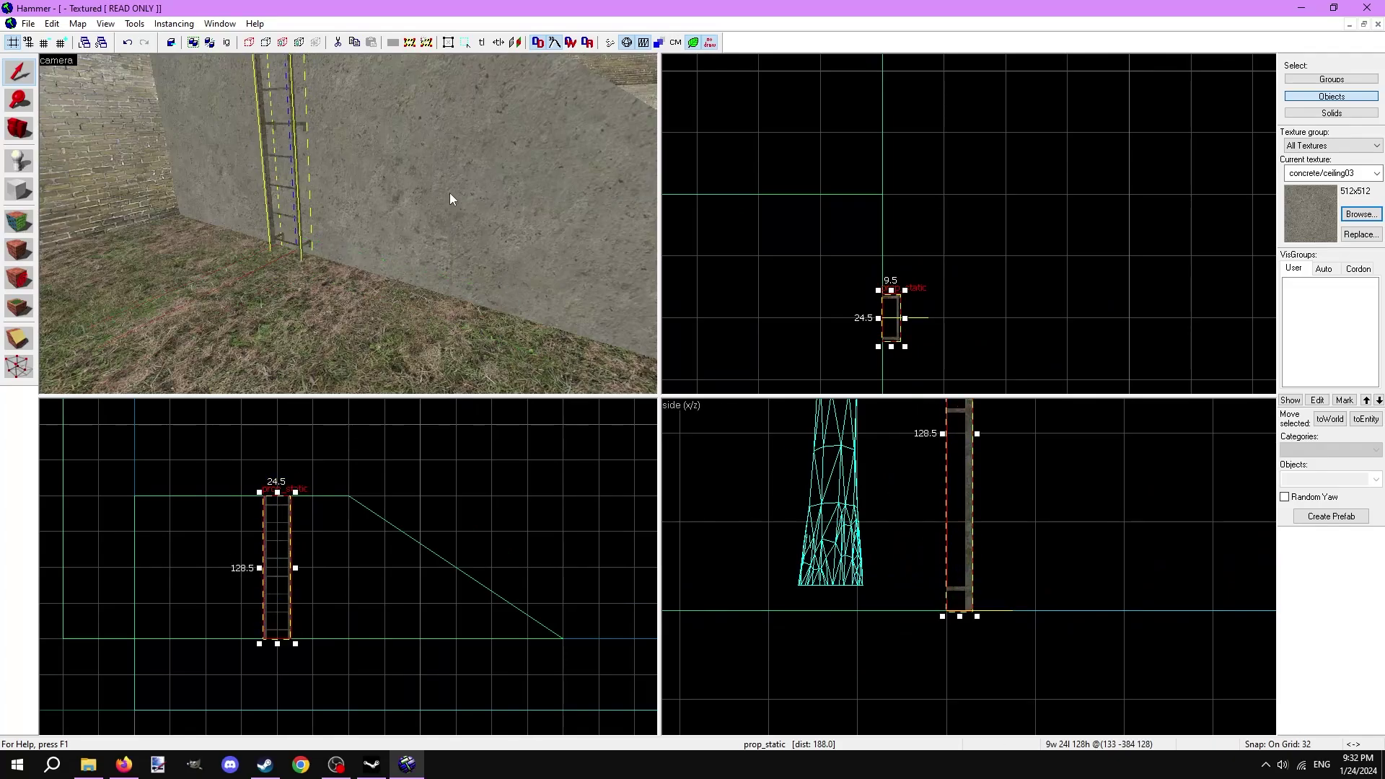
- Draw a tools/toolsinvisible block enclosing the ladder
{"action": "key", "text": "s"}
{"action": "key", "text": "w"}
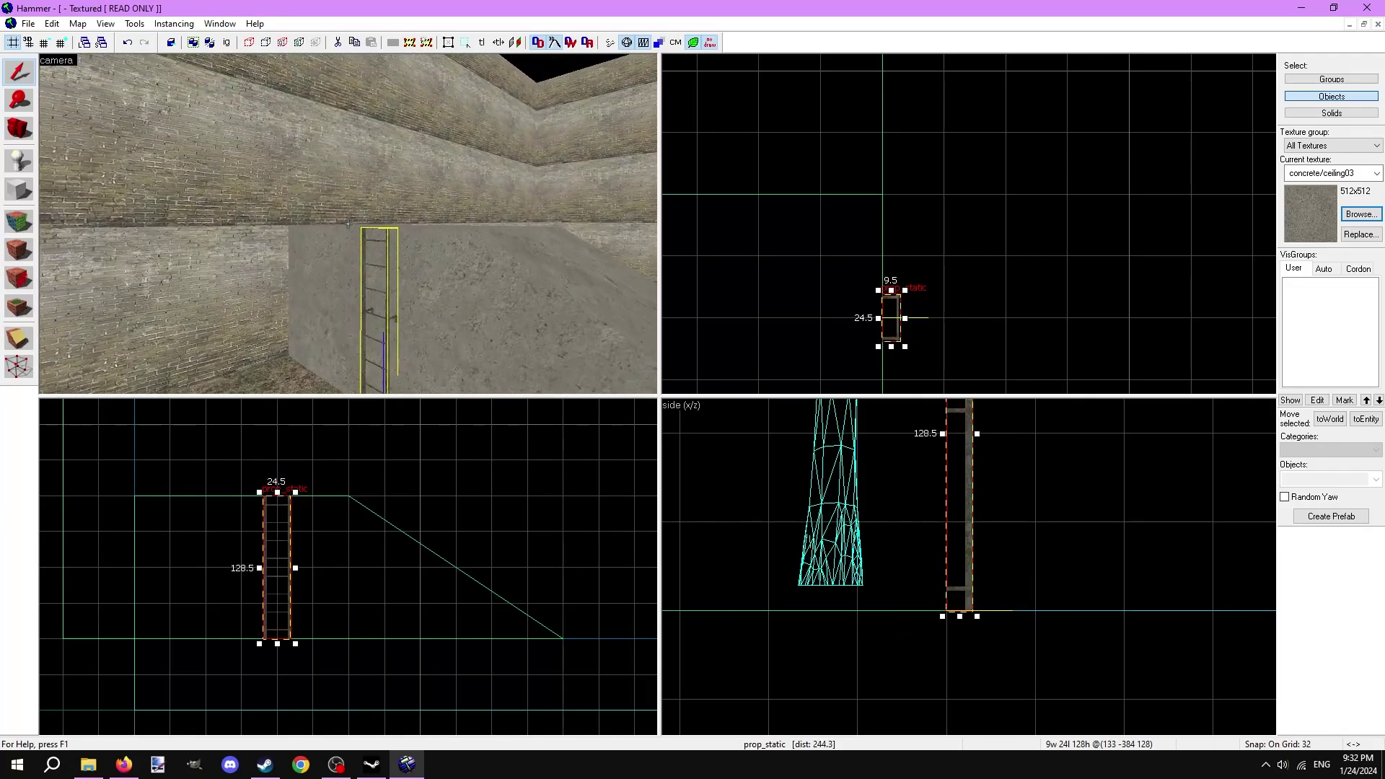
{"action": "key", "text": "Down"}
{"action": "key", "text": "a"}
{"action": "key", "text": "w"}
{"action": "left_click", "coordinate": [17, 189]}
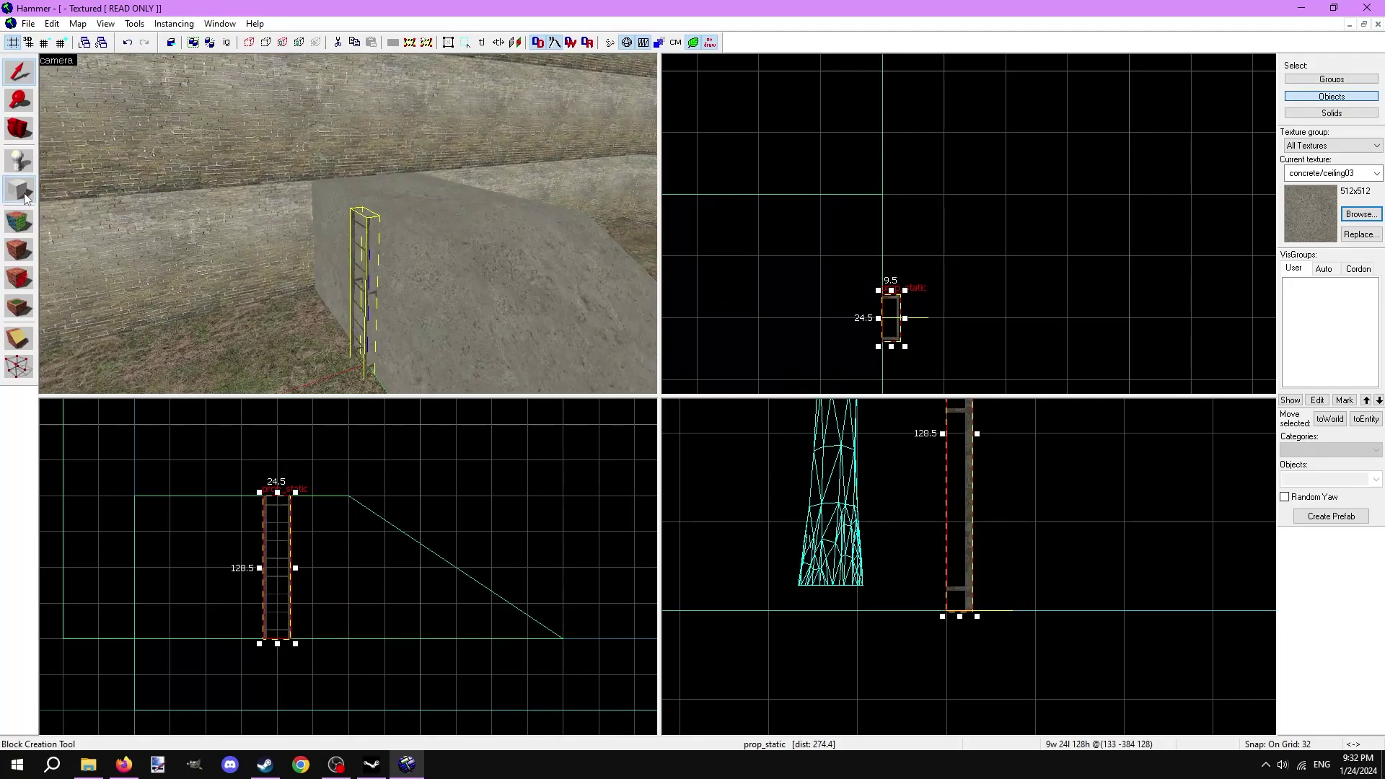
{"action": "left_click", "coordinate": [1360, 214]}
{"action": "type", "text": "invisible"}
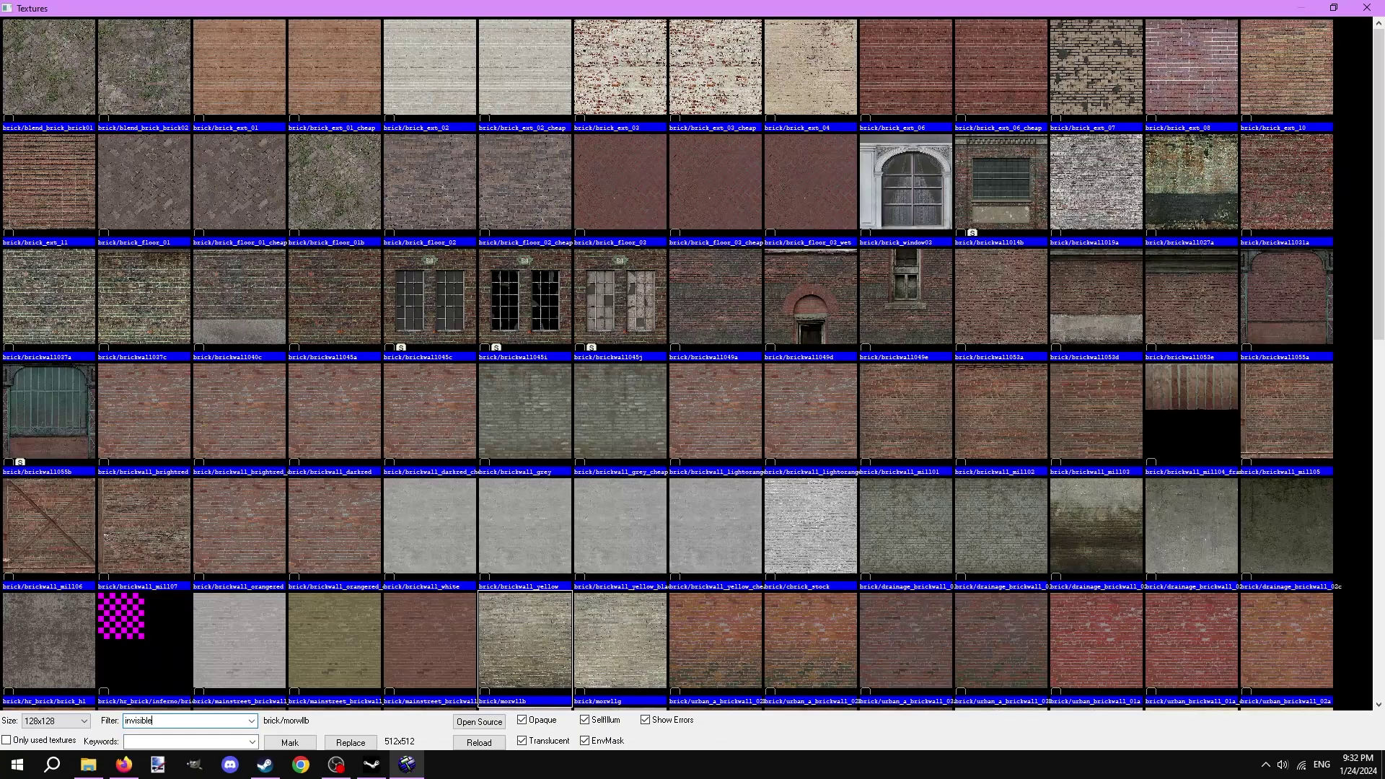
{"action": "key", "text": "Return"}
{"action": "scroll", "coordinate": [894, 227], "scroll_direction": "up", "scroll_amount": 2}
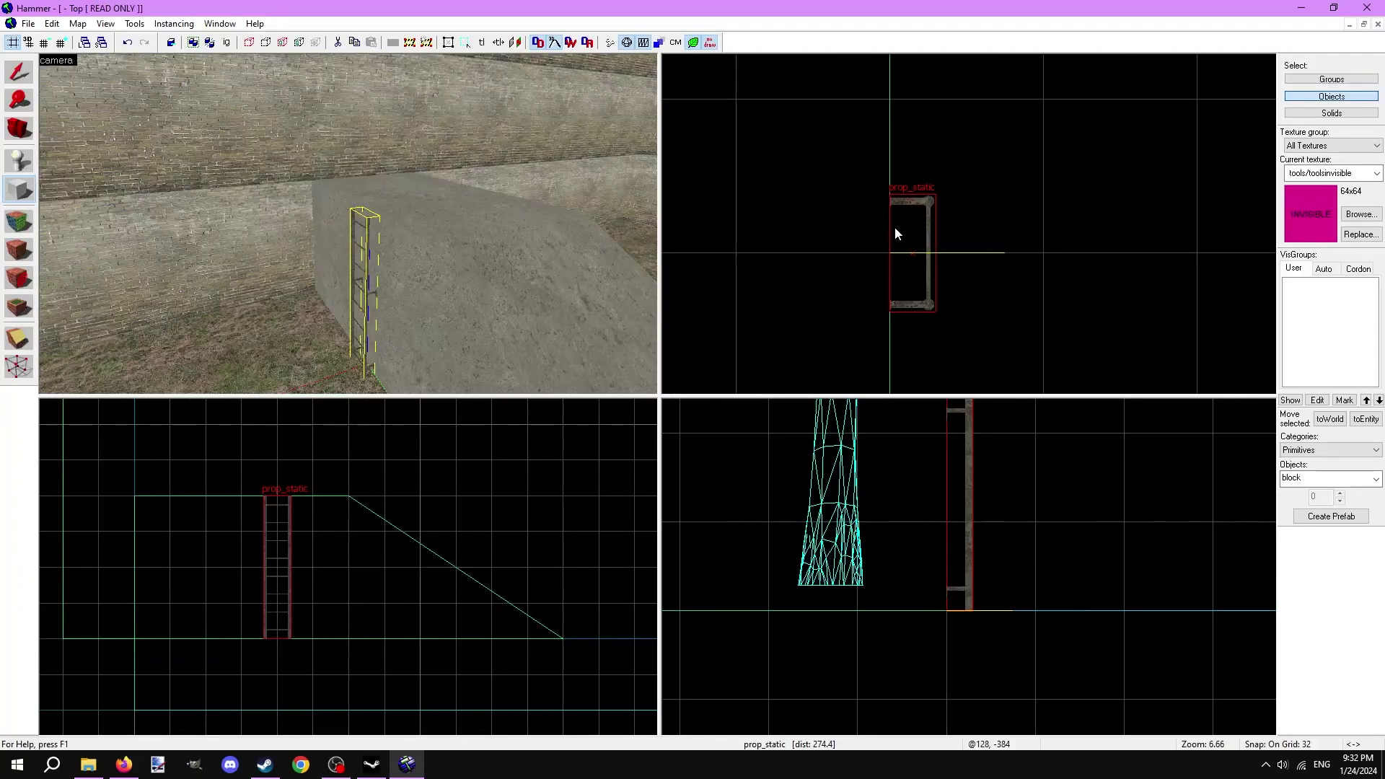
{"action": "key", "text": "bracketleft"}
{"action": "left_click_drag", "start_coordinate": [895, 226], "coordinate": [933, 306]}
{"action": "key", "text": "bracketleft"}
{"action": "key", "text": "bracketleft"}
{"action": "key", "text": "Return"}
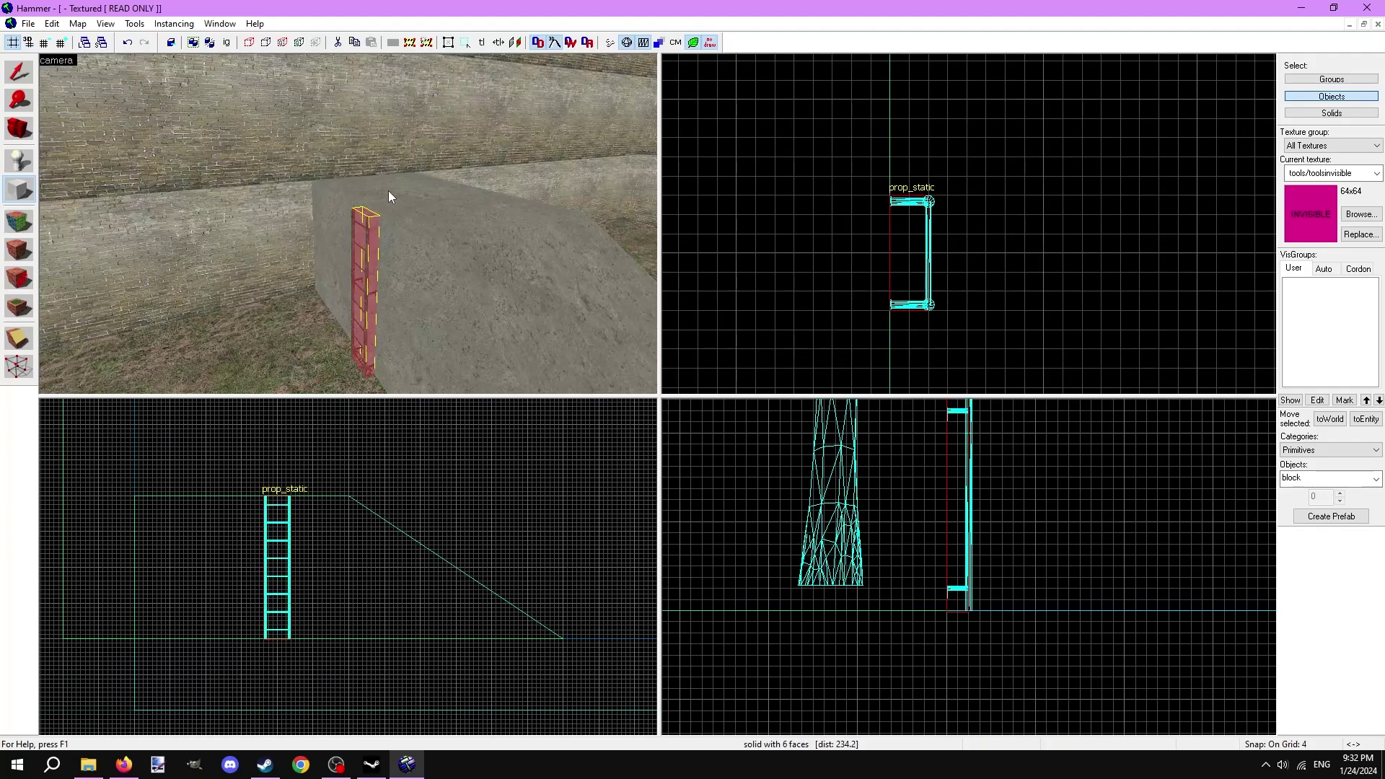
- Apply tools/toolsinvisibleladder to all six faces of the block
{"action": "key", "text": "ctrl+shift+e"}
{"action": "key", "text": "shift+a"}
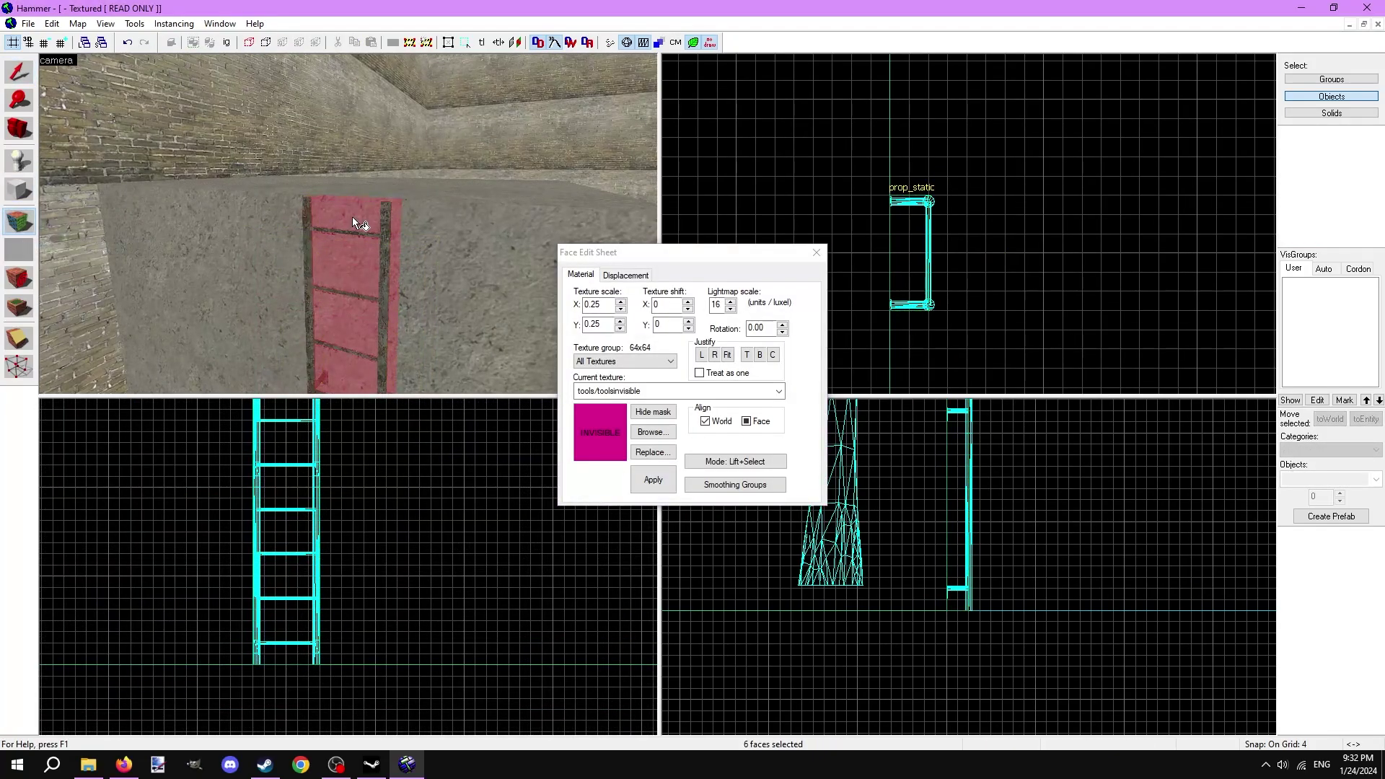
{"action": "left_click", "coordinate": [652, 432]}
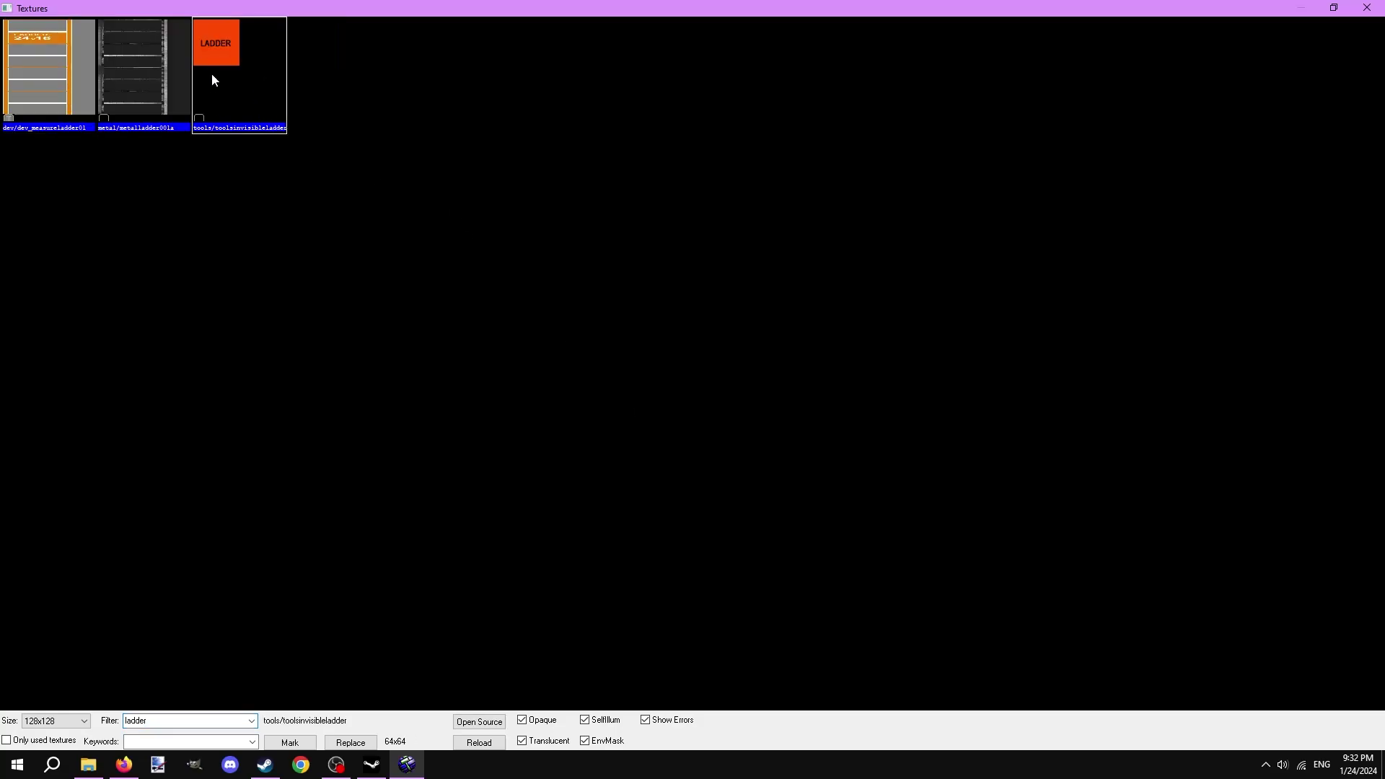
{"action": "double_click", "coordinate": [211, 72]}
{"action": "left_click", "coordinate": [818, 253]}
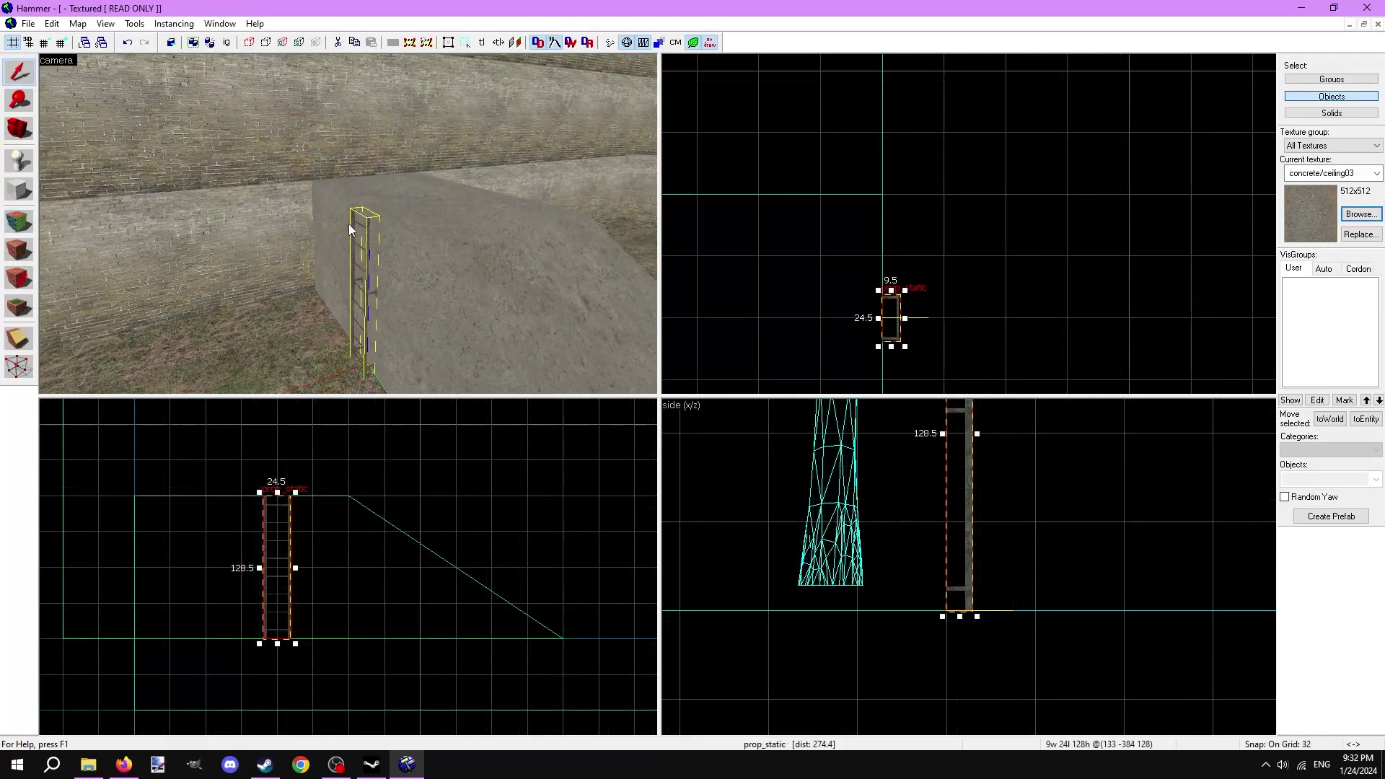
- Set the ladder prop's Collisions to Not Solid and apply
{"action": "double_click", "coordinate": [367, 253]}
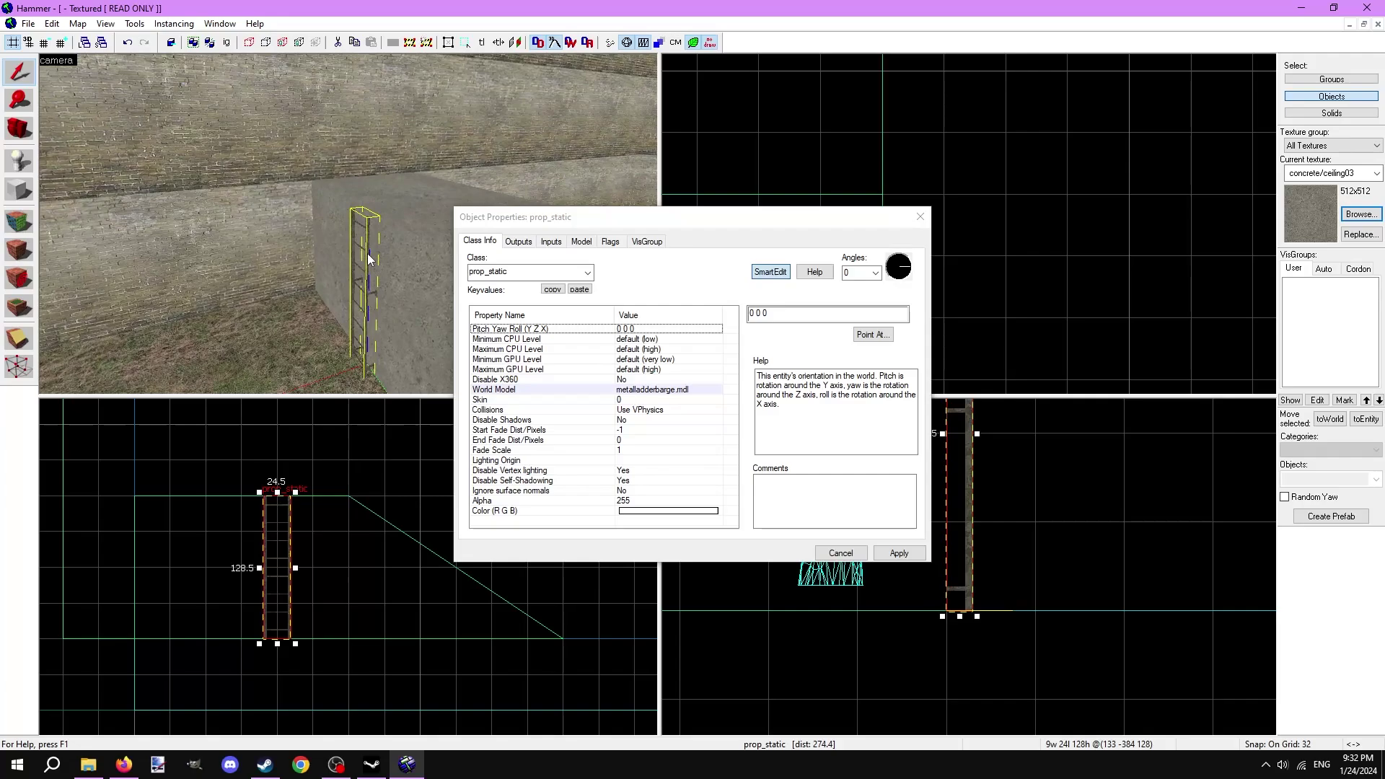
{"action": "left_click", "coordinate": [598, 412]}
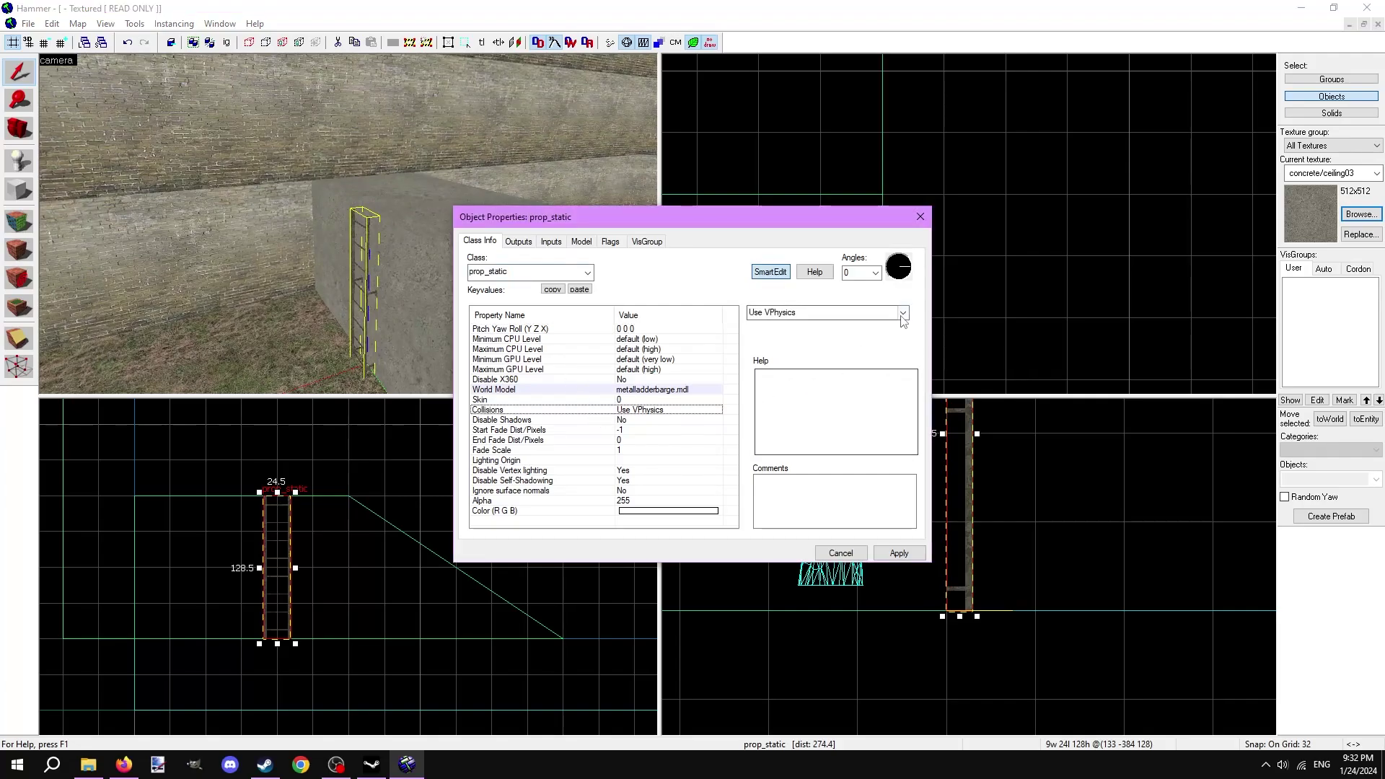
{"action": "left_click", "coordinate": [856, 313]}
{"action": "left_click", "coordinate": [898, 554]}
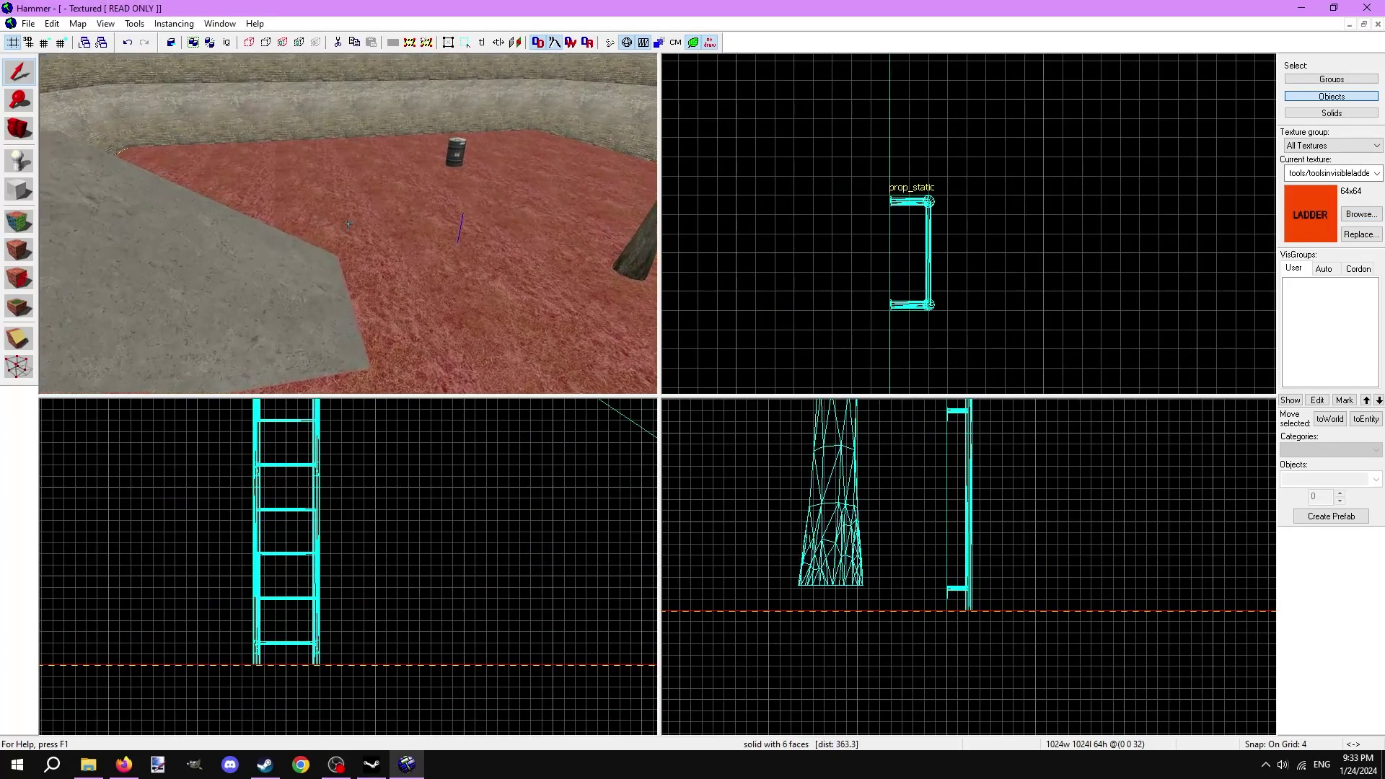
- Choose info_player_start as the entity type and place it on the open grass
{"action": "left_click_drag", "start_coordinate": [333, 222], "coordinate": [89, 166]}
{"action": "left_click", "coordinate": [17, 162]}
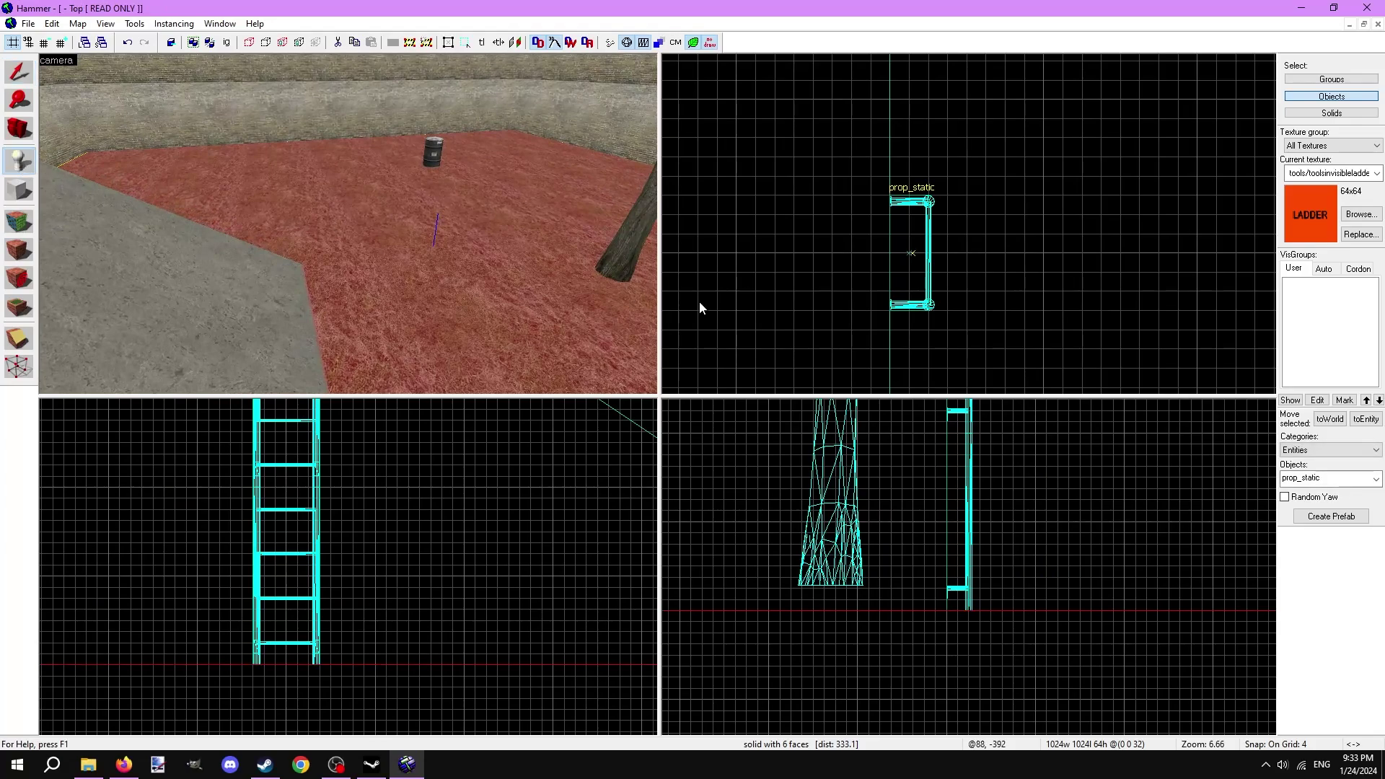
{"action": "left_click", "coordinate": [1320, 477]}
{"action": "type", "text": "info_pl"}
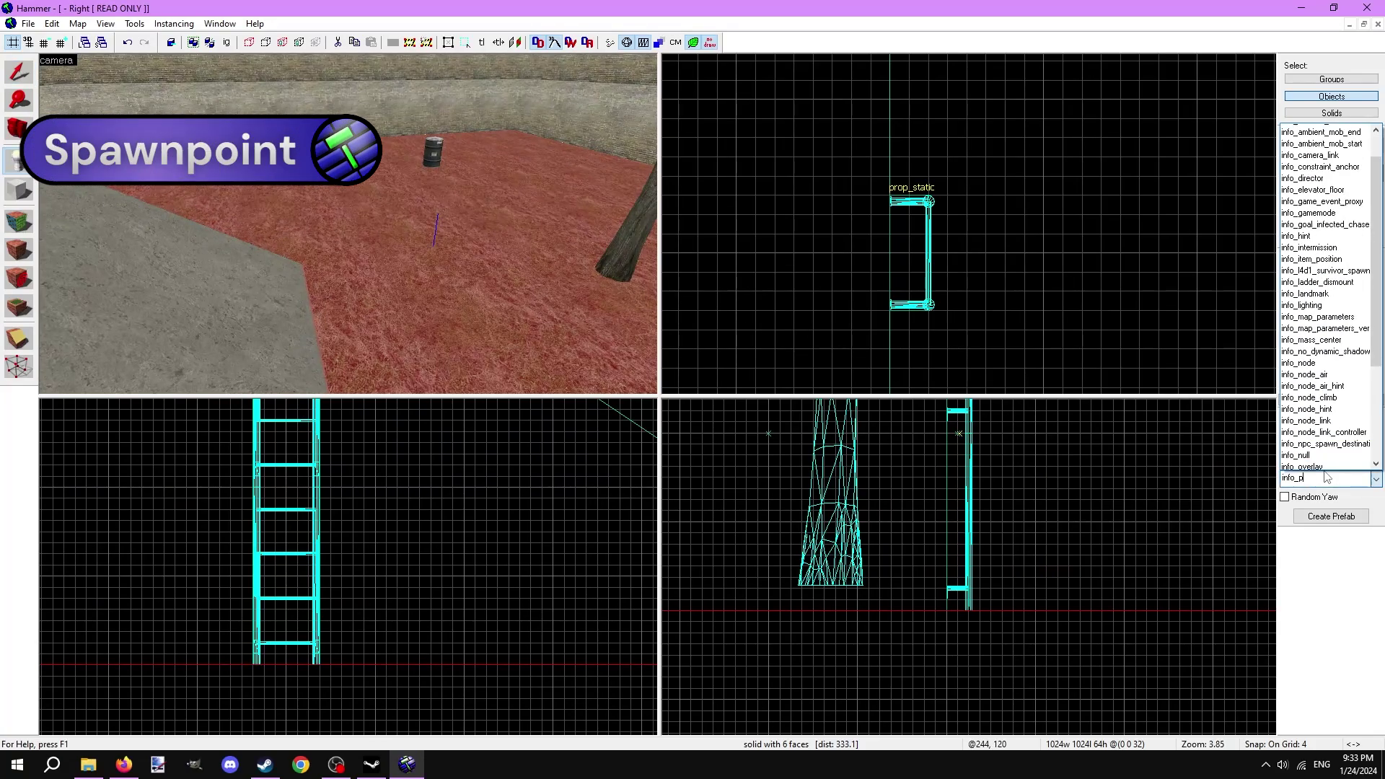
{"action": "type", "text": "ayer"}
{"action": "left_click", "coordinate": [1312, 129]}
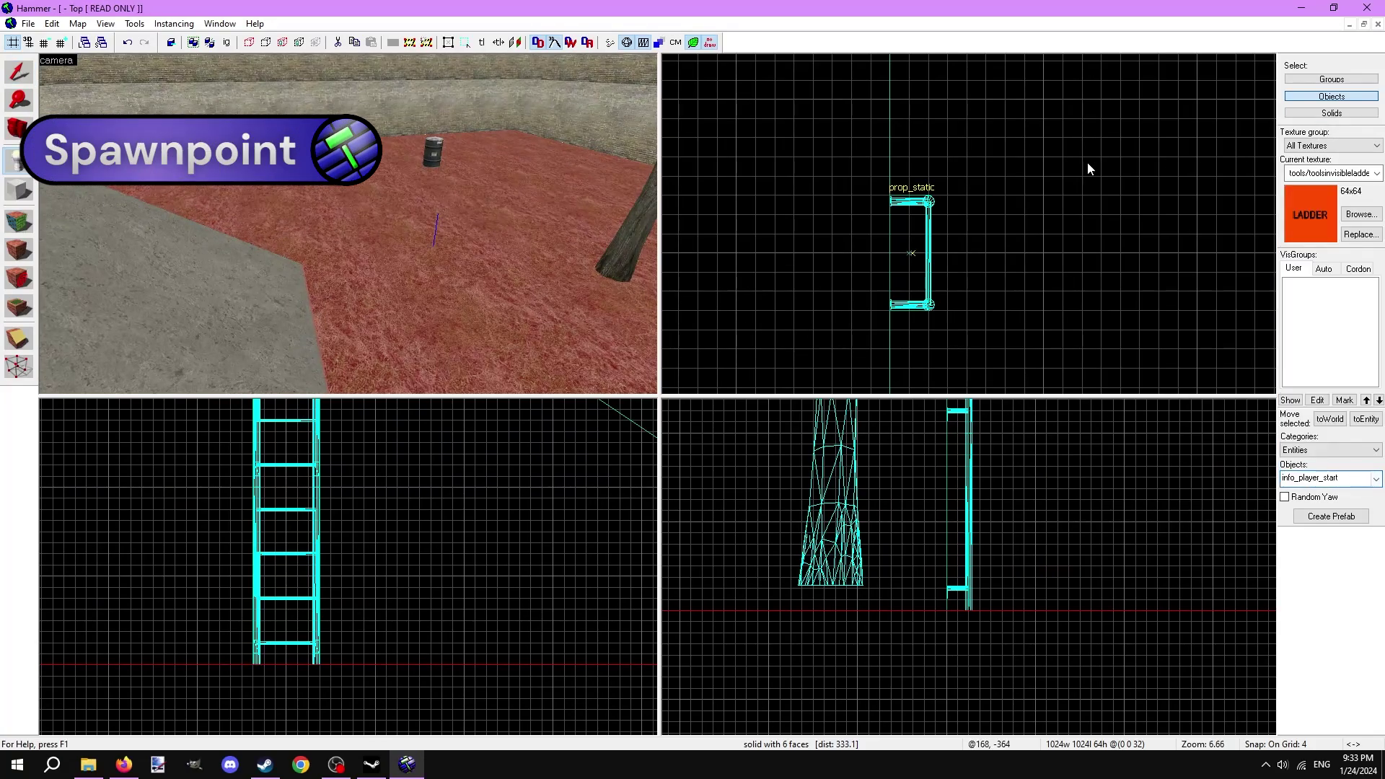
{"action": "left_click", "coordinate": [418, 206]}
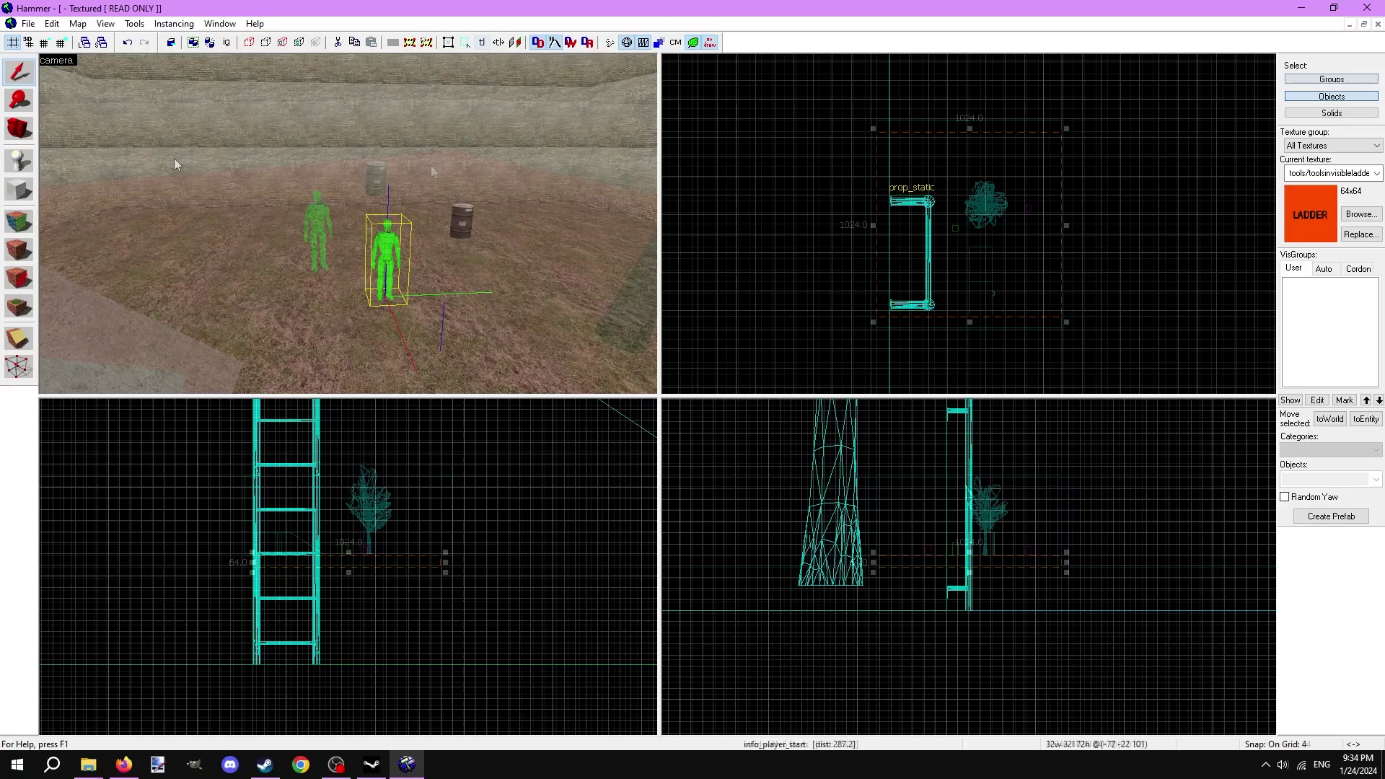
- Save the map as beginner and compile it from the F9 Run Map dialog
{"action": "key", "text": "ctrl+s"}
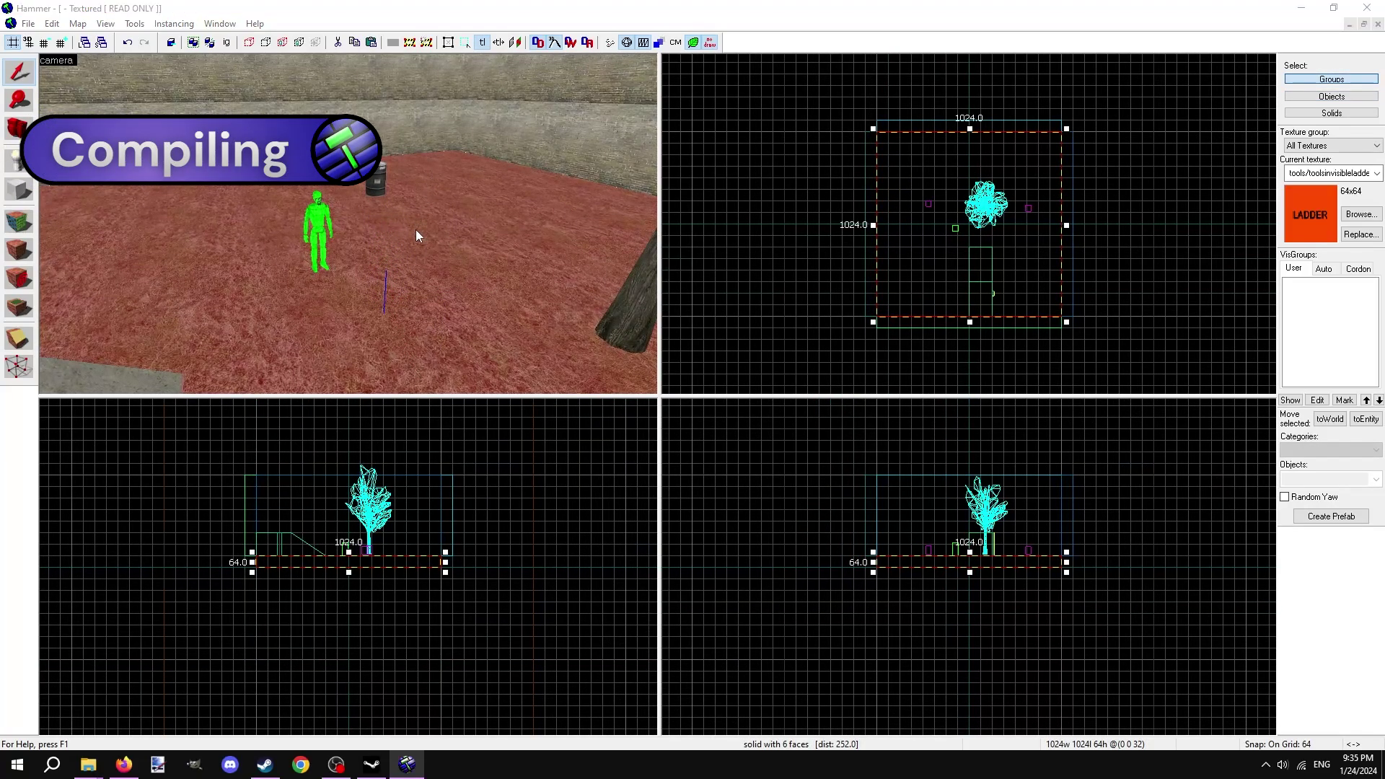
{"action": "type", "text": "beginner"}
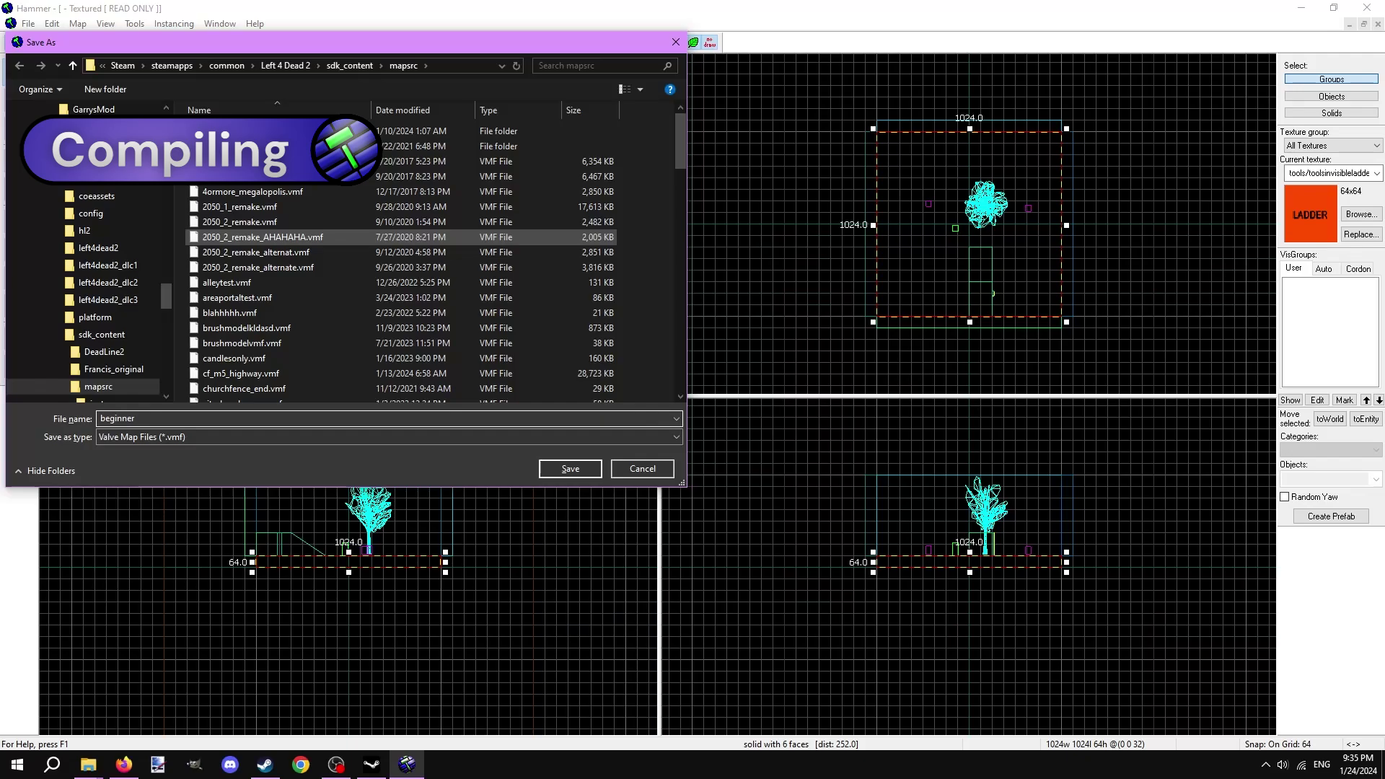
{"action": "key", "text": "Return"}
{"action": "key", "text": "F9"}
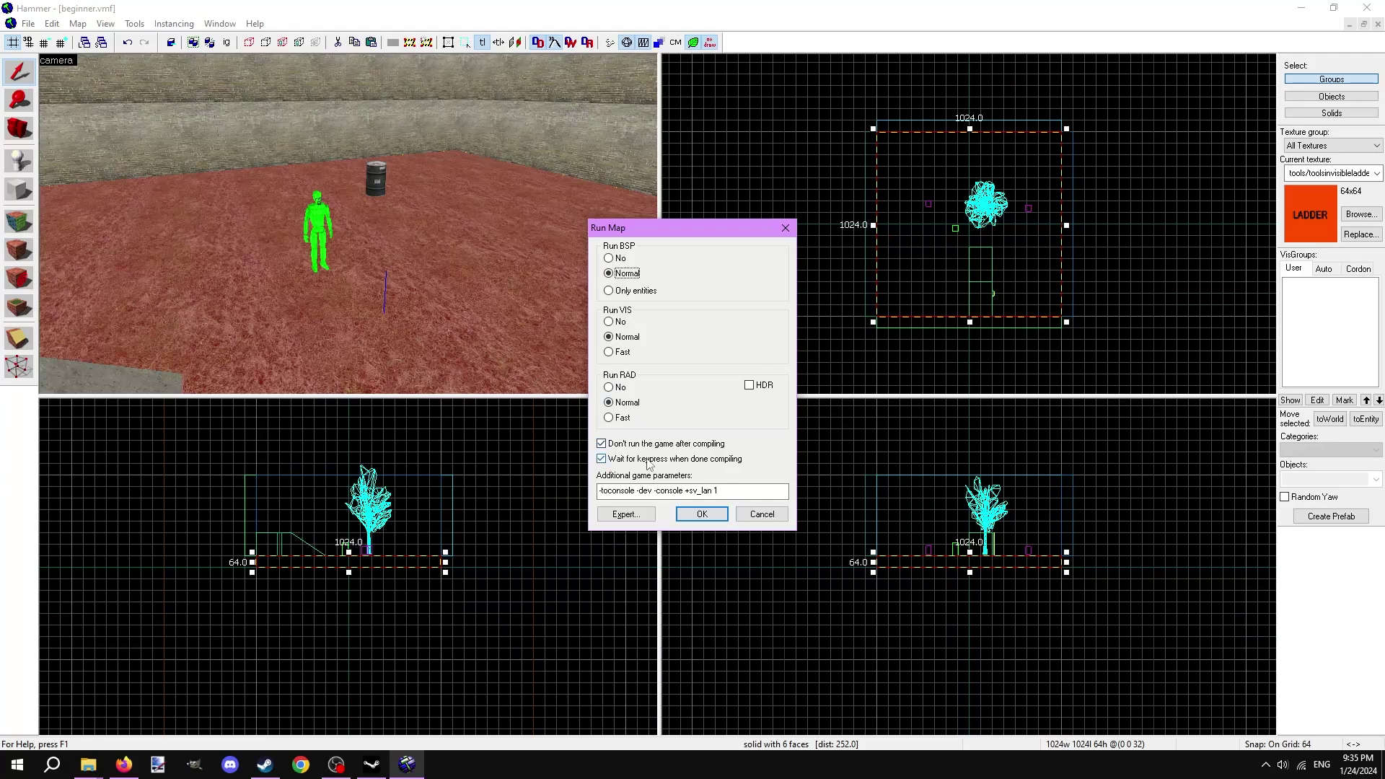
{"action": "left_click", "coordinate": [701, 515]}
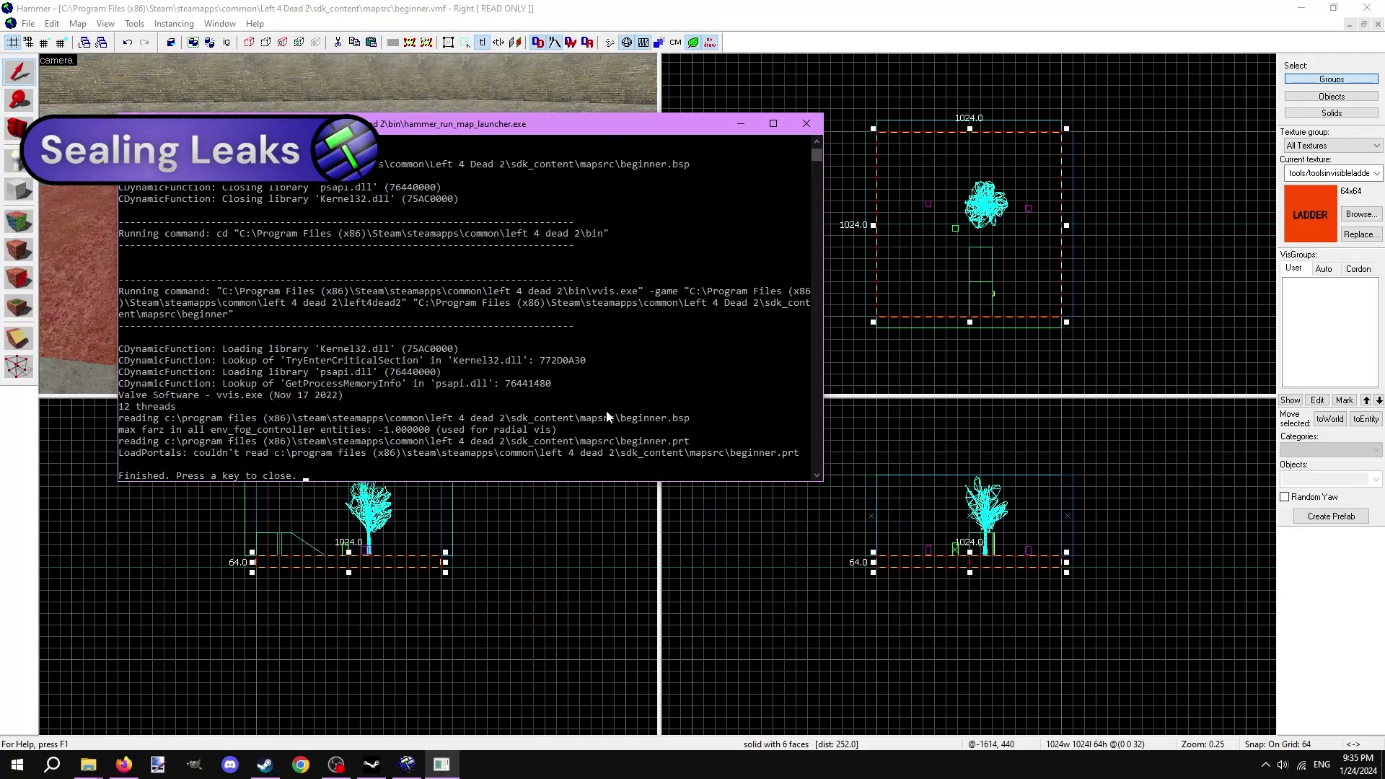
{"action": "scroll", "coordinate": [609, 417], "scroll_direction": "up", "scroll_amount": 2}
{"action": "scroll", "coordinate": [601, 411], "scroll_direction": "up", "scroll_amount": 2}
{"action": "scroll", "coordinate": [578, 410], "scroll_direction": "up", "scroll_amount": 2}
{"action": "scroll", "coordinate": [557, 415], "scroll_direction": "up", "scroll_amount": 2}
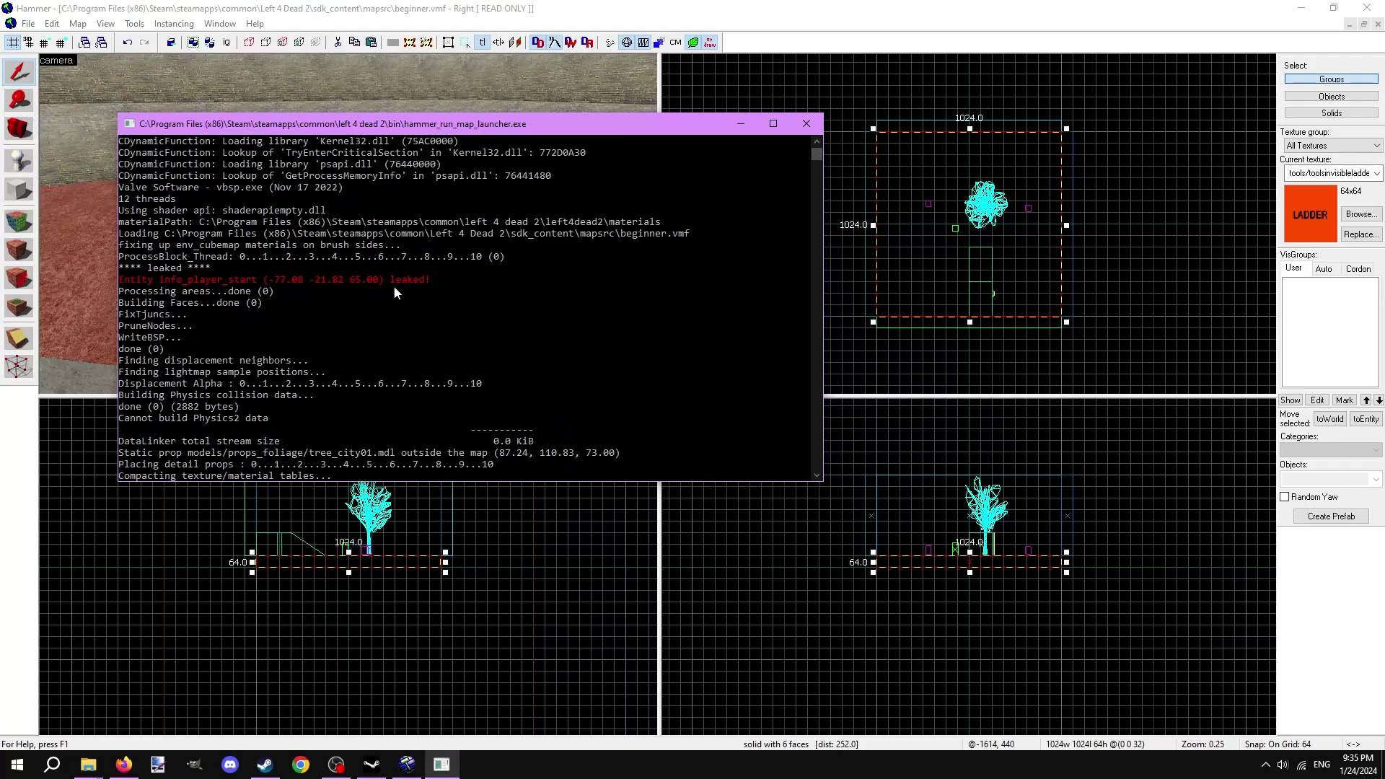
- Copy the leak coordinates from the red leaked line, then close the compile log
{"action": "left_click_drag", "start_coordinate": [445, 280], "coordinate": [121, 284]}
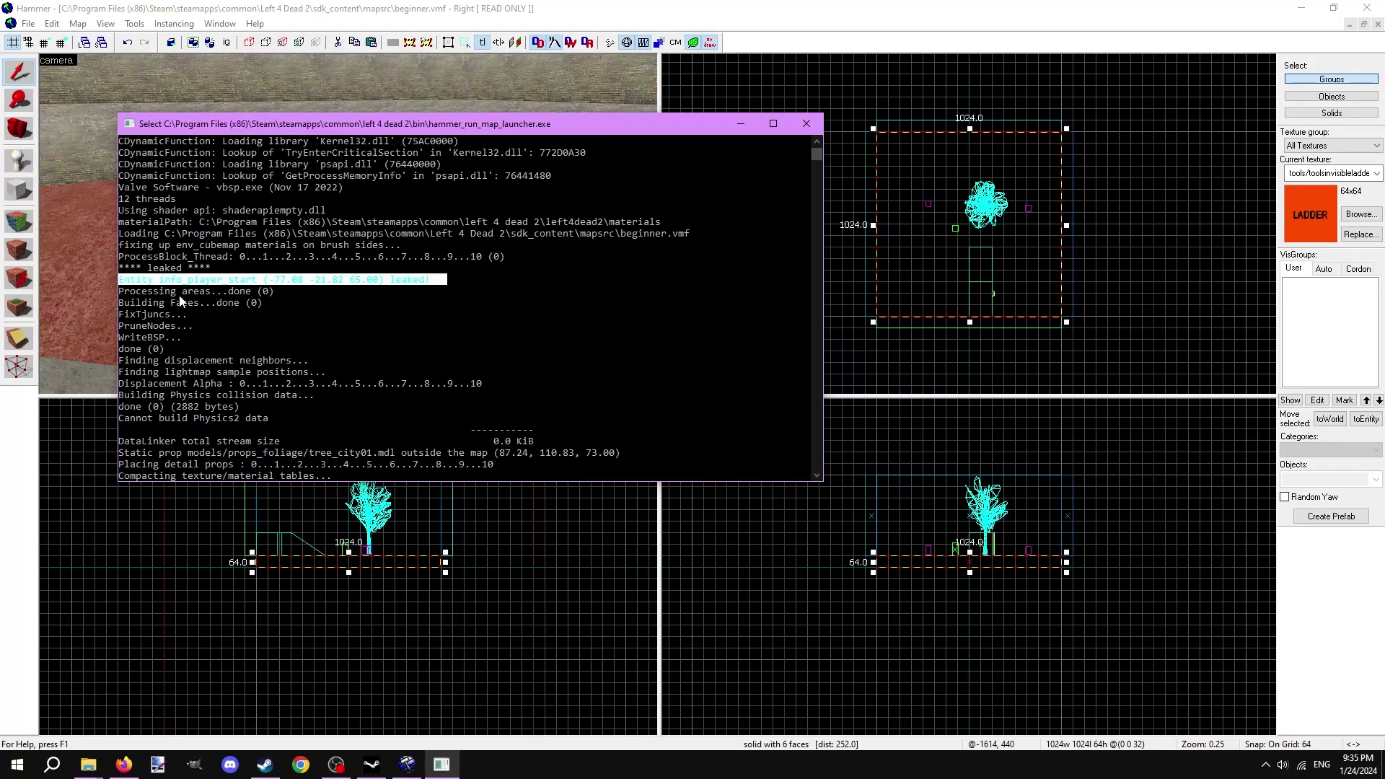
{"action": "left_click", "coordinate": [243, 313]}
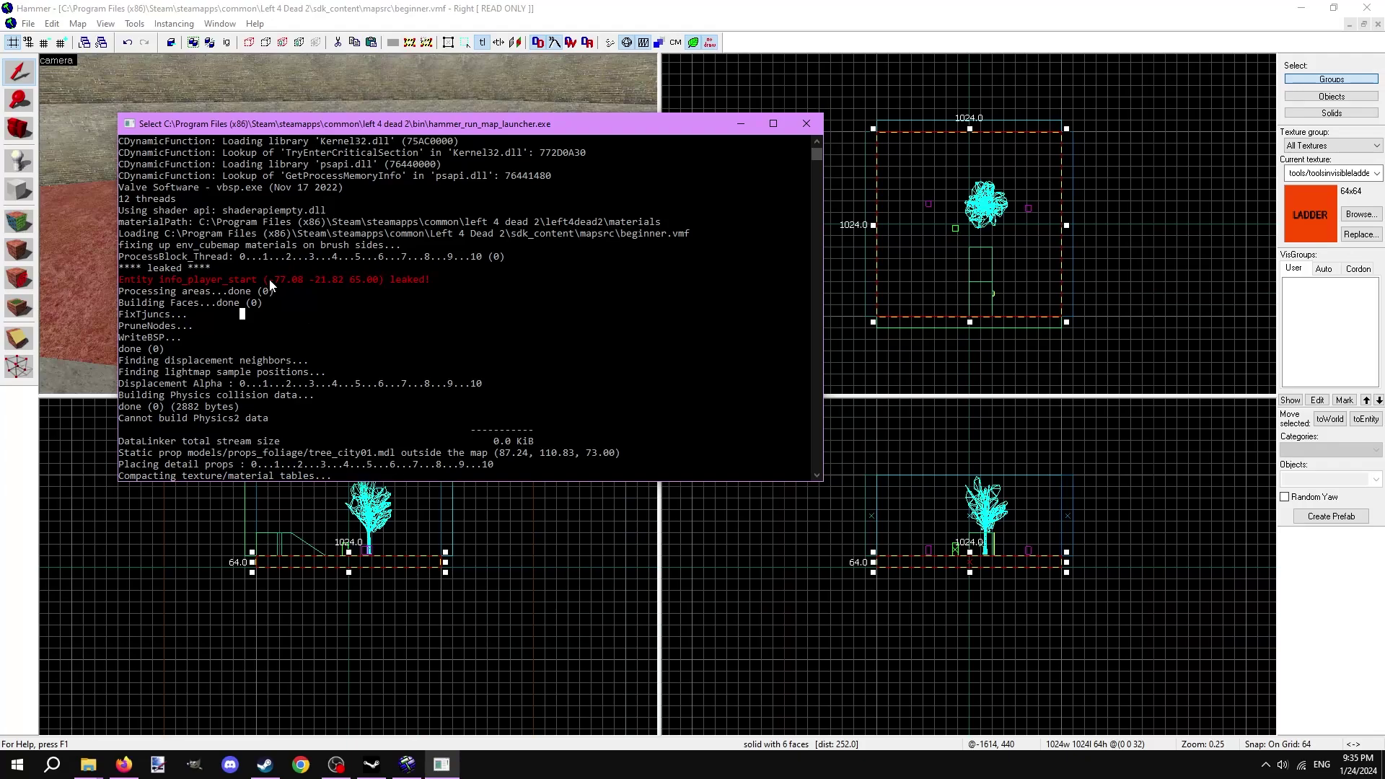
{"action": "right_click", "coordinate": [378, 290]}
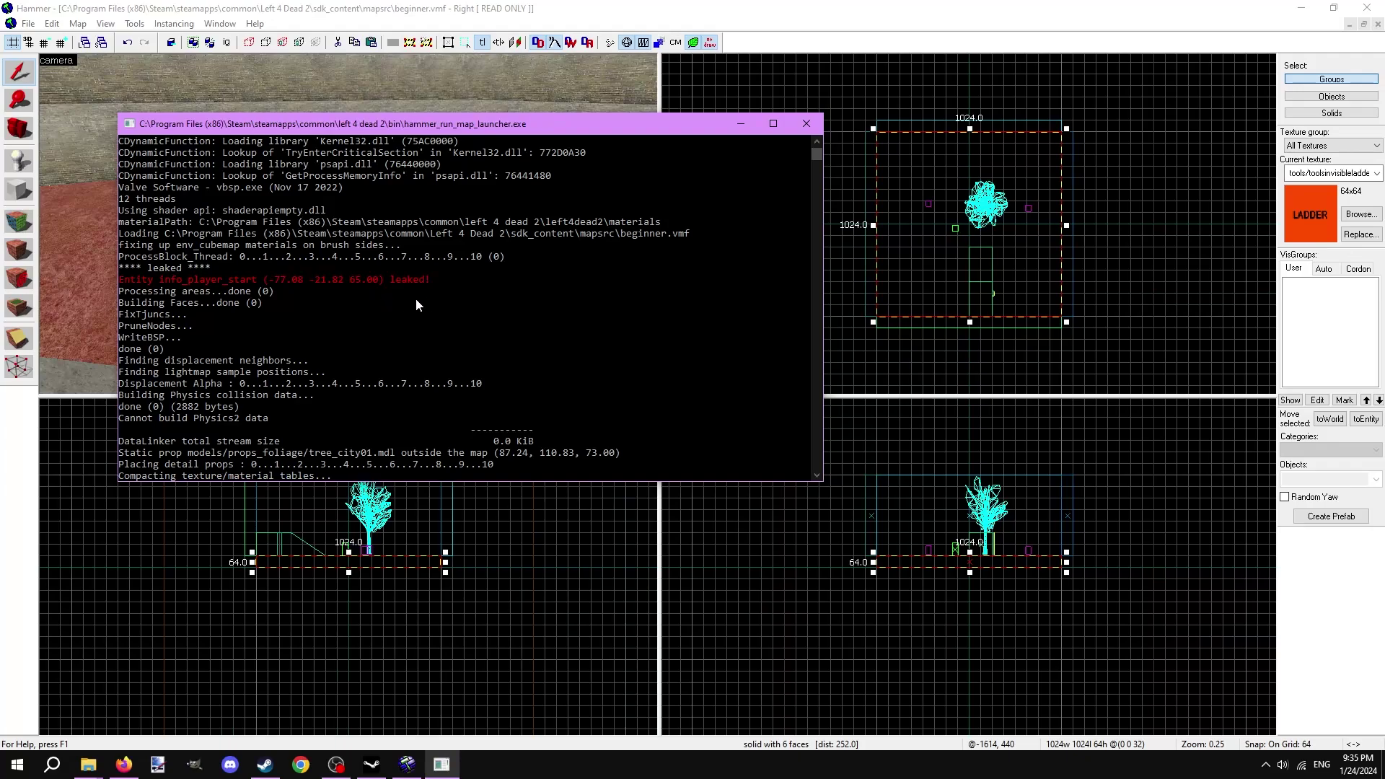
{"action": "left_click", "coordinate": [806, 124]}
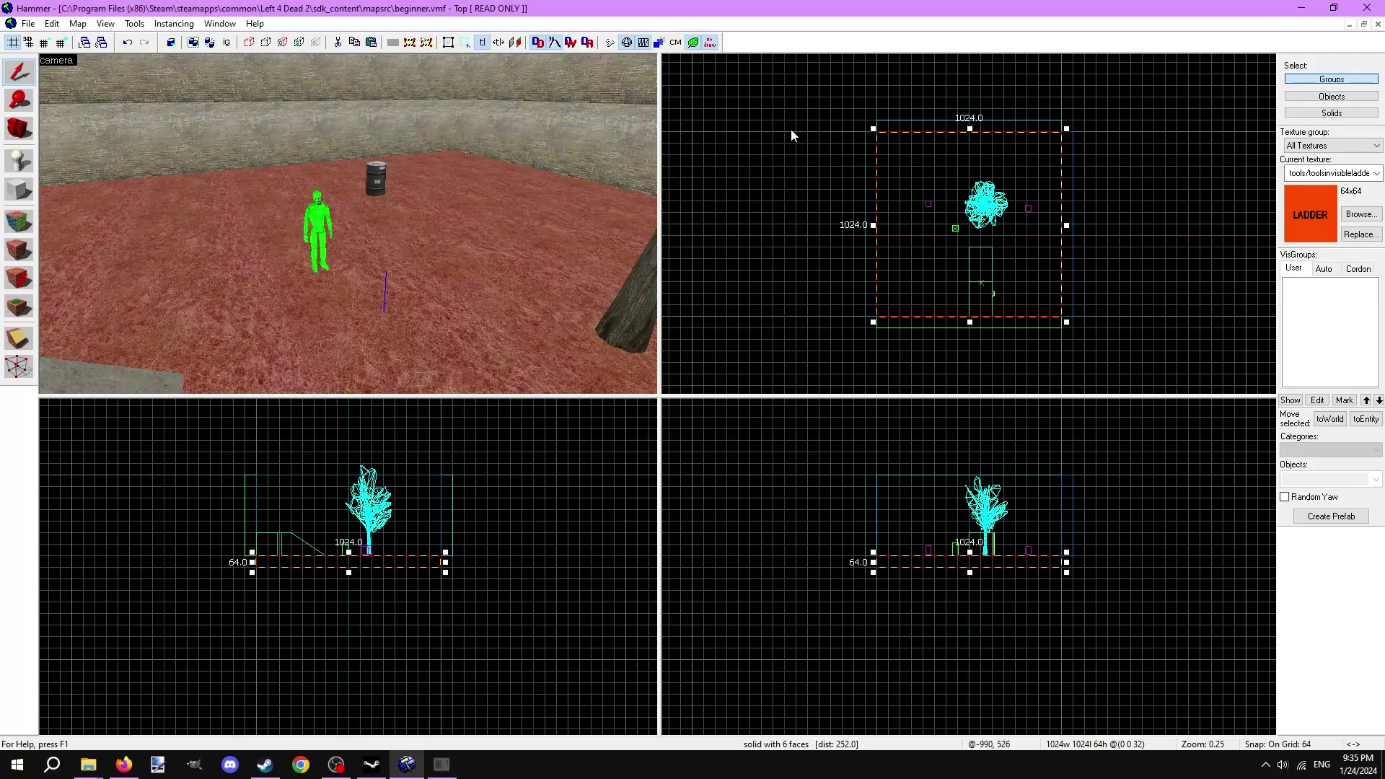
- Jump the views to the copied leak coordinates and select the player start
{"action": "left_click", "coordinate": [104, 23]}
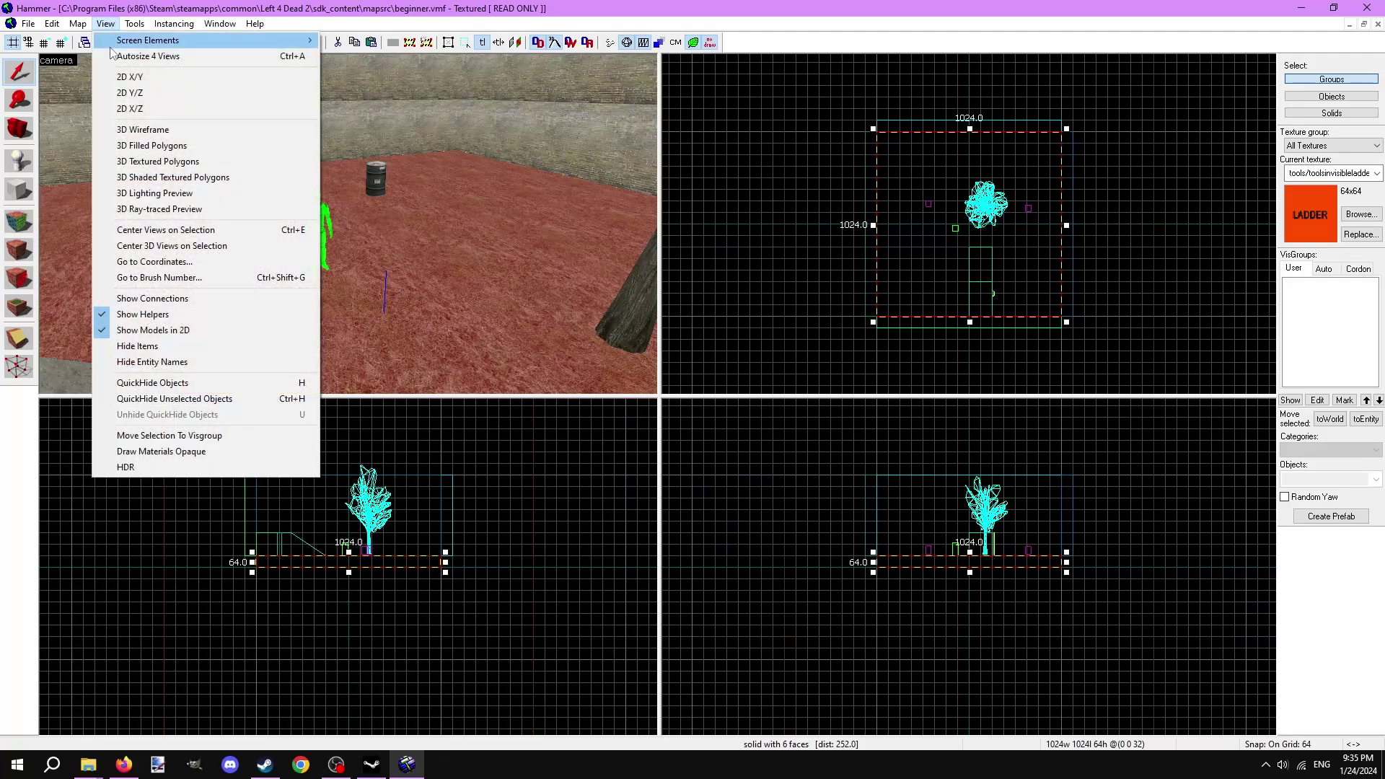
{"action": "left_click", "coordinate": [146, 264]}
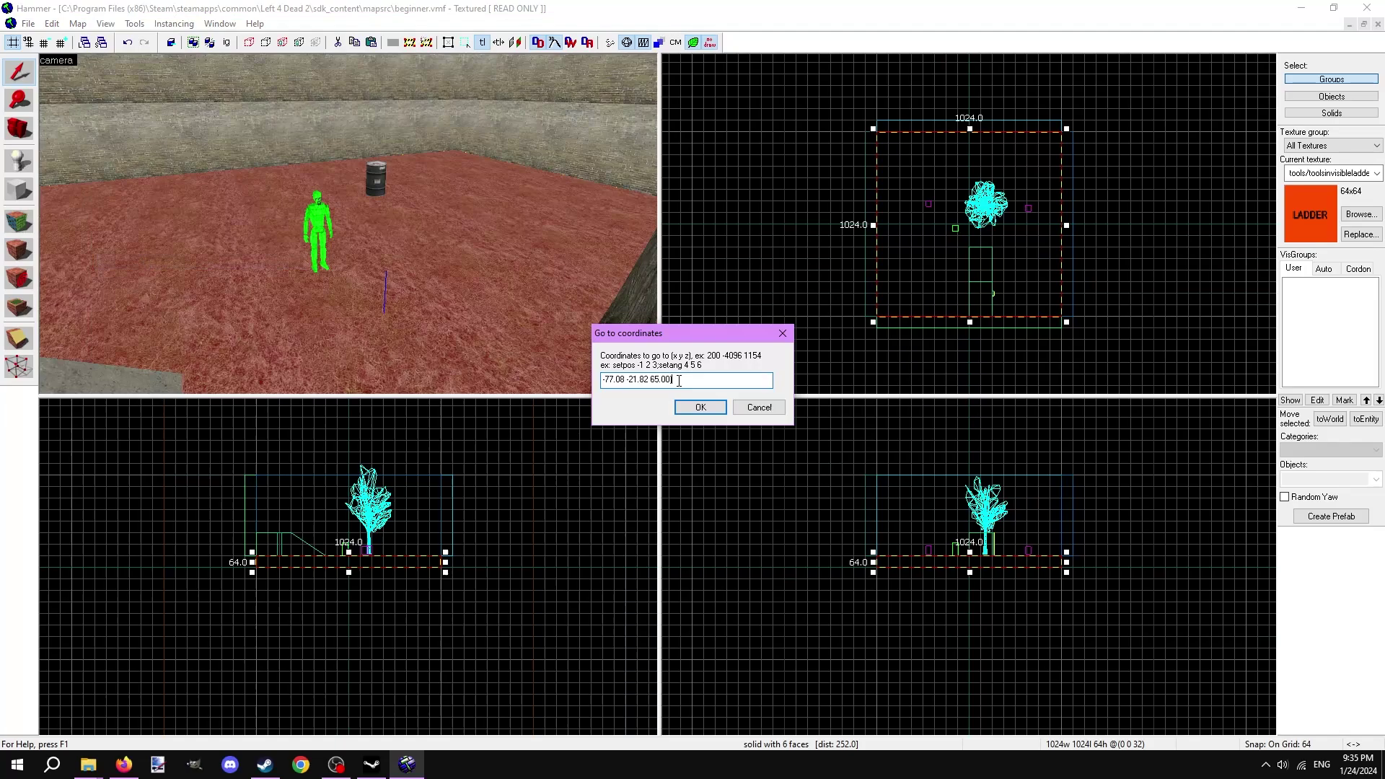
{"action": "left_click", "coordinate": [698, 407]}
{"action": "left_click_drag", "start_coordinate": [445, 315], "coordinate": [350, 227]}
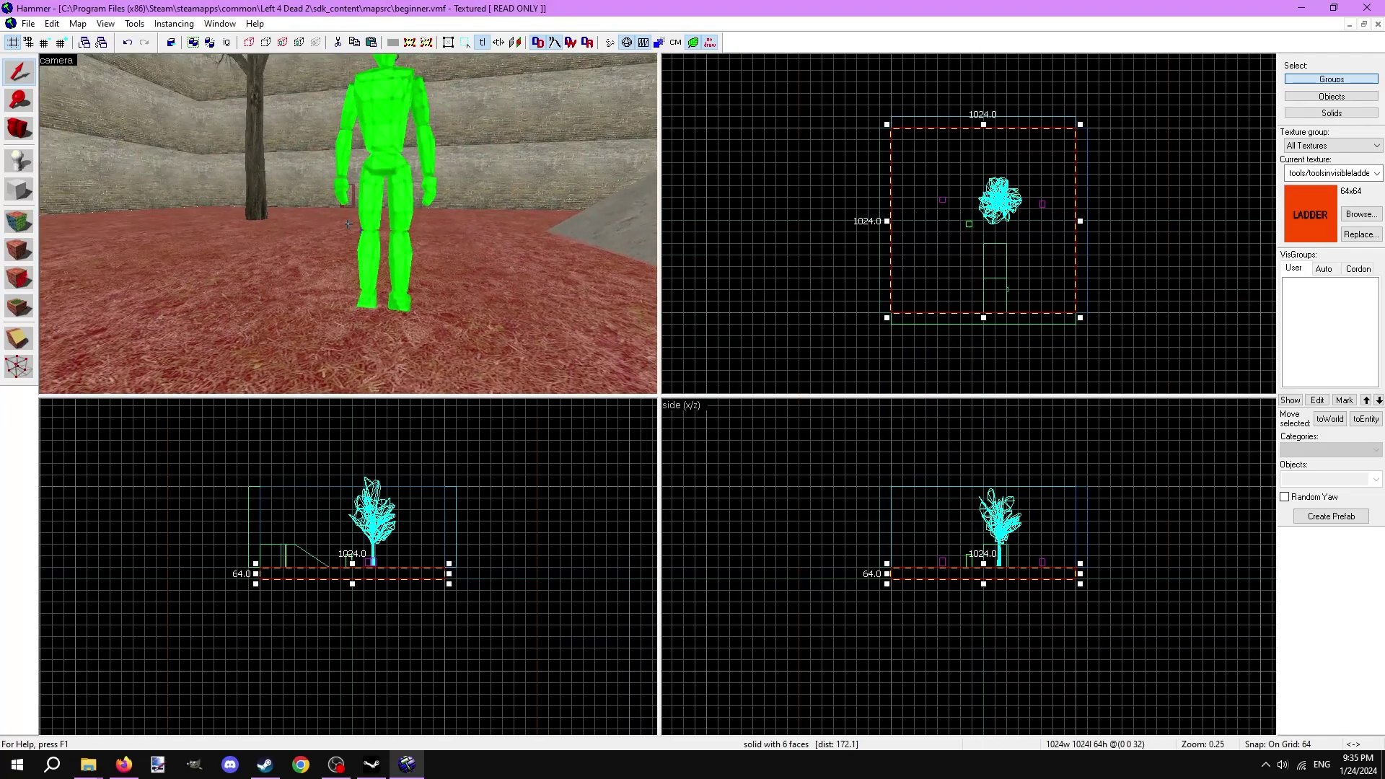
{"action": "left_click", "coordinate": [334, 226]}
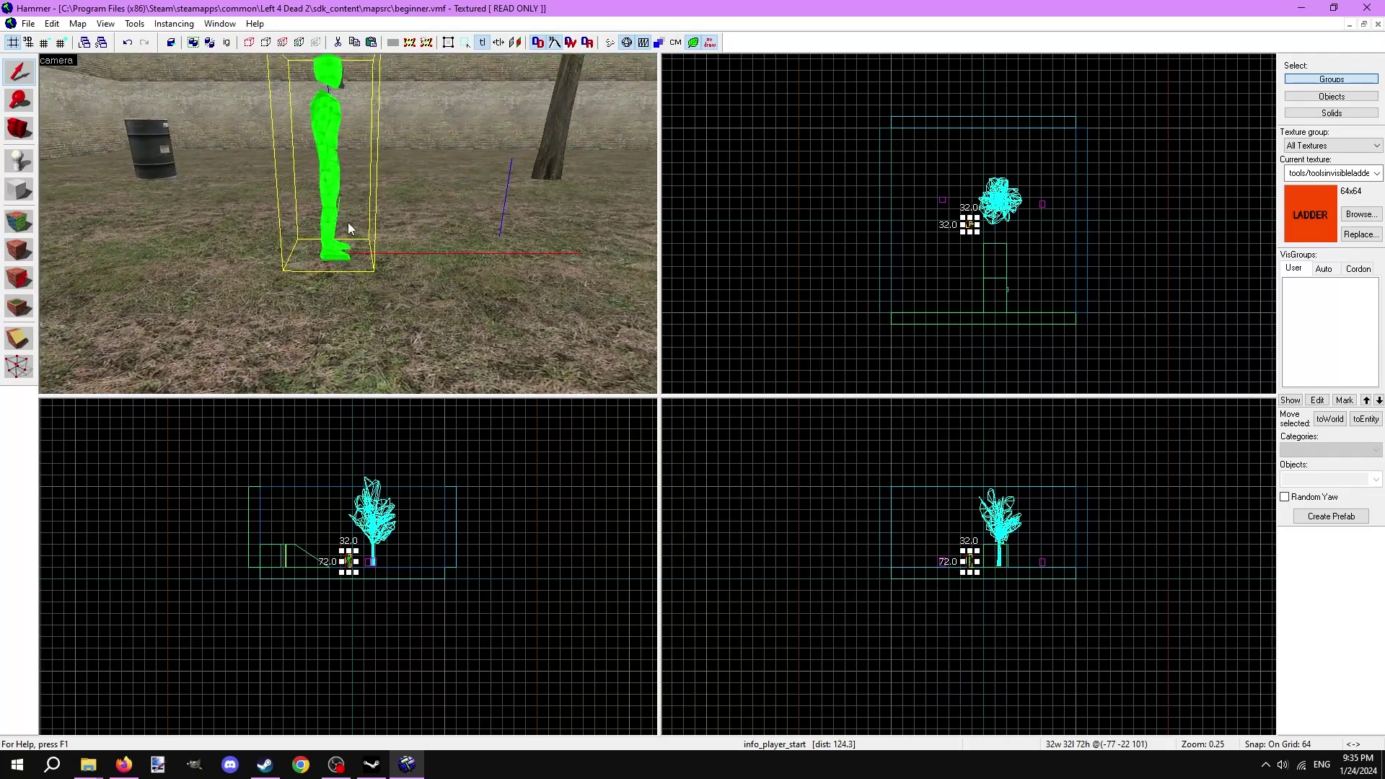
{"action": "left_click_drag", "start_coordinate": [350, 225], "coordinate": [298, 210]}
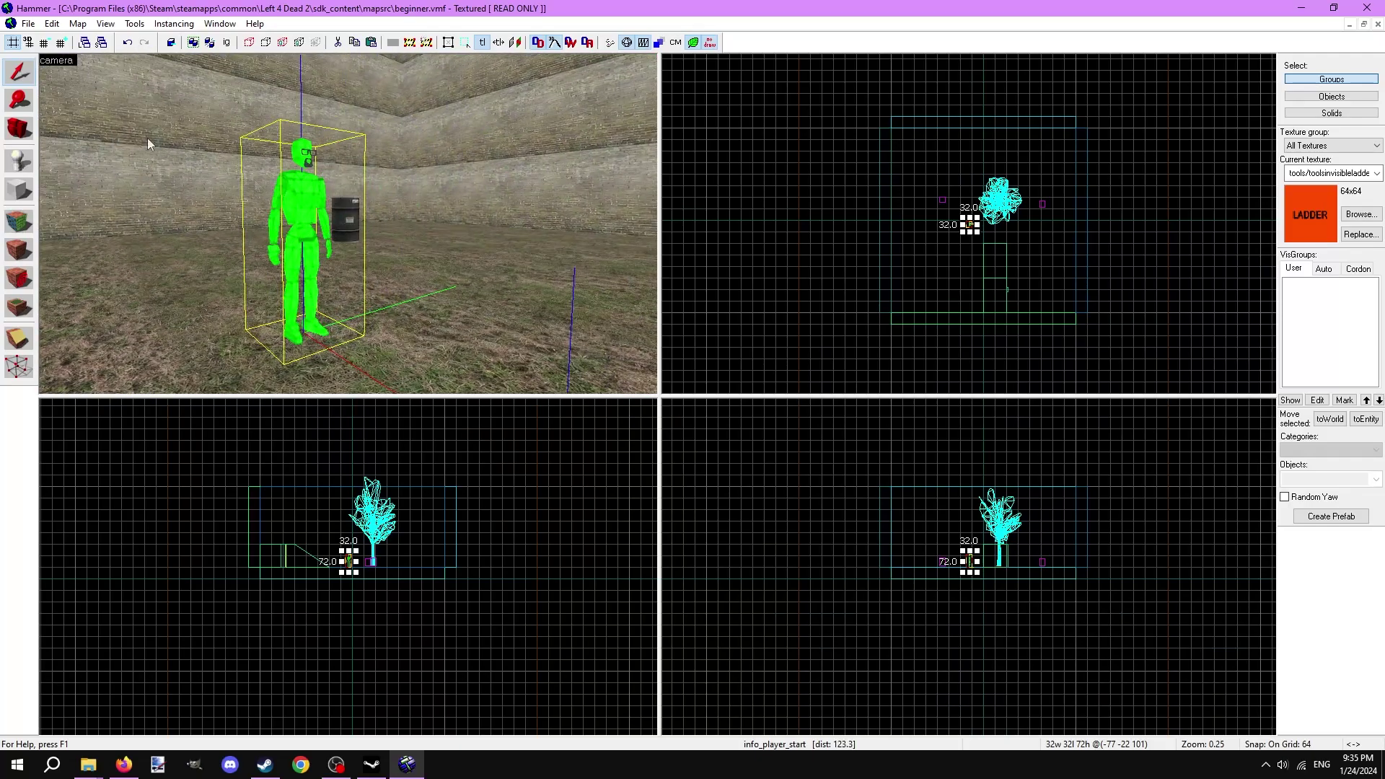
- Load the default leak pointfile to show the red leak trail, then deselect the player start
{"action": "left_click", "coordinate": [78, 23]}
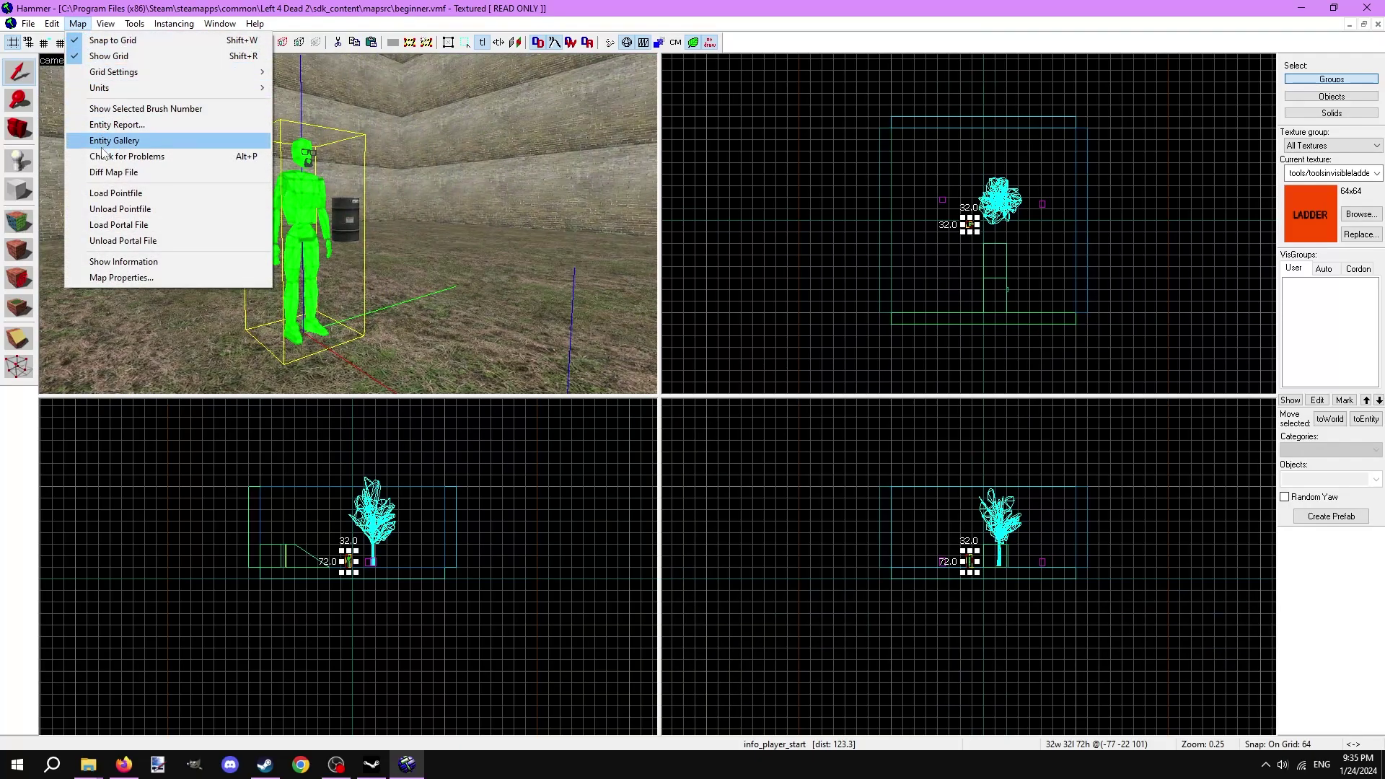
{"action": "left_click", "coordinate": [108, 194]}
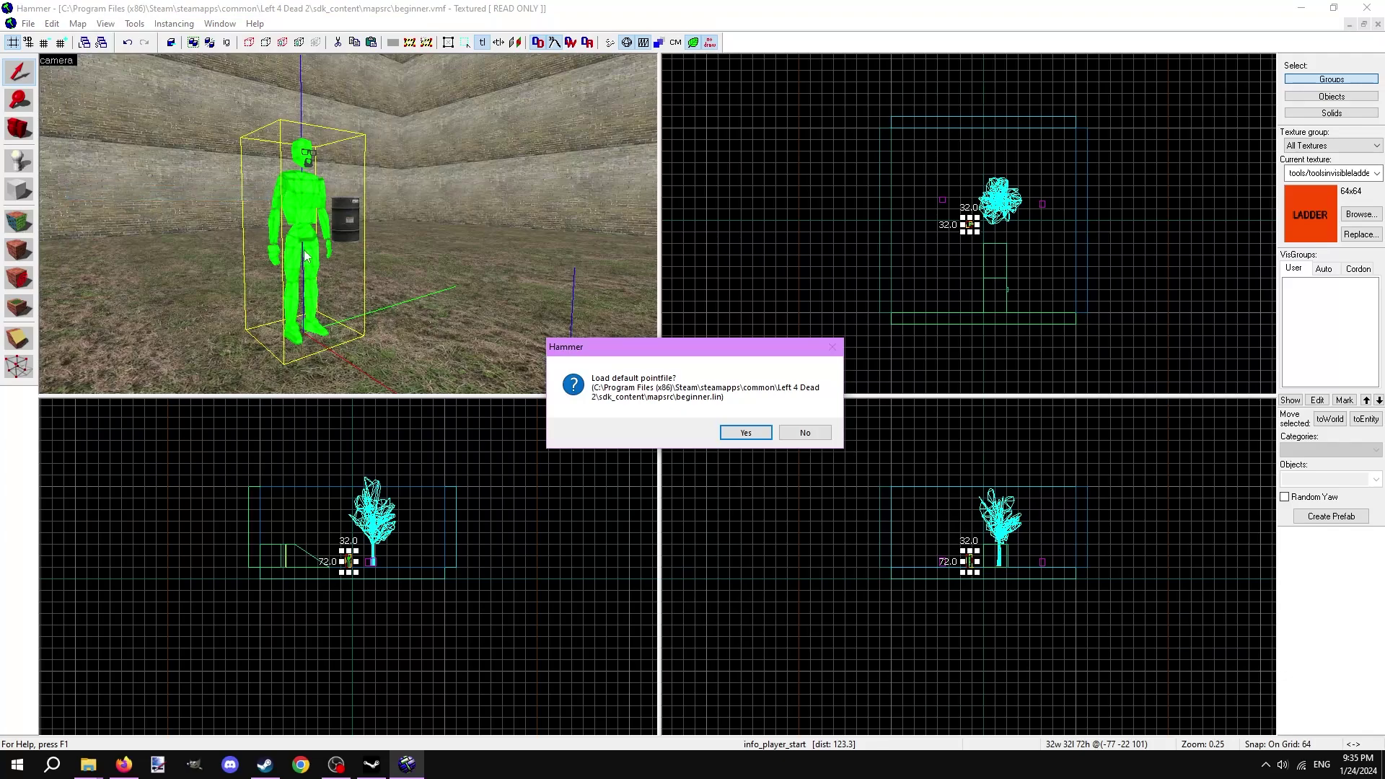
{"action": "left_click", "coordinate": [747, 433]}
{"action": "scroll", "coordinate": [429, 274], "scroll_direction": "down", "scroll_amount": 5}
{"action": "key", "text": "z"}
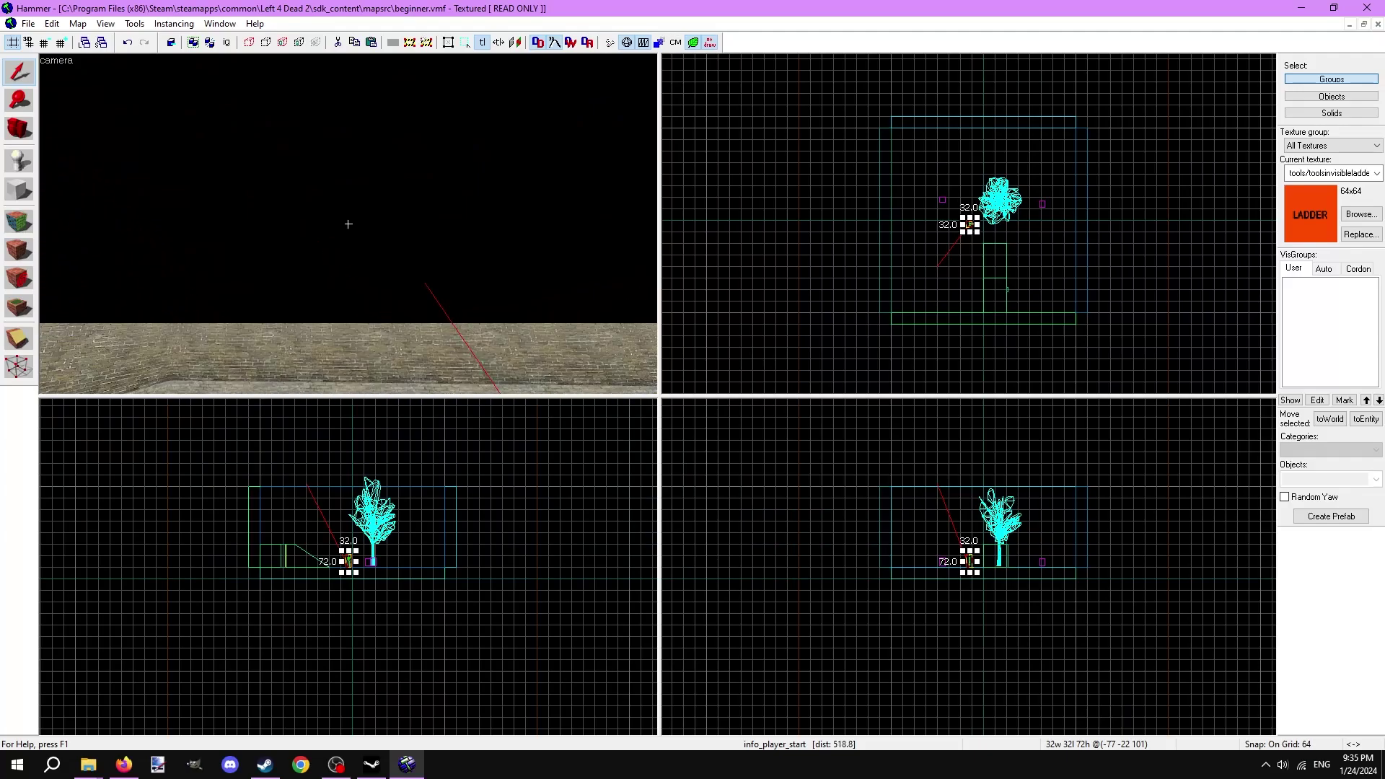
{"action": "left_click", "coordinate": [348, 224]}
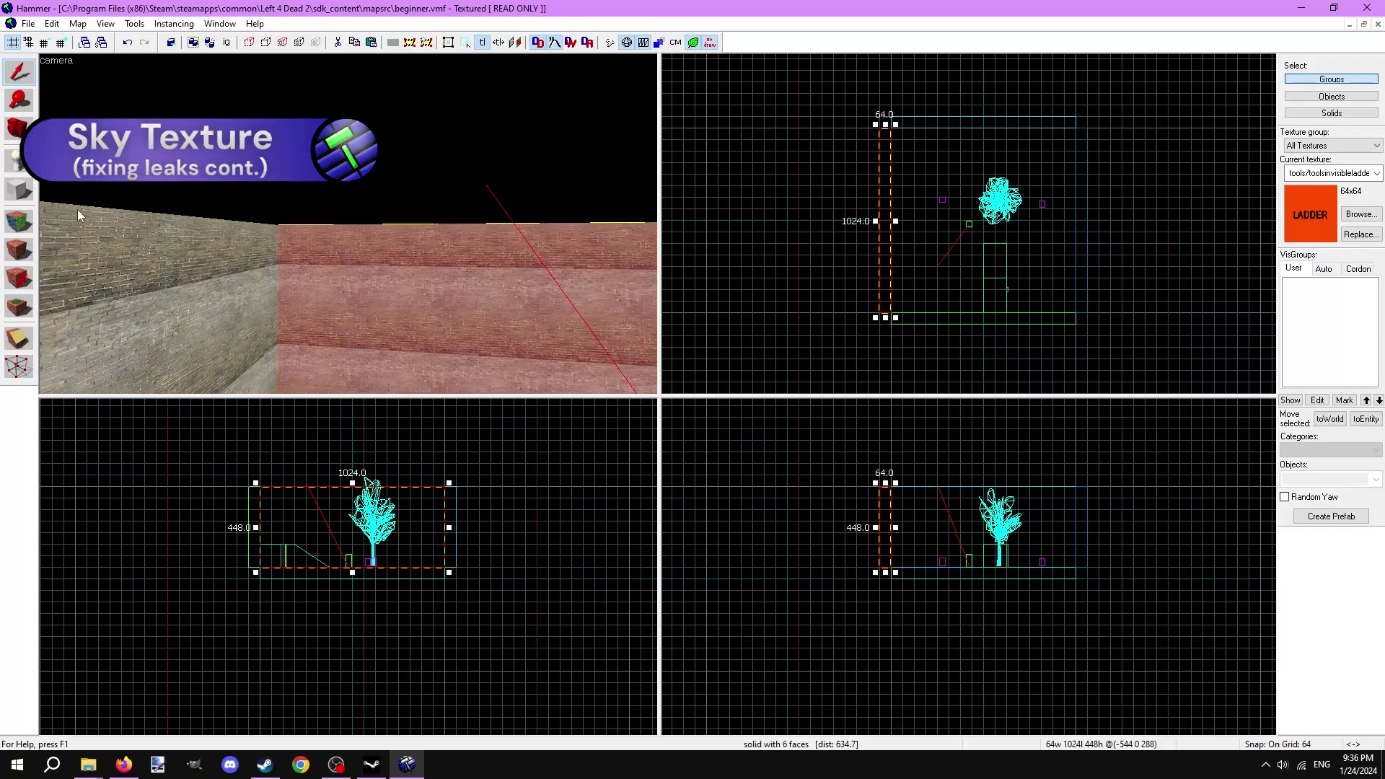
- Draw a 1024x1024, 64-unit-thick tools/toolsskybox block over the room
{"action": "left_click", "coordinate": [1360, 212]}
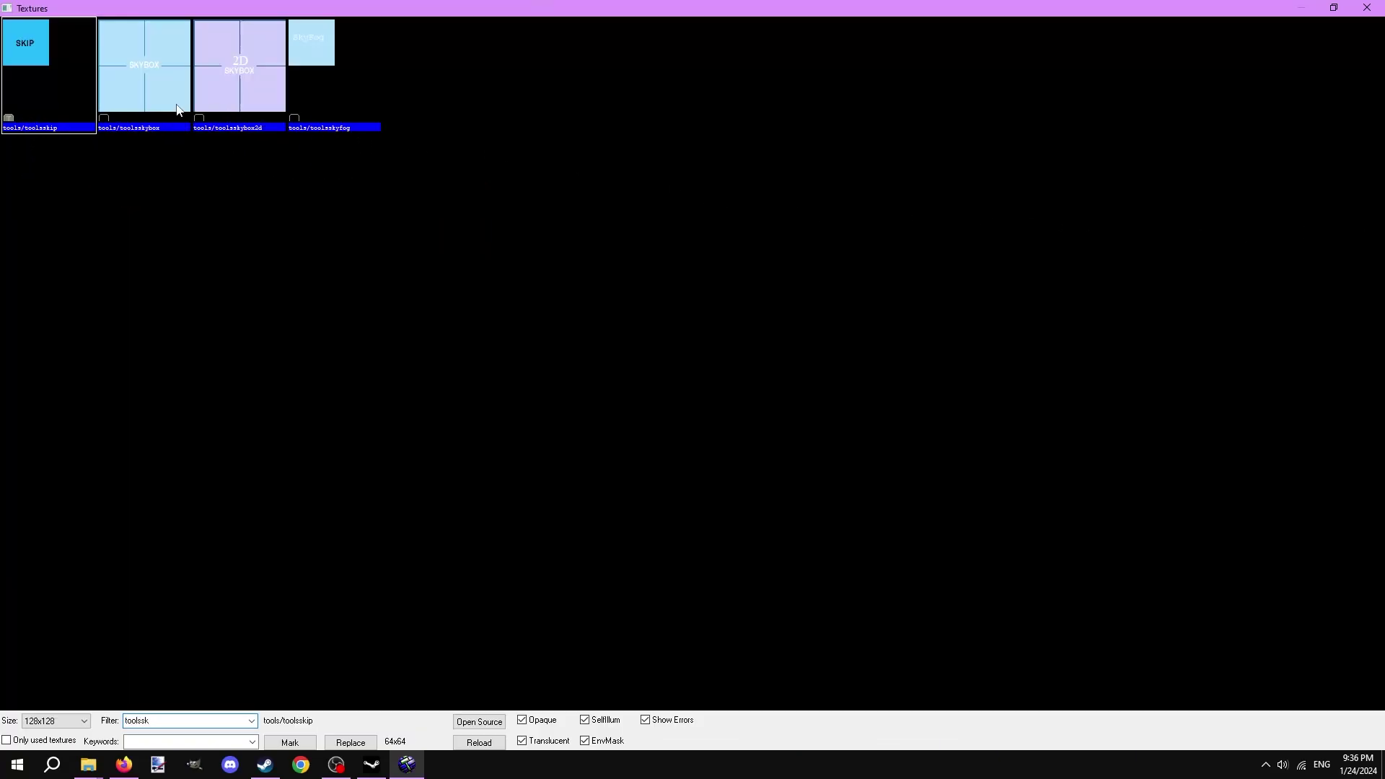
{"action": "double_click", "coordinate": [176, 108]}
{"action": "left_click", "coordinate": [20, 191]}
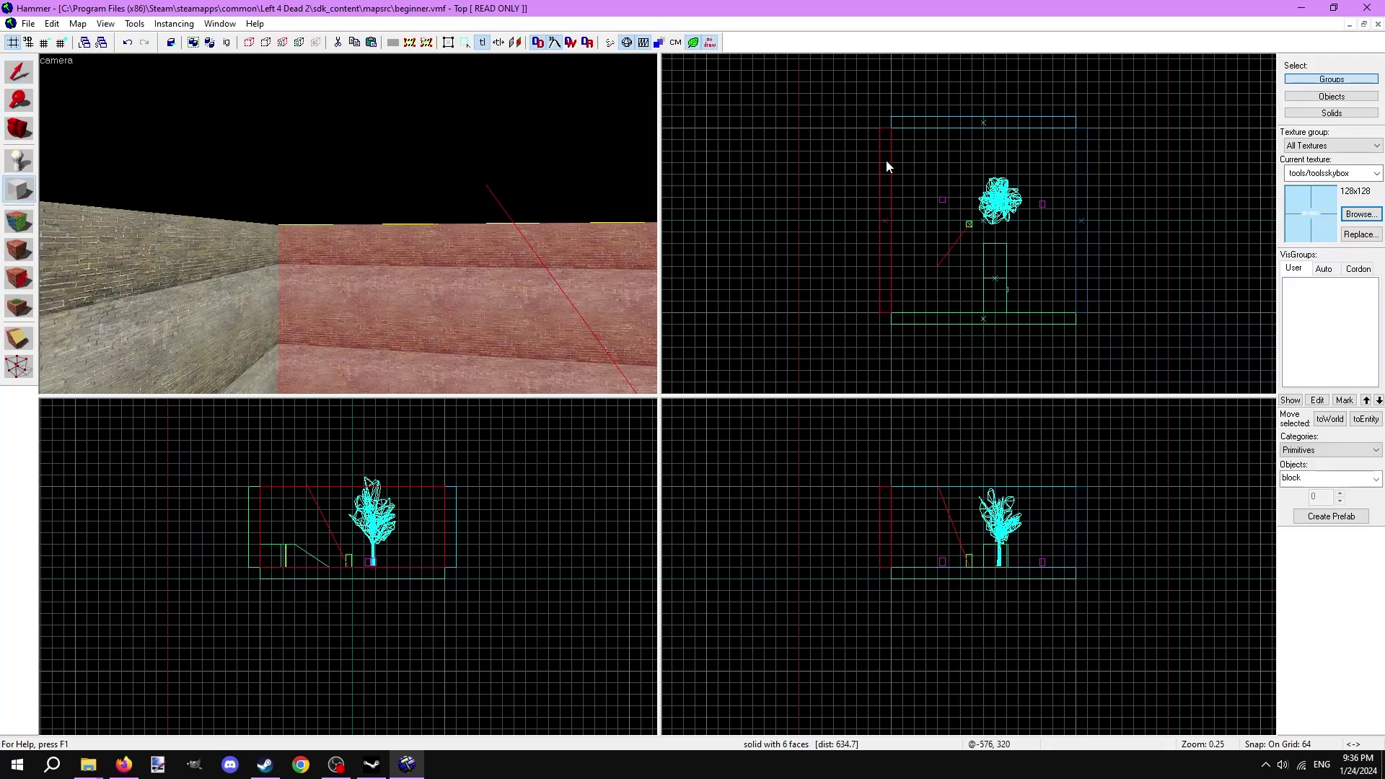
{"action": "left_click_drag", "start_coordinate": [893, 130], "coordinate": [1077, 314]}
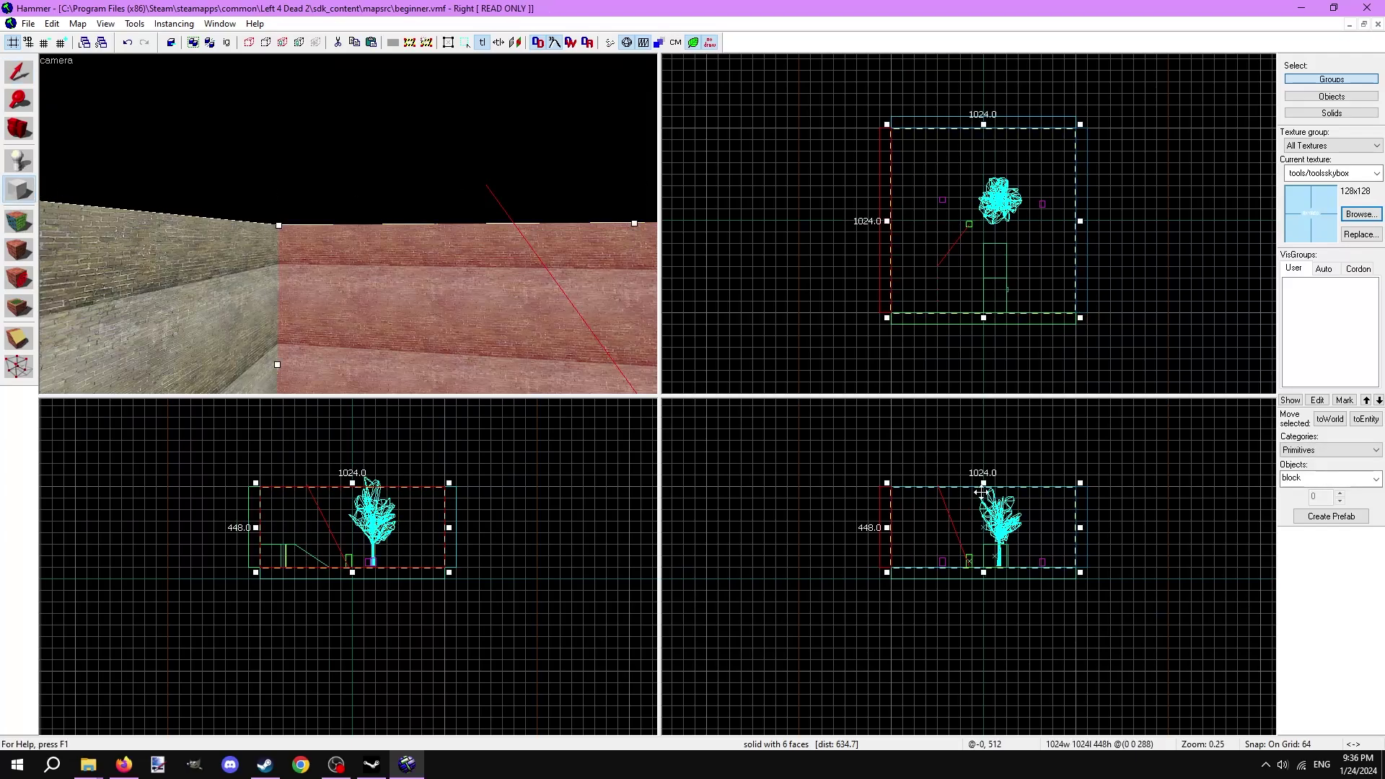
{"action": "left_click_drag", "start_coordinate": [983, 561], "coordinate": [982, 488]}
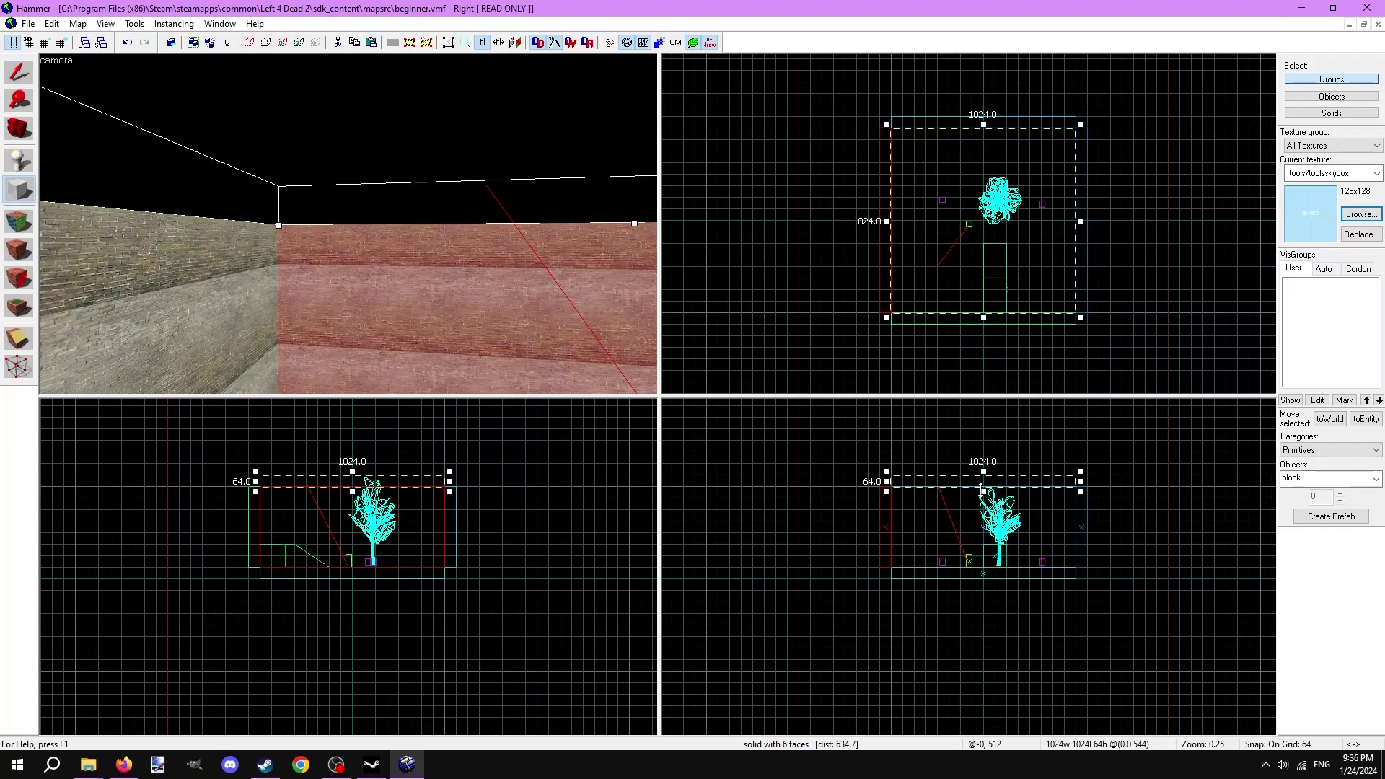
{"action": "key", "text": "Return"}
- Recompile the map with Run Map
{"action": "left_click", "coordinate": [29, 23]}
{"action": "left_click", "coordinate": [87, 178]}
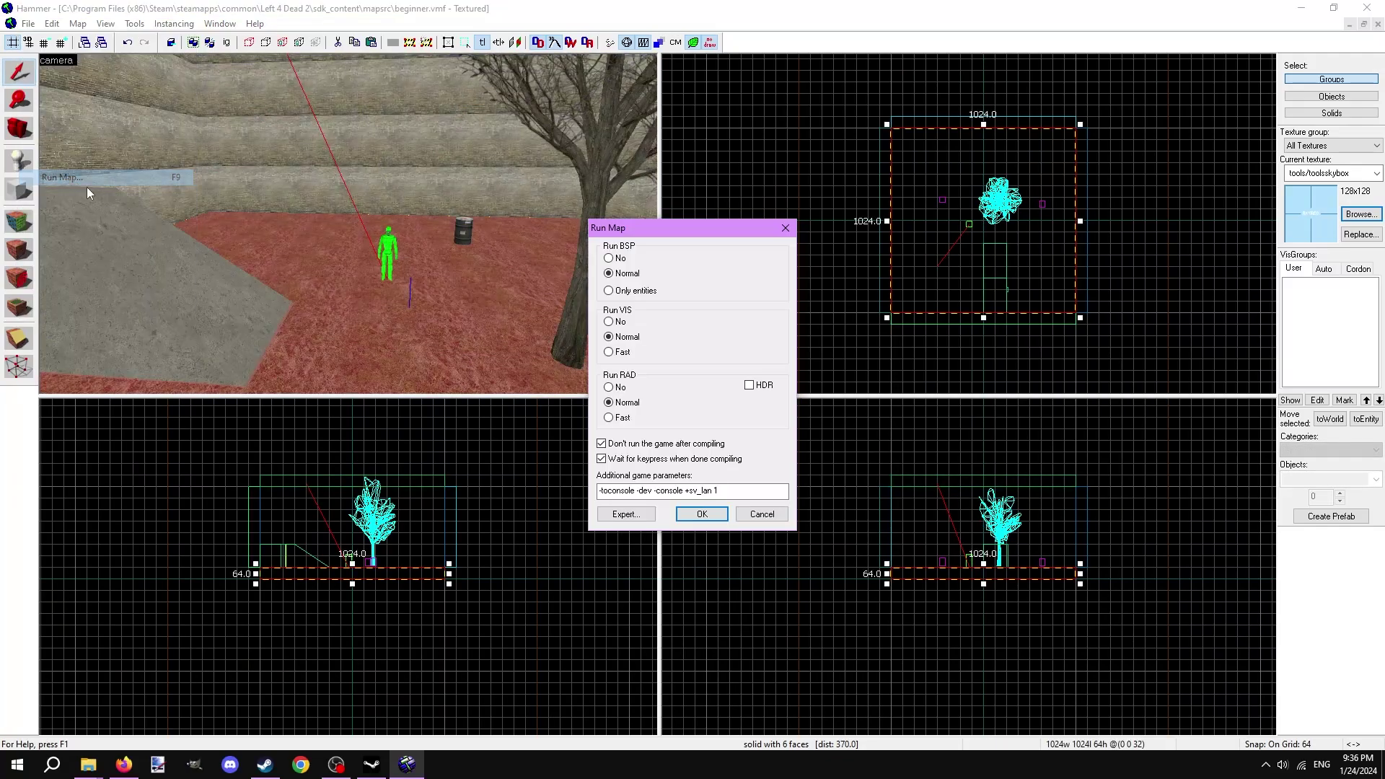
{"action": "left_click", "coordinate": [696, 517]}
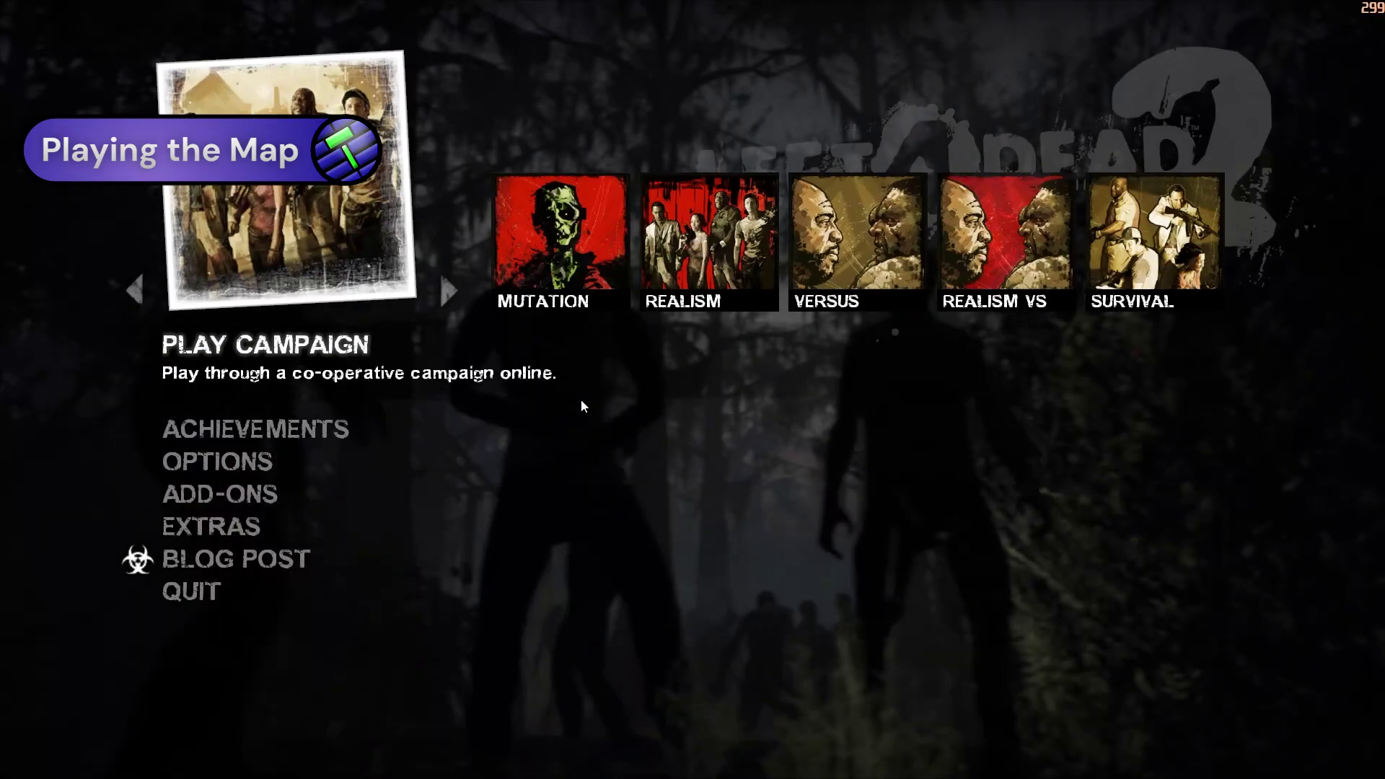
- Enable the developer console in the keyboard and mouse settings
{"action": "left_click", "coordinate": [217, 464]}
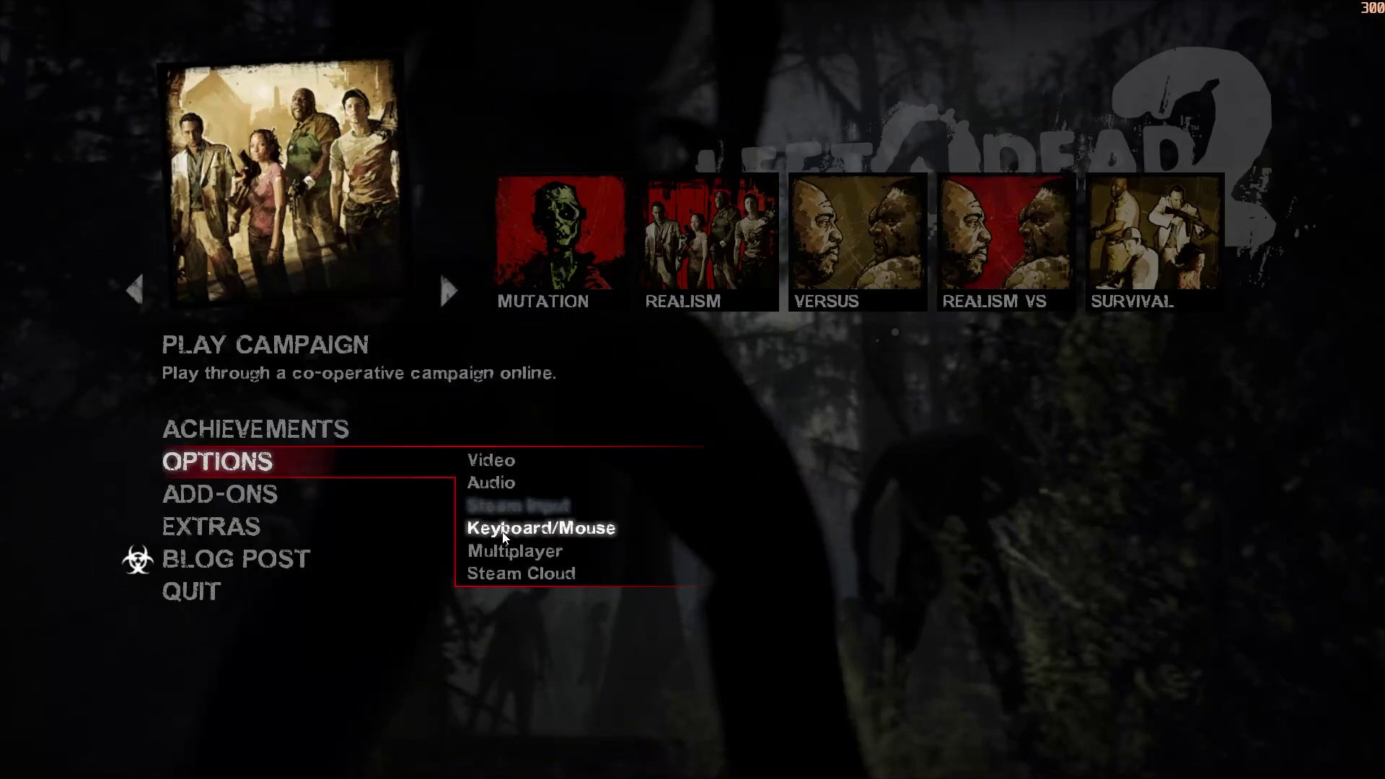
{"action": "left_click", "coordinate": [460, 530]}
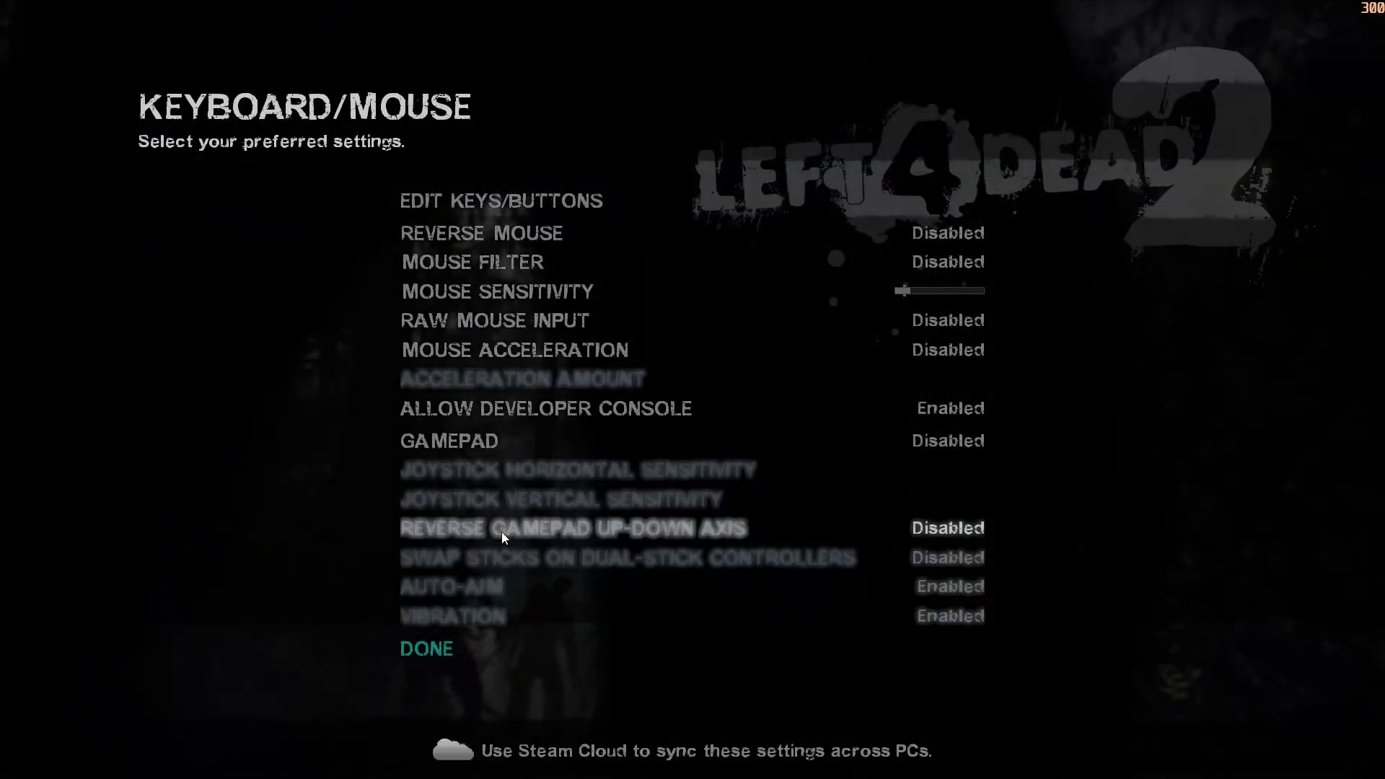
{"action": "left_click", "coordinate": [705, 410]}
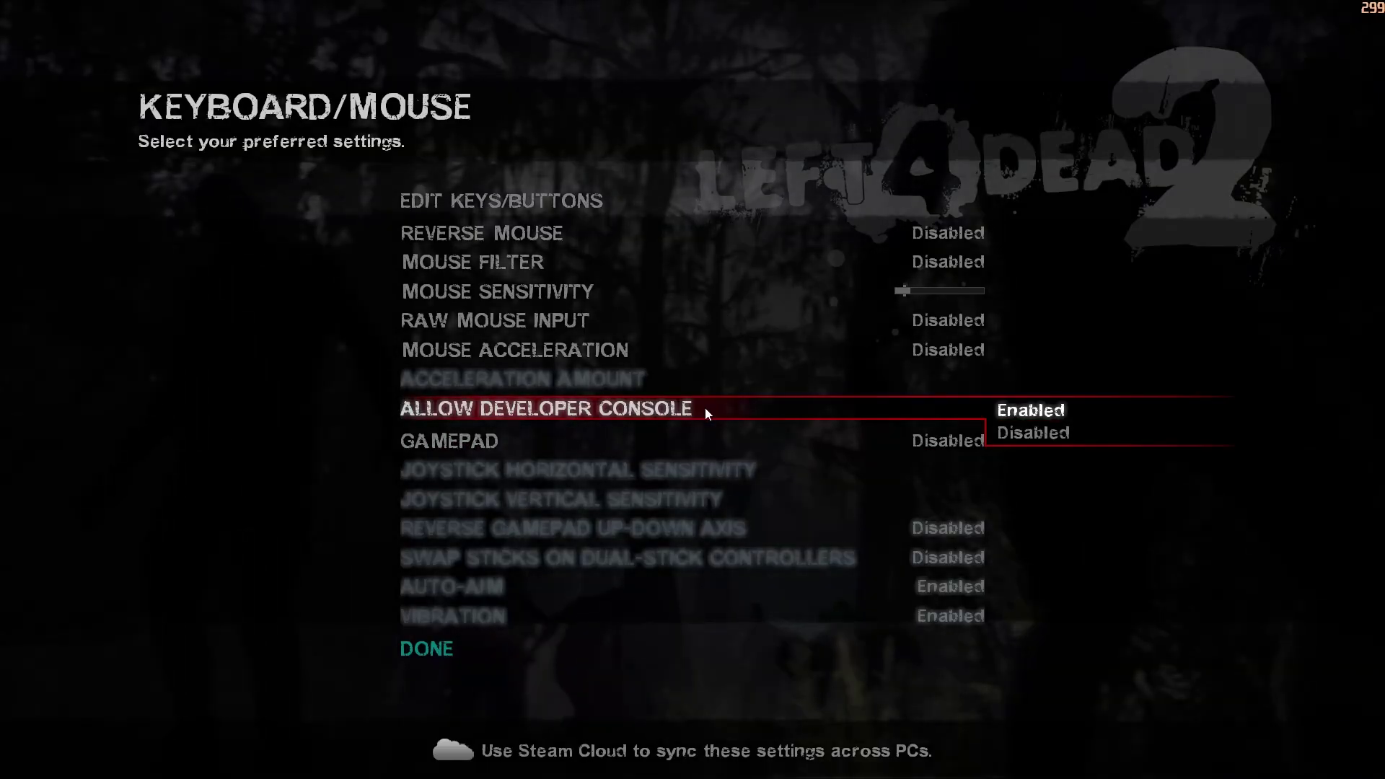
{"action": "left_click", "coordinate": [1012, 411]}
- Load the beginner map with 'map beginner' from the developer console
{"action": "key", "text": "Escape"}
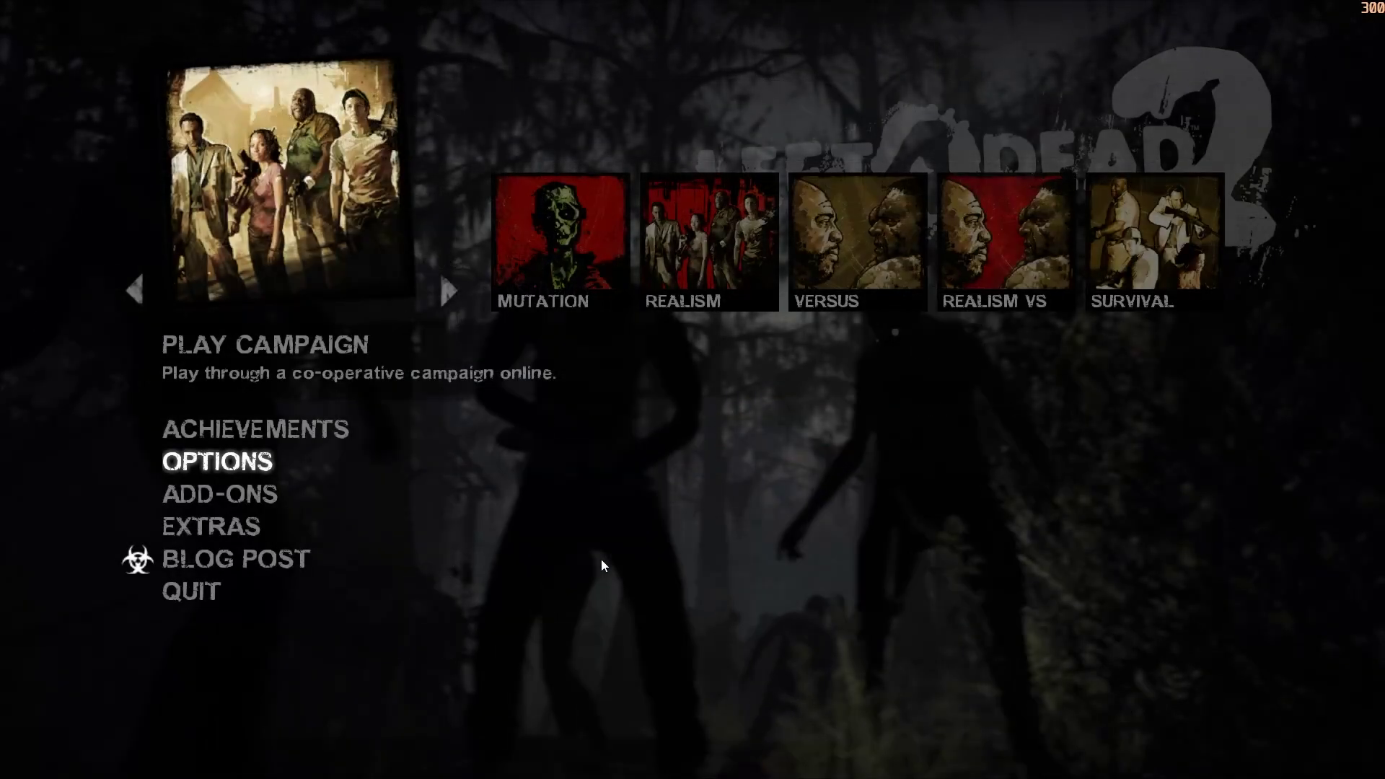
{"action": "key", "text": "grave"}
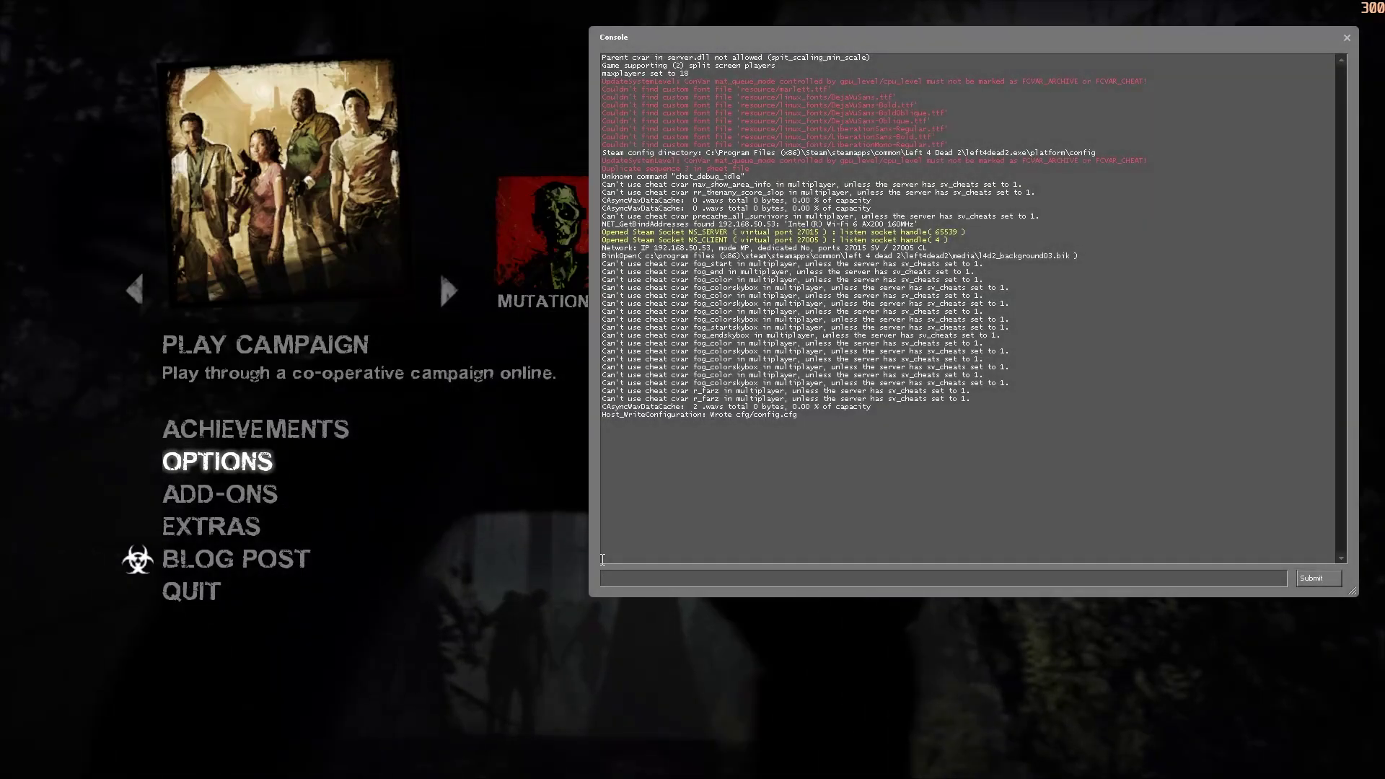
{"action": "type", "text": "map"}
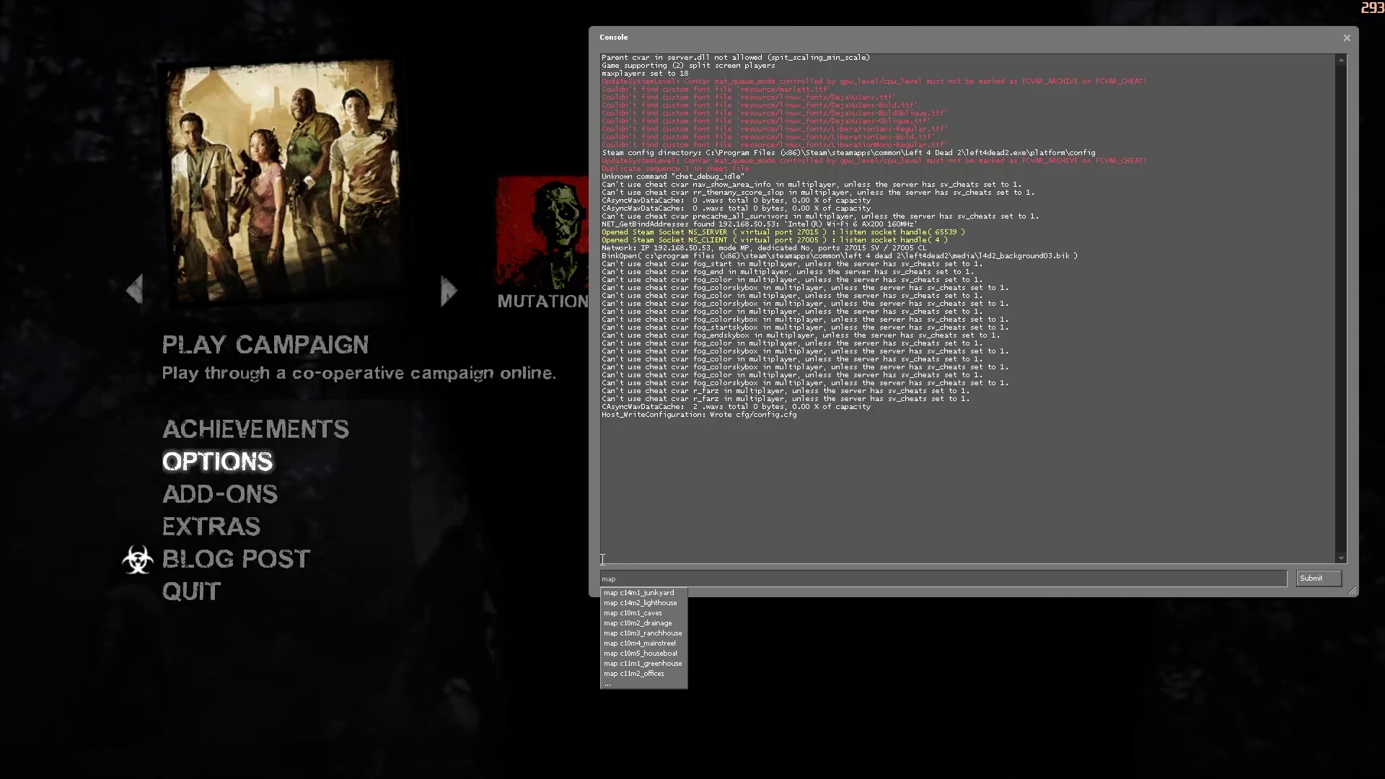
{"action": "type", "text": " beginner"}
{"action": "key", "text": "Return"}
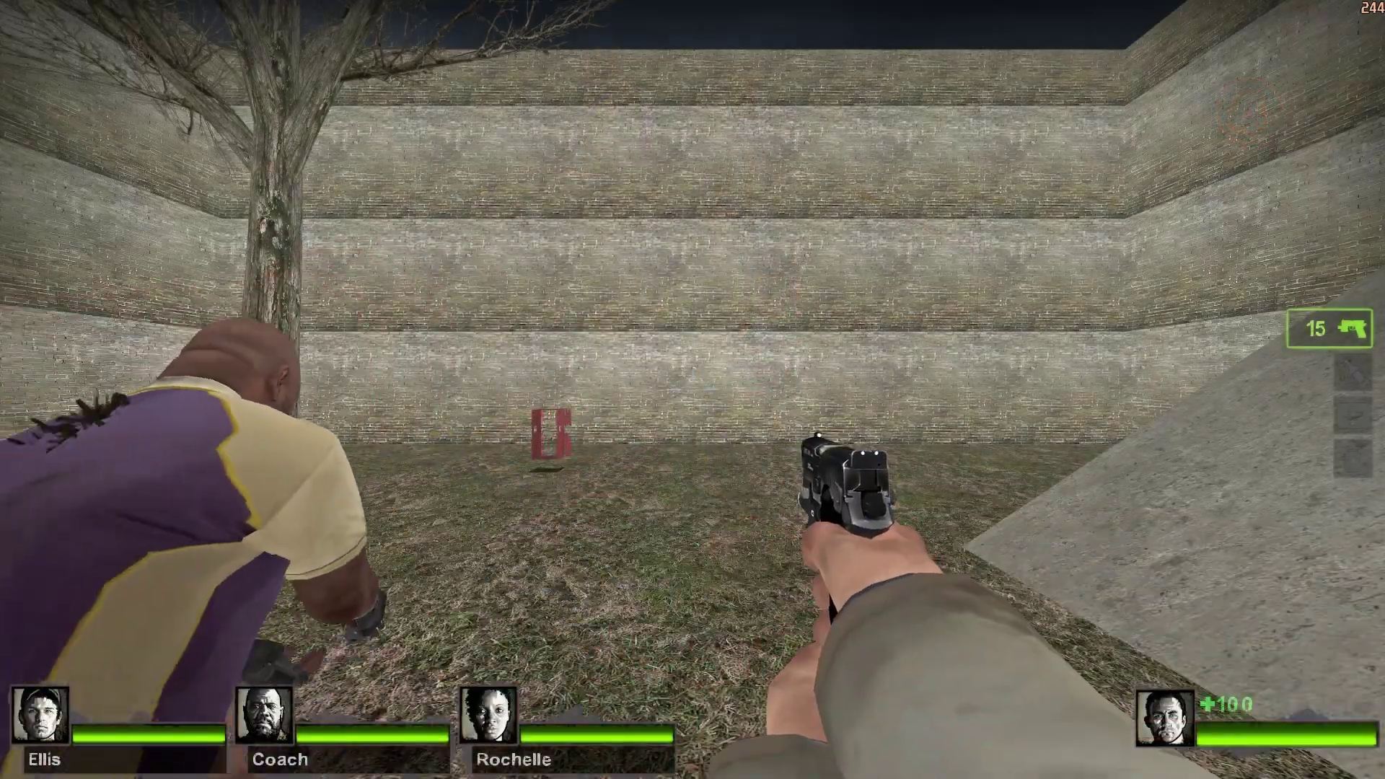
- Walk the map, shoot the barrel, reload, and climb the wall ladder
{"action": "key", "text": "w"}
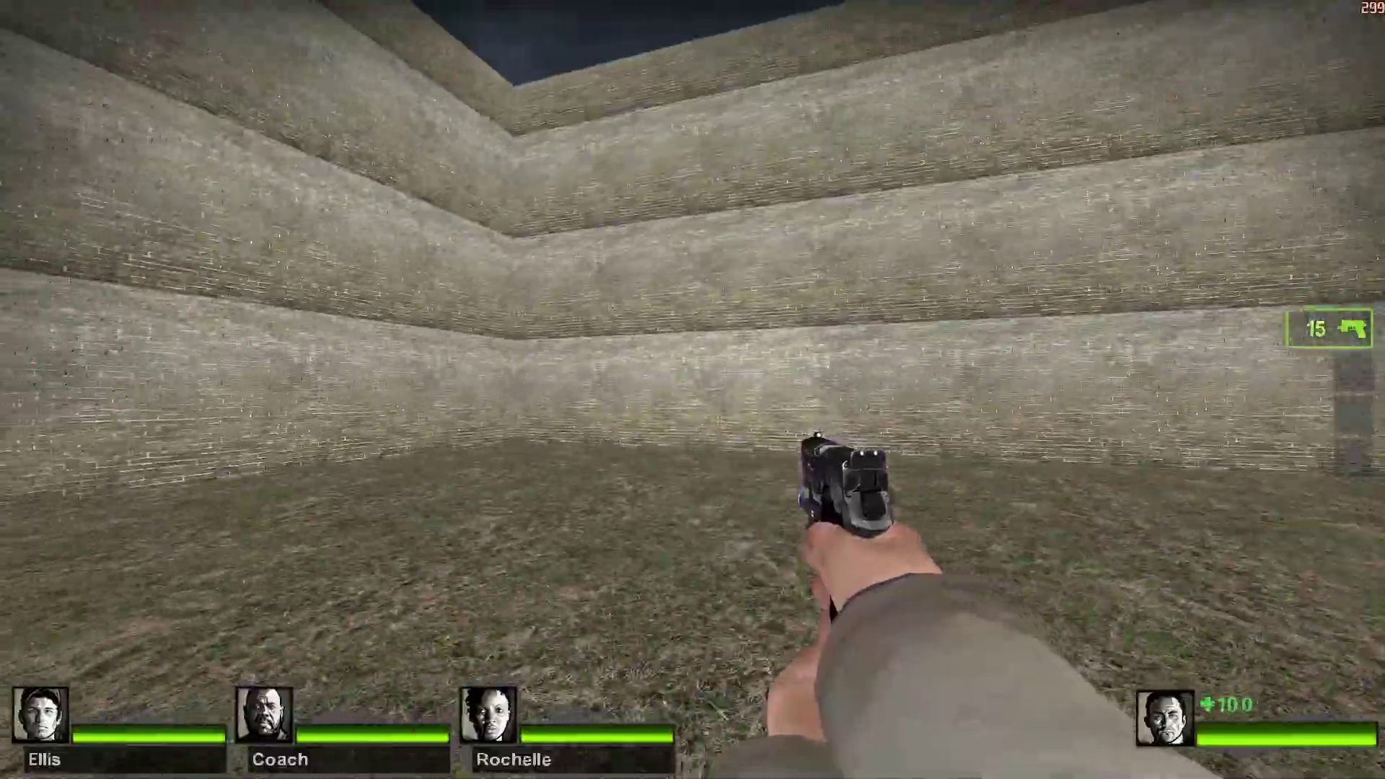
{"action": "key", "text": "w"}
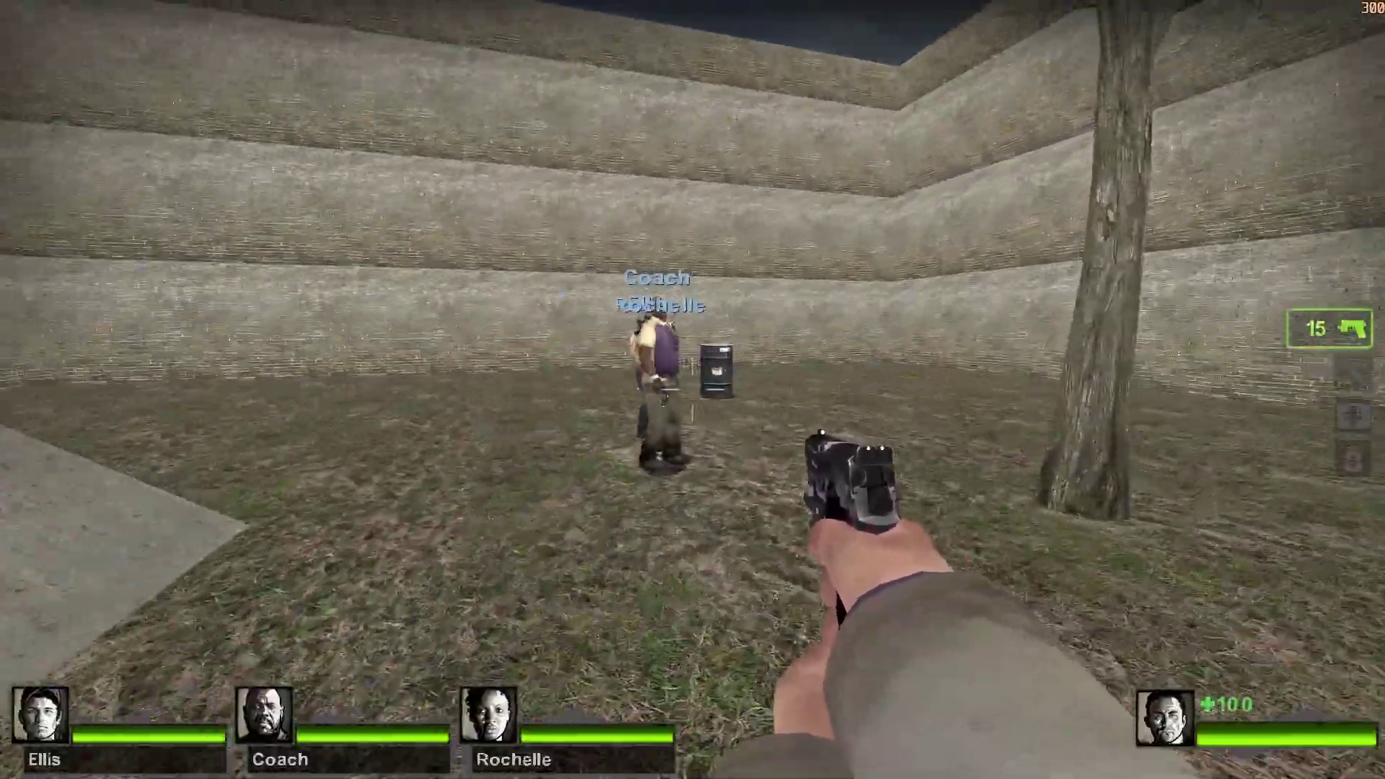
{"action": "left_click", "coordinate": [692, 390]}
{"action": "left_click", "coordinate": [693, 391]}
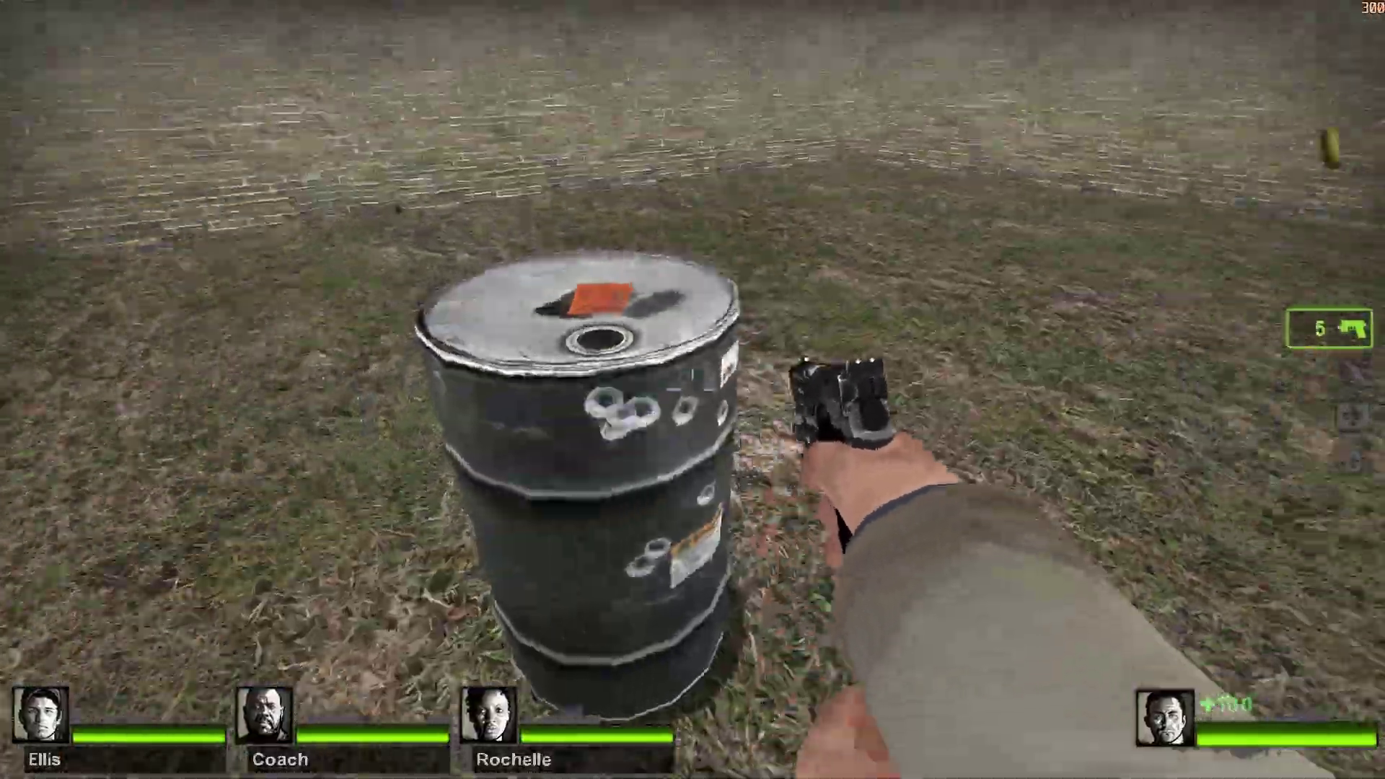
{"action": "key", "text": "r"}
{"action": "key", "text": "w"}
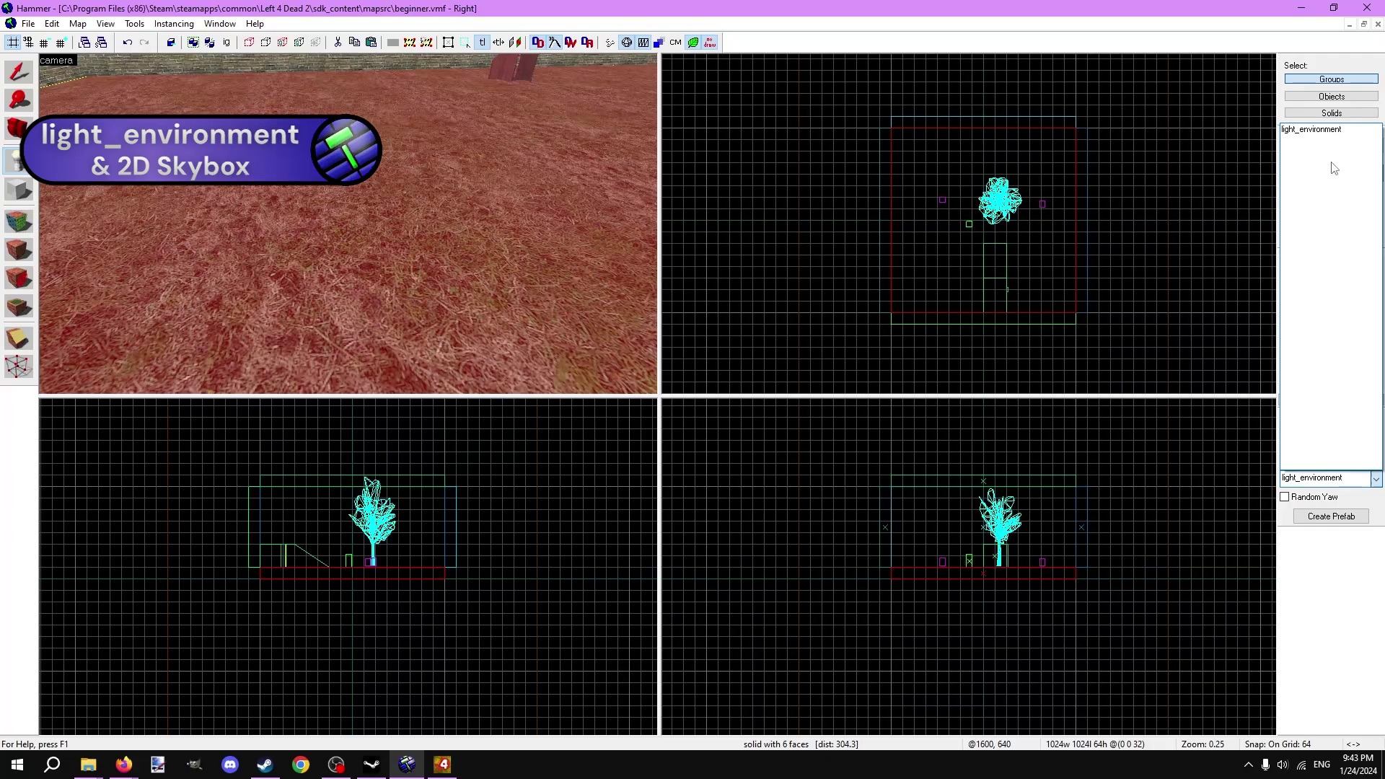
- Place a light_environment on the ground and open its properties
{"action": "left_click", "coordinate": [1306, 131]}
{"action": "left_click", "coordinate": [349, 224]}
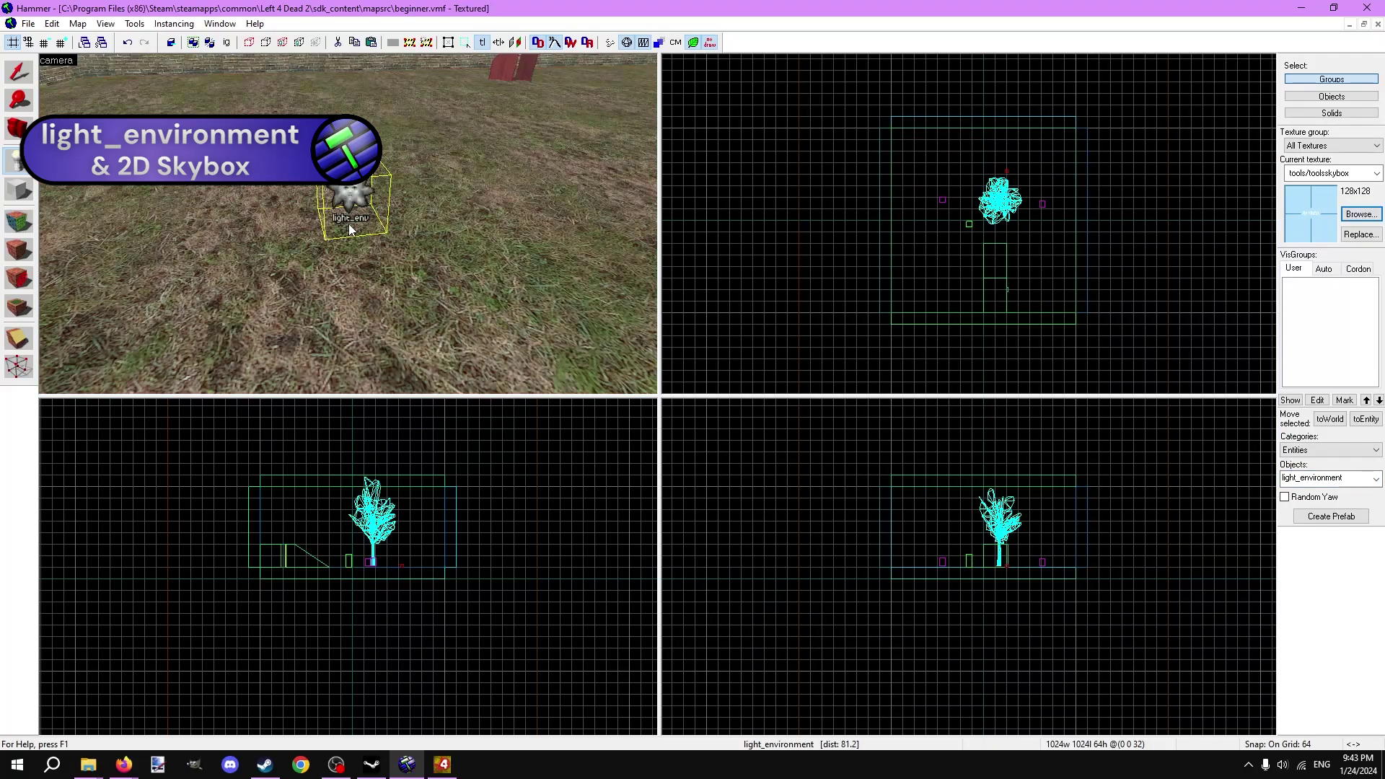
{"action": "key", "text": "shift+s"}
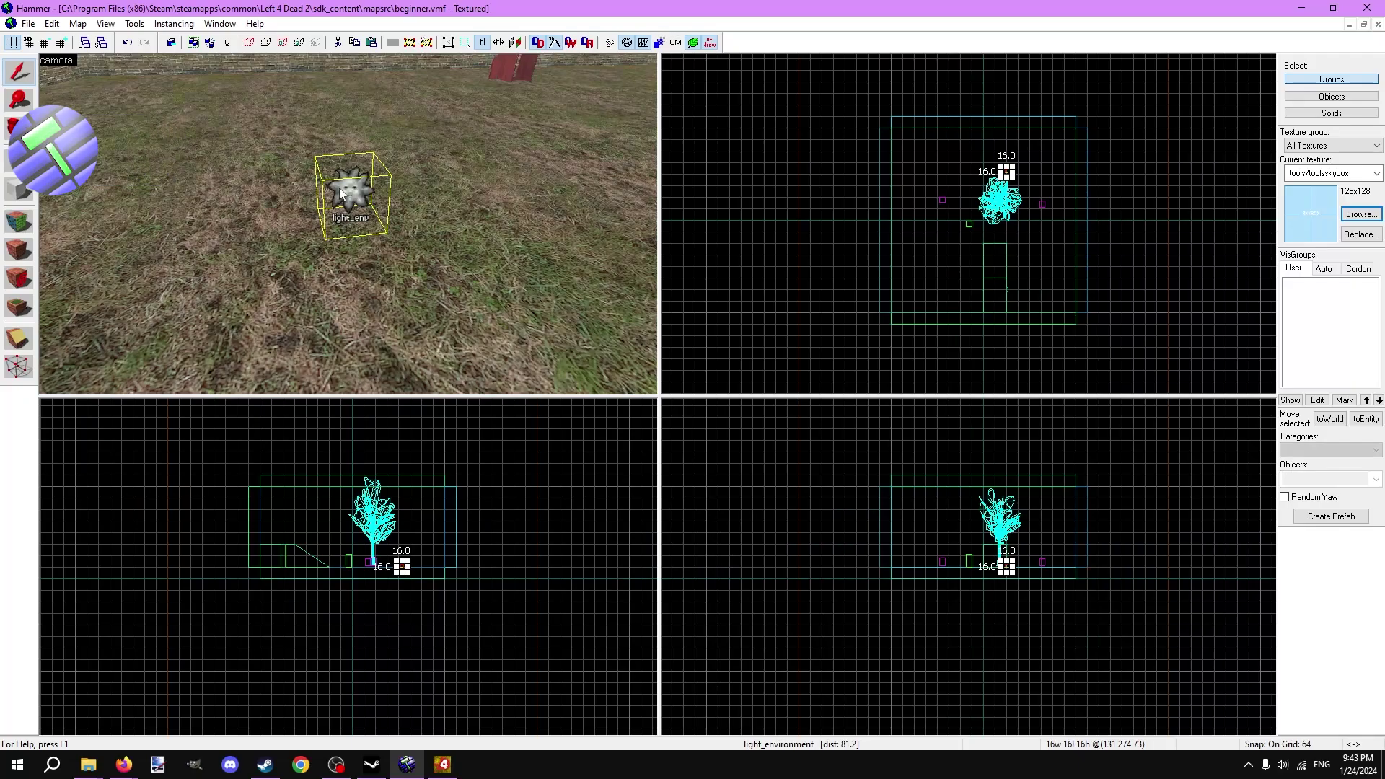
{"action": "double_click", "coordinate": [339, 187]}
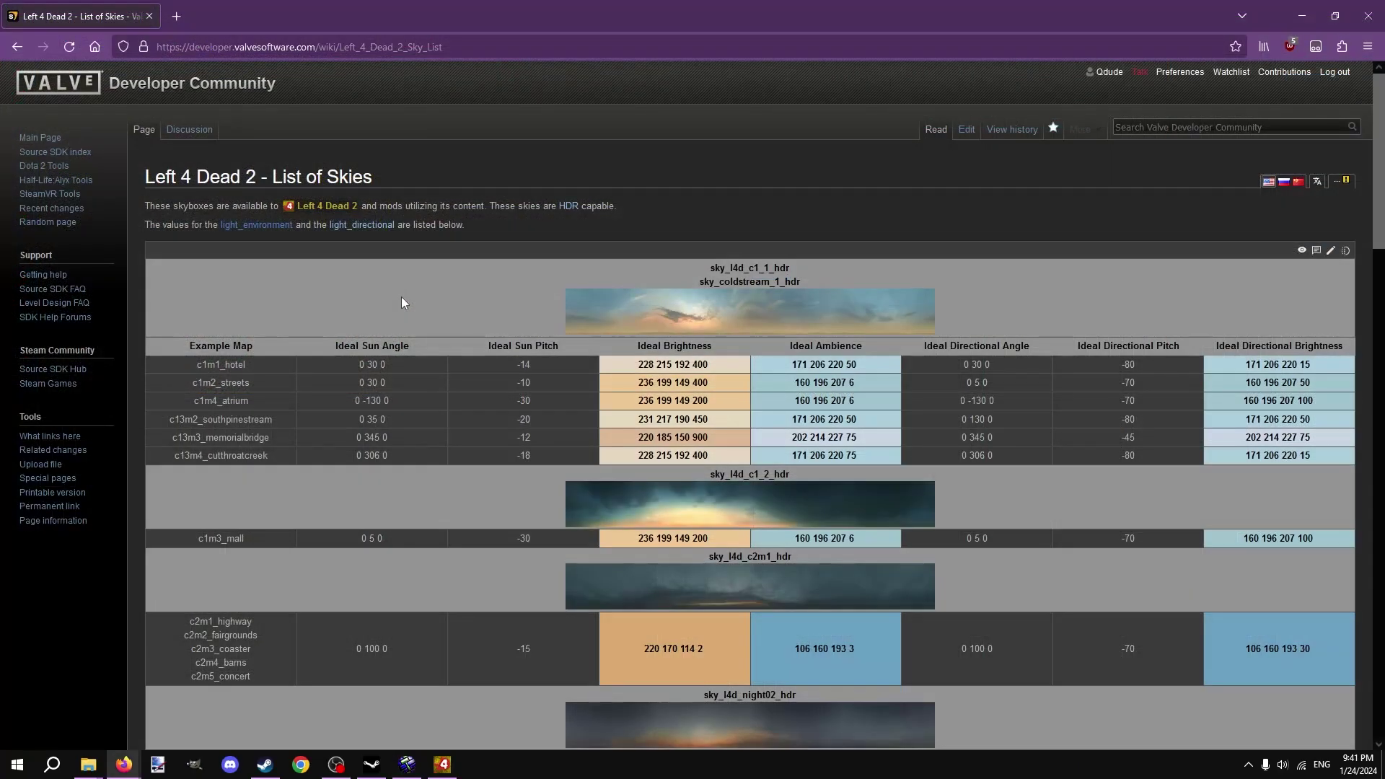
{"action": "scroll", "coordinate": [401, 301], "scroll_direction": "down", "scroll_amount": 2}
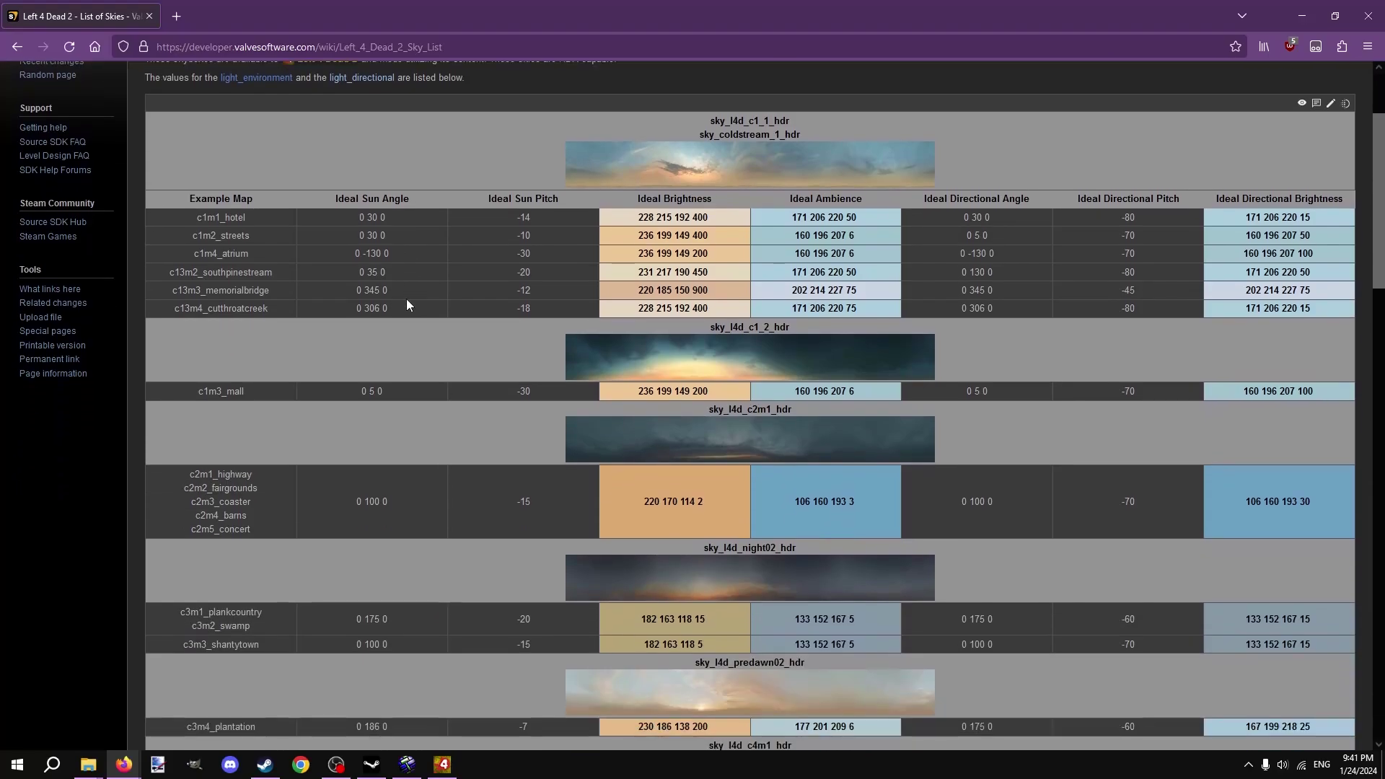
{"action": "scroll", "coordinate": [411, 307], "scroll_direction": "down", "scroll_amount": 2}
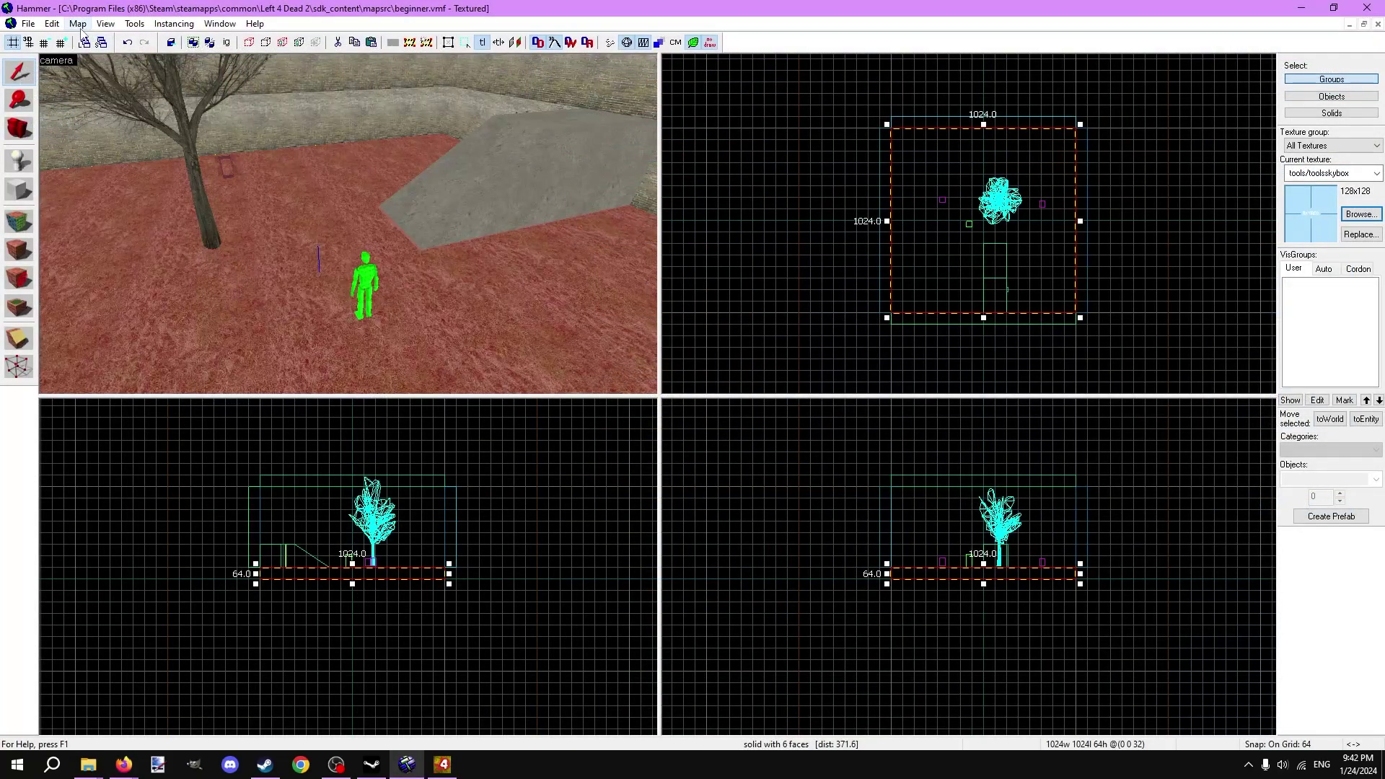
- Paste sky_coldstream_2_hdr from the wiki into the SkyBox Texture Name property and apply
{"action": "left_click", "coordinate": [79, 25]}
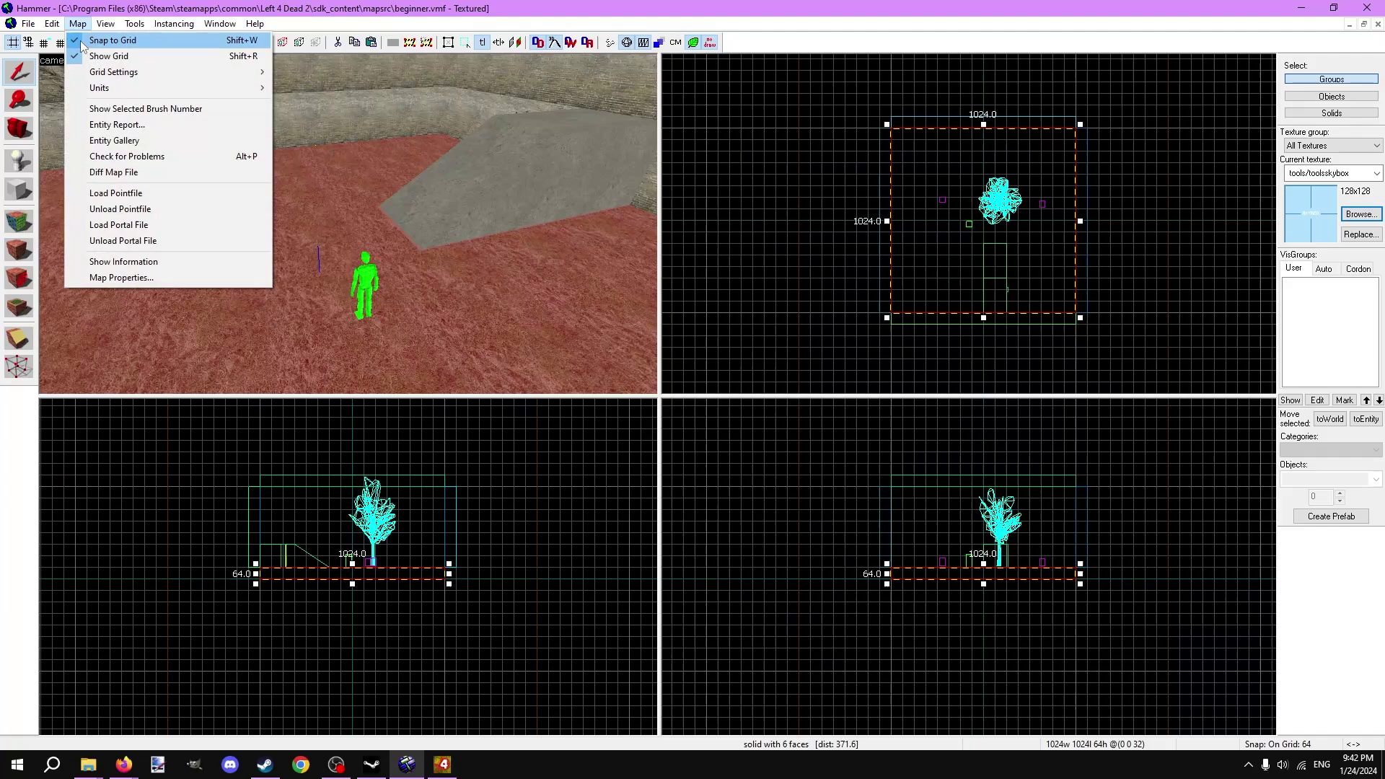
{"action": "left_click", "coordinate": [110, 279]}
{"action": "left_click", "coordinate": [624, 372]}
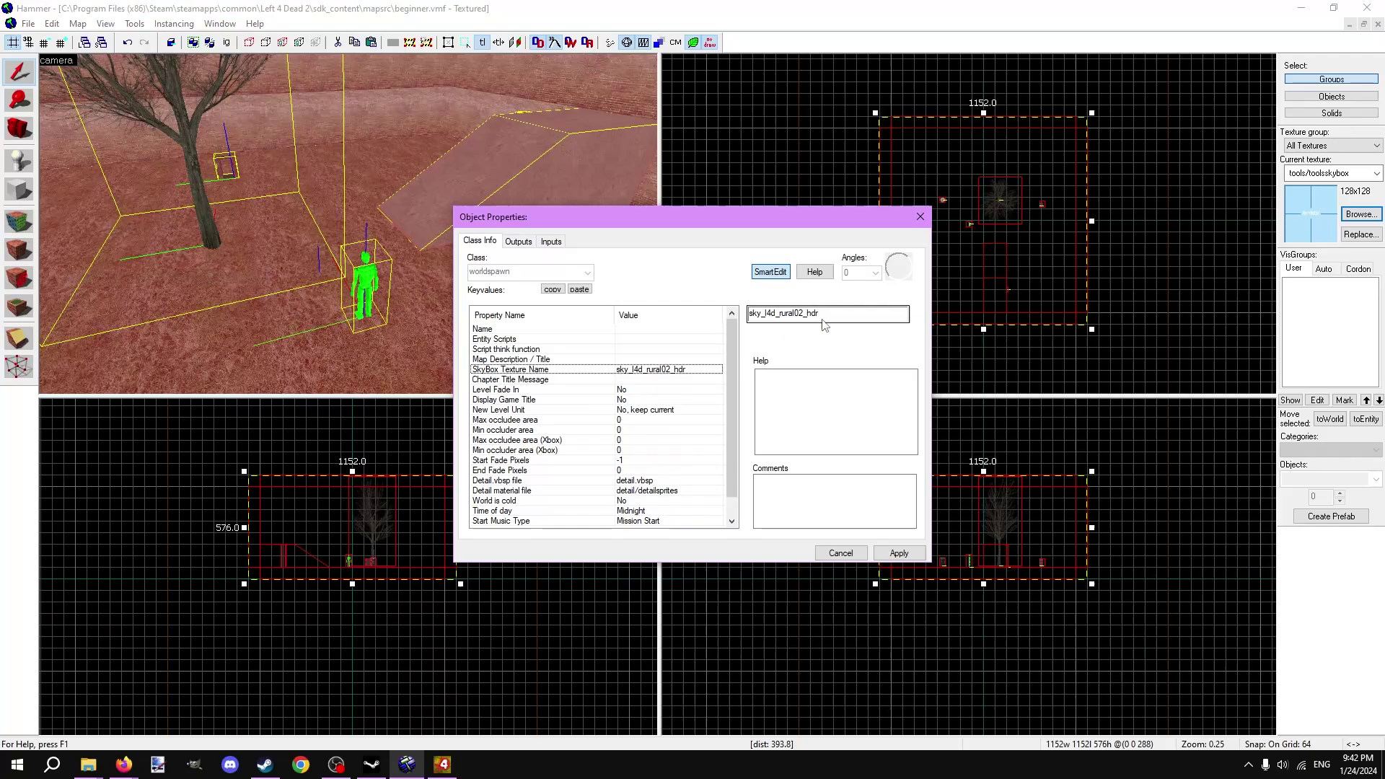
{"action": "mouse_move", "coordinate": [123, 766]}
{"action": "left_click", "coordinate": [240, 703]}
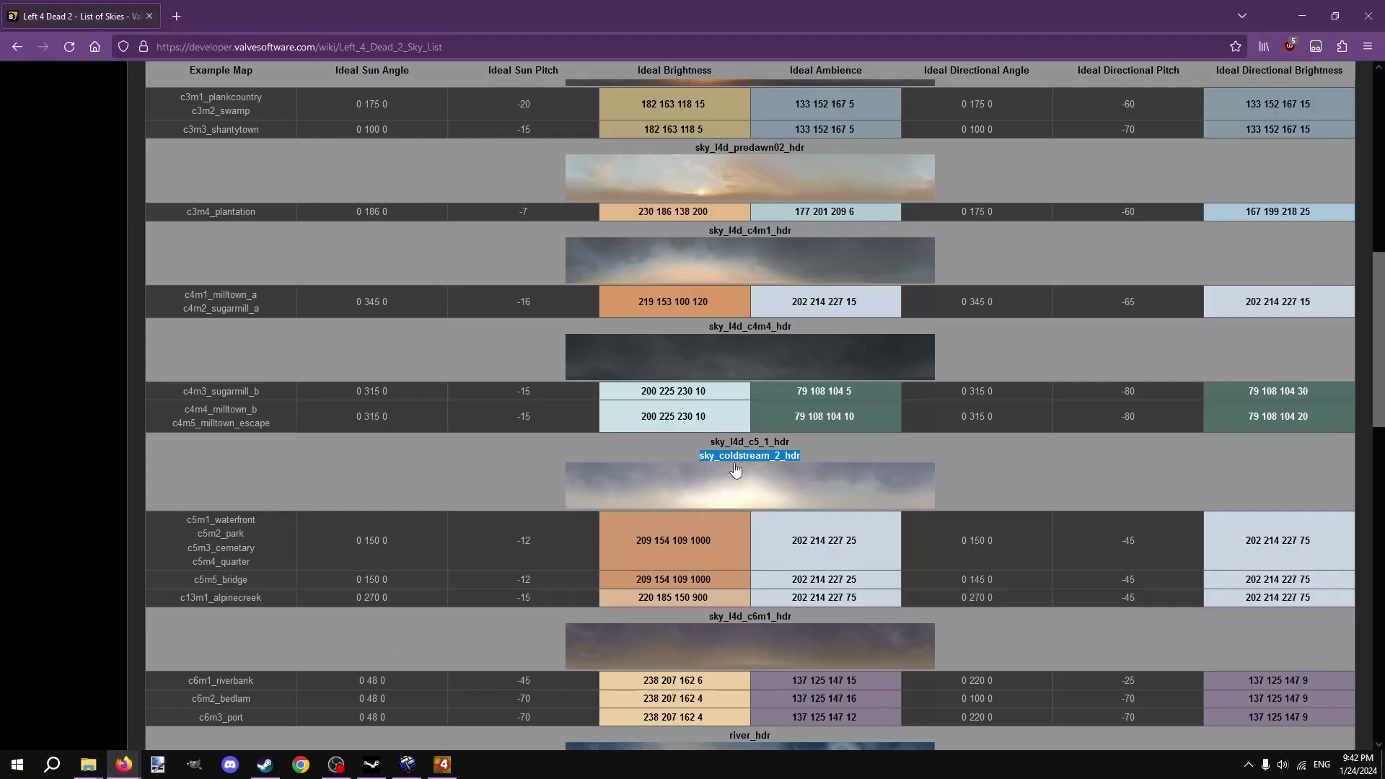
{"action": "right_click", "coordinate": [799, 456]}
{"action": "left_click", "coordinate": [801, 472]}
{"action": "left_click", "coordinate": [408, 766]}
{"action": "left_click_drag", "start_coordinate": [819, 317], "coordinate": [746, 322]}
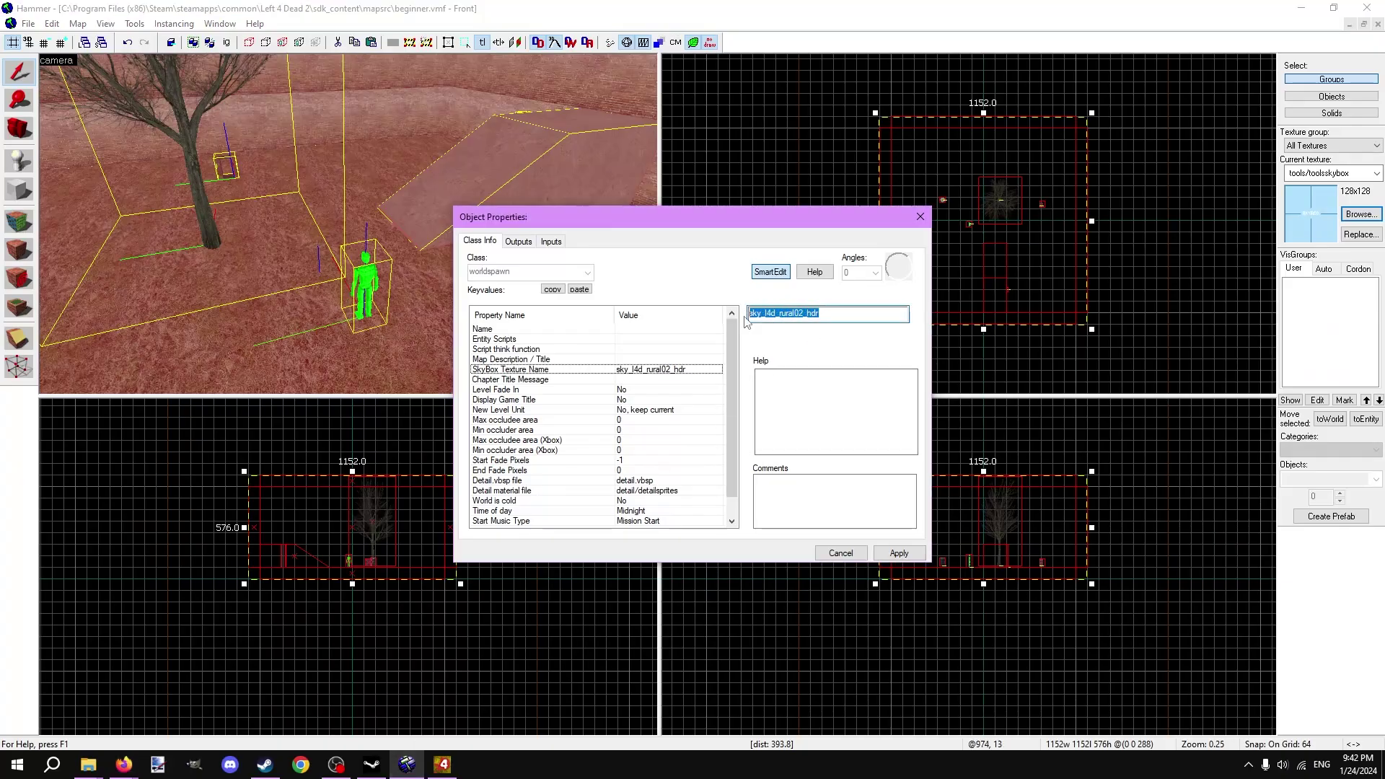
{"action": "key", "text": "ctrl+v"}
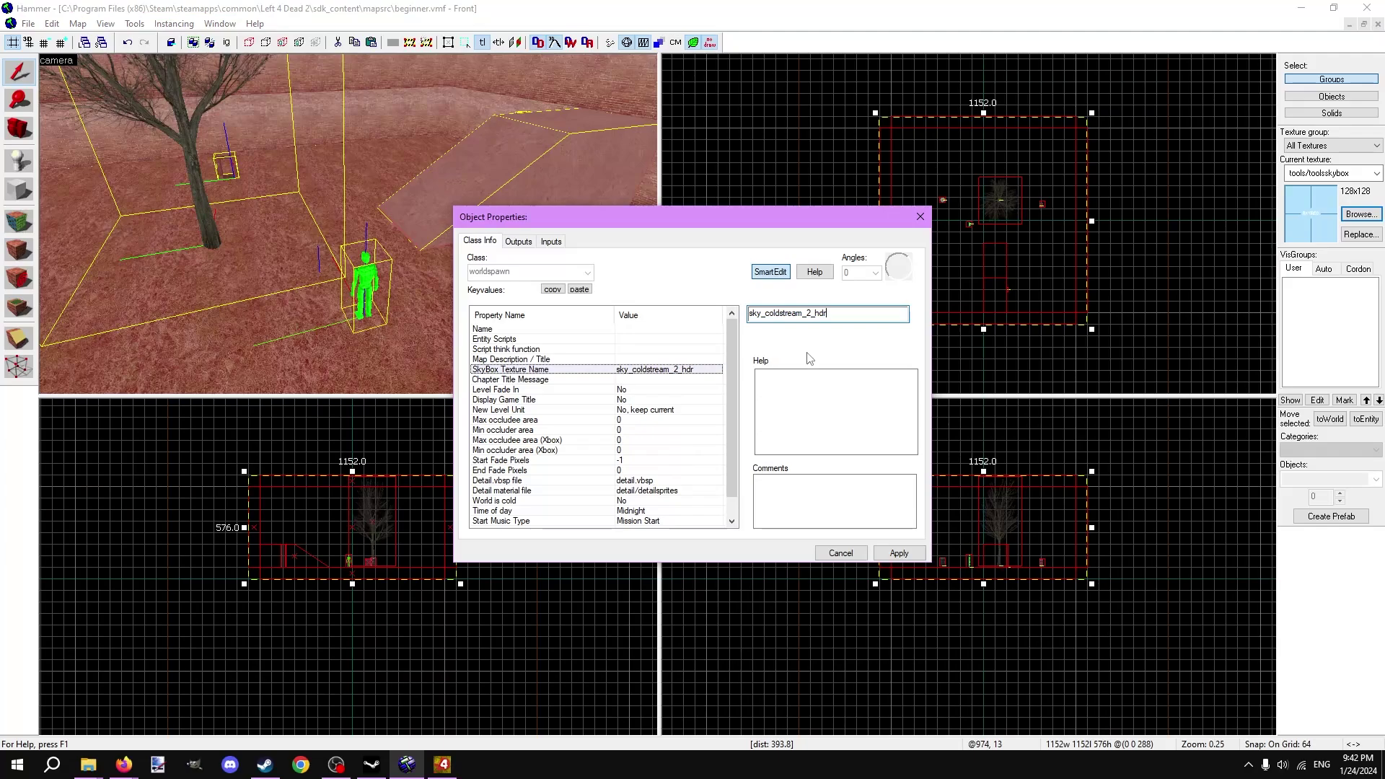
{"action": "left_click", "coordinate": [898, 554]}
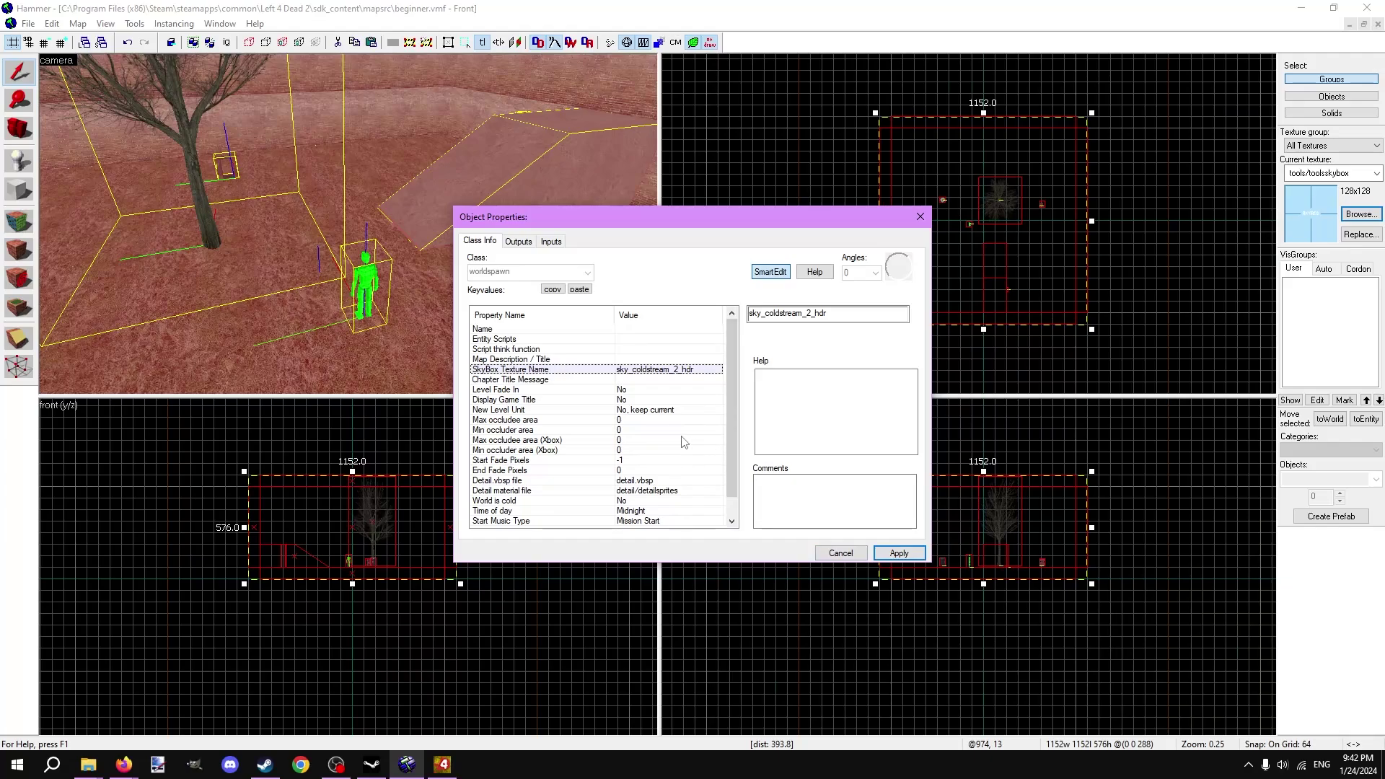
{"action": "scroll", "coordinate": [682, 445], "scroll_direction": "down", "scroll_amount": 1}
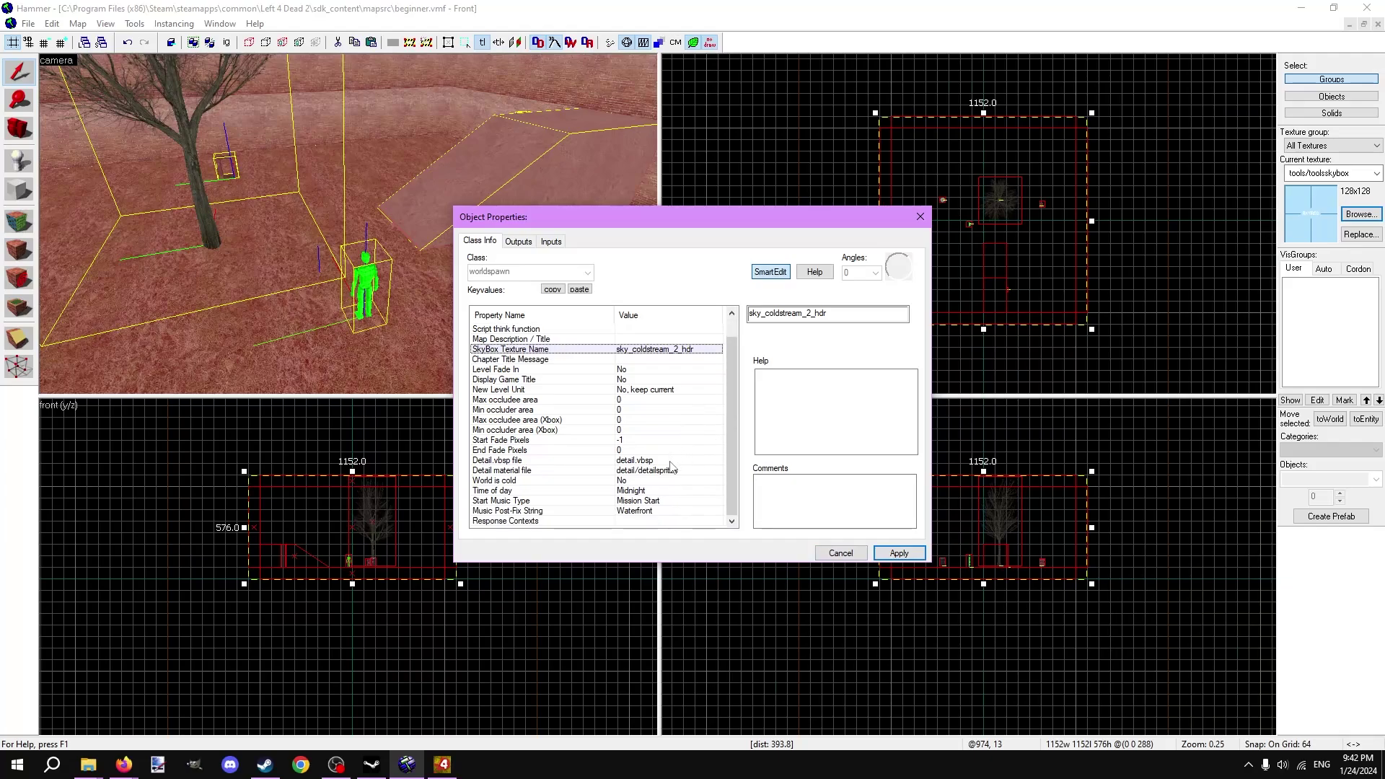
- Keep Start Music Type at Mission Start and the Waterfront post-fix, then apply
{"action": "left_click", "coordinate": [659, 505]}
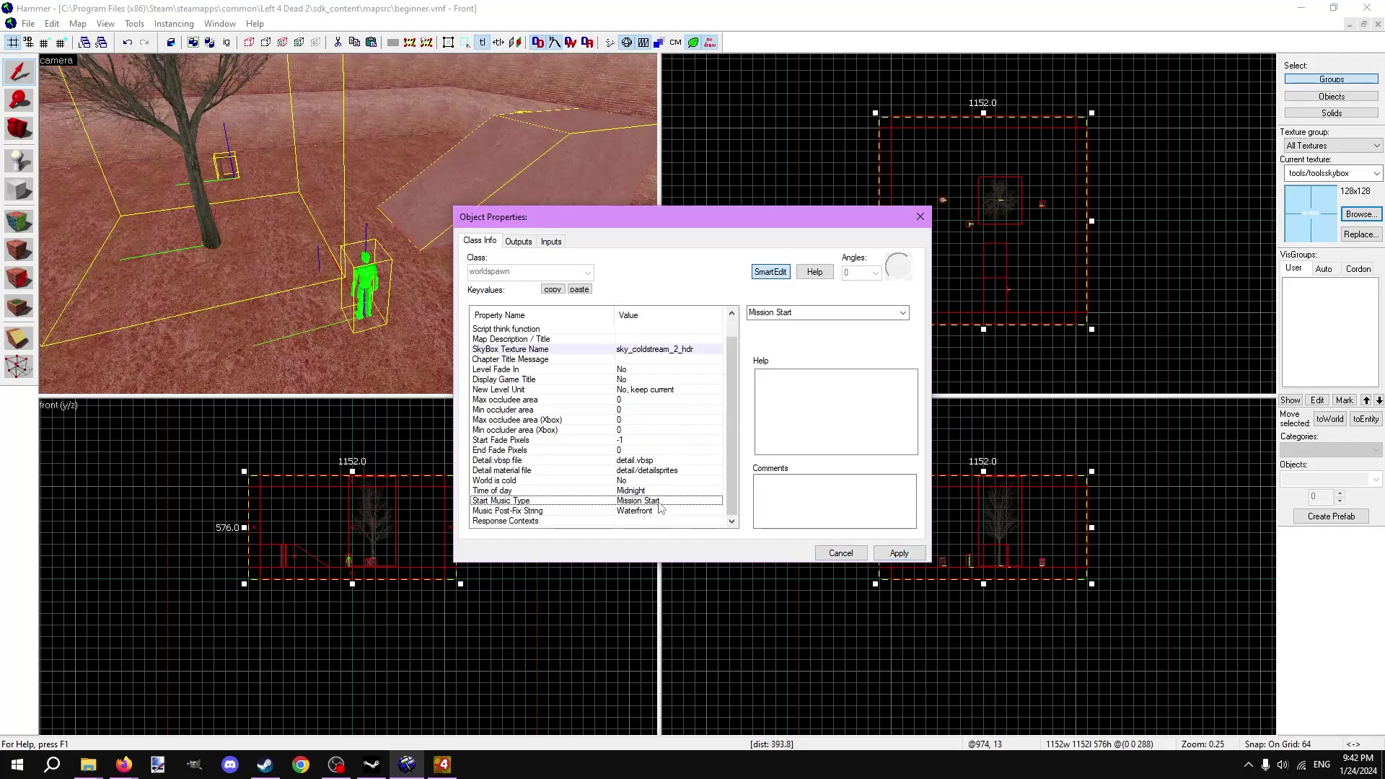
{"action": "left_click", "coordinate": [903, 312]}
{"action": "left_click", "coordinate": [903, 313]}
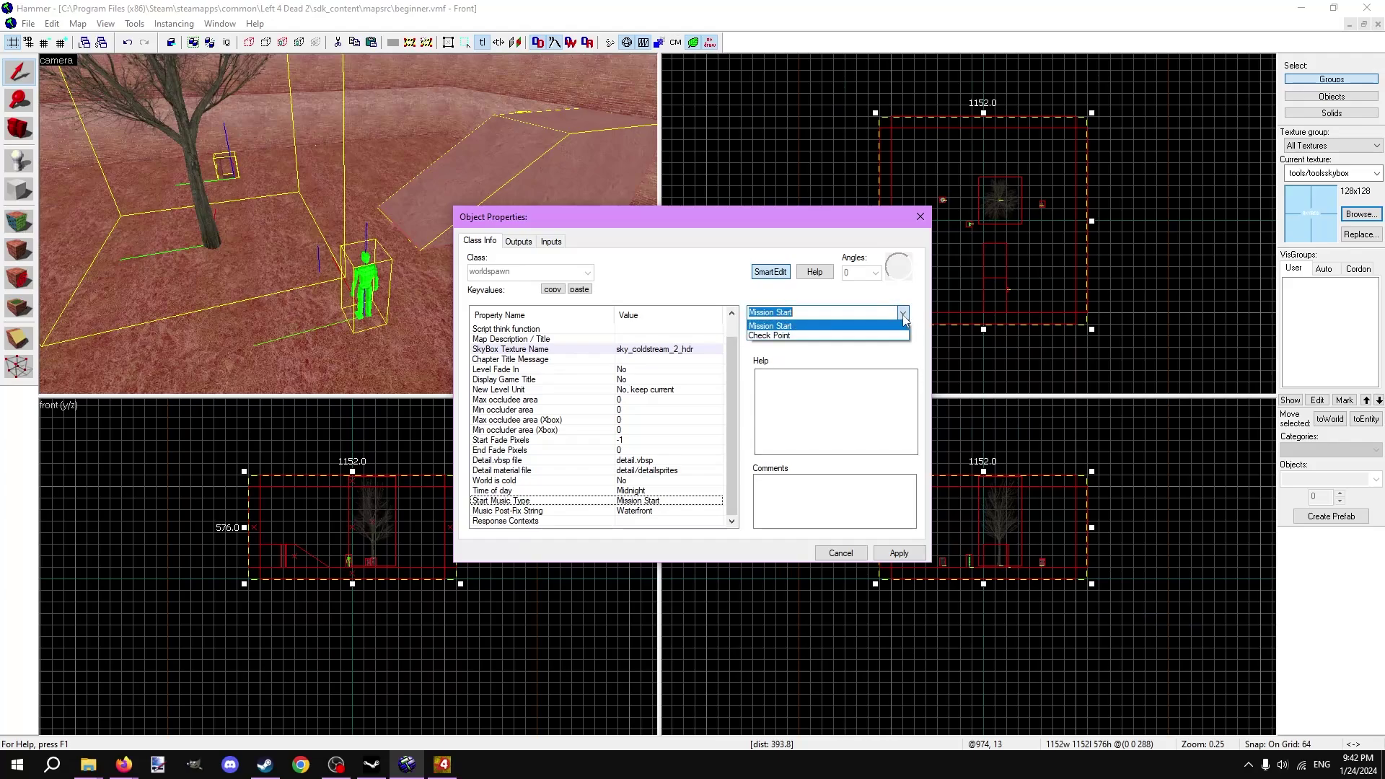
{"action": "left_click", "coordinate": [848, 328]}
{"action": "left_click", "coordinate": [641, 511]}
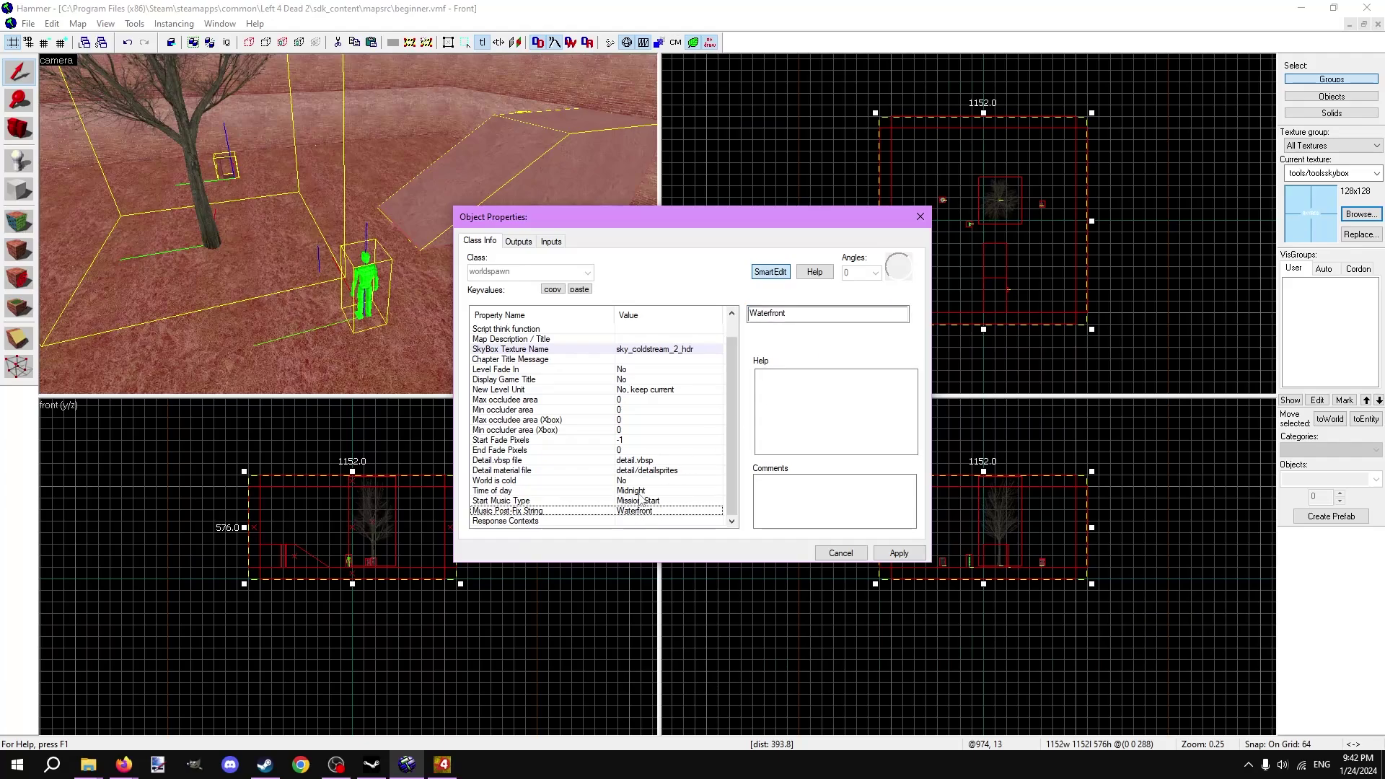
{"action": "left_click", "coordinate": [818, 317]}
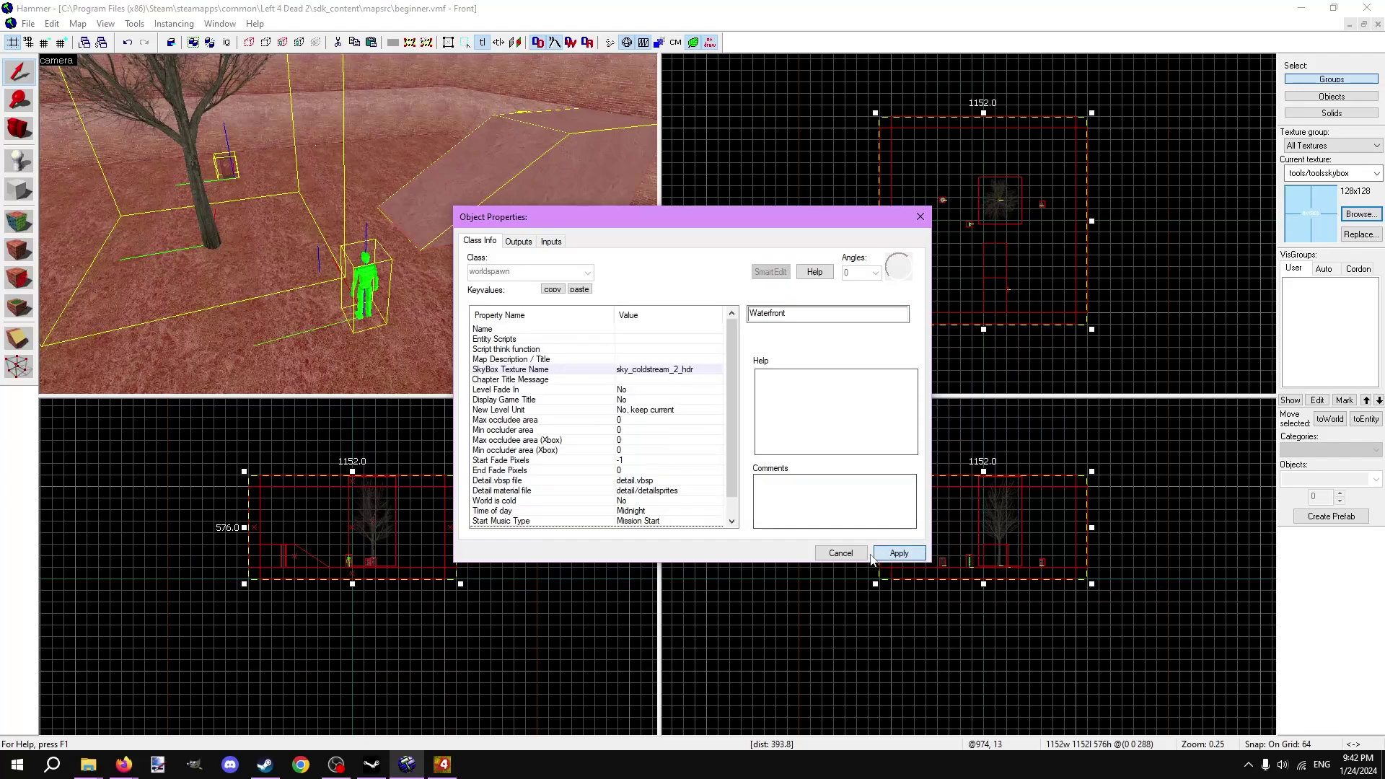
{"action": "left_click", "coordinate": [823, 553]}
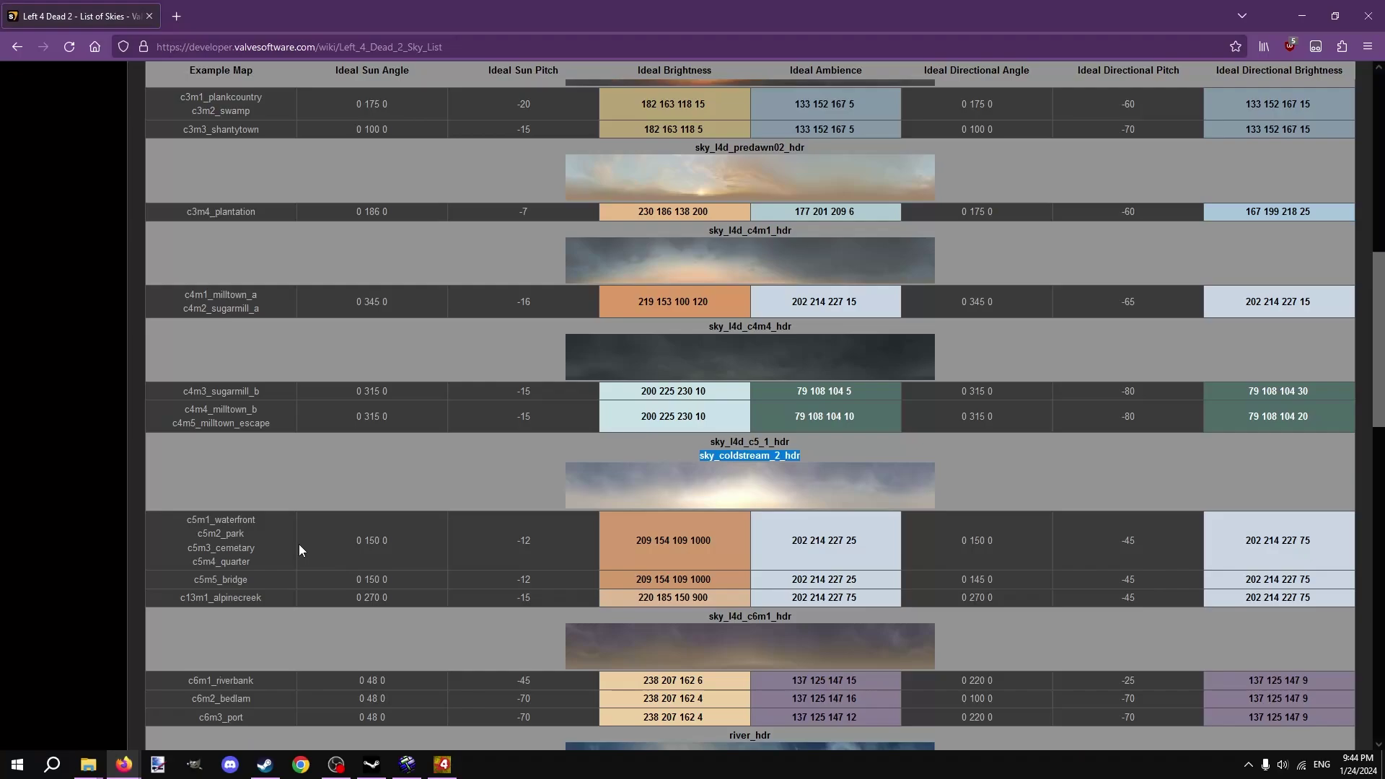
- Give the light_environment angles 0 150 0 and pitch -12
{"action": "key", "text": "ctrl+c"}
{"action": "key", "text": "alt+Tab"}
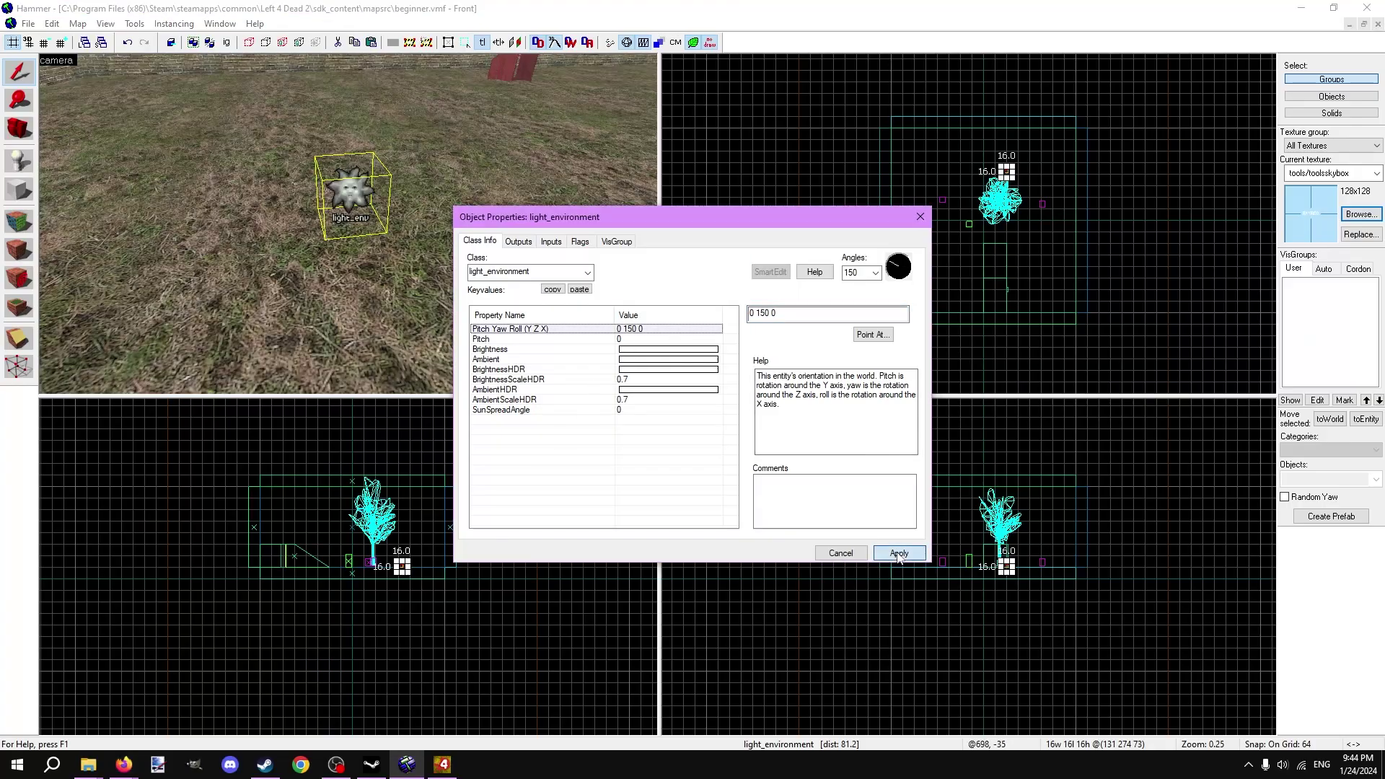
{"action": "left_click", "coordinate": [231, 733]}
{"action": "left_click", "coordinate": [511, 545]}
{"action": "key", "text": "ctrl+c"}
{"action": "left_click", "coordinate": [418, 773]}
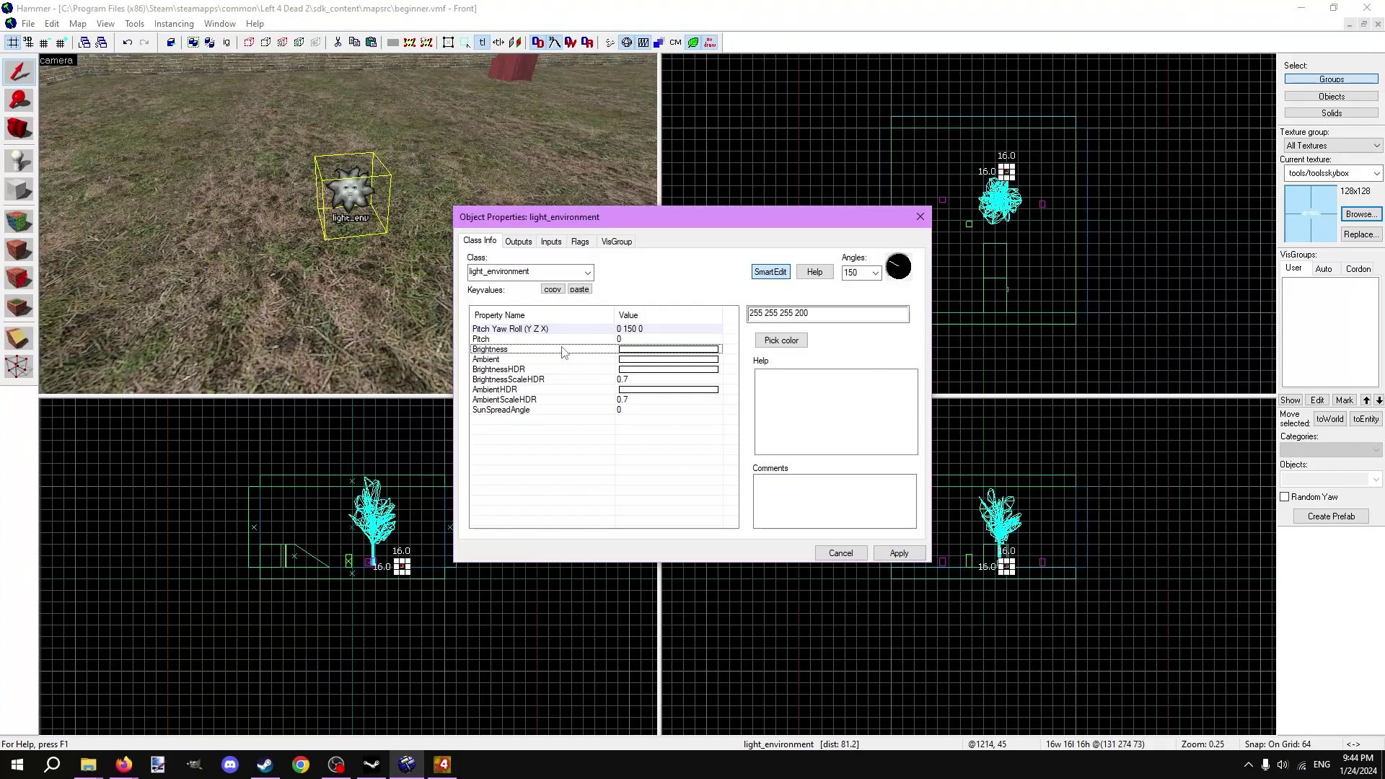
{"action": "left_click", "coordinate": [564, 349]}
{"action": "key", "text": "ctrl+v"}
{"action": "key", "text": "alt+Tab"}
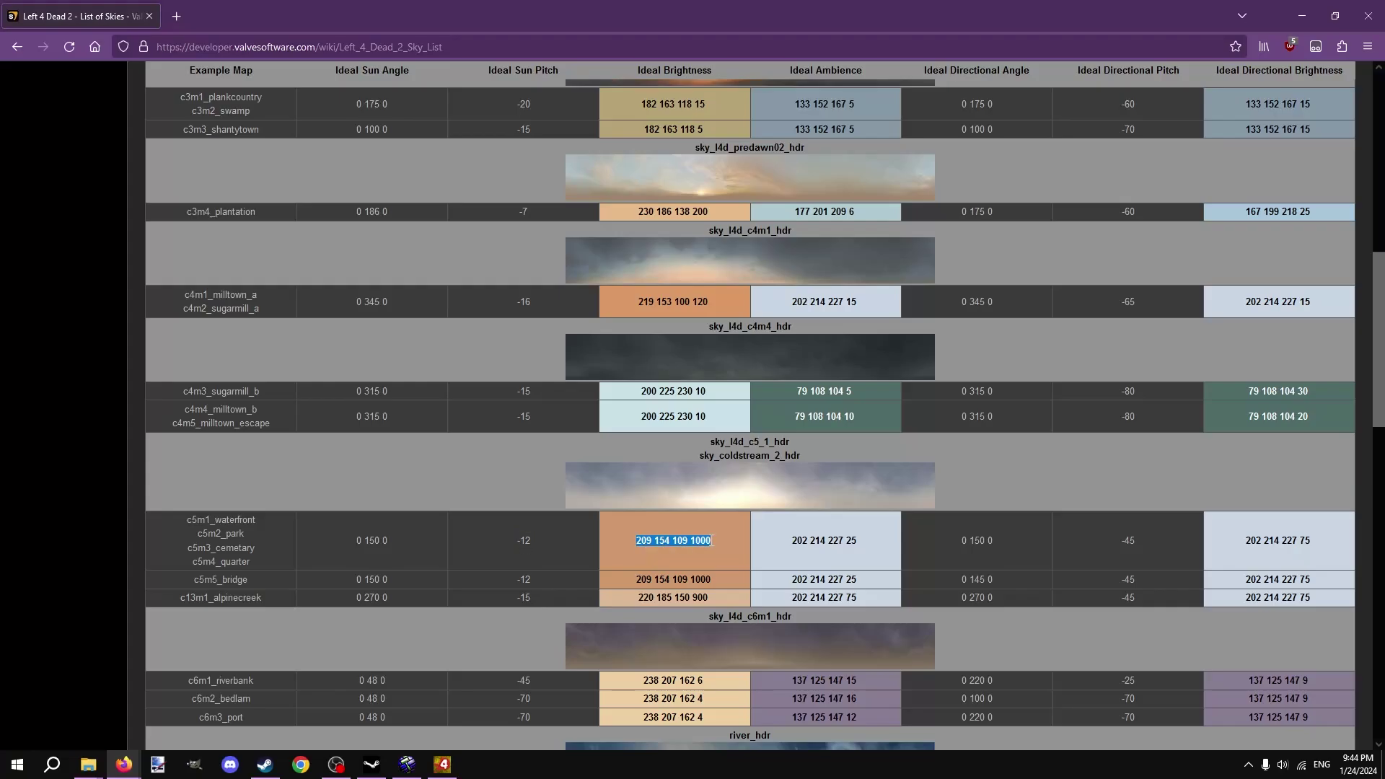
{"action": "key", "text": "ctrl+c"}
{"action": "key", "text": "alt+Tab"}
{"action": "left_click", "coordinate": [563, 348]}
{"action": "key", "text": "ctrl+v"}
{"action": "key", "text": "alt+Tab"}
{"action": "key", "text": "Down"}
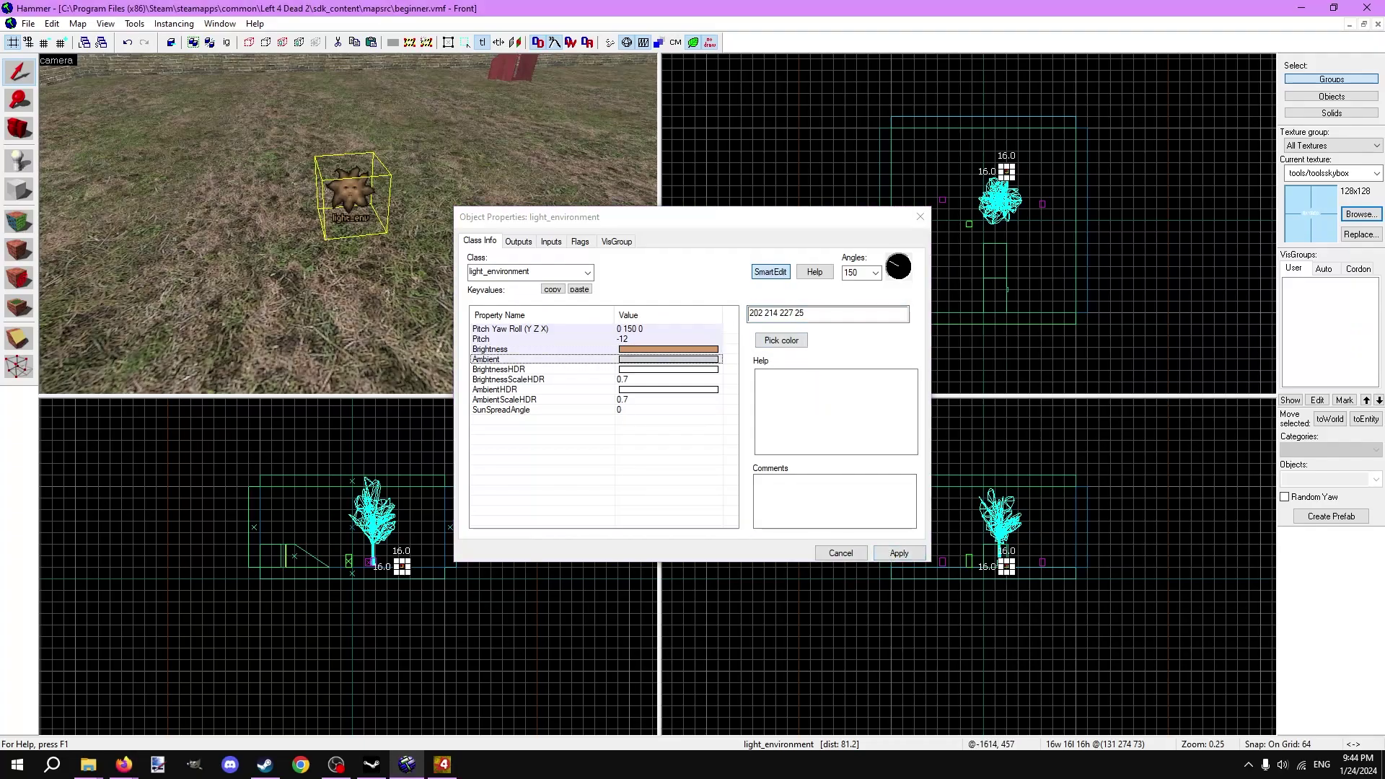
{"action": "key", "text": "Escape"}
{"action": "type", "text": "env_sun"}
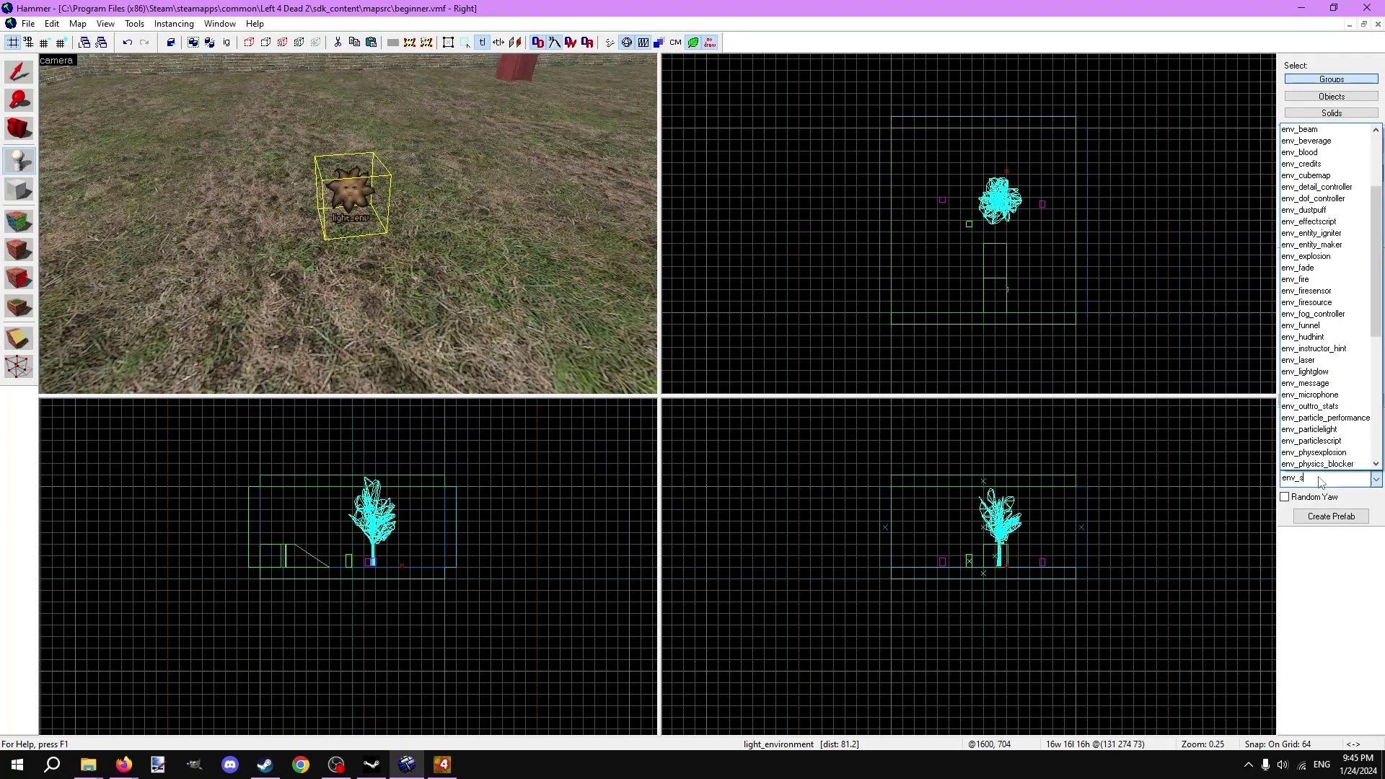
- Place an env_sun on the grass and open its properties
{"action": "key", "text": "Return"}
{"action": "left_click", "coordinate": [477, 235]}
{"action": "key", "text": "shift+s"}
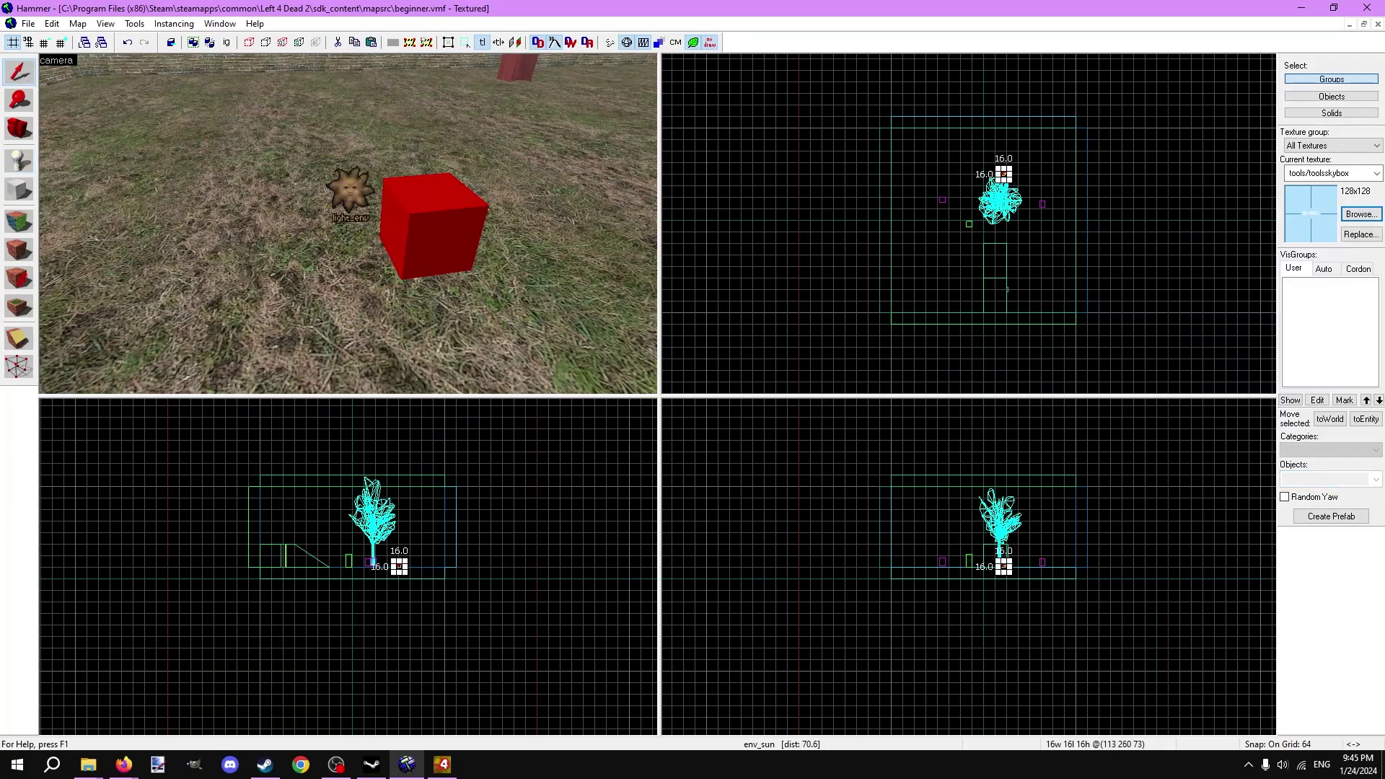
{"action": "left_click_drag", "start_coordinate": [110, 122], "coordinate": [391, 218]}
{"action": "key", "text": "alt+Return"}
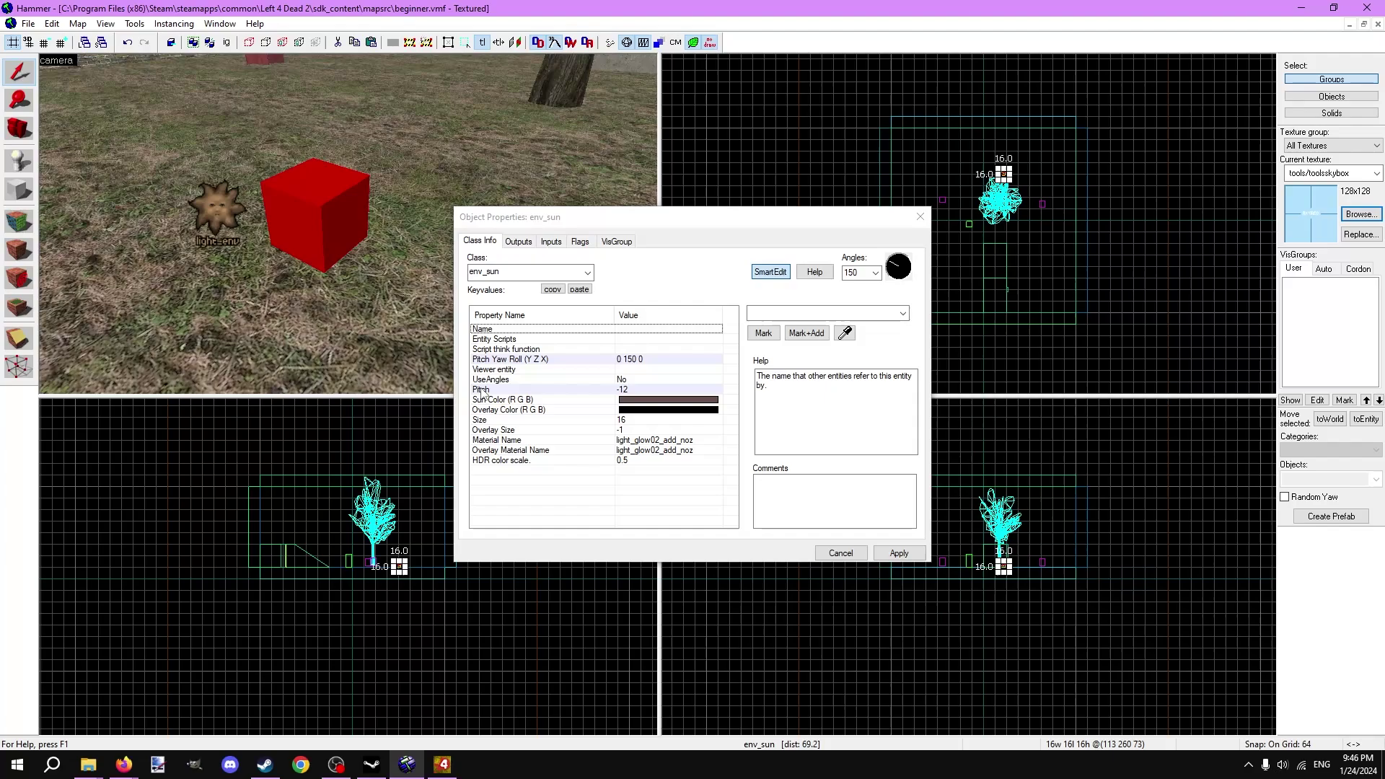
- Set the sun's UseAngles to Yes, colour to orange, and size to 40
{"action": "left_click", "coordinate": [509, 381]}
{"action": "double_click", "coordinate": [657, 400]}
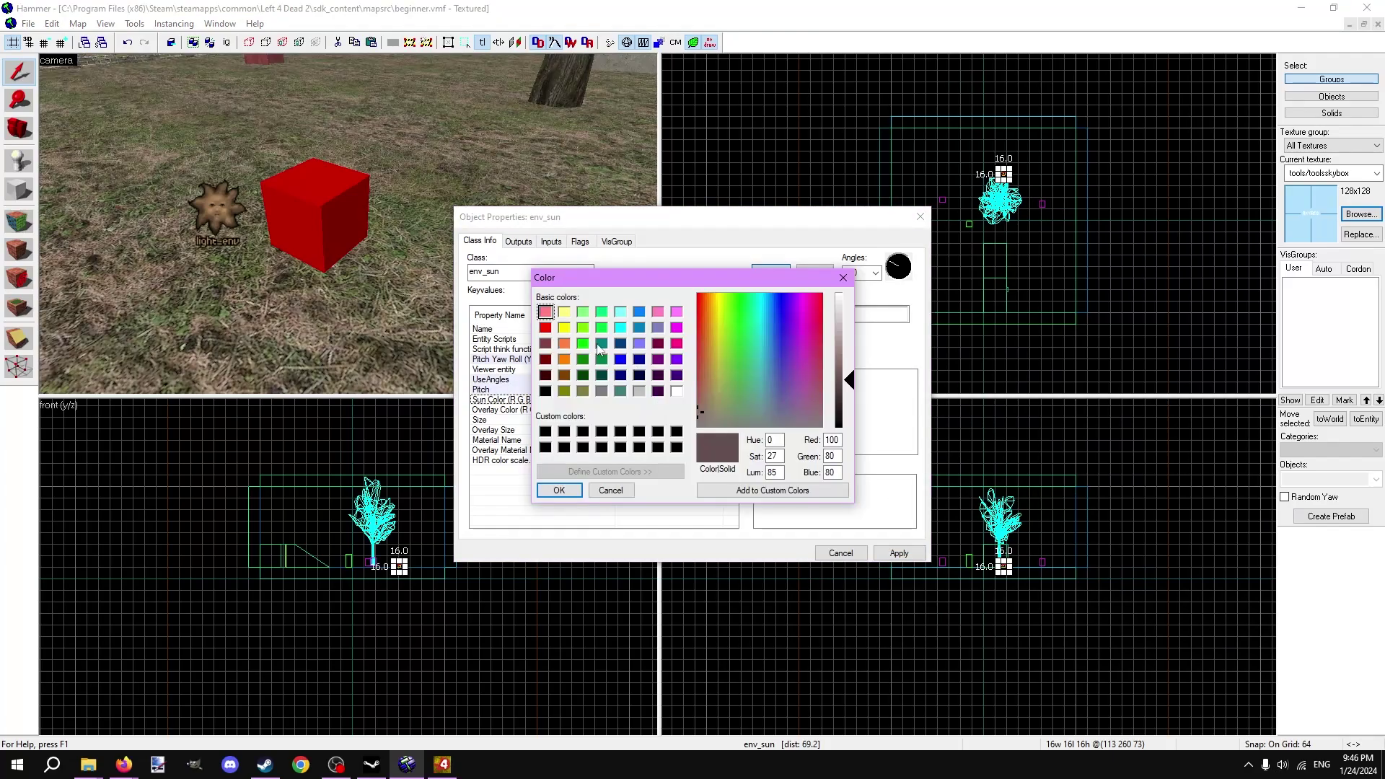
{"action": "left_click", "coordinate": [565, 359]}
{"action": "left_click", "coordinate": [711, 302]}
{"action": "left_click_drag", "start_coordinate": [840, 363], "coordinate": [848, 344]}
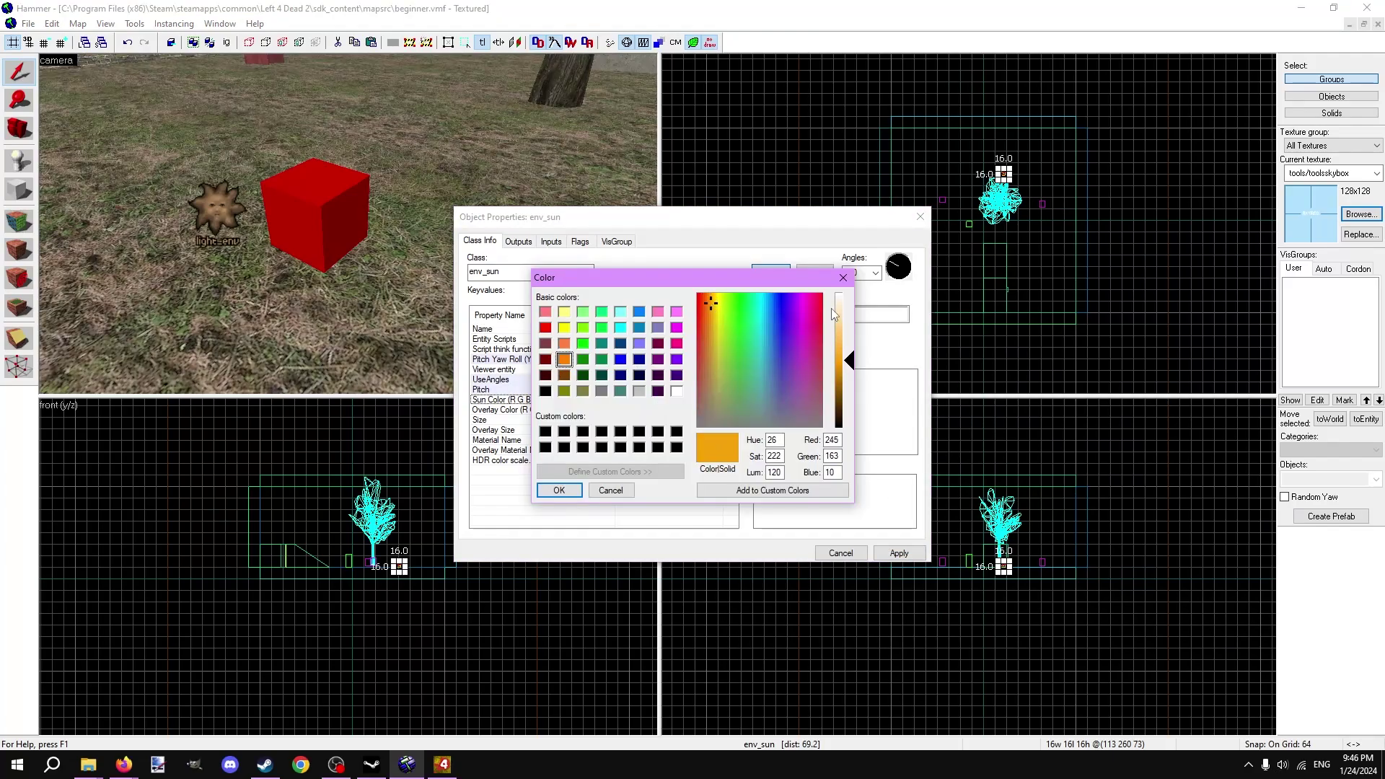
{"action": "key", "text": "Return"}
{"action": "key", "text": "Down"}
{"action": "key", "text": "Down"}
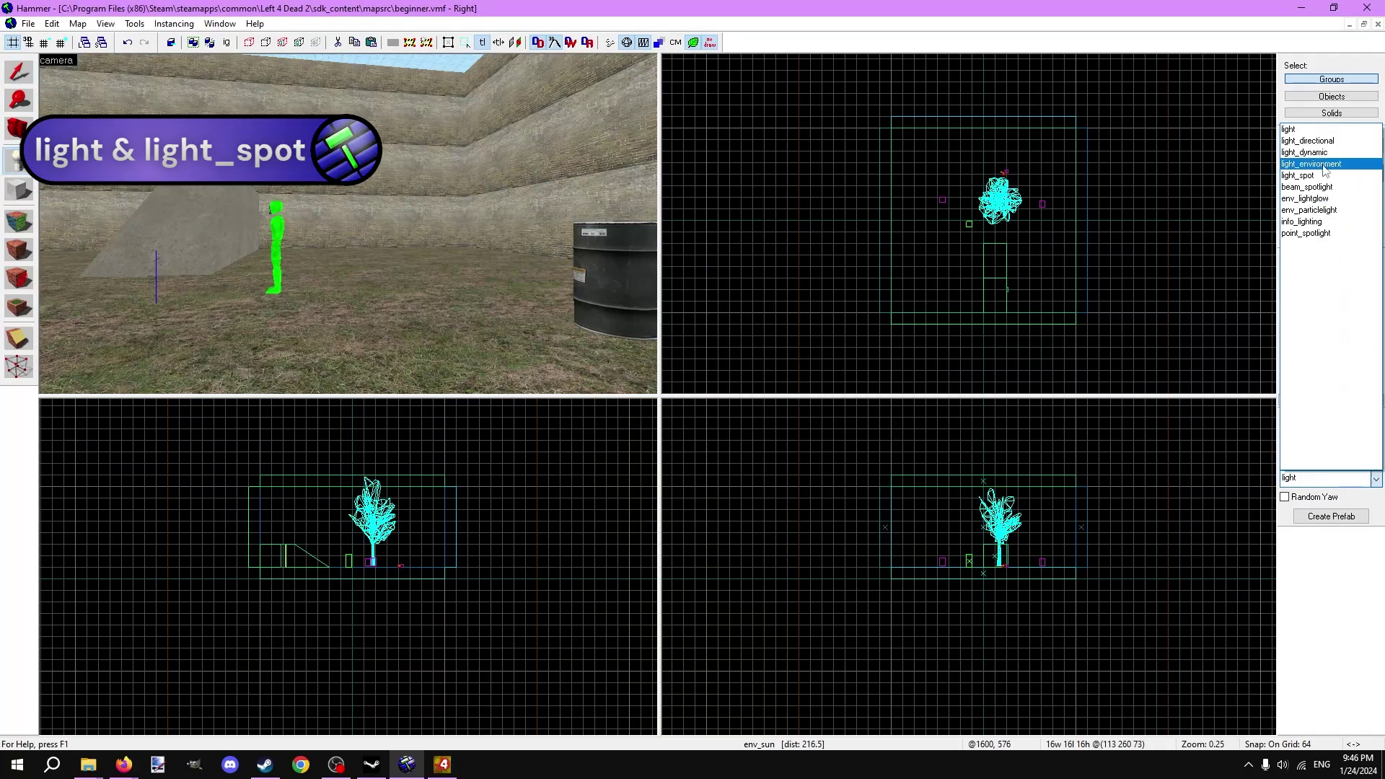
- Place a light entity on the grass and open its properties
{"action": "mouse_move", "coordinate": [357, 271]}
{"action": "left_mouse_down"}
{"action": "mouse_move", "coordinate": [356, 210]}
{"action": "mouse_move", "coordinate": [354, 225]}
{"action": "left_mouse_up"}
{"action": "left_click", "coordinate": [20, 74]}
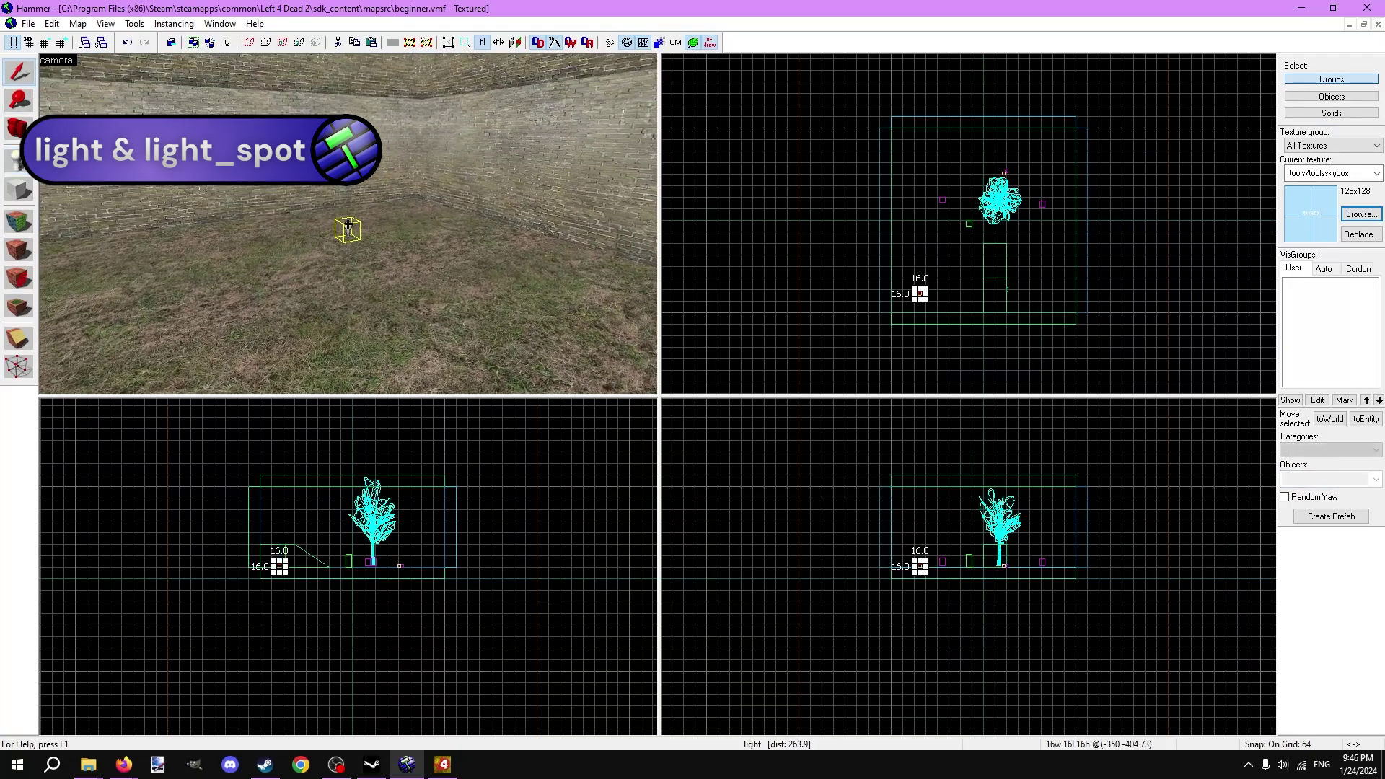
{"action": "double_click", "coordinate": [344, 267]}
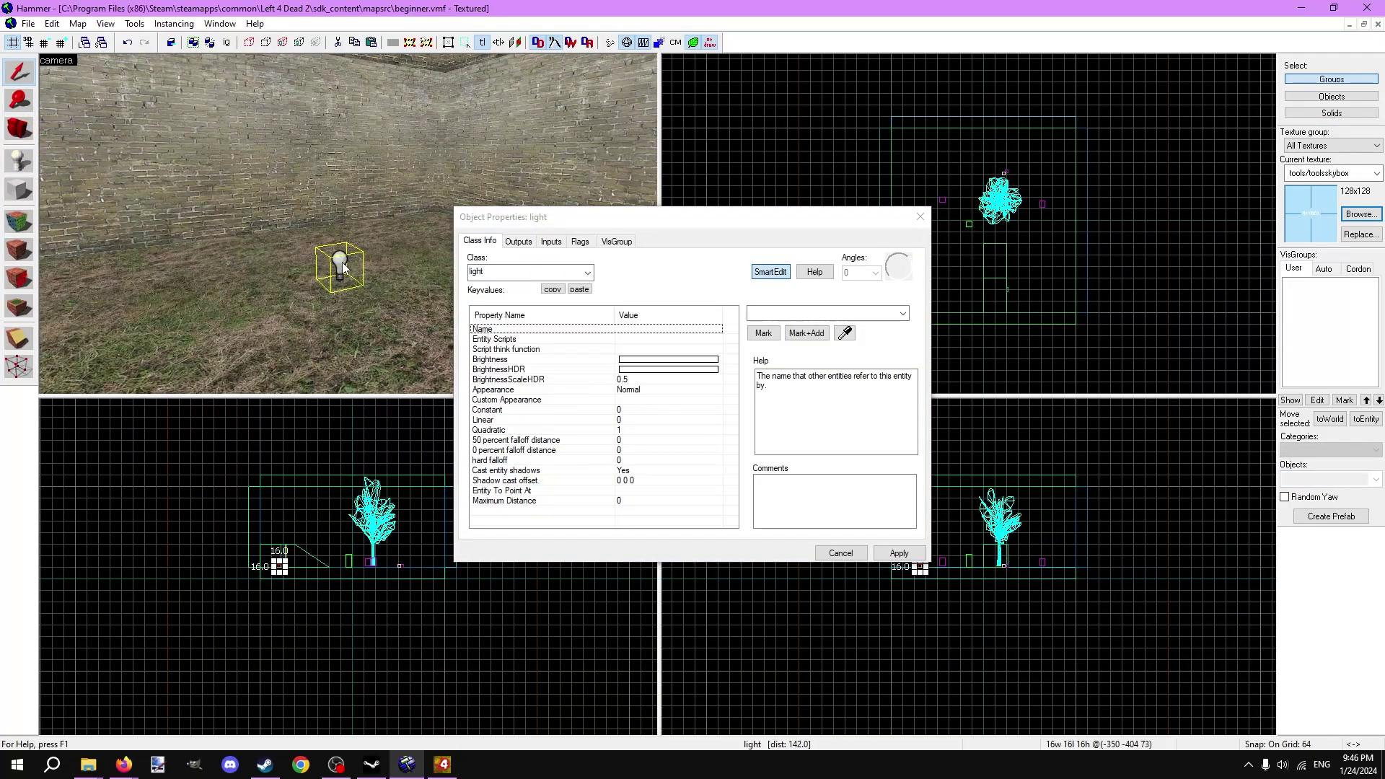
- Set the light colour to cyan and review its falloff values
{"action": "double_click", "coordinate": [658, 367]}
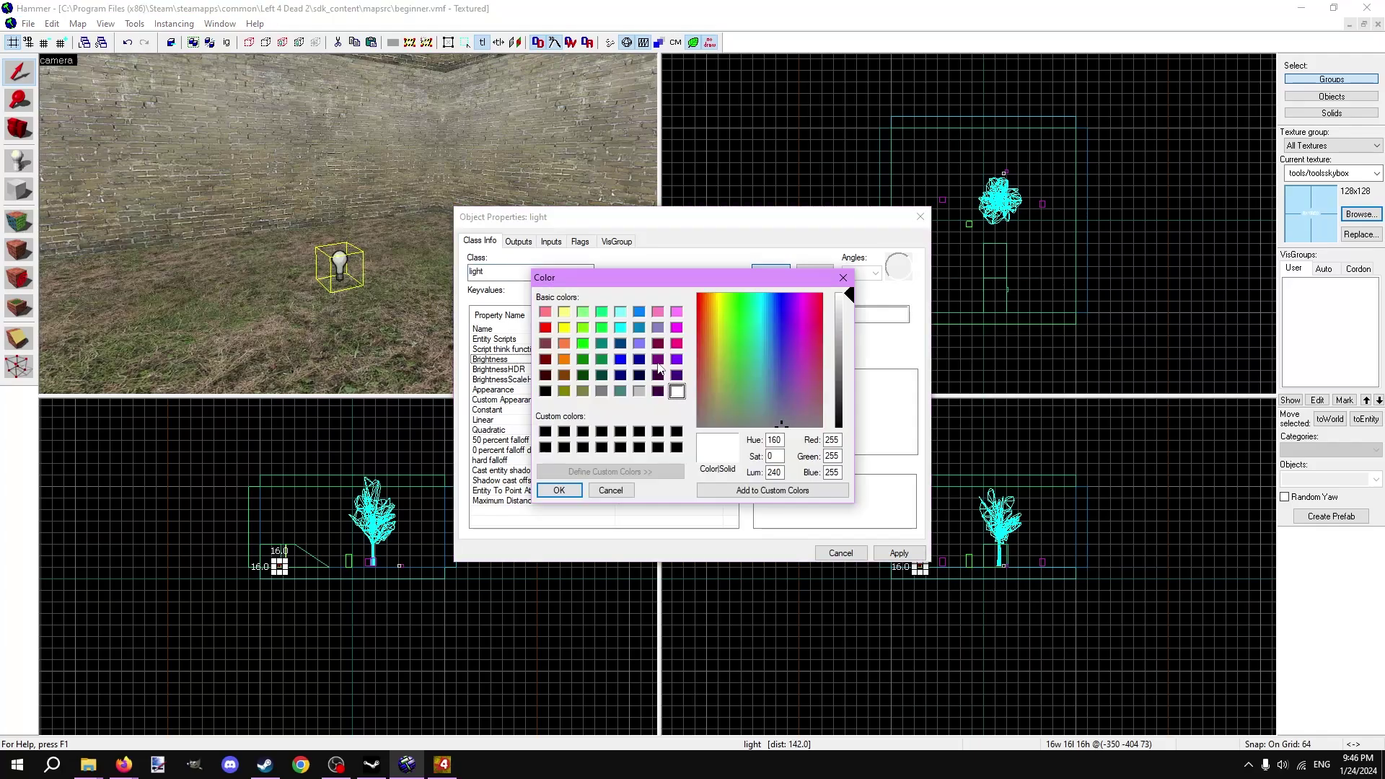
{"action": "left_click", "coordinate": [620, 327]}
{"action": "left_click", "coordinate": [571, 490]}
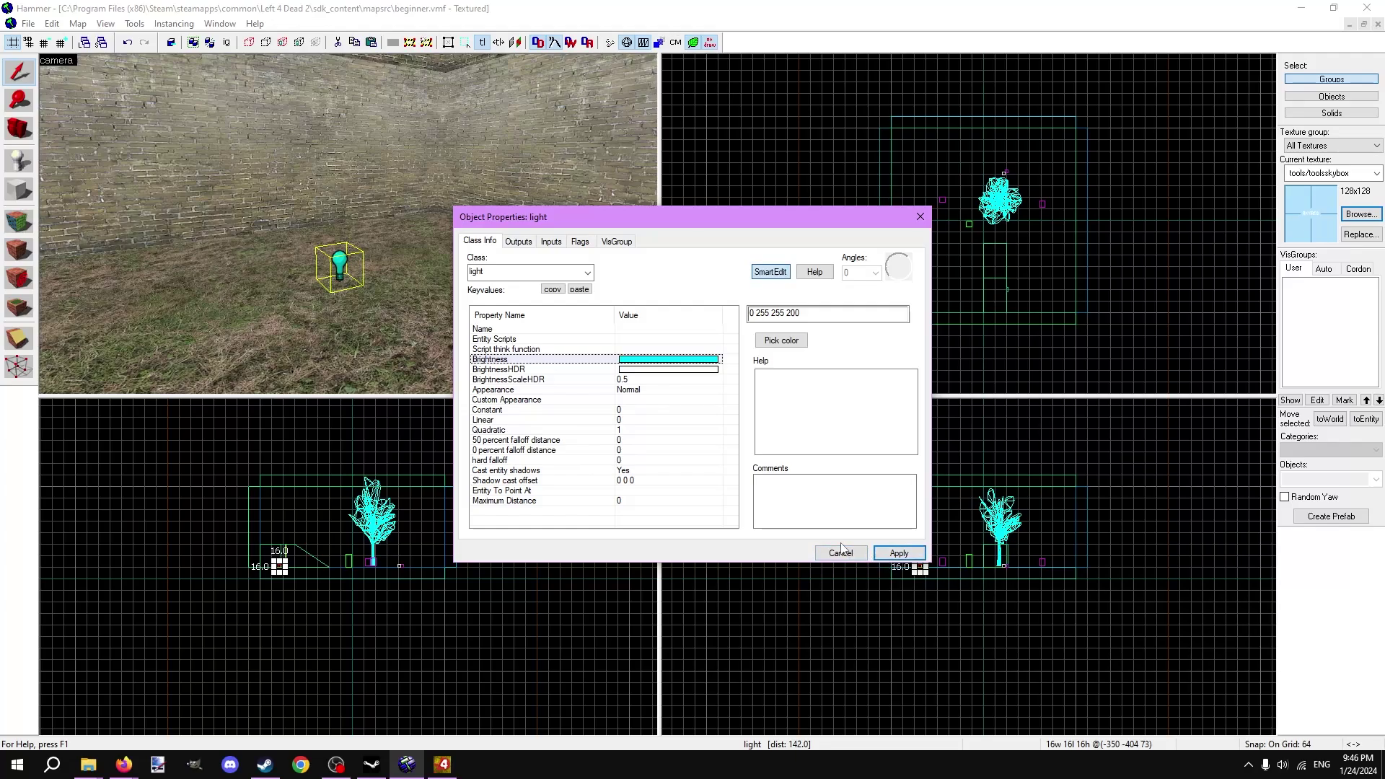
{"action": "left_click", "coordinate": [638, 411]}
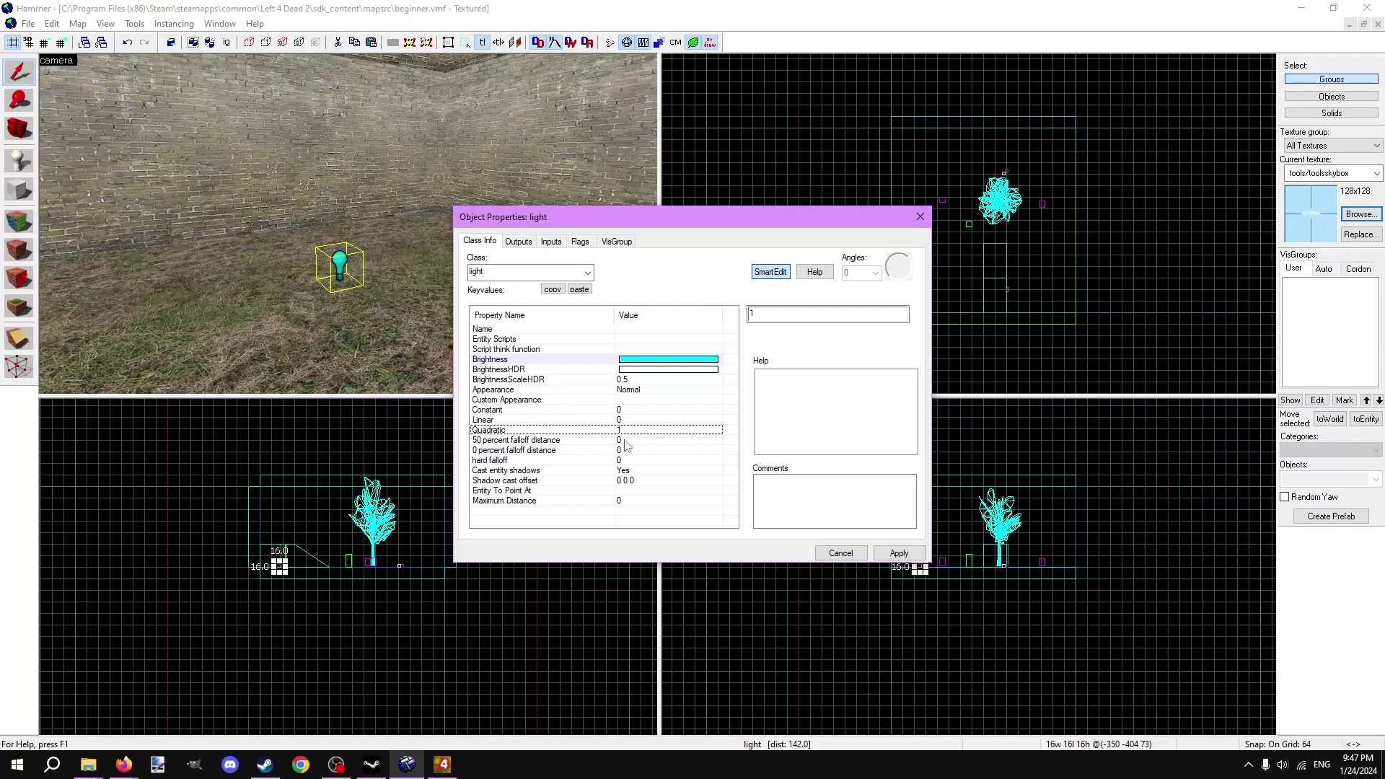
- Place a light_spot on the grass floor
{"action": "left_click", "coordinate": [840, 553]}
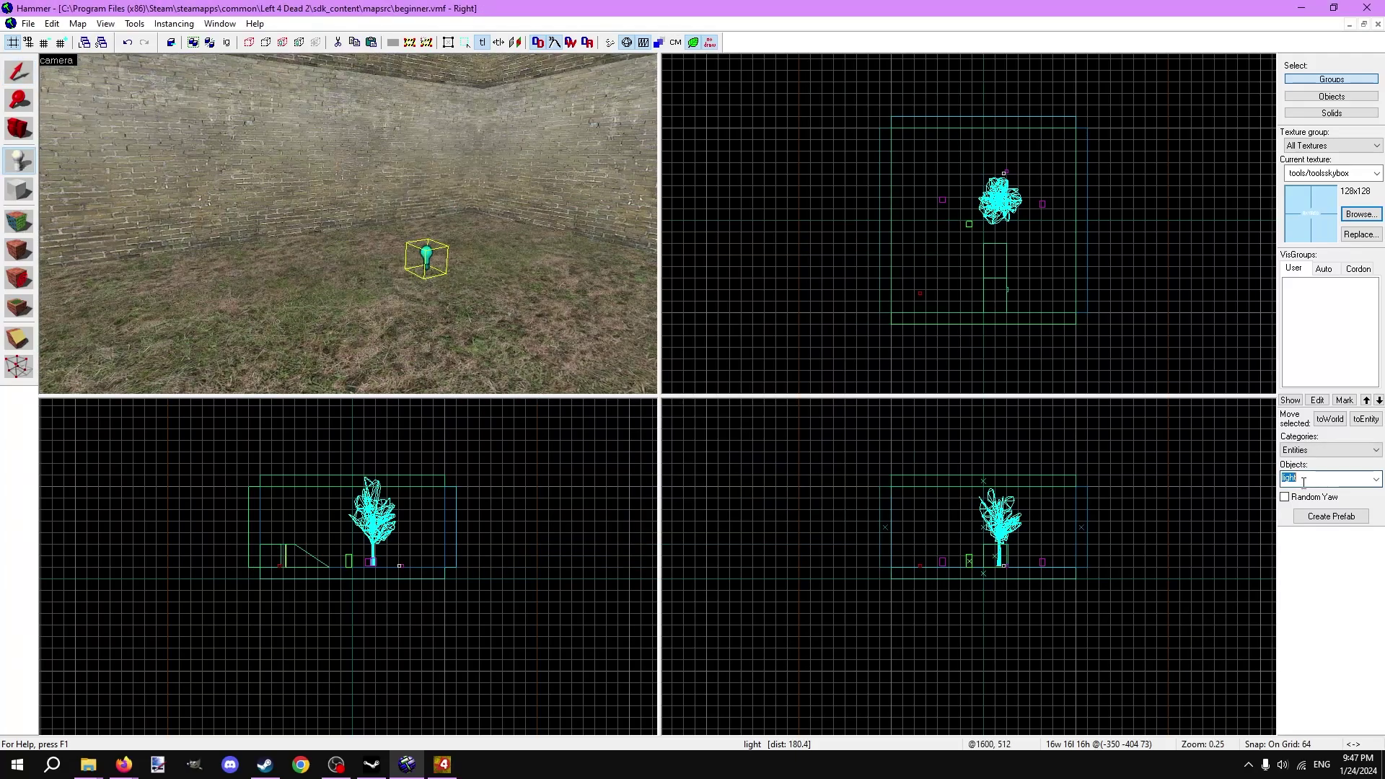
{"action": "type", "text": "light_spot"}
{"action": "key", "text": "Return"}
{"action": "key", "text": "shift+s"}
{"action": "left_click", "coordinate": [346, 308]}
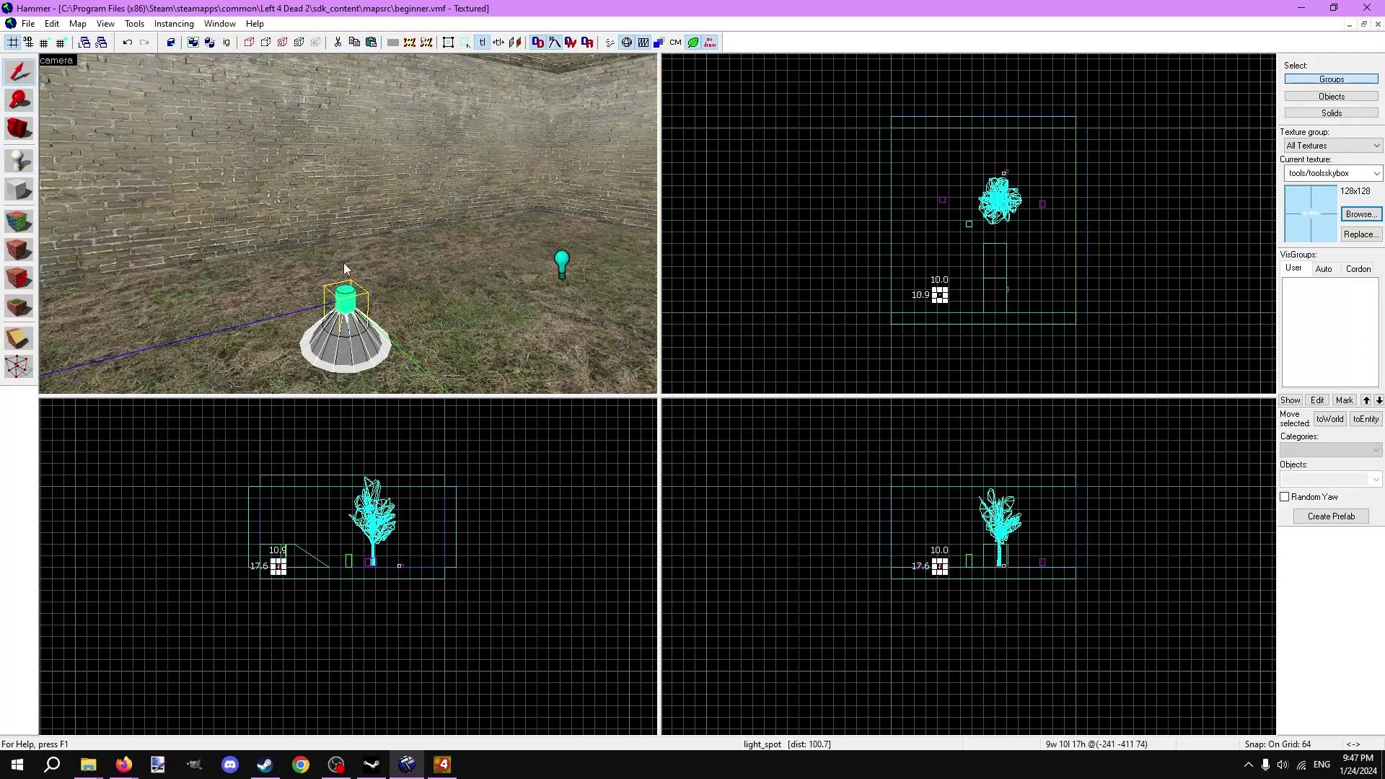
{"action": "key", "text": "alt+Return"}
- Make the spotlight red and tilt it in the Front view to aim at an angle
{"action": "double_click", "coordinate": [662, 369]}
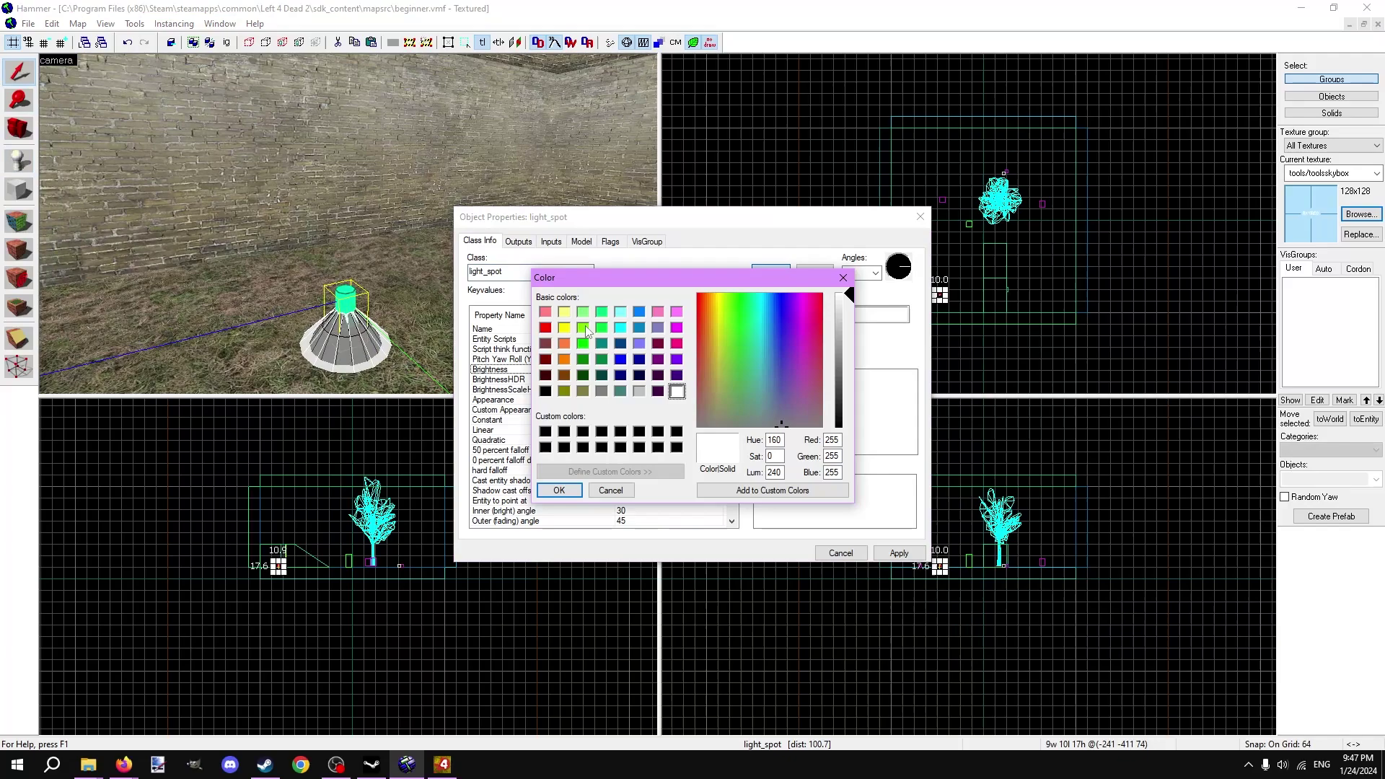
{"action": "left_click", "coordinate": [548, 330]}
{"action": "left_click", "coordinate": [559, 490]}
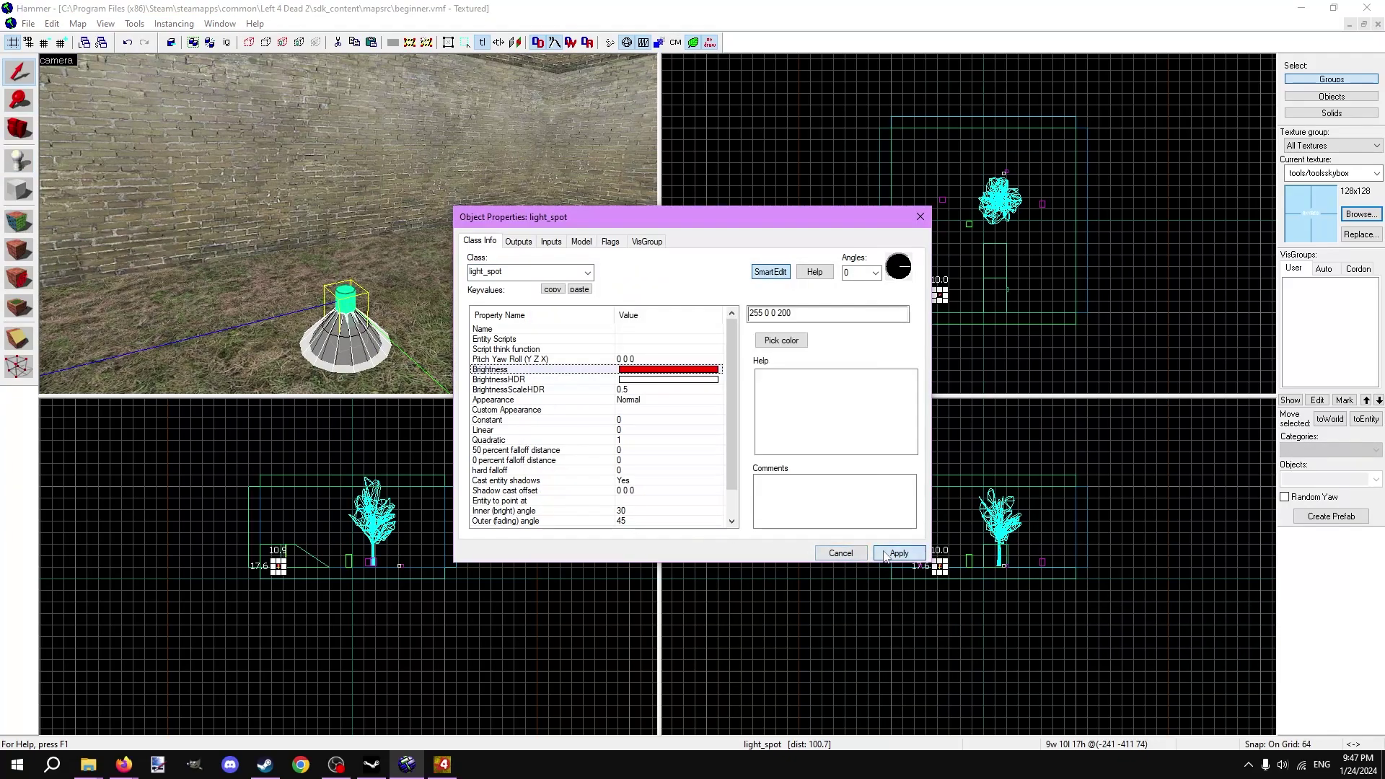
{"action": "left_click", "coordinate": [886, 556]}
{"action": "left_click", "coordinate": [842, 554]}
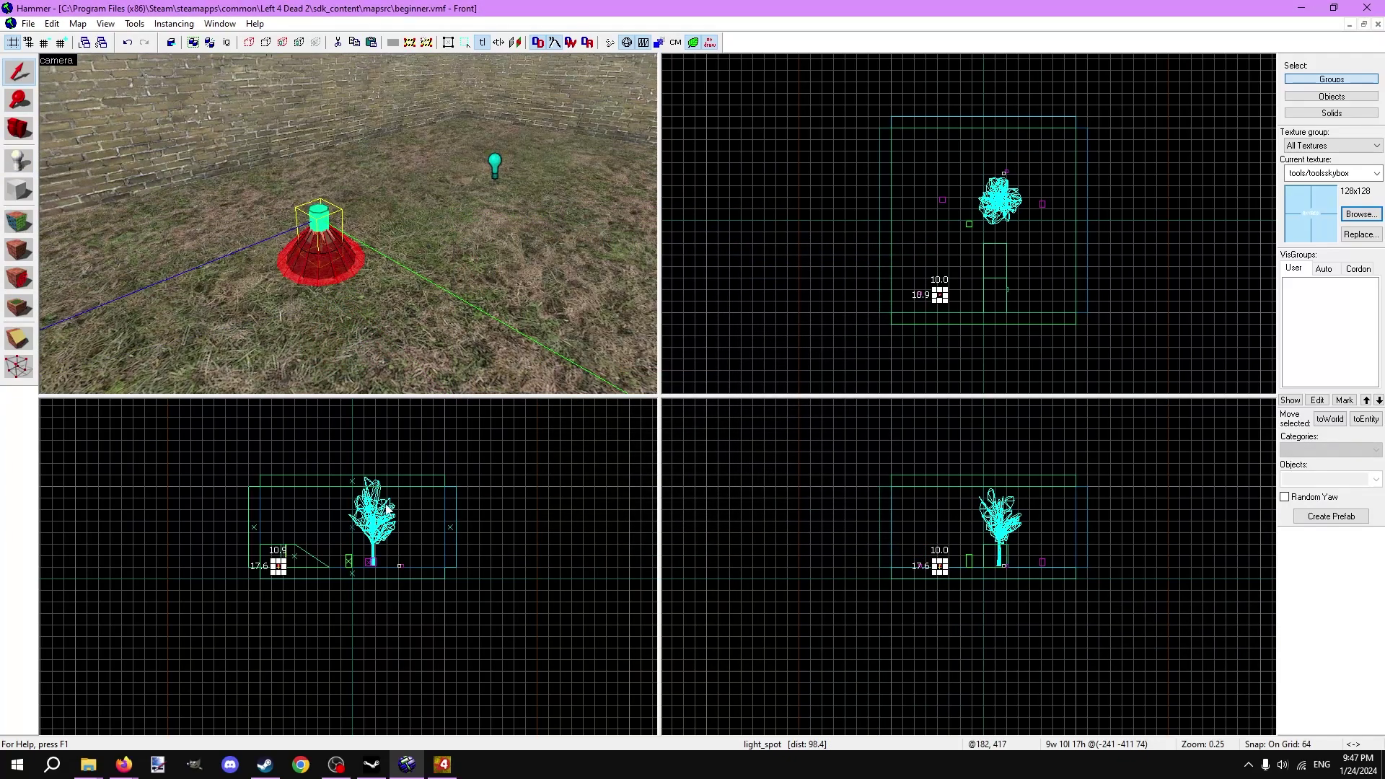
{"action": "scroll", "coordinate": [280, 555], "scroll_direction": "up", "scroll_amount": 4}
{"action": "scroll", "coordinate": [284, 558], "scroll_direction": "up", "scroll_amount": 3}
{"action": "scroll", "coordinate": [298, 550], "scroll_direction": "up", "scroll_amount": 2}
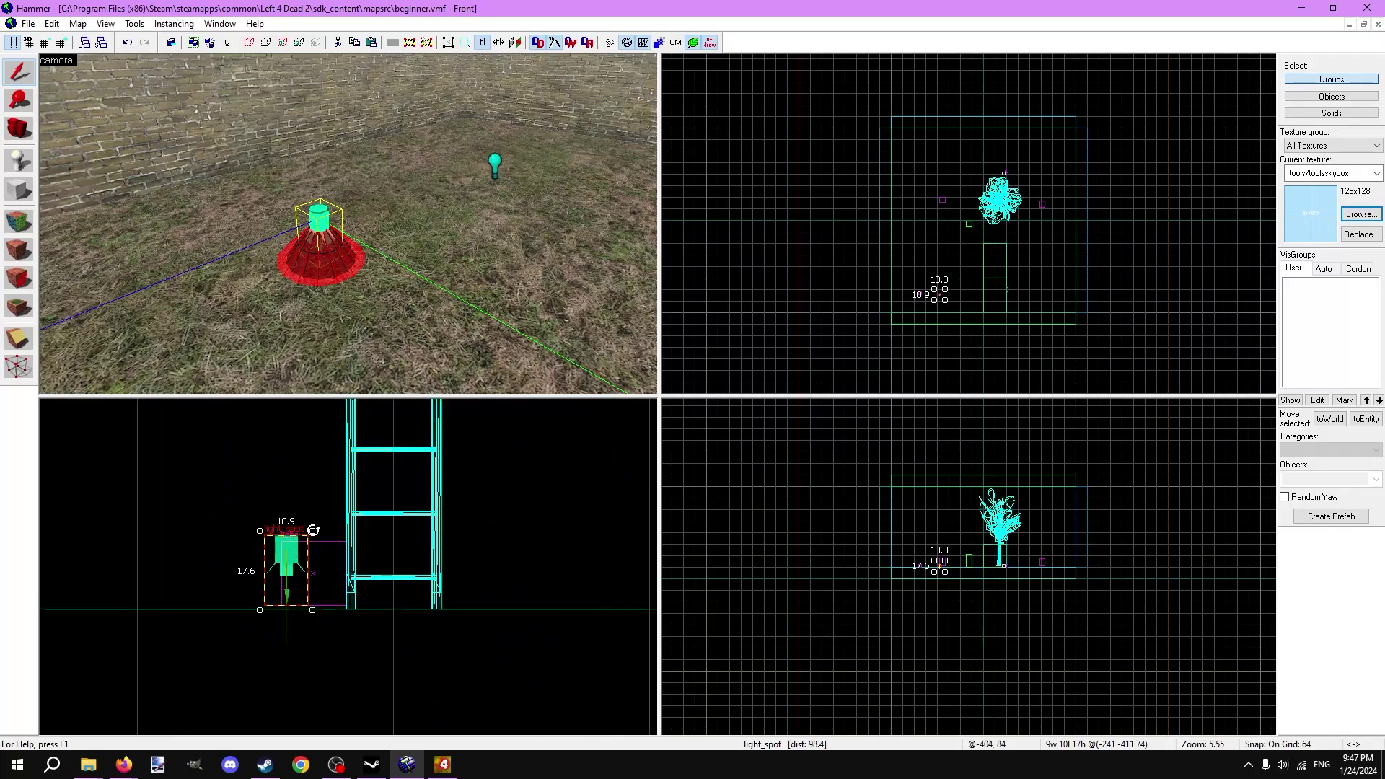
{"action": "left_click_drag", "start_coordinate": [313, 531], "coordinate": [260, 482]}
- Compile the map and launch it in Left 4 Dead 2
{"action": "left_click", "coordinate": [29, 23]}
{"action": "left_click", "coordinate": [65, 177]}
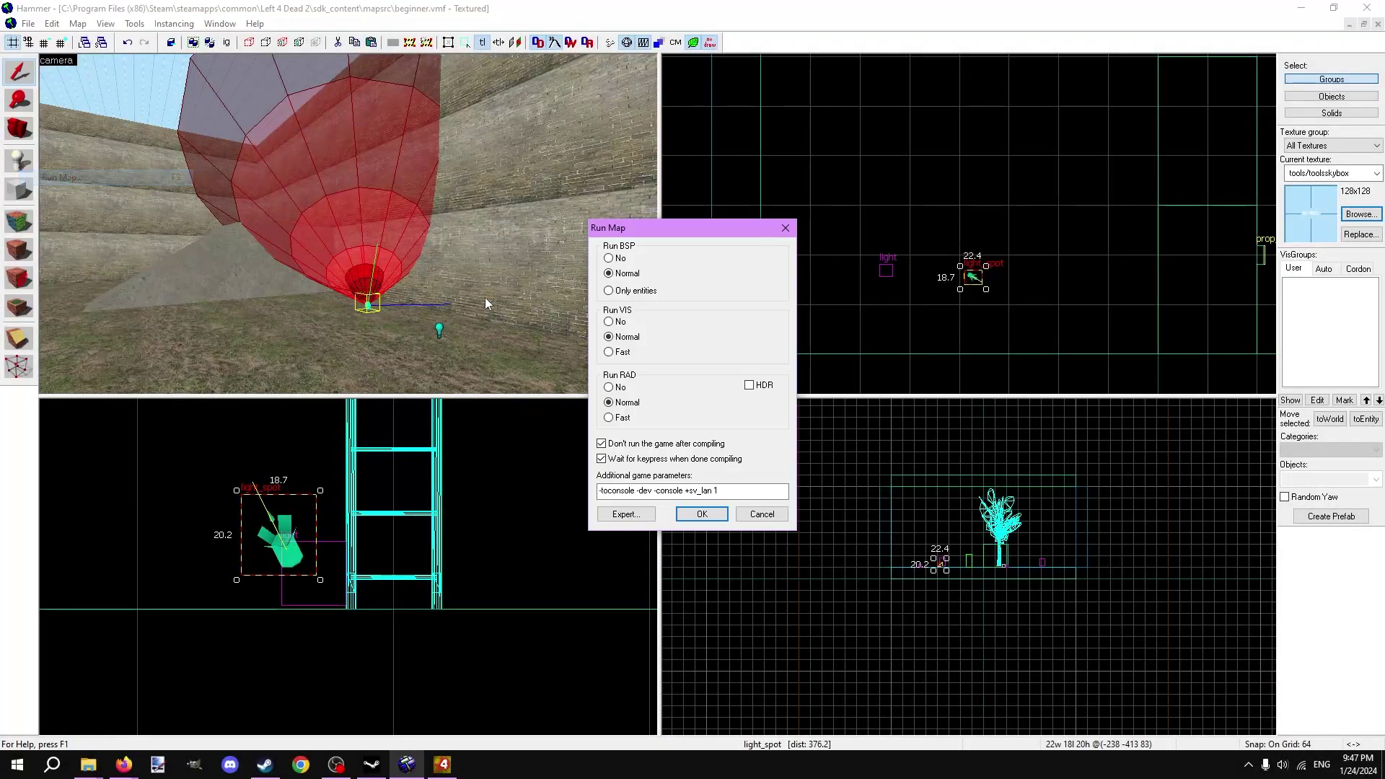
{"action": "left_click", "coordinate": [704, 515]}
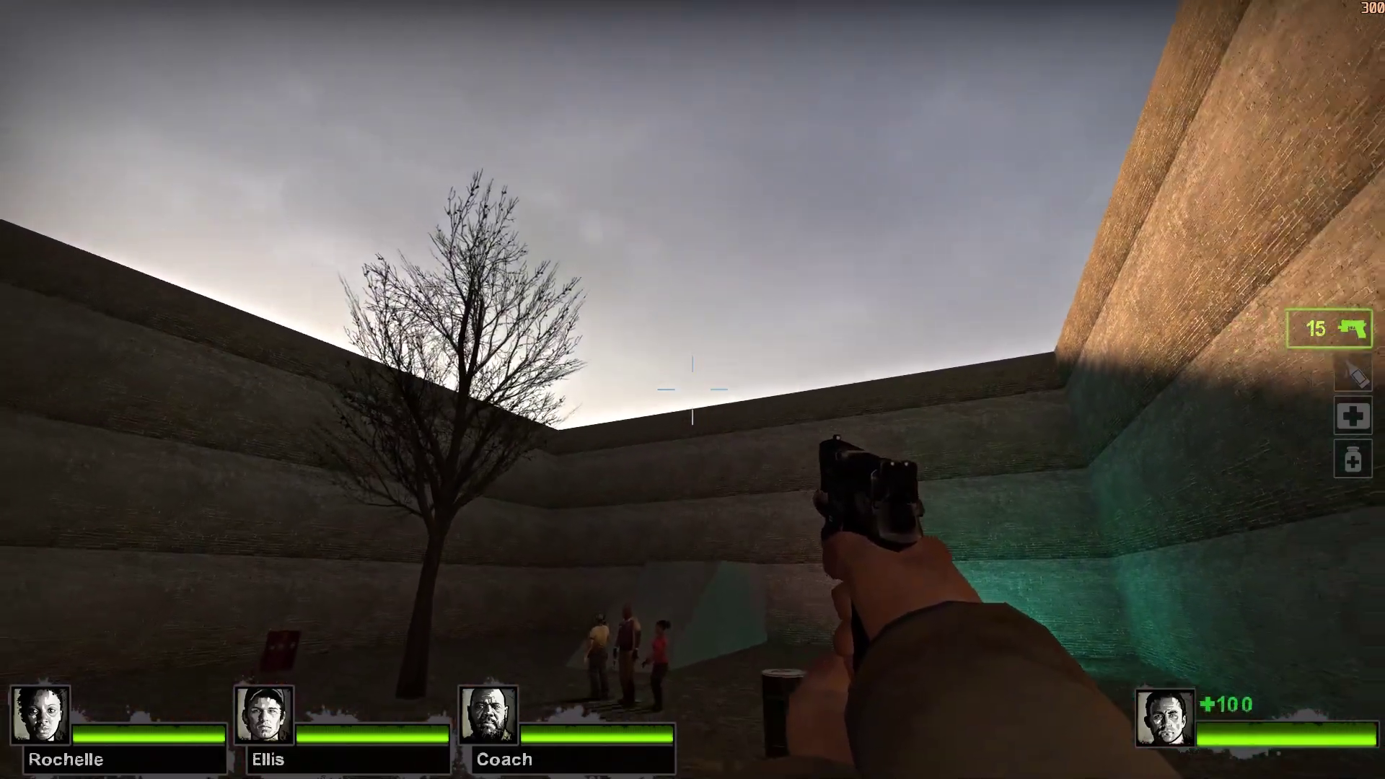
- Walk toward the tree, teammates and wall corner with cheats and god mode enabled
{"action": "key", "text": "w"}
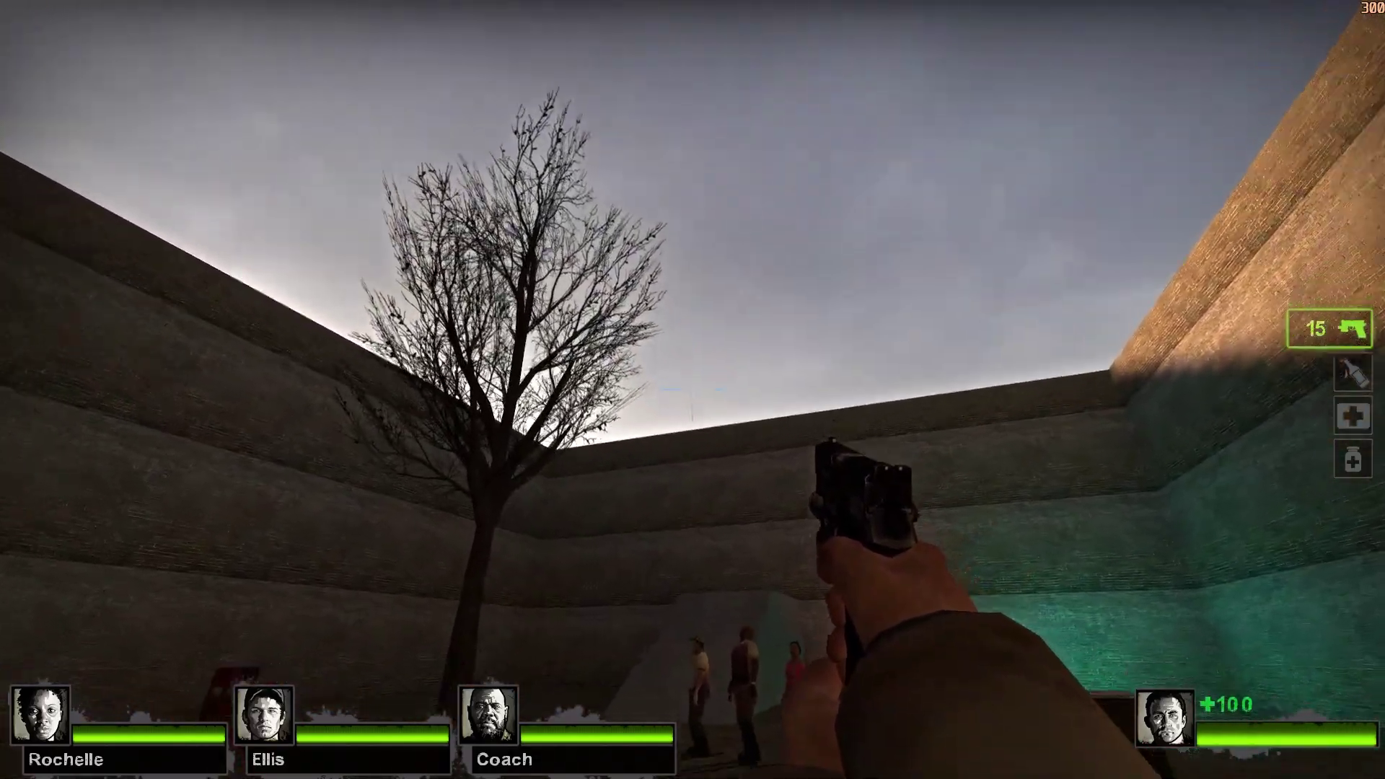
{"action": "key", "text": "w"}
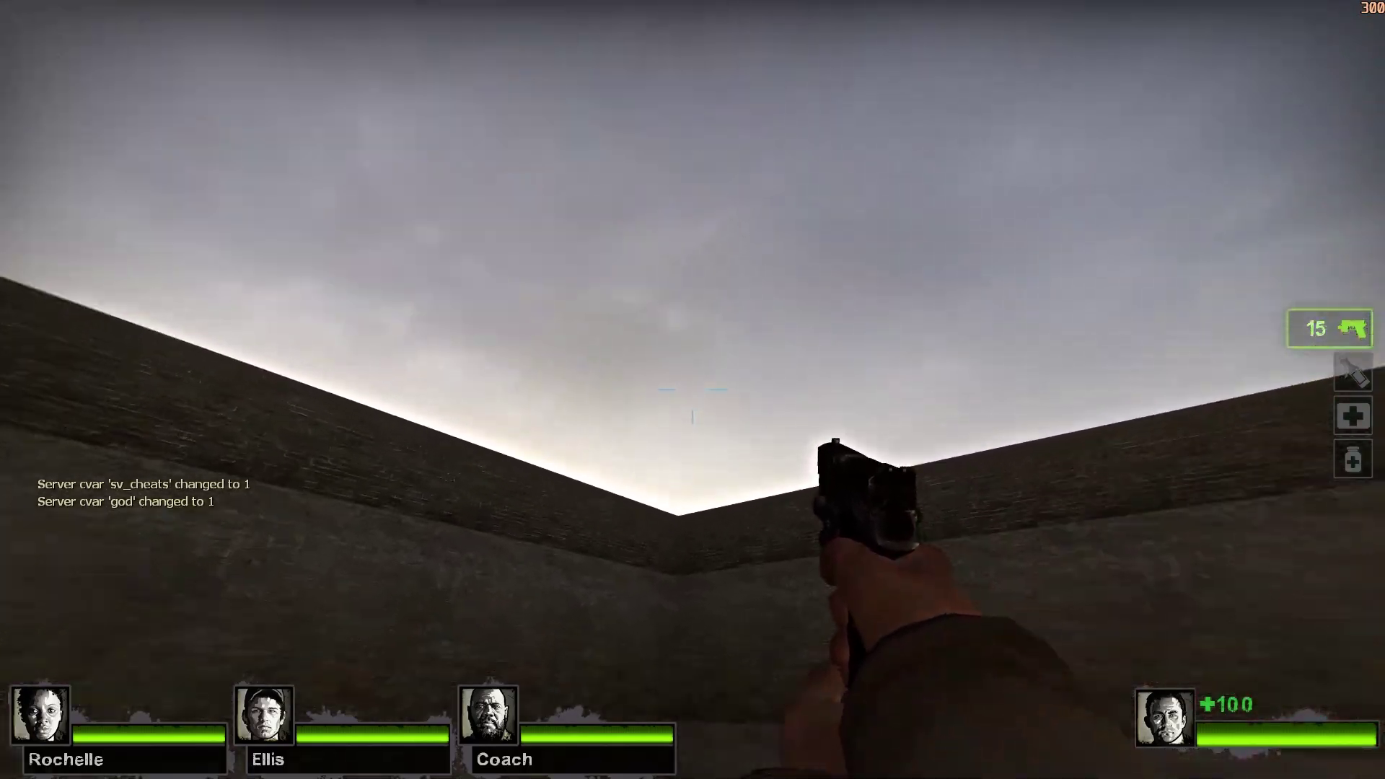
{"action": "key", "text": "w"}
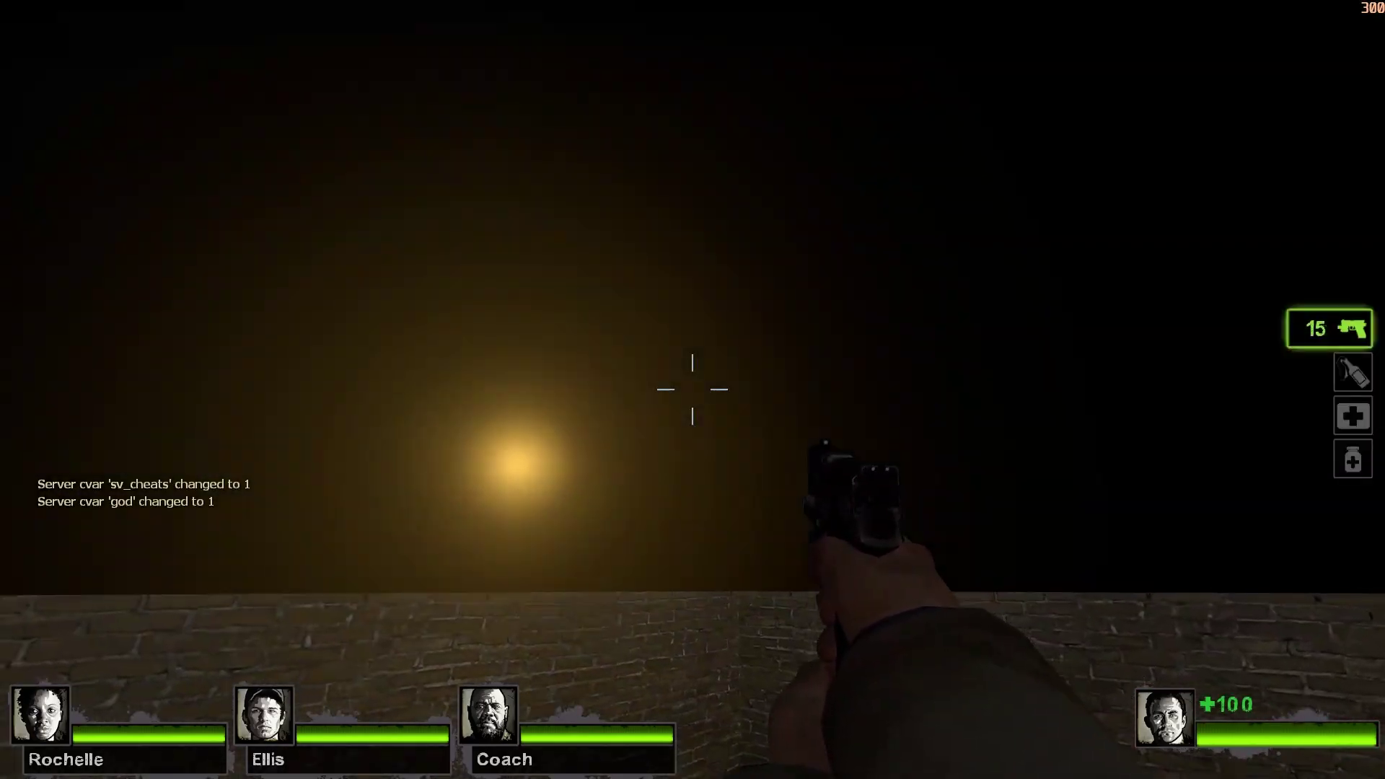